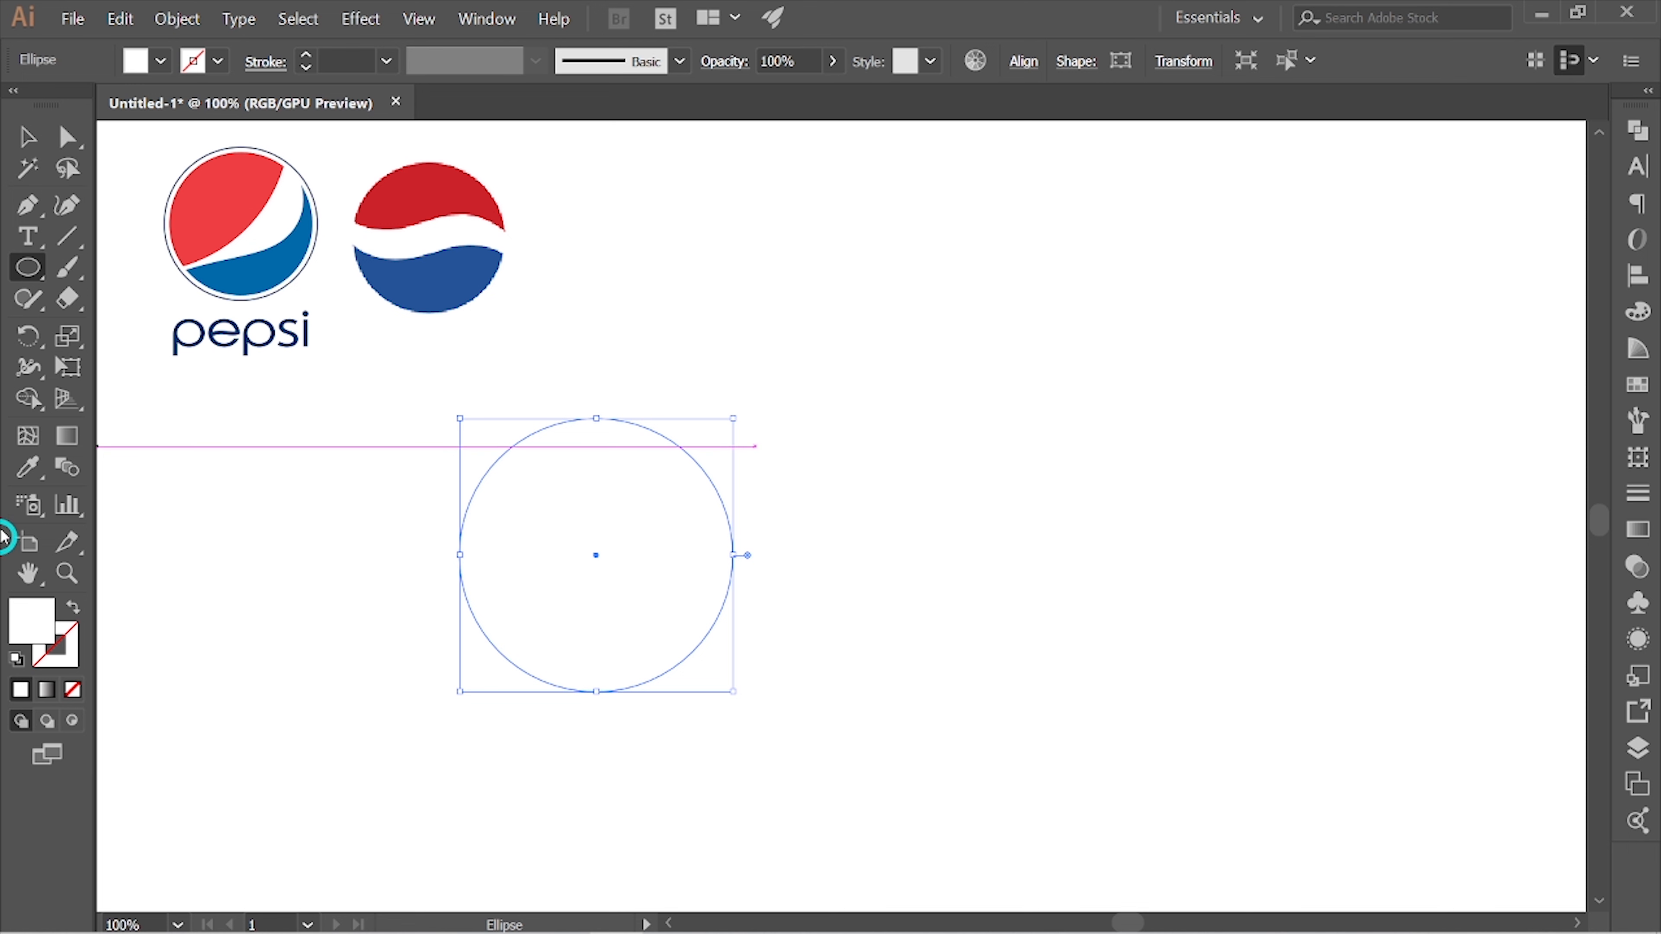
Fill the large circle with the red sampled from the upper part of the wavy reference logo.
{"action": "left_click", "coordinate": [33, 465]}
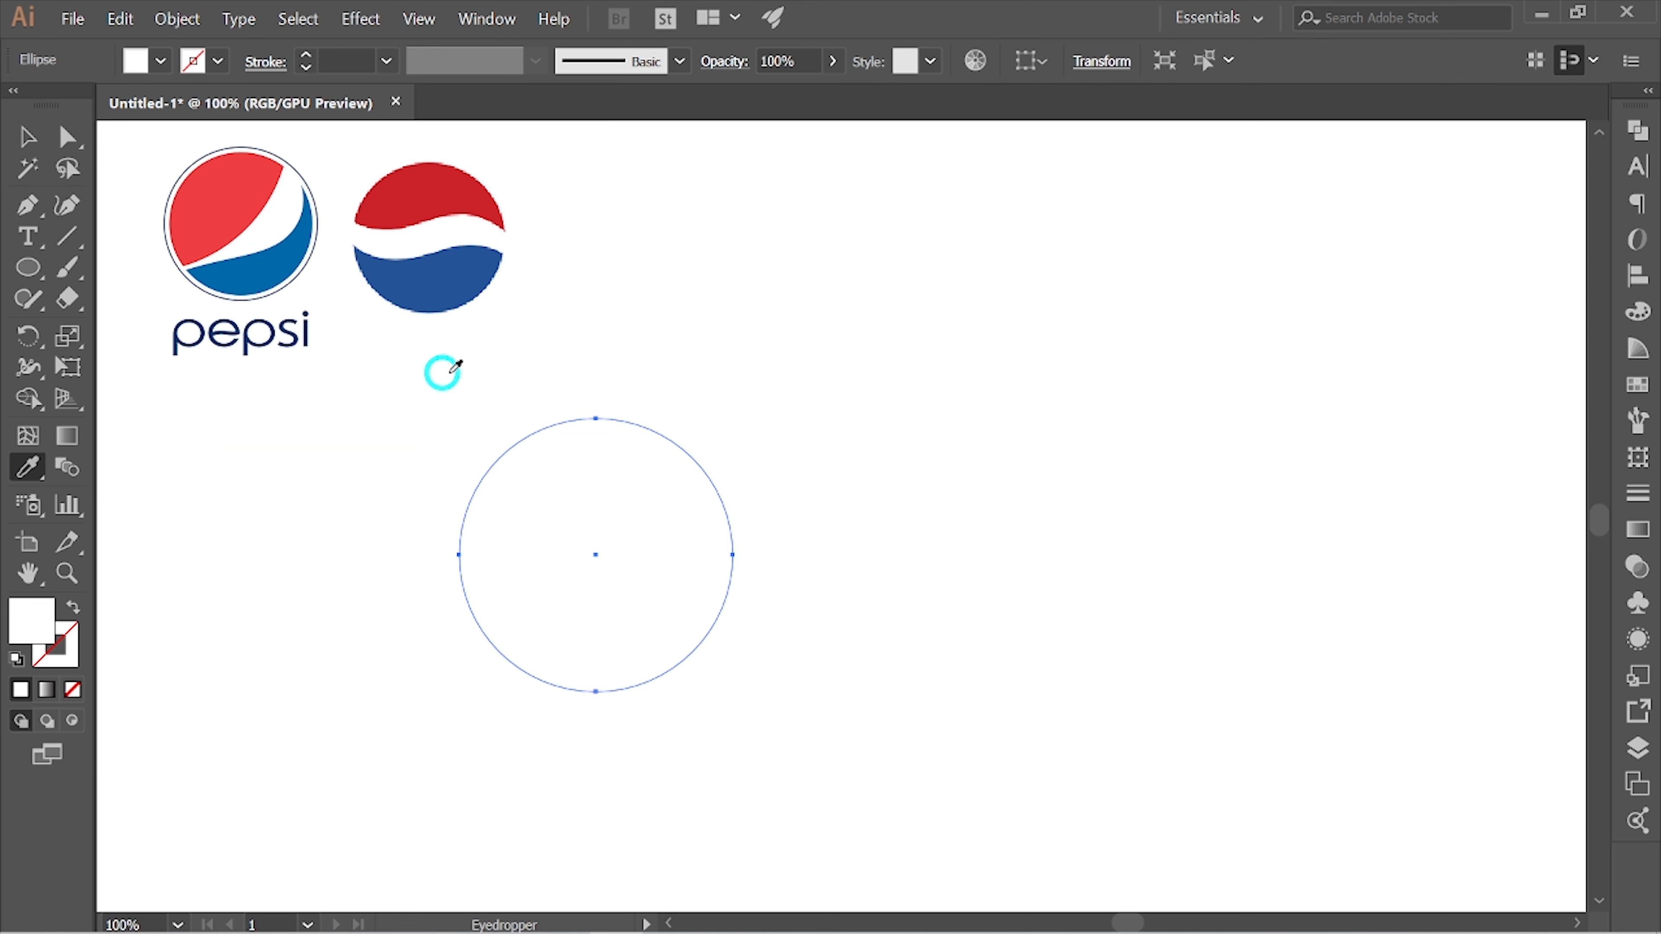
{"action": "left_click", "coordinate": [433, 182]}
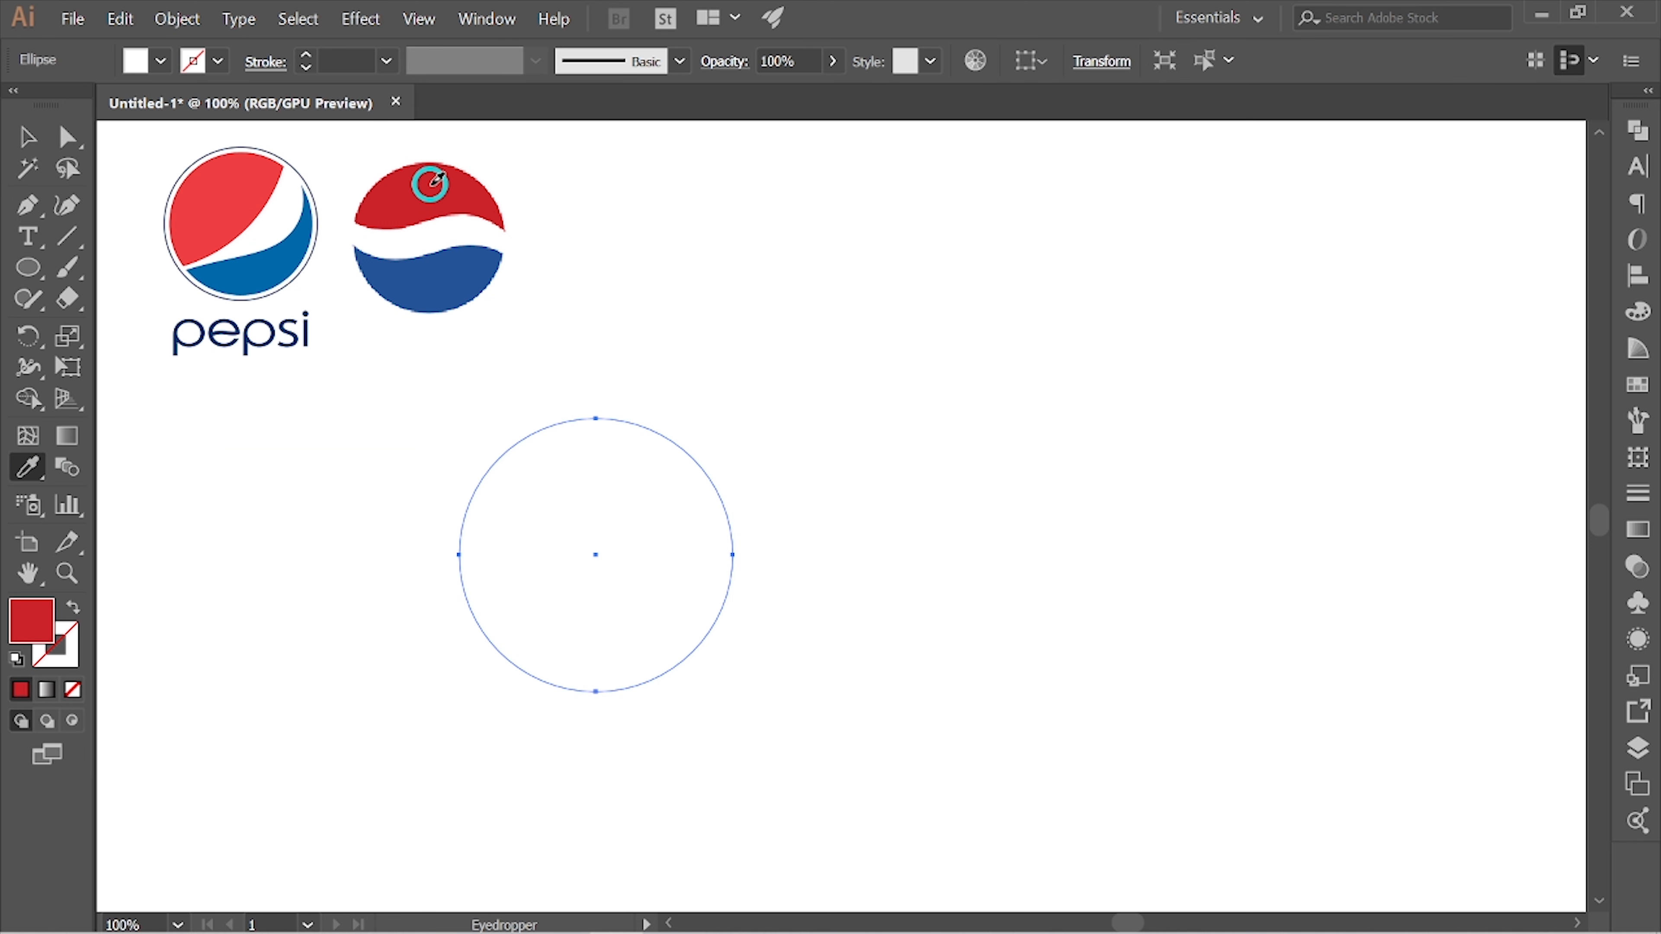
{"action": "left_click", "coordinate": [22, 139]}
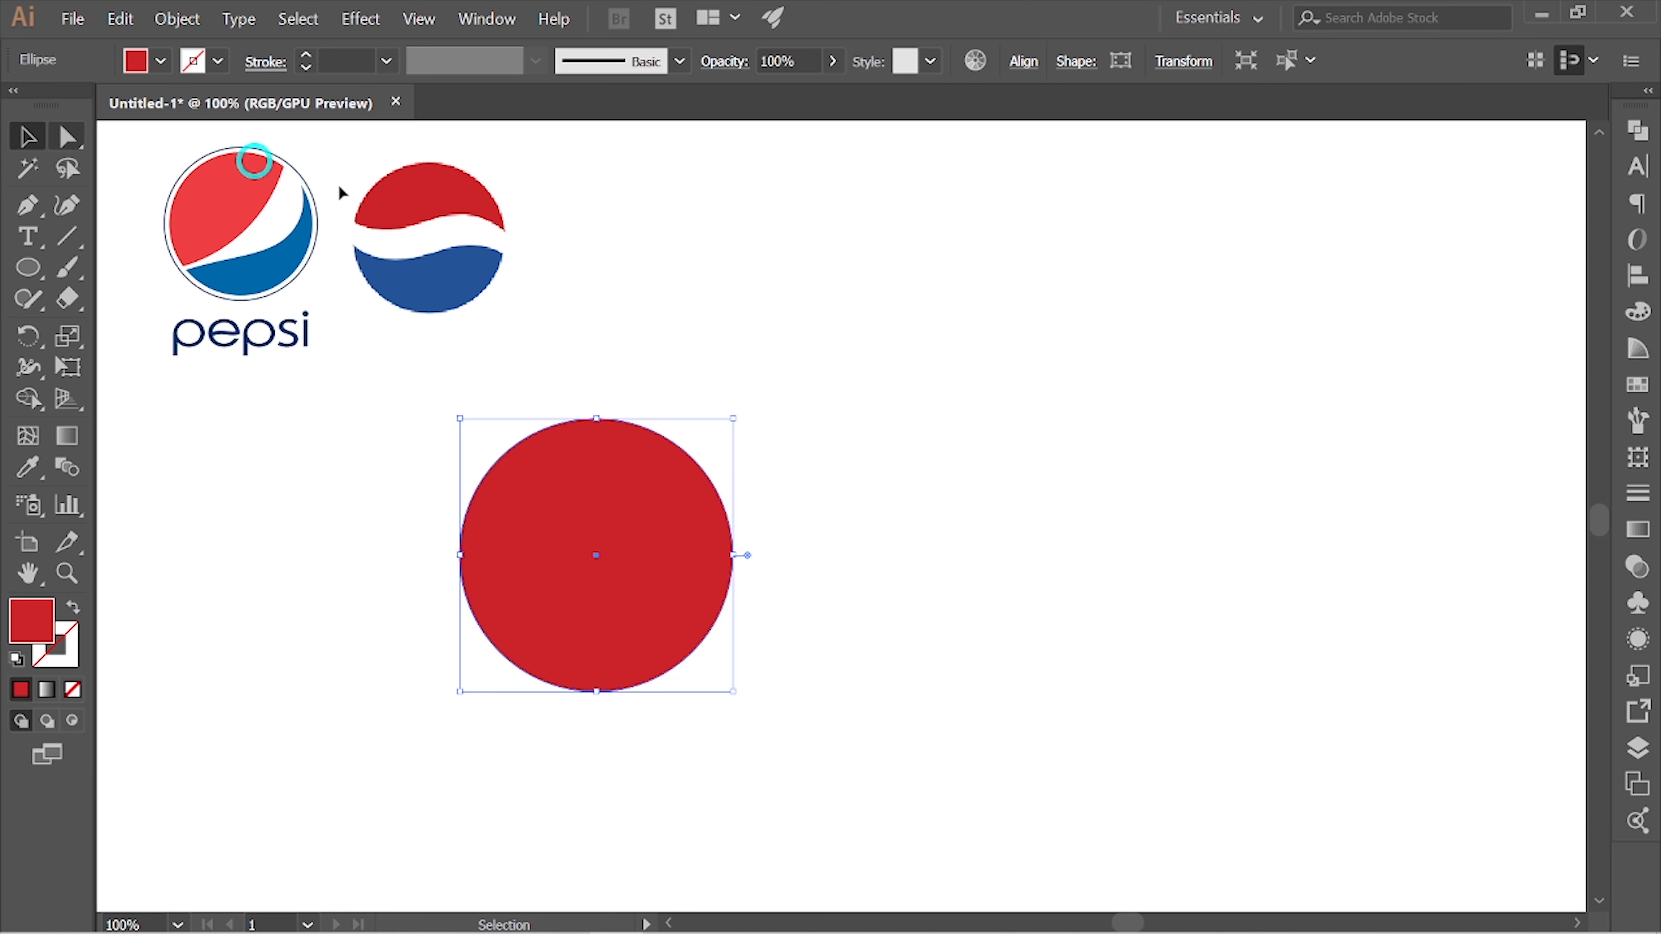
Draw a wide rectangular band across the middle of the red circle, extending past both sides, and fill it with white.
{"action": "scroll", "coordinate": [422, 521], "scroll_direction": "down", "scroll_amount": 3}
{"action": "scroll", "coordinate": [423, 521], "scroll_direction": "up", "scroll_amount": 2}
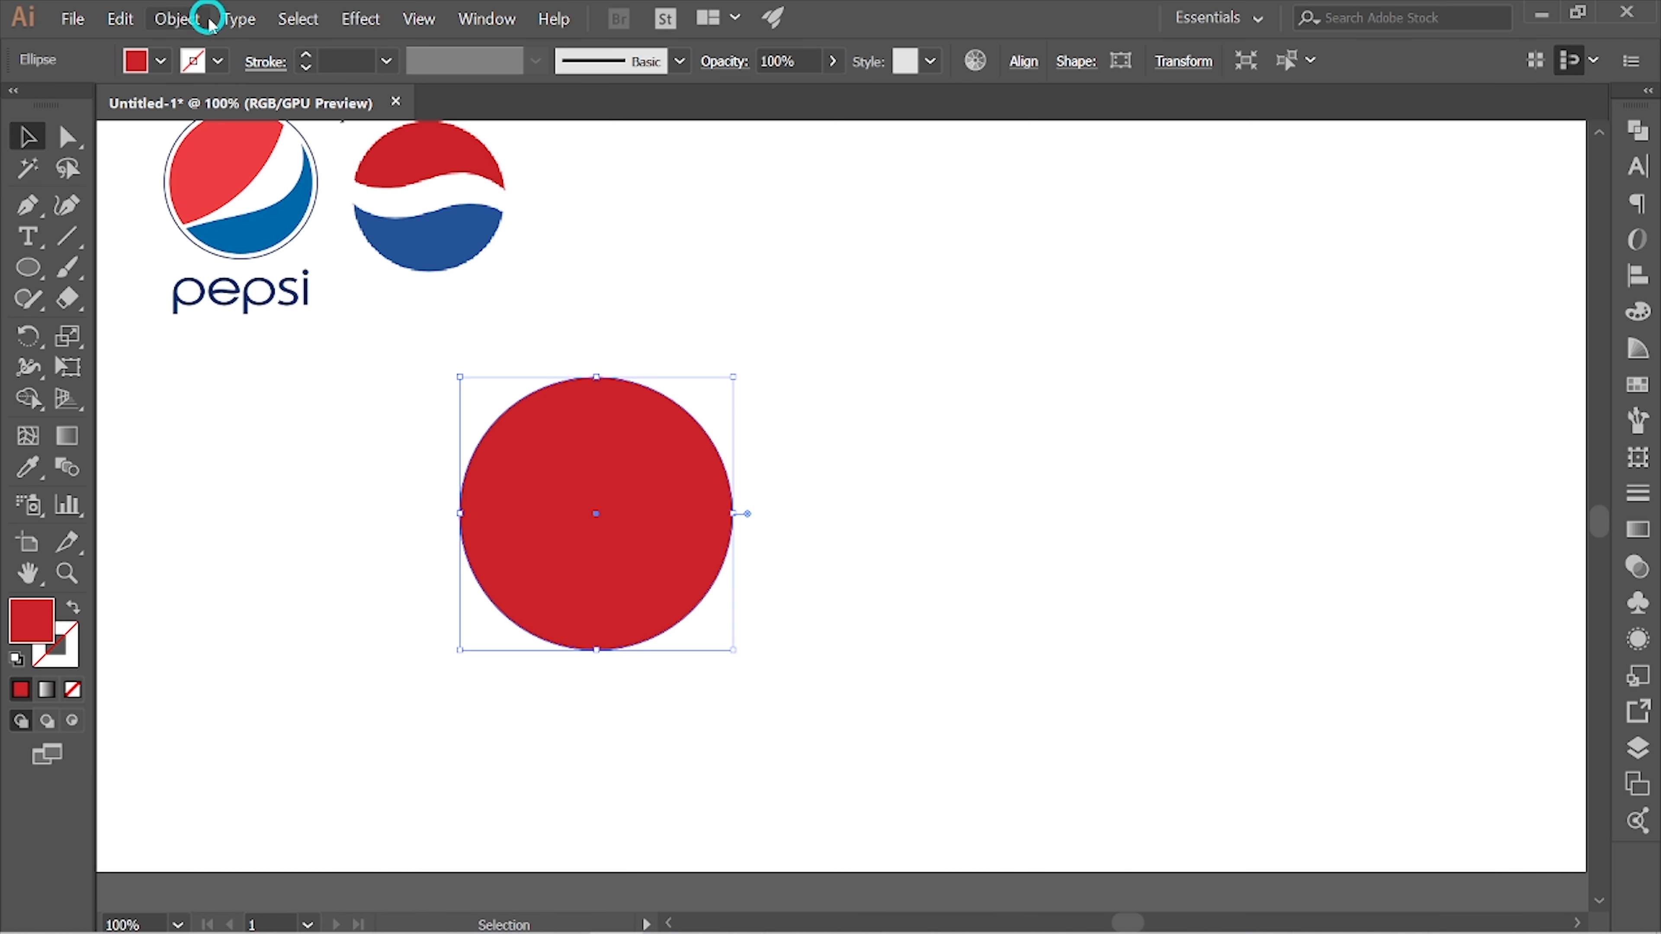
{"action": "left_click_drag", "start_coordinate": [38, 268], "coordinate": [116, 269]}
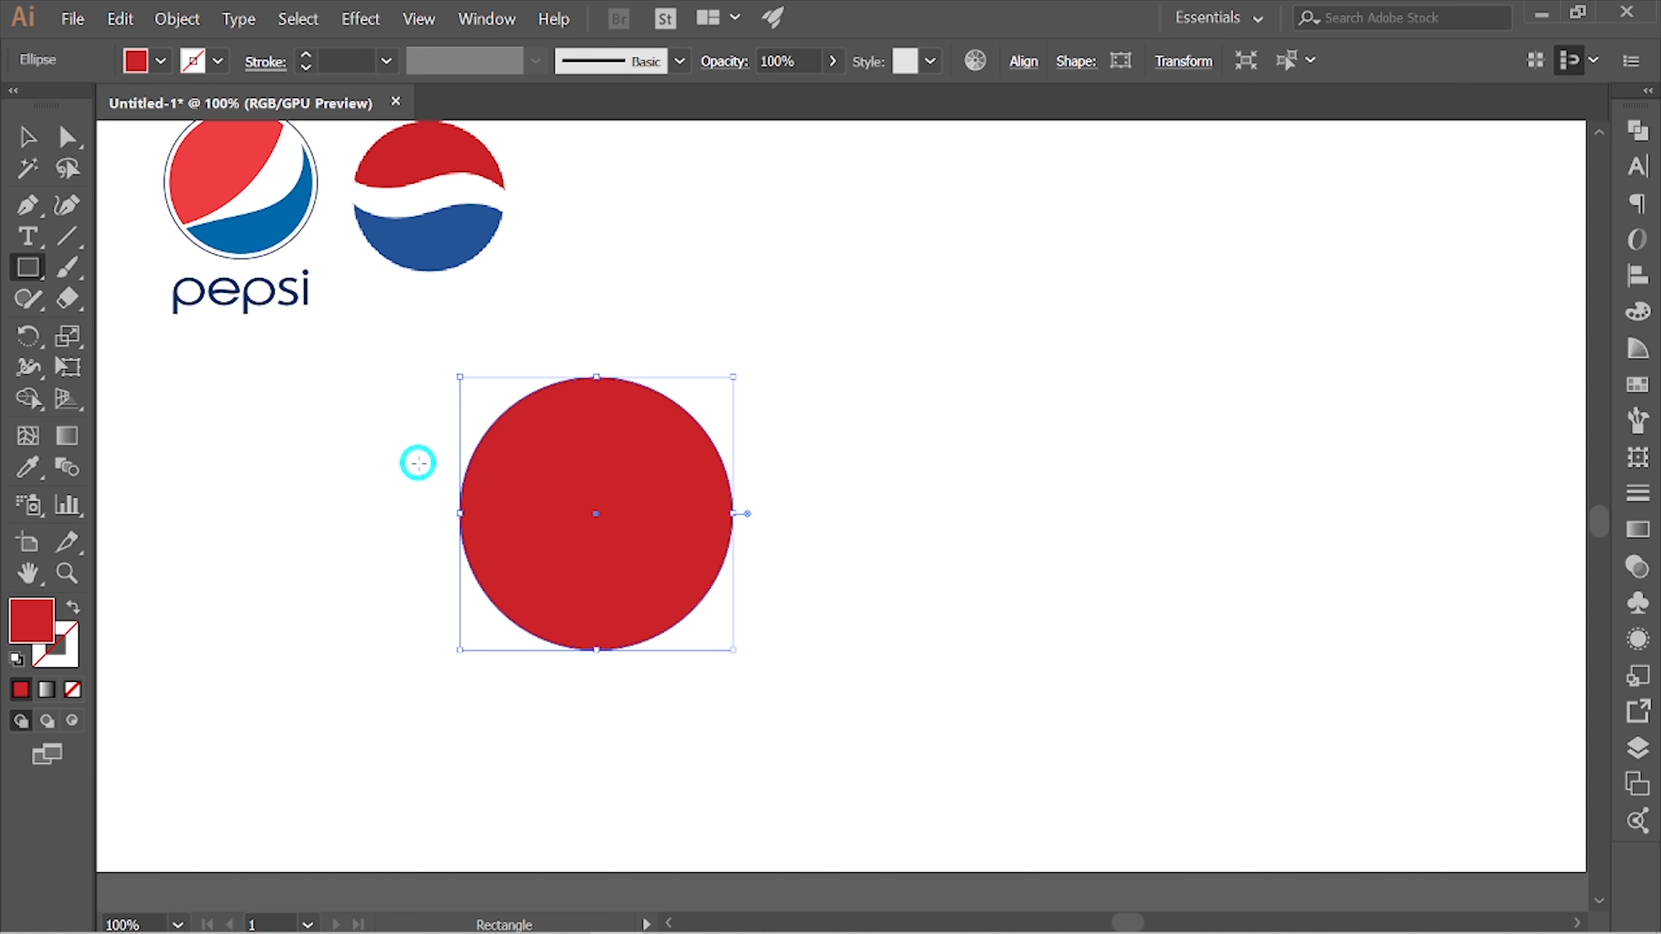
{"action": "mouse_move", "coordinate": [418, 462]}
{"action": "left_mouse_down"}
{"action": "mouse_move", "coordinate": [630, 575]}
{"action": "mouse_move", "coordinate": [786, 550]}
{"action": "mouse_move", "coordinate": [786, 527]}
{"action": "mouse_move", "coordinate": [753, 531]}
{"action": "left_mouse_up"}
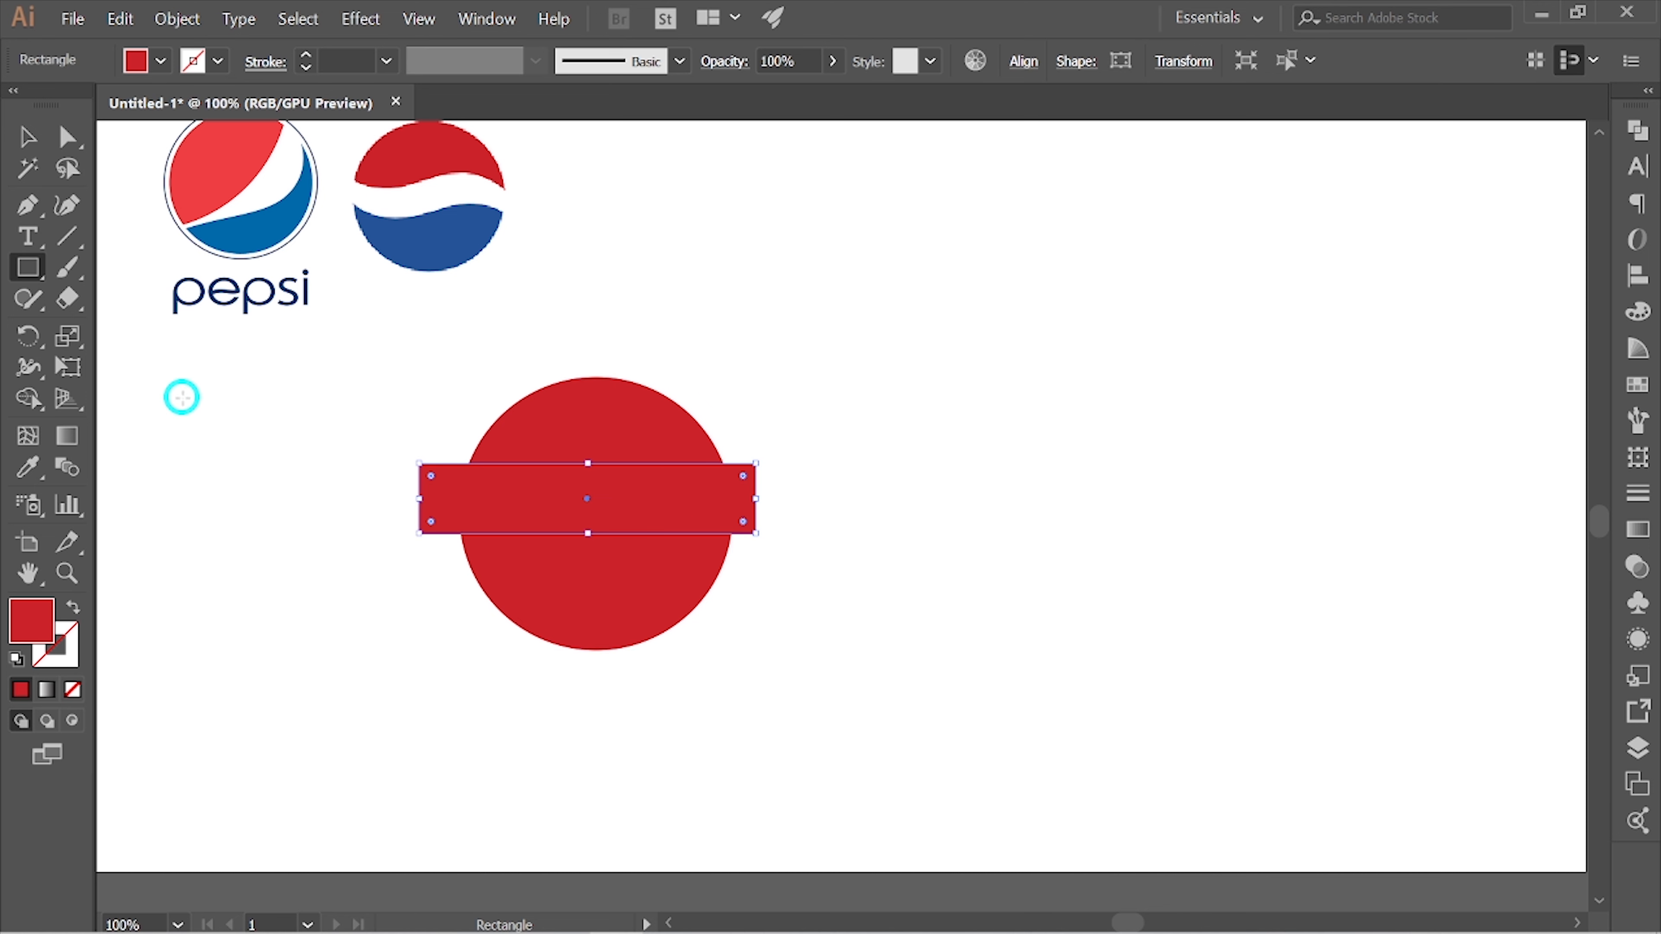
{"action": "left_click", "coordinate": [27, 137]}
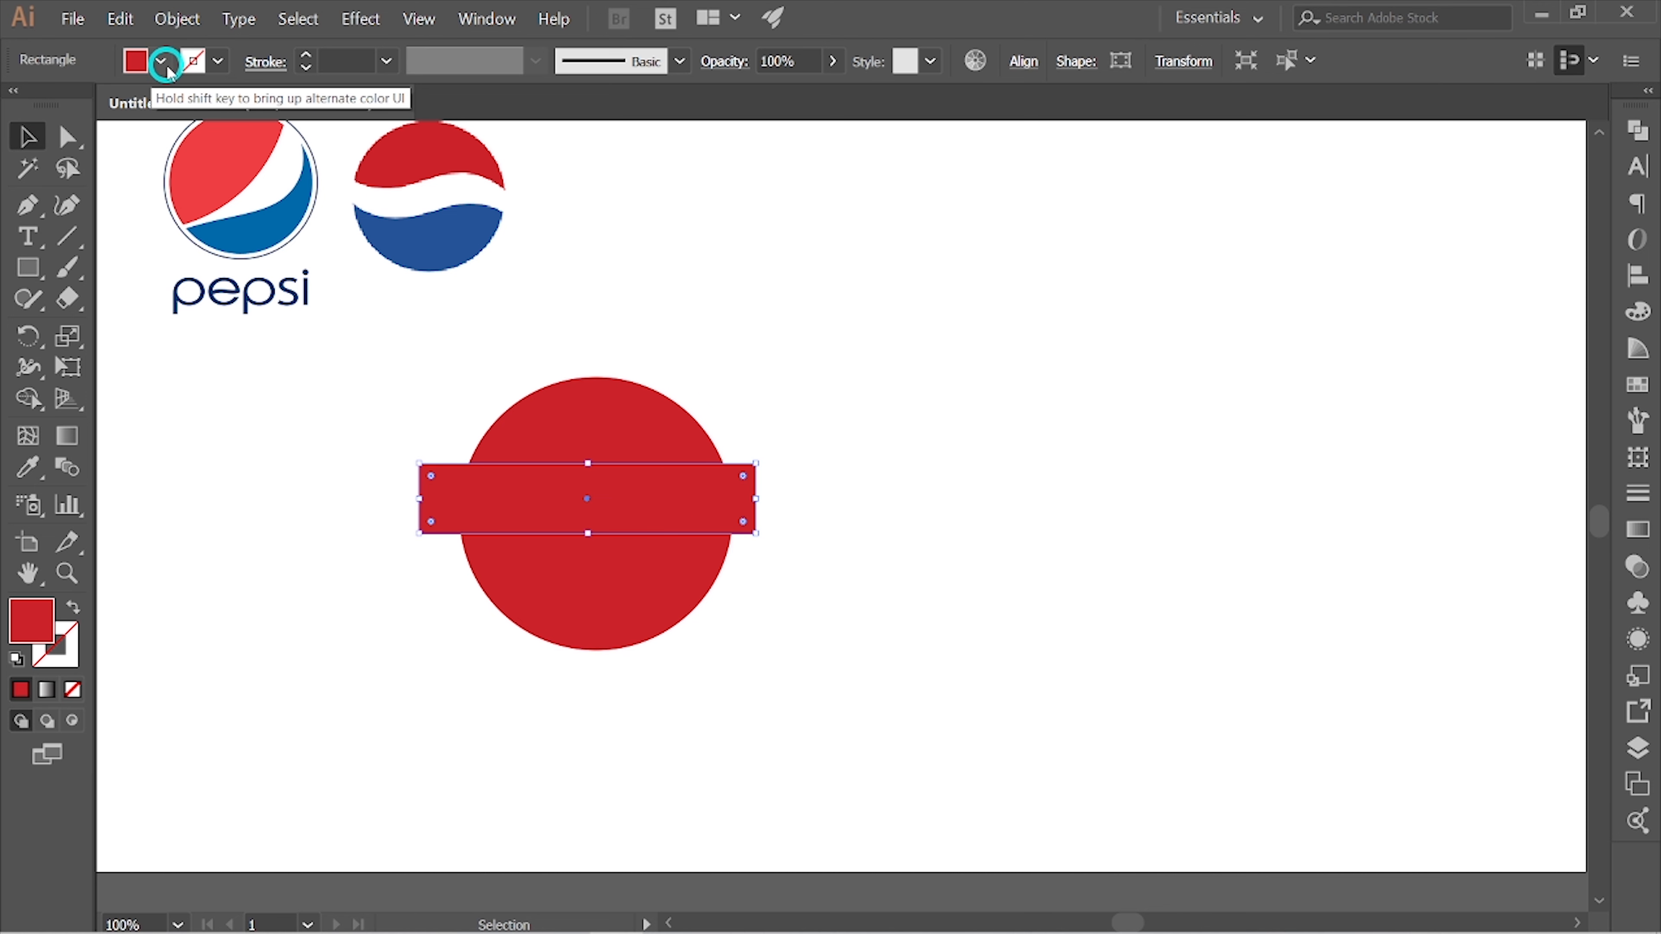
{"action": "left_click", "coordinate": [161, 60]}
{"action": "left_click", "coordinate": [58, 106]}
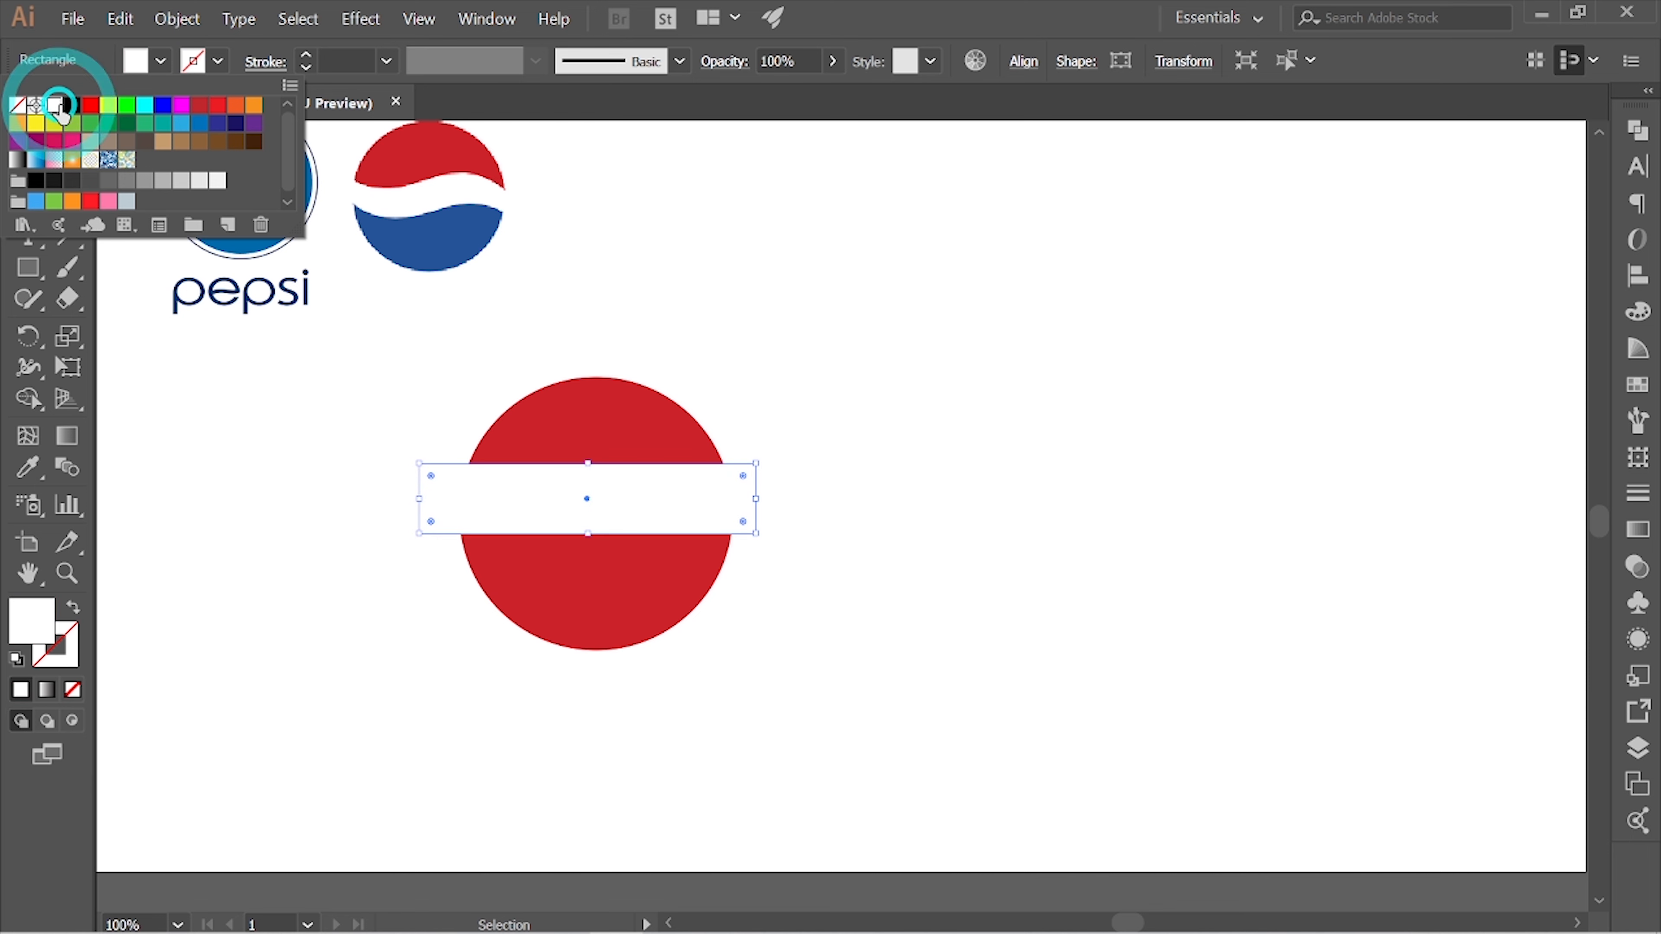
{"action": "left_click", "coordinate": [613, 300]}
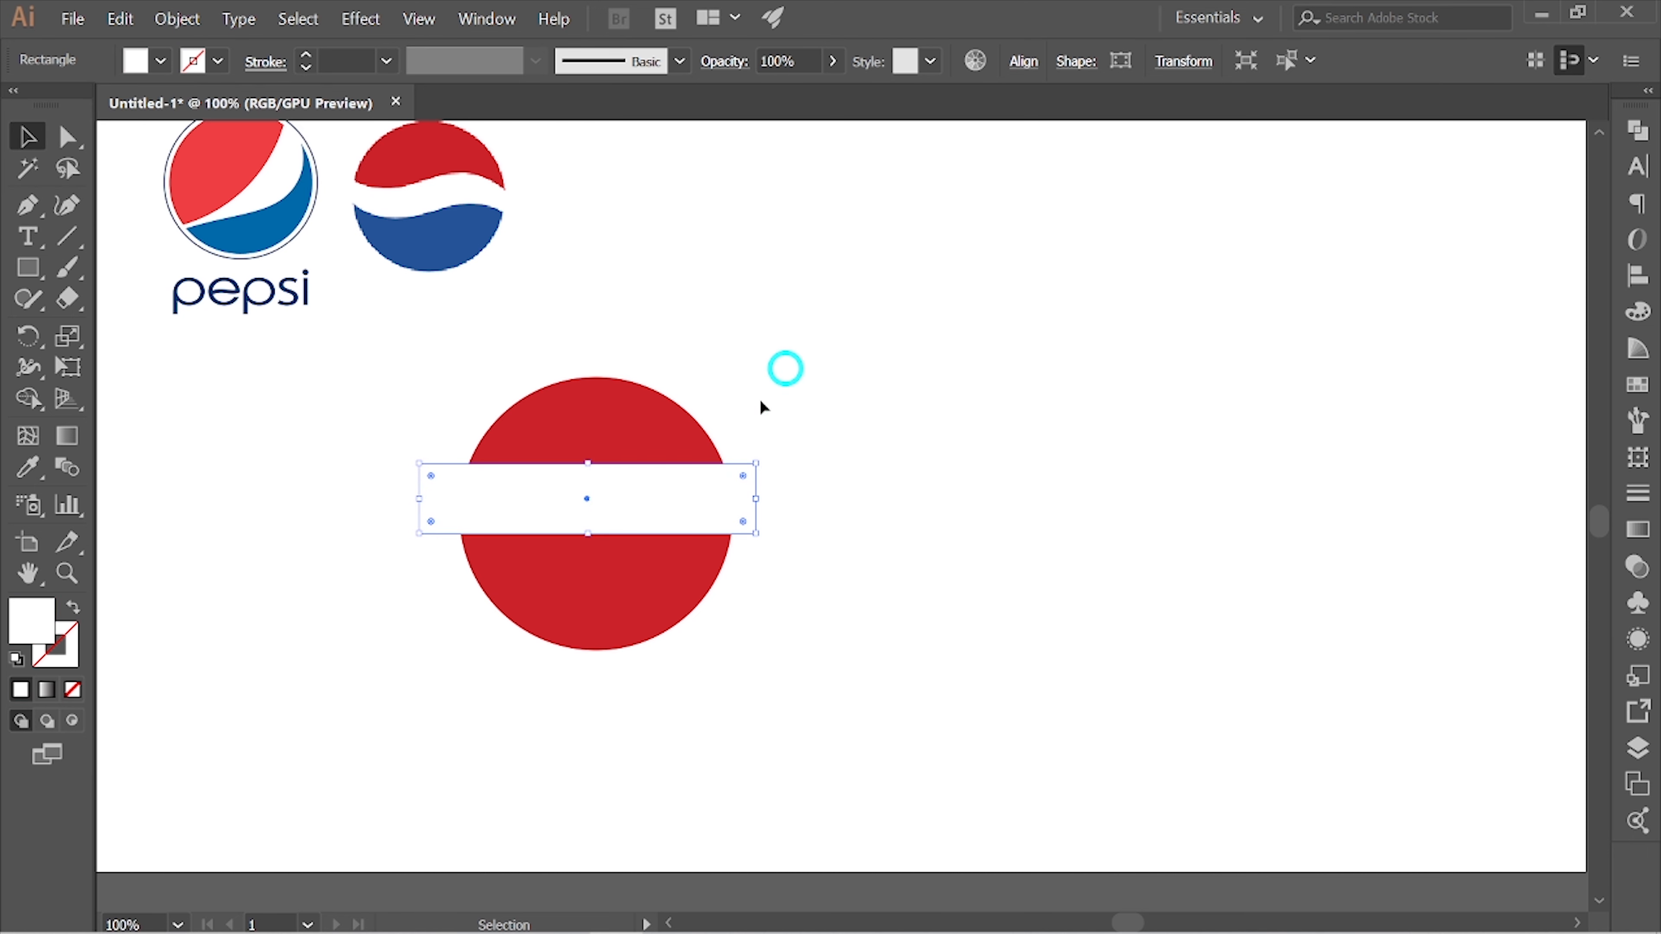
Align the white band and the red circle to each other by their vertical and horizontal centers.
{"action": "left_click", "coordinate": [573, 628], "text": "shift"}
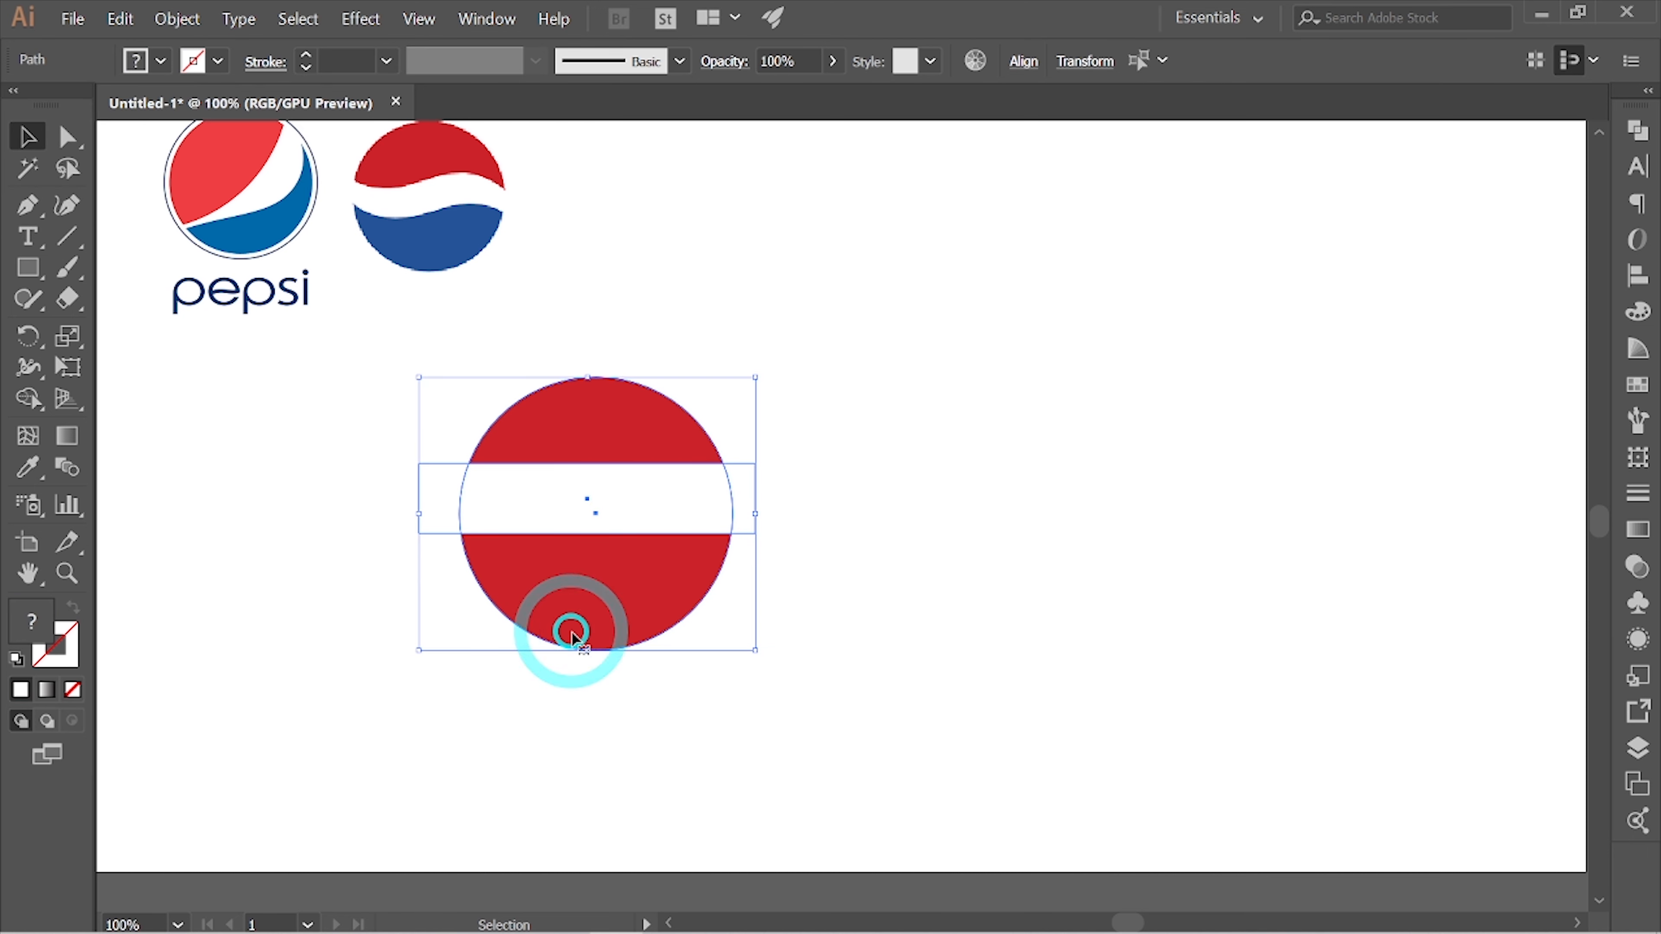
{"action": "left_click", "coordinate": [1025, 61]}
{"action": "left_click", "coordinate": [970, 131]}
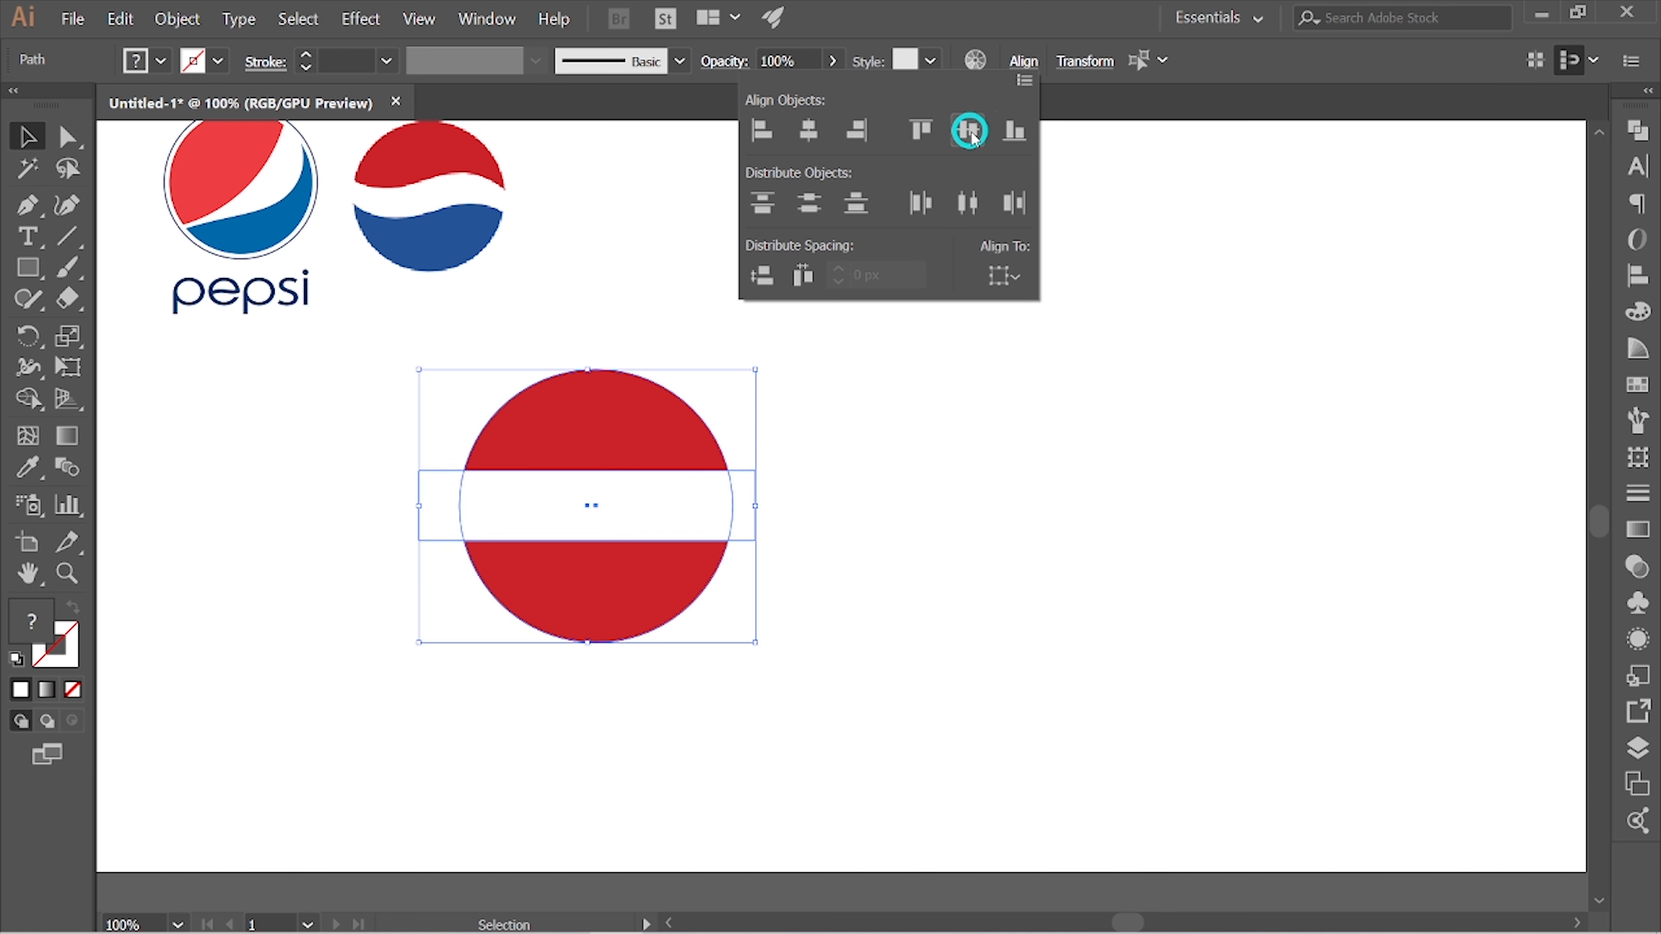
{"action": "left_click", "coordinate": [809, 131]}
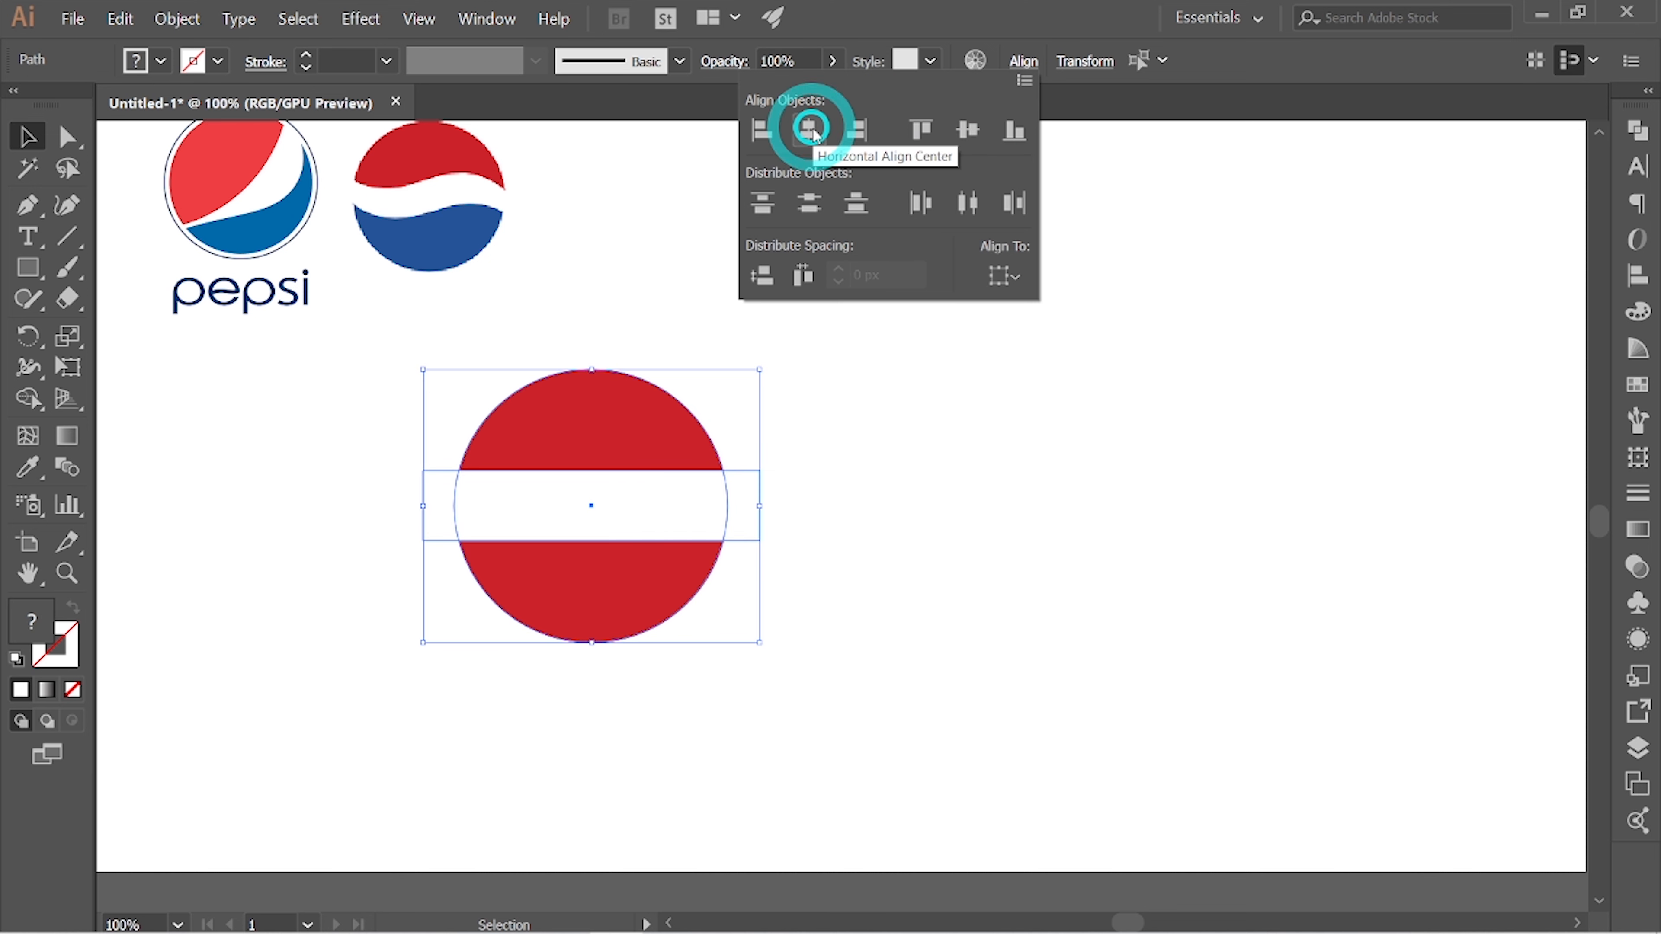
{"action": "left_click", "coordinate": [850, 445]}
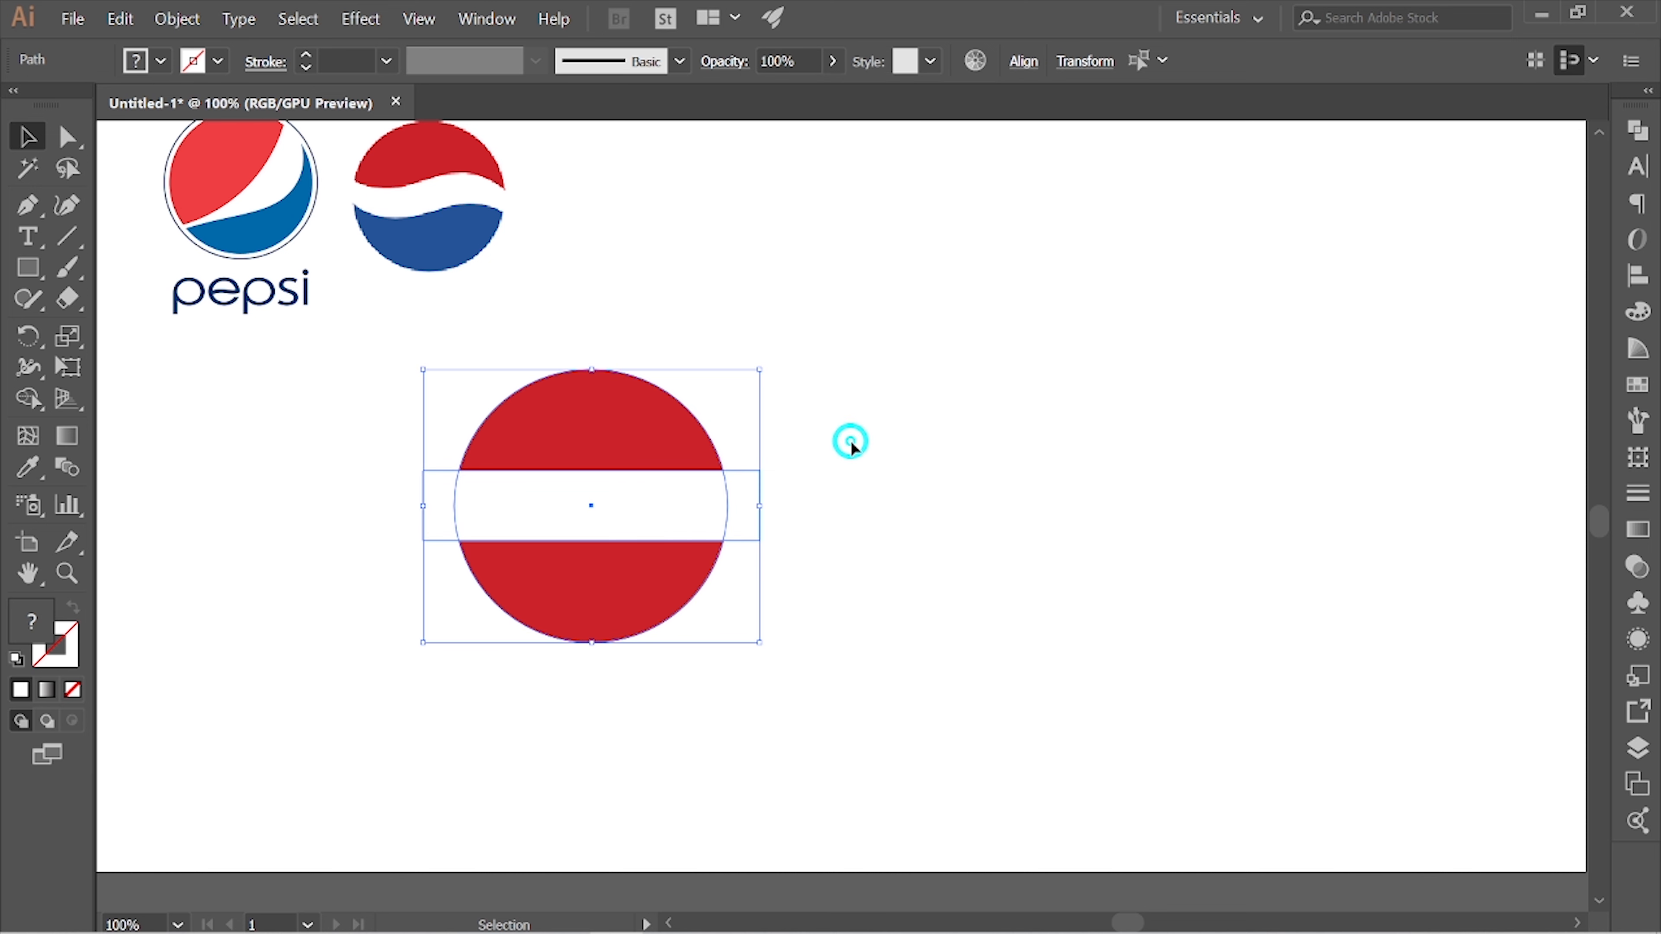
{"action": "left_click", "coordinate": [813, 478]}
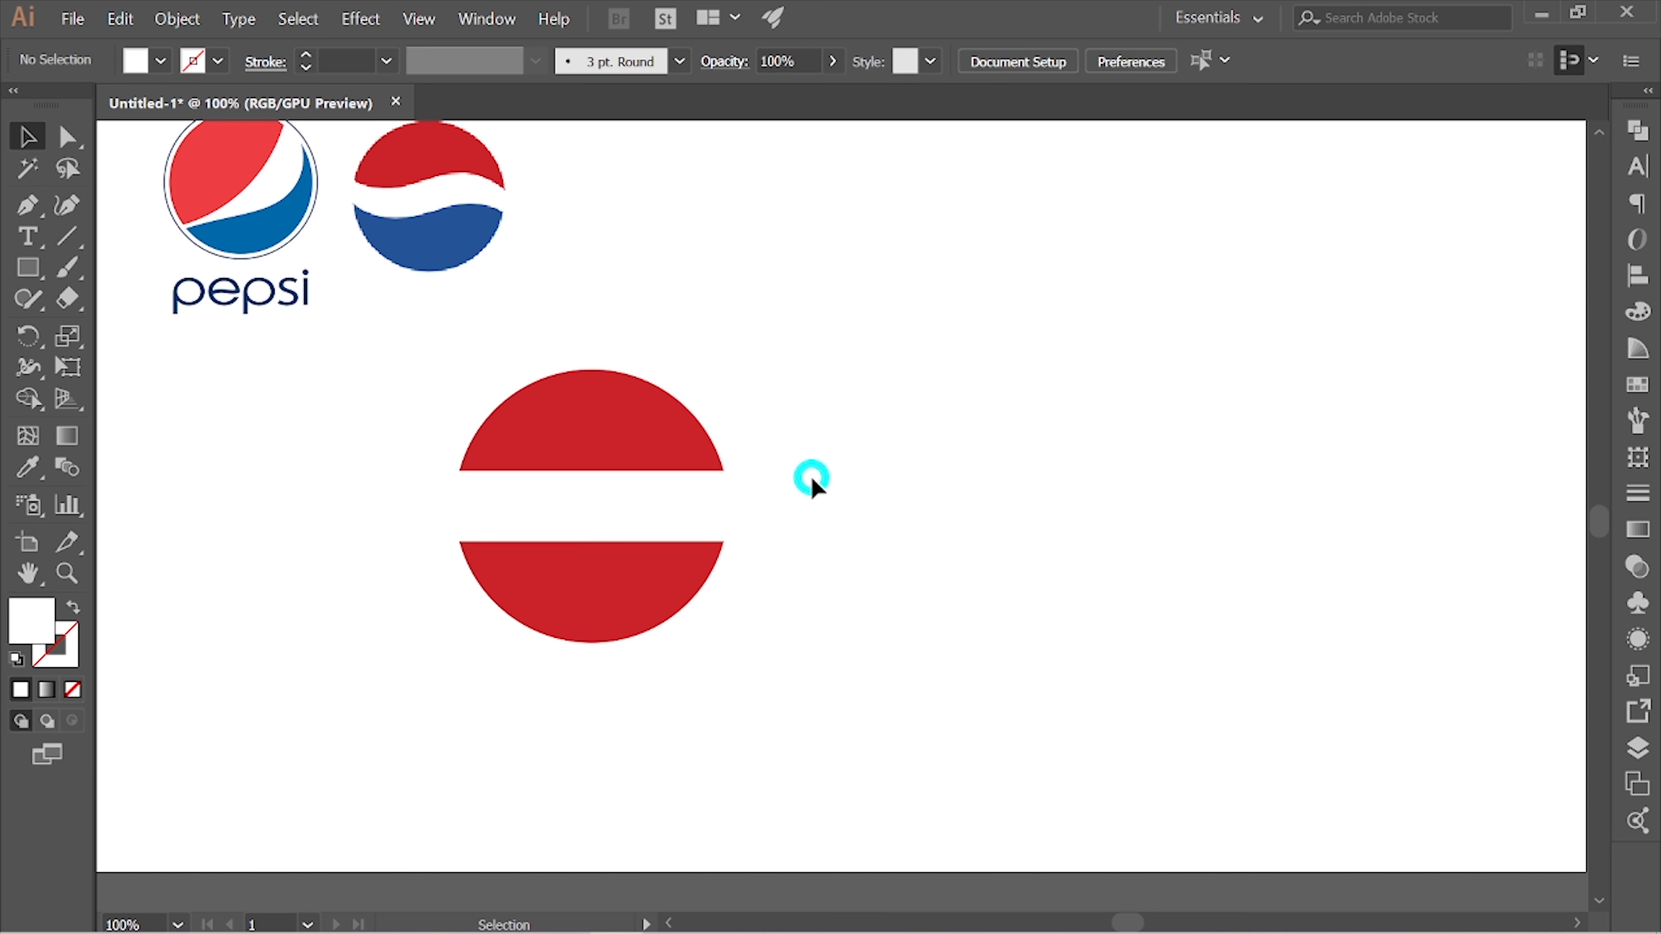
Apply a horizontal Flag warp effect with a 66% bend to the white band.
{"action": "left_click", "coordinate": [695, 492]}
{"action": "left_click", "coordinate": [366, 19]}
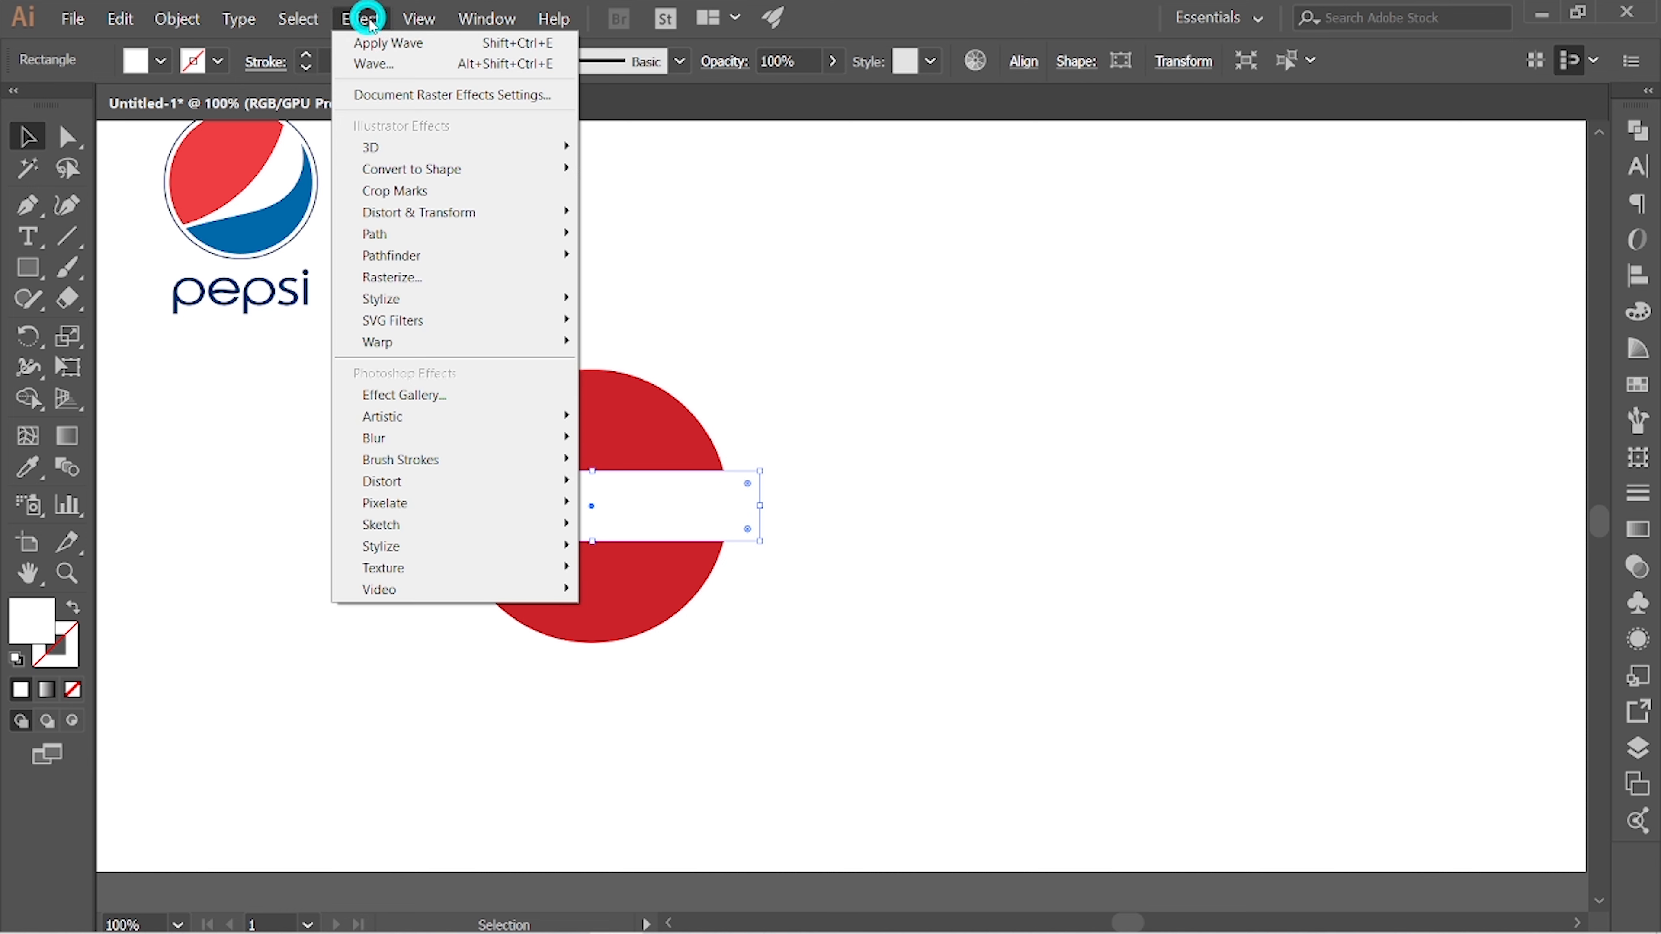
{"action": "mouse_move", "coordinate": [458, 344]}
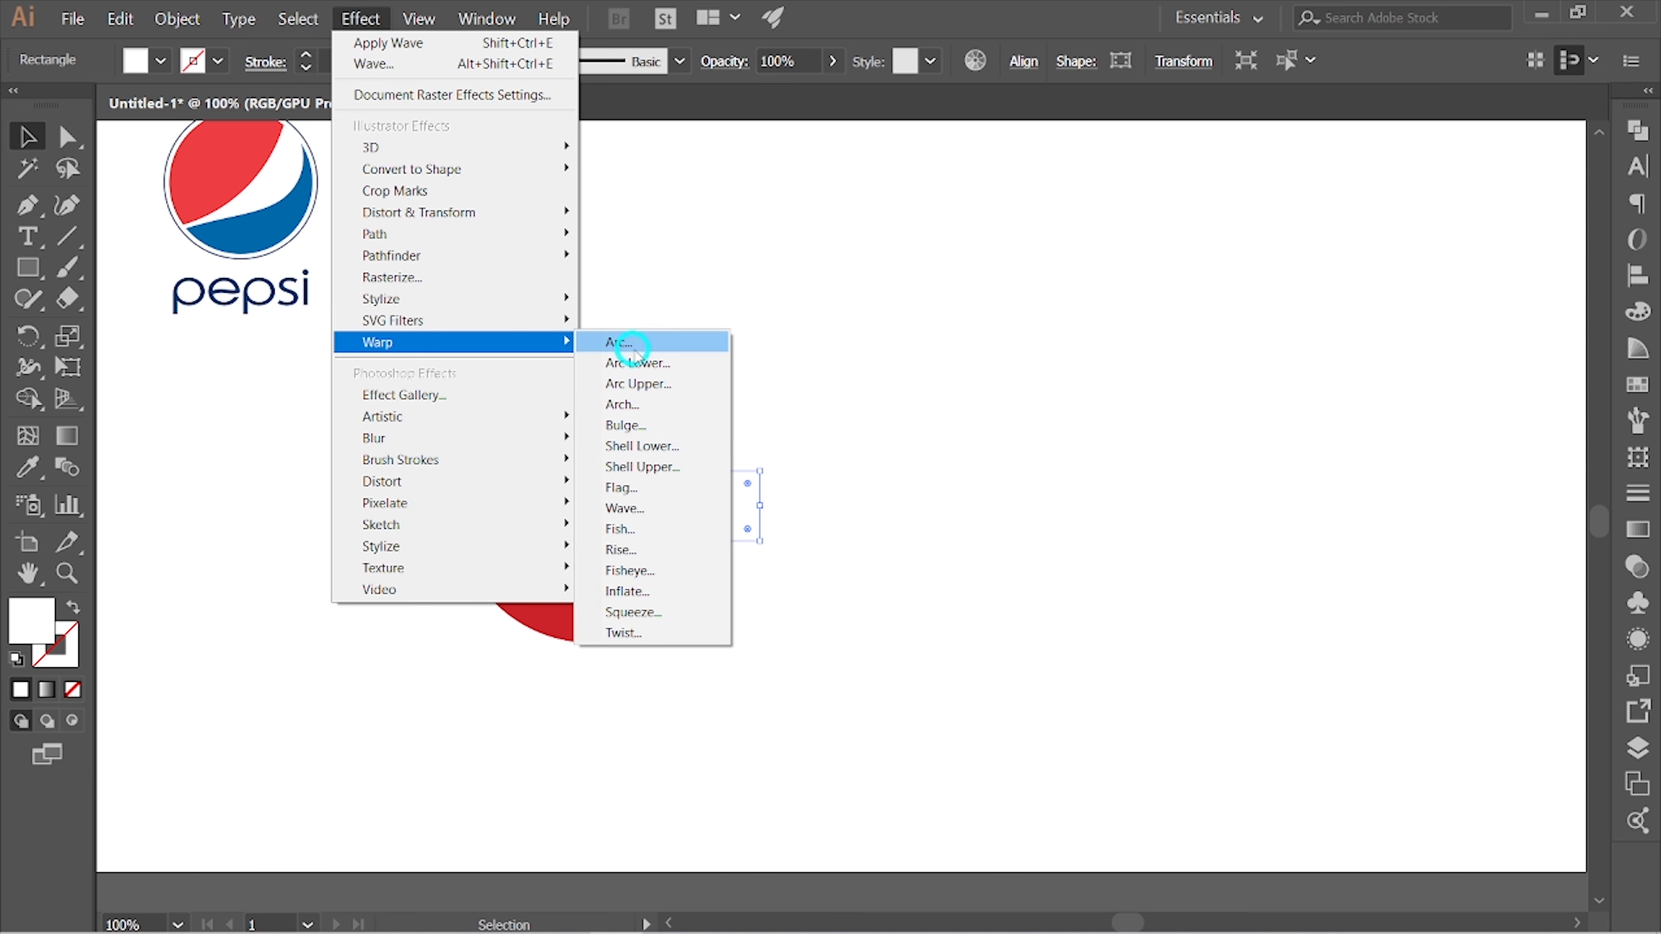
{"action": "left_click", "coordinate": [667, 509]}
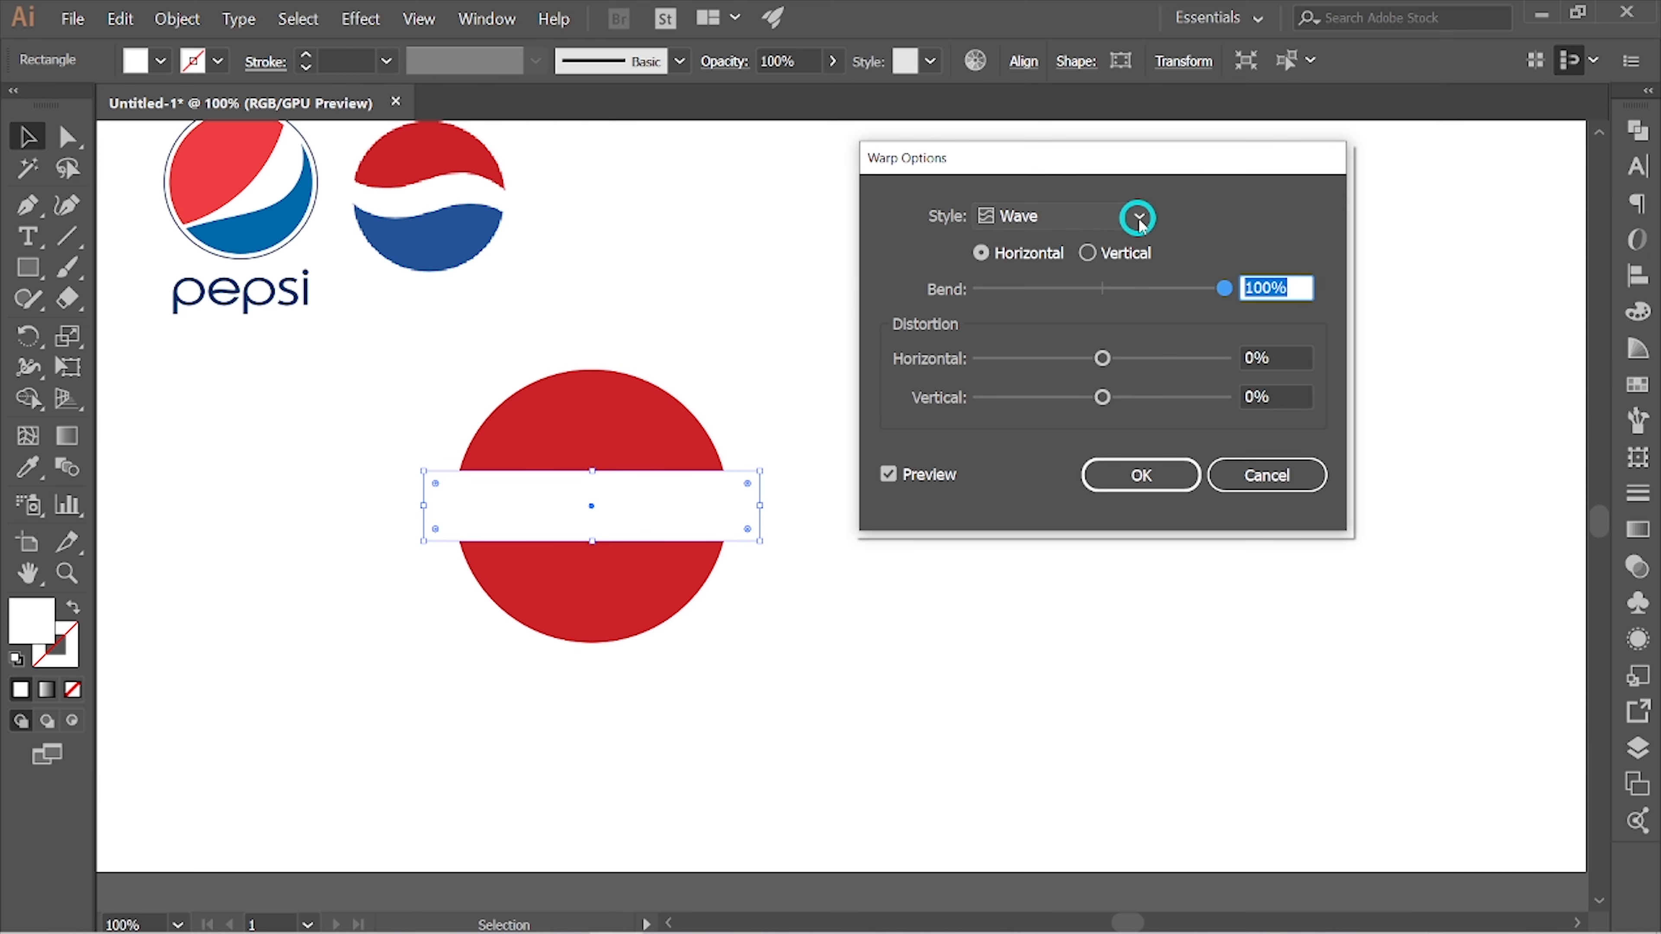
{"action": "left_click", "coordinate": [1138, 218]}
{"action": "left_click", "coordinate": [1060, 456]}
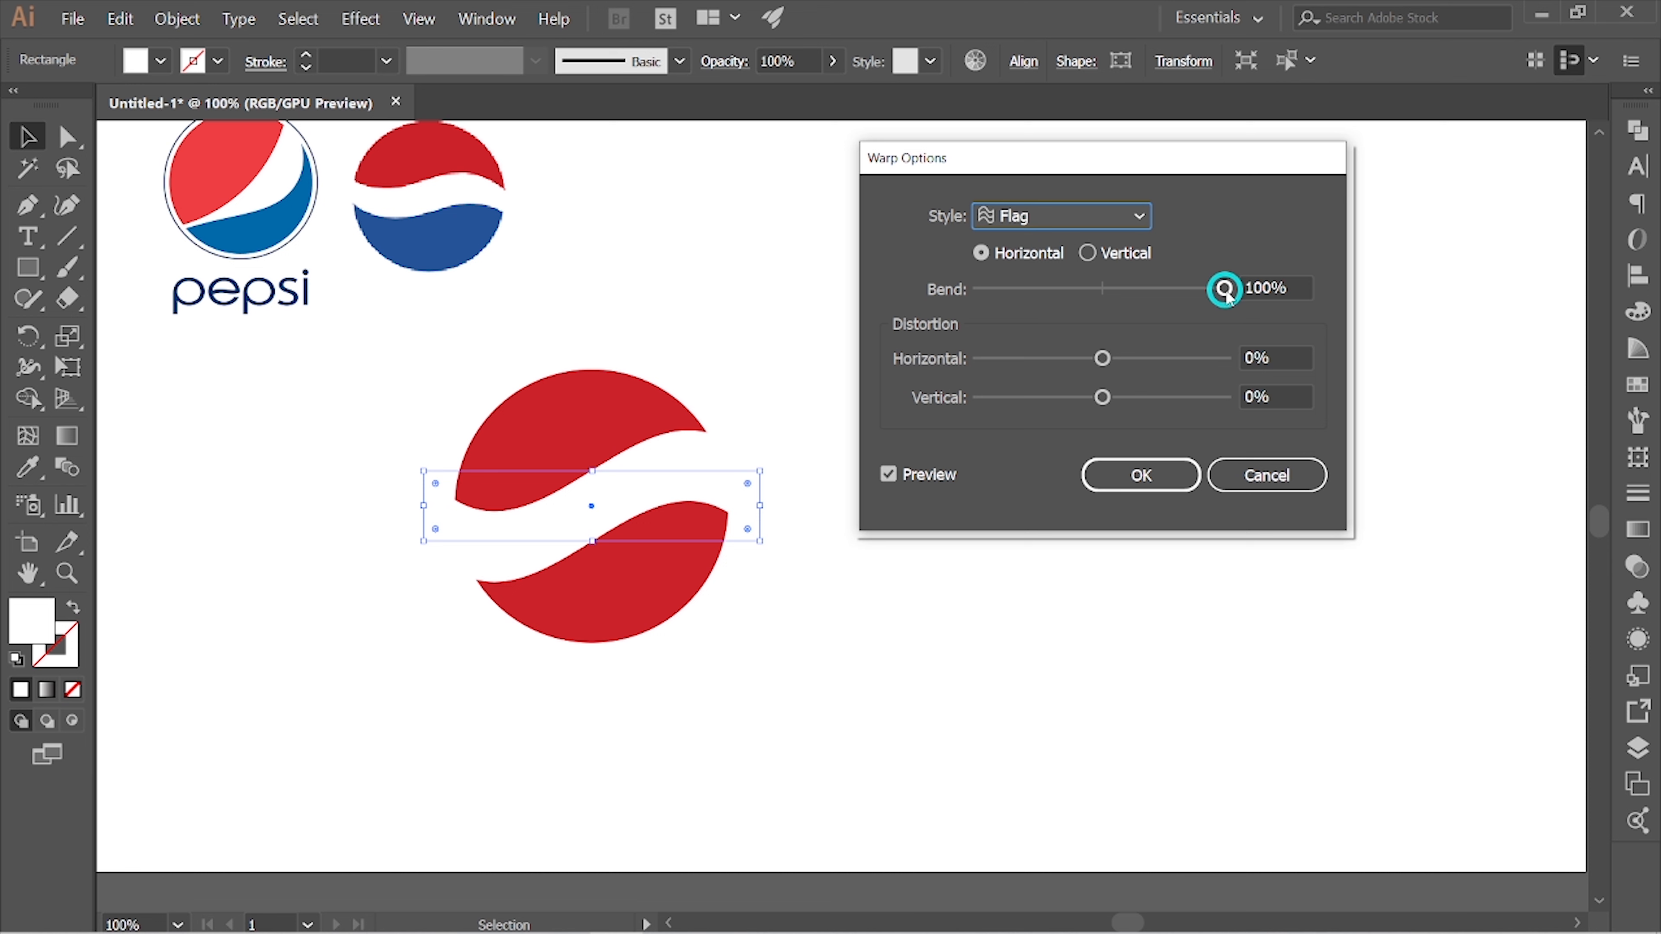
{"action": "left_click_drag", "start_coordinate": [1223, 288], "coordinate": [1192, 296]}
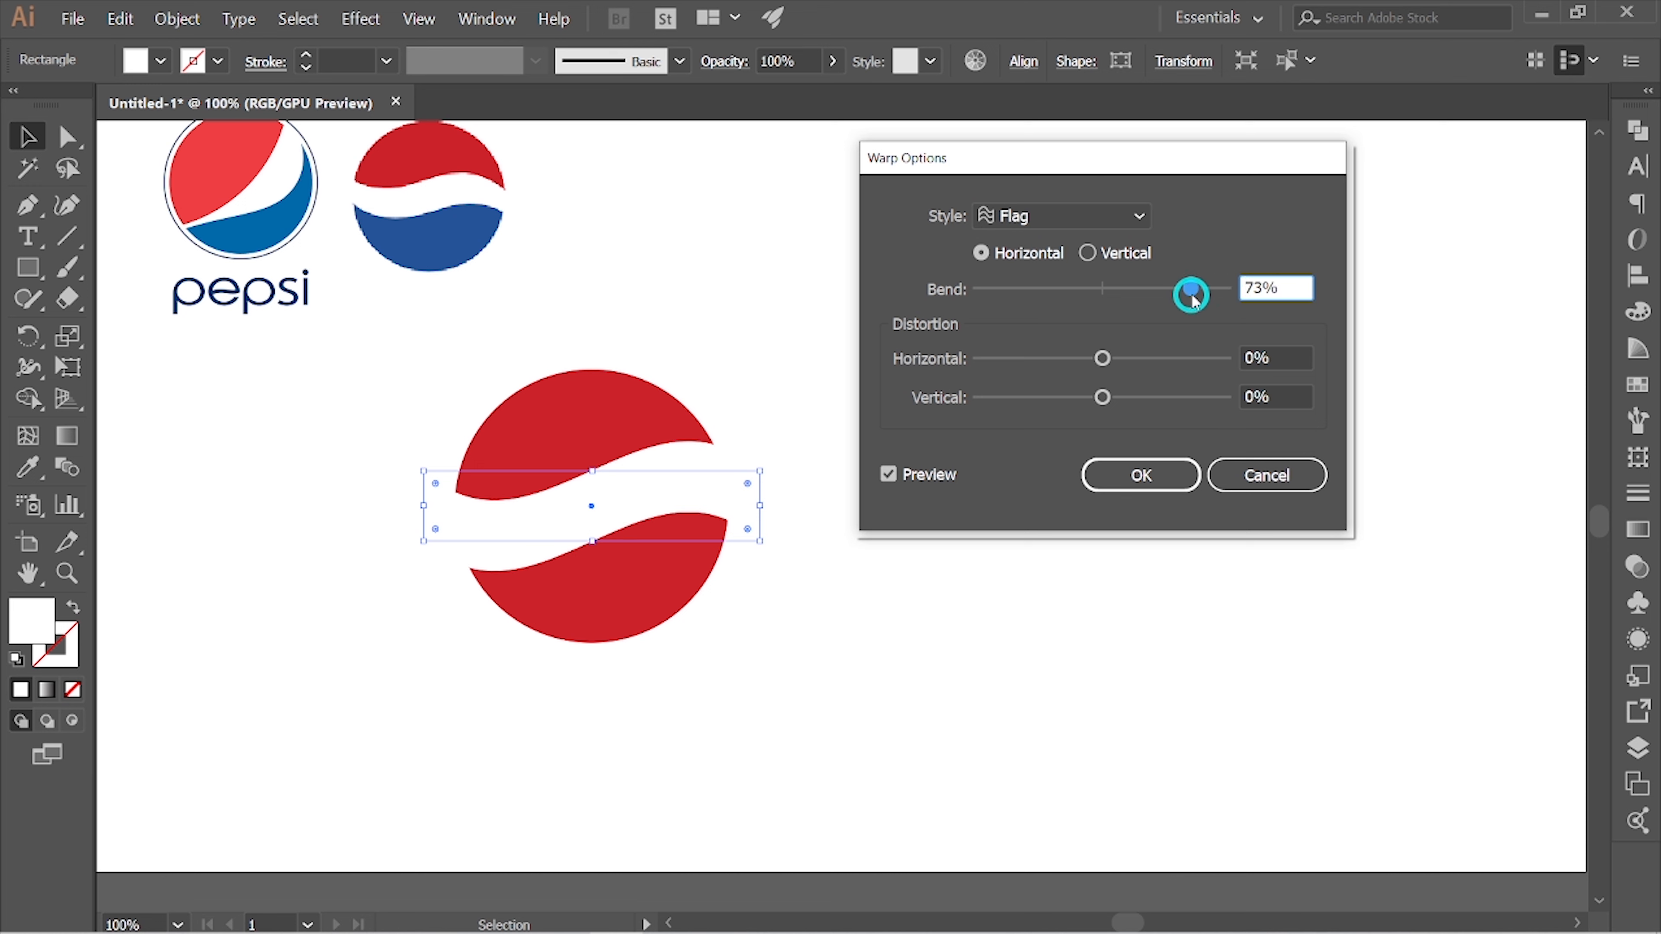
{"action": "left_click_drag", "start_coordinate": [1192, 296], "coordinate": [1178, 296]}
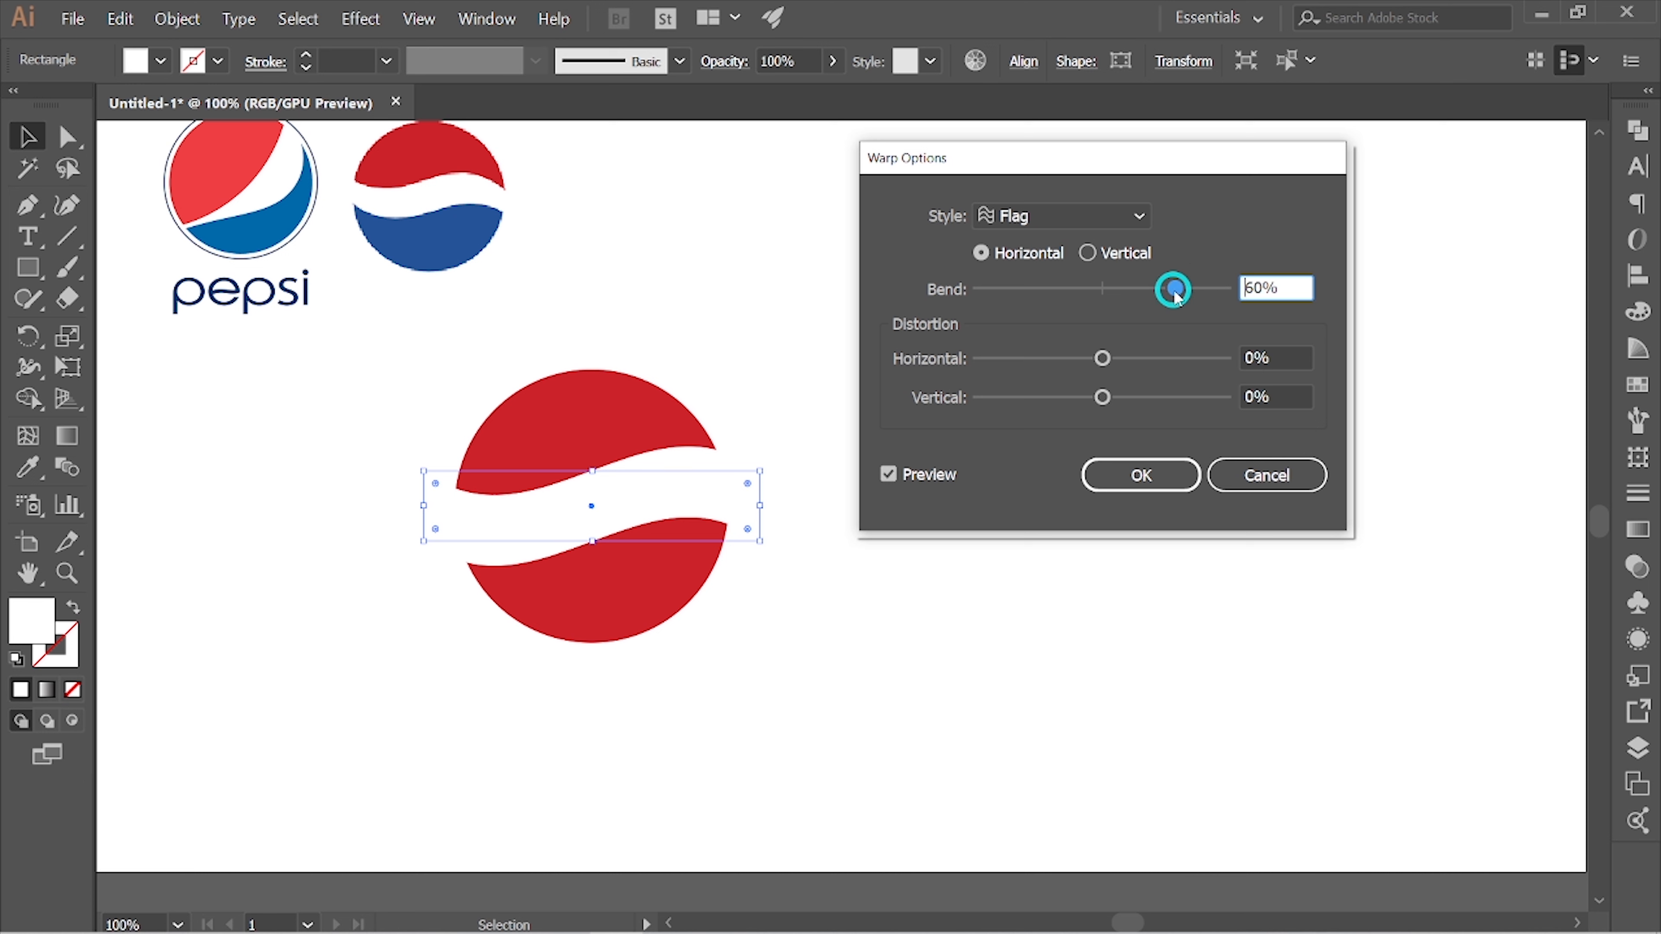
{"action": "left_click_drag", "start_coordinate": [1176, 293], "coordinate": [1181, 292]}
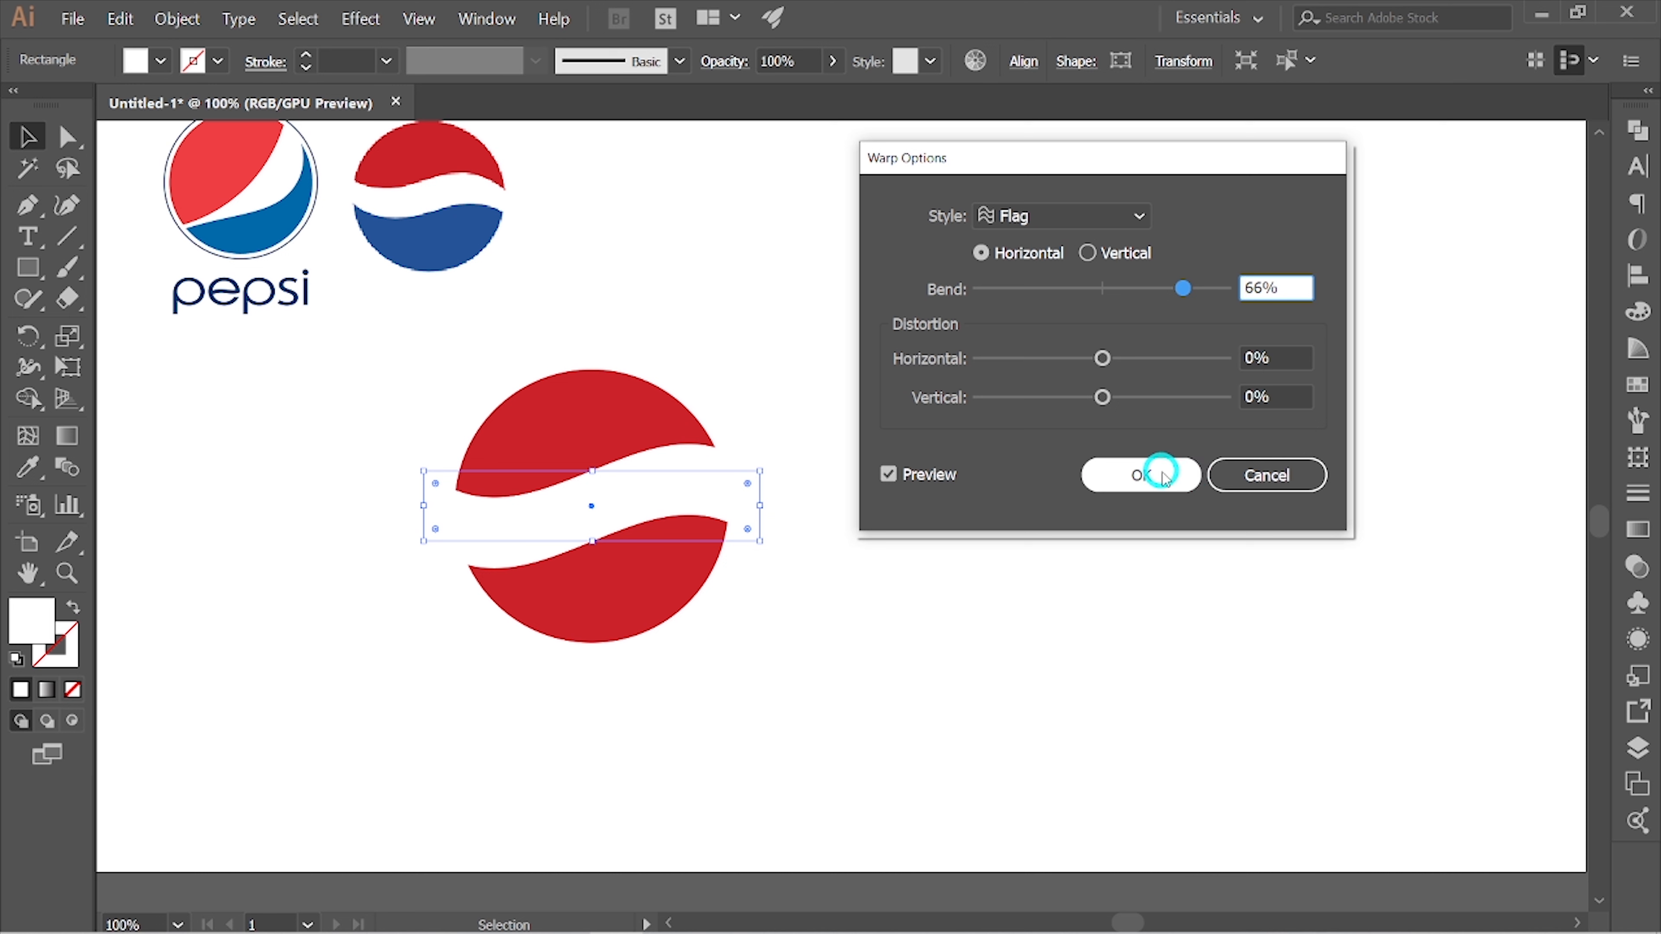
{"action": "left_click", "coordinate": [1141, 475]}
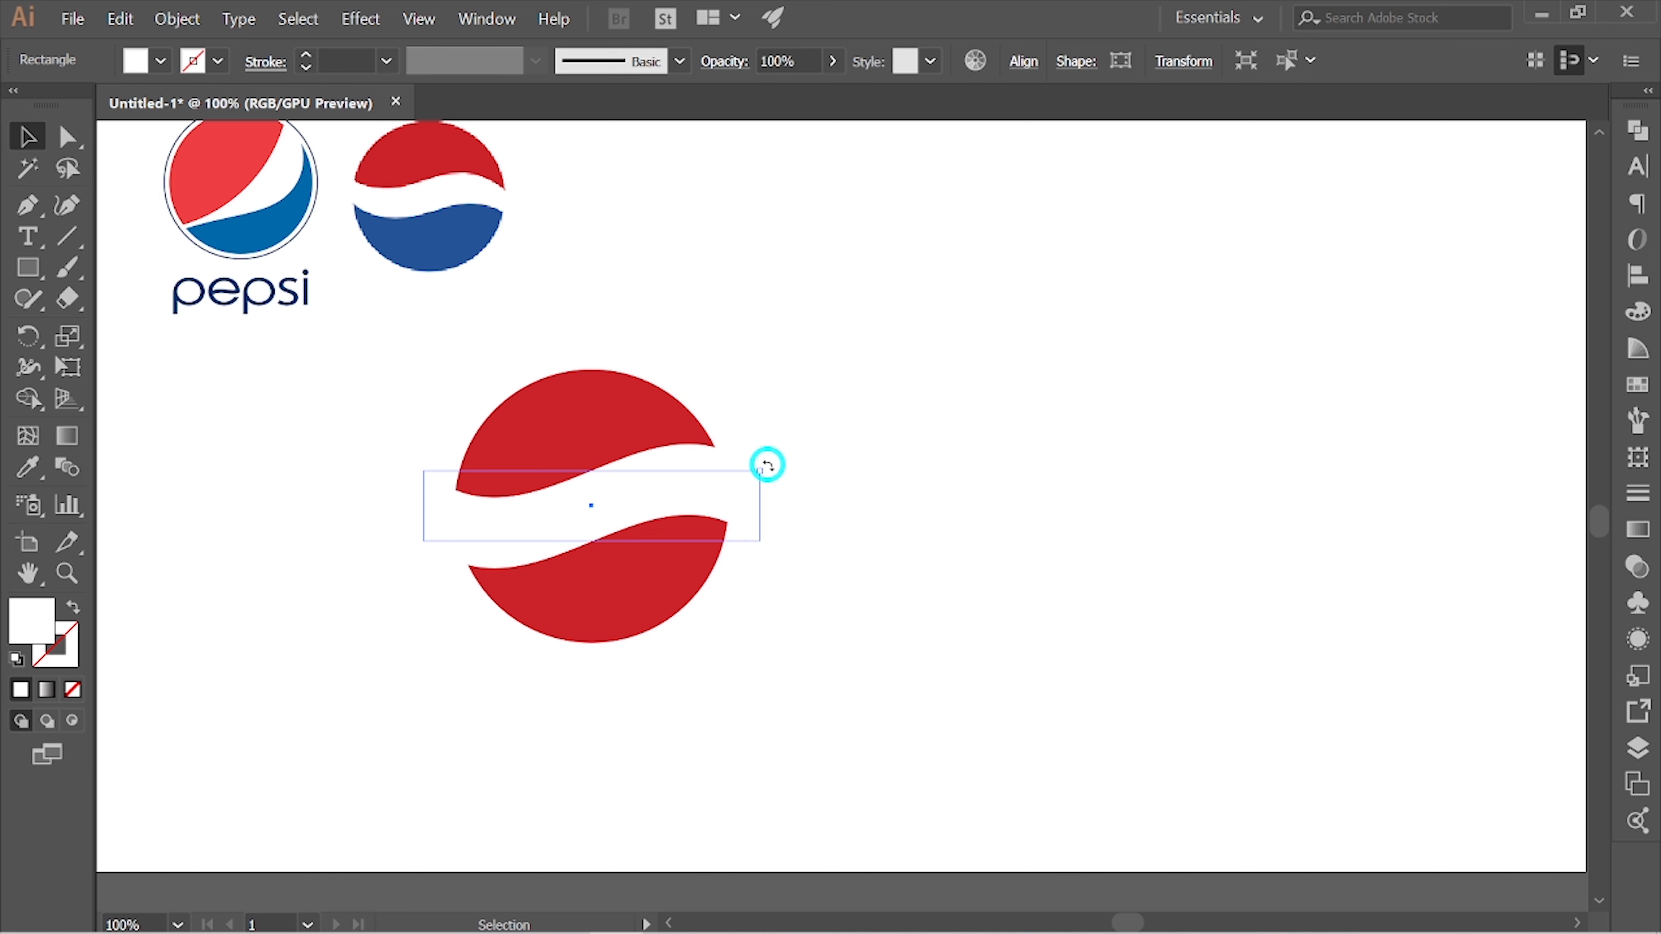
Rotate the warped white band slightly clockwise over the red circle.
{"action": "left_click_drag", "start_coordinate": [767, 464], "coordinate": [774, 481]}
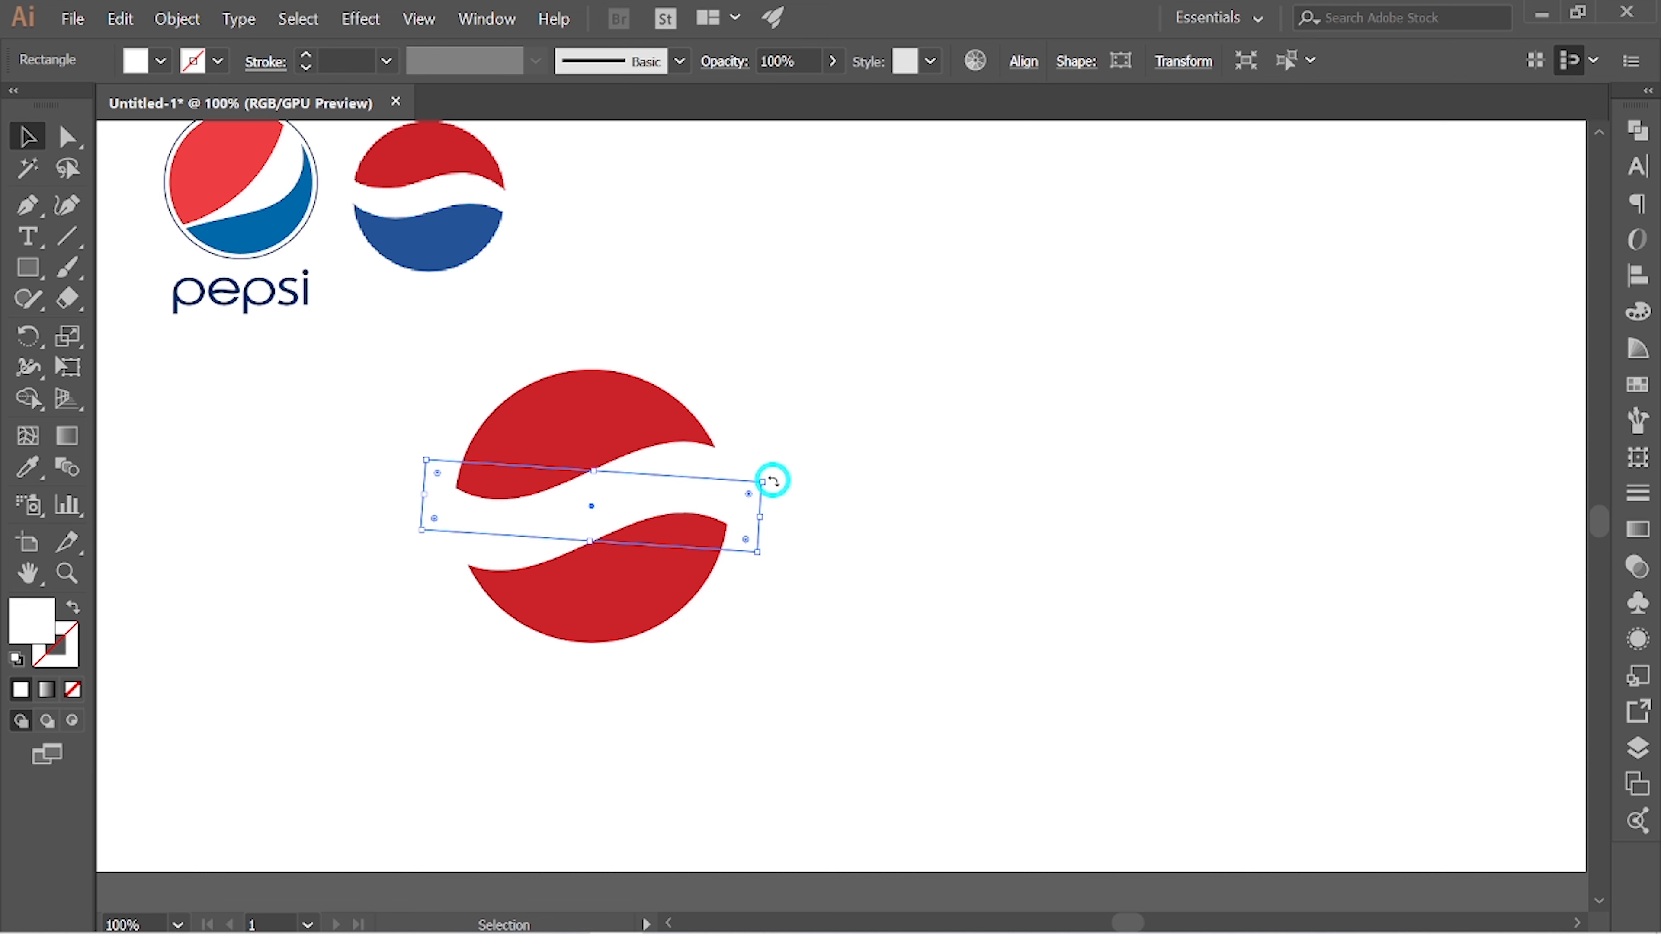
{"action": "left_click", "coordinate": [823, 462]}
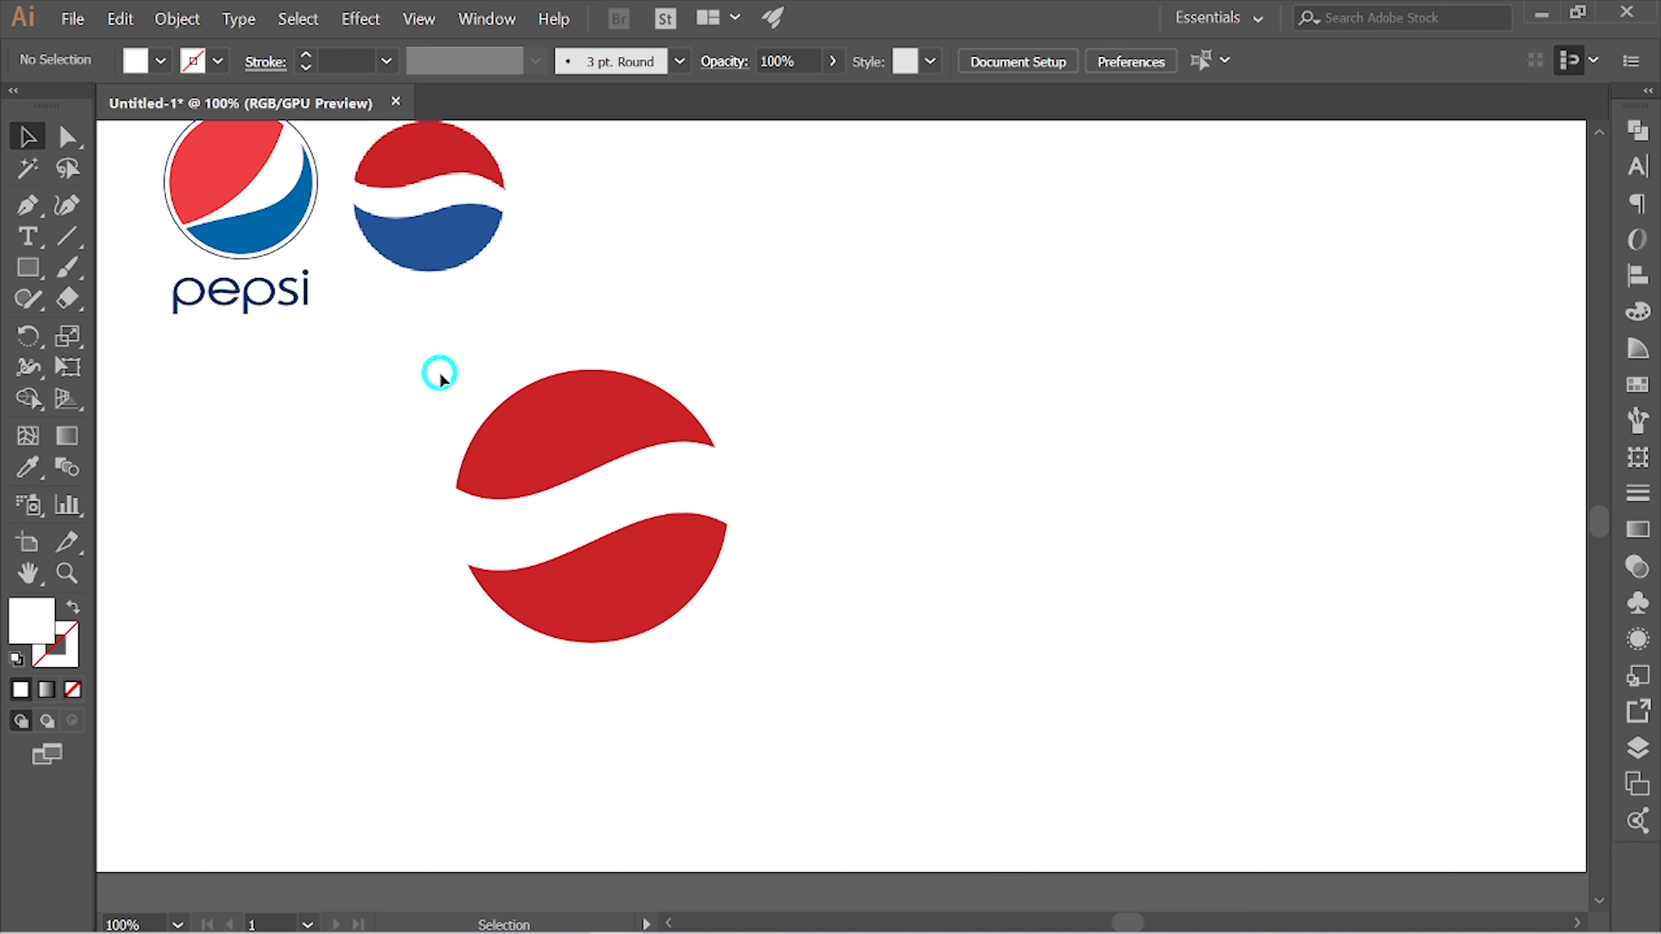
{"action": "left_click_drag", "start_coordinate": [434, 367], "coordinate": [719, 625]}
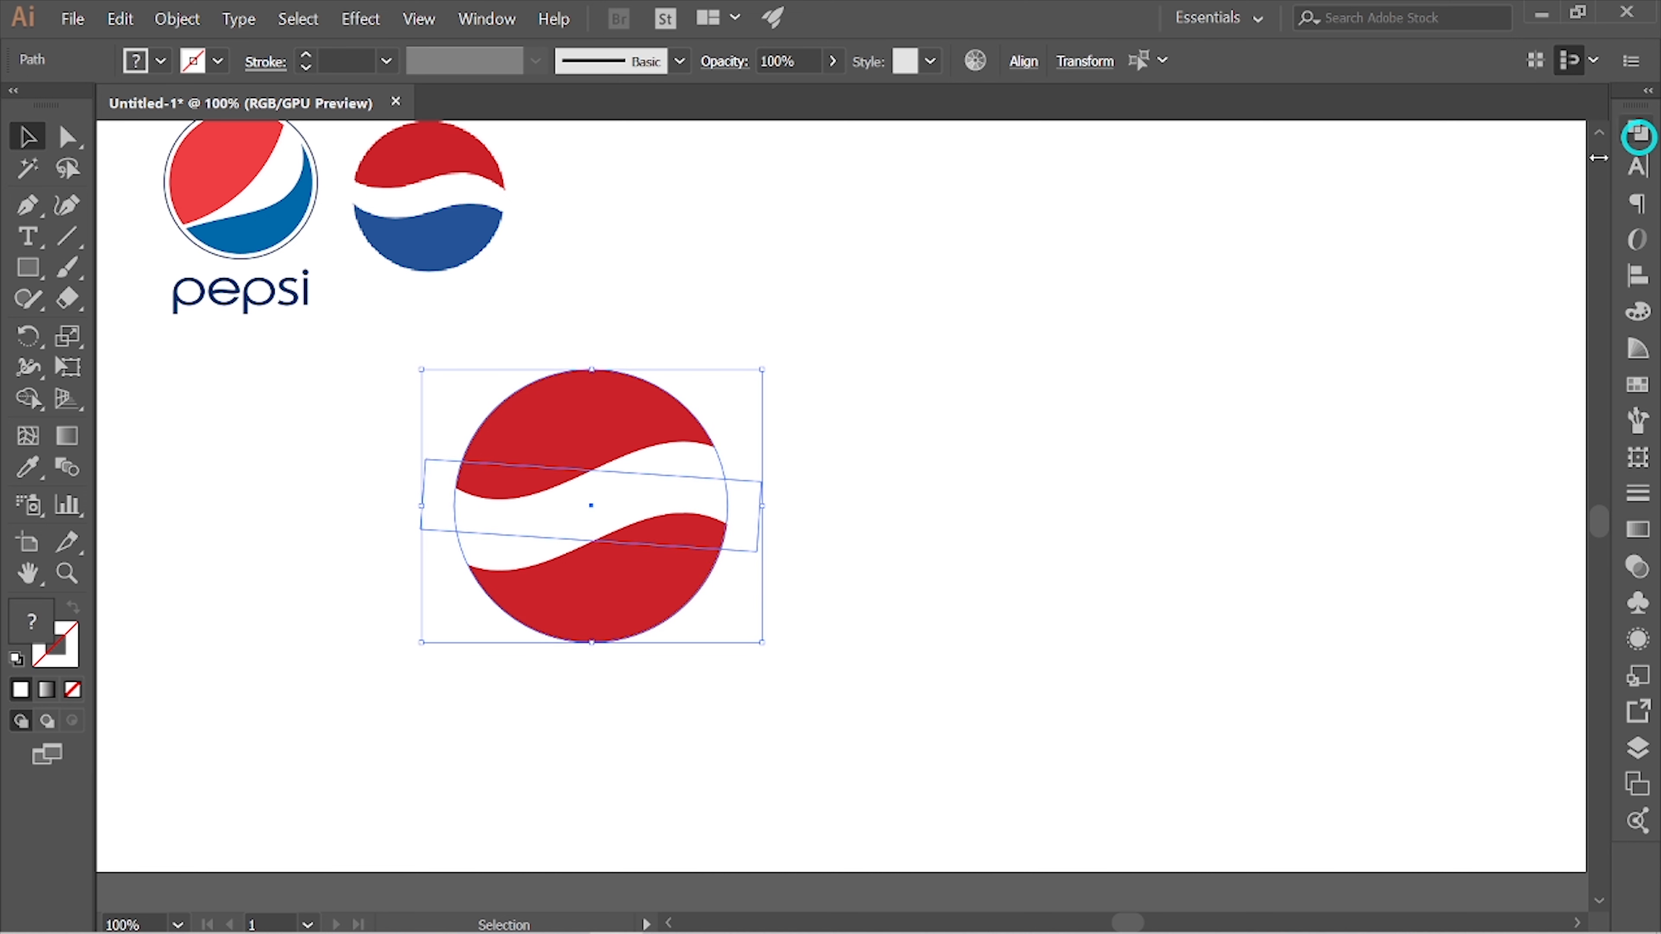
{"action": "left_click", "coordinate": [966, 397]}
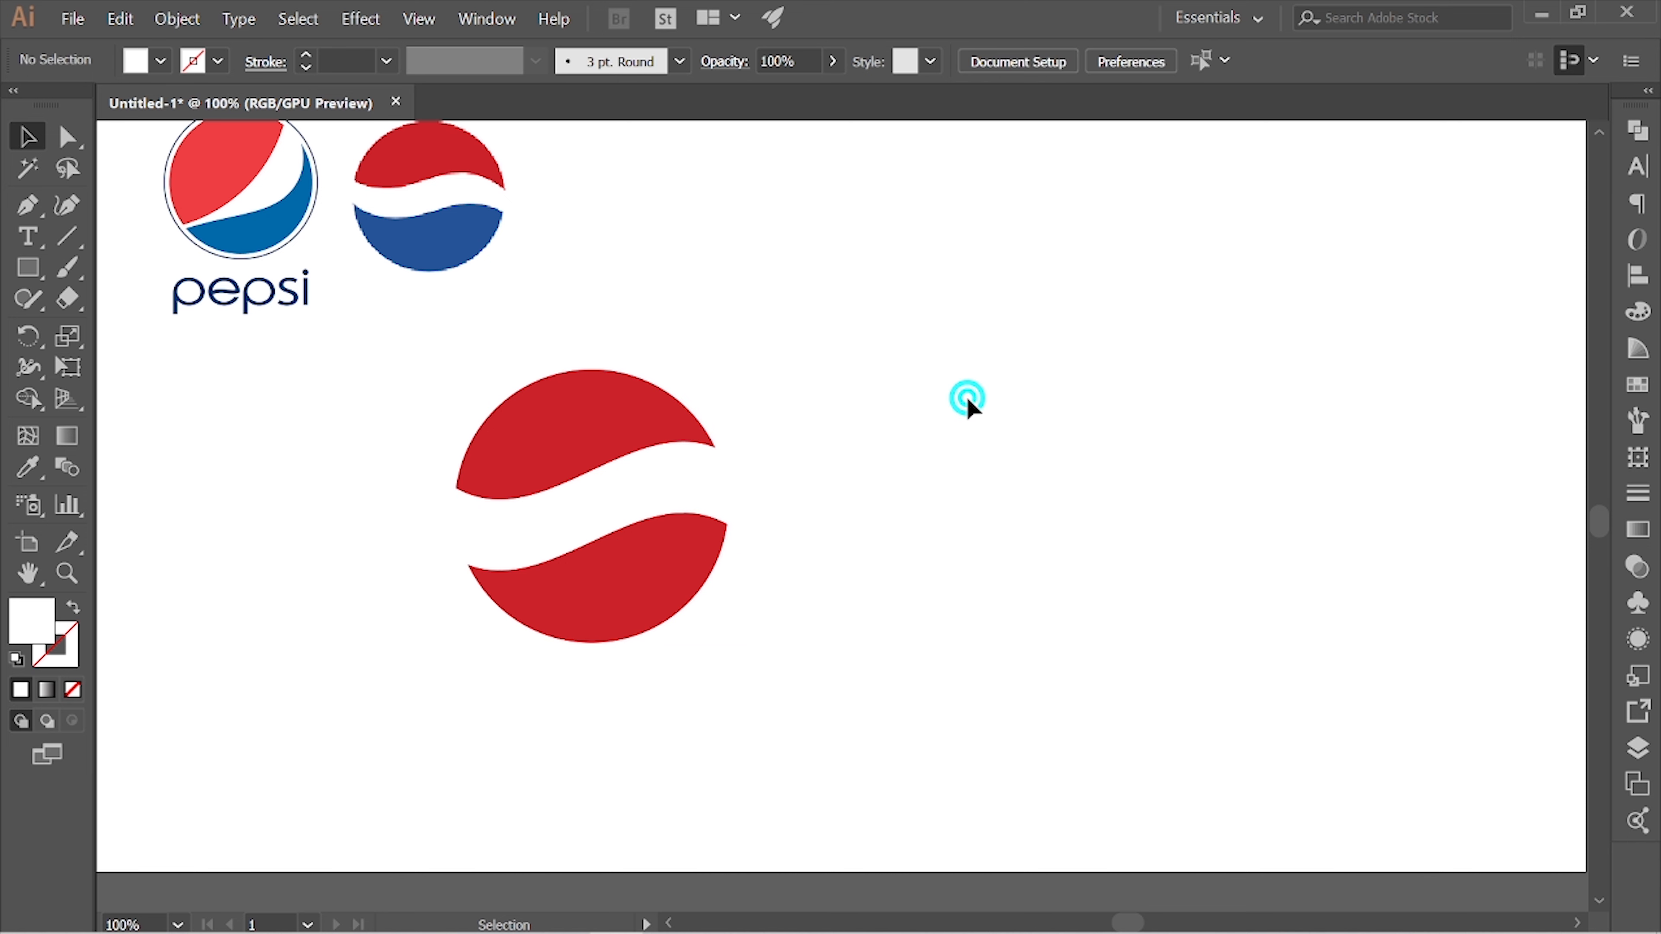
Expand the appearance of the warped white band into an editable path.
{"action": "left_click", "coordinate": [724, 477]}
{"action": "left_click", "coordinate": [177, 18]}
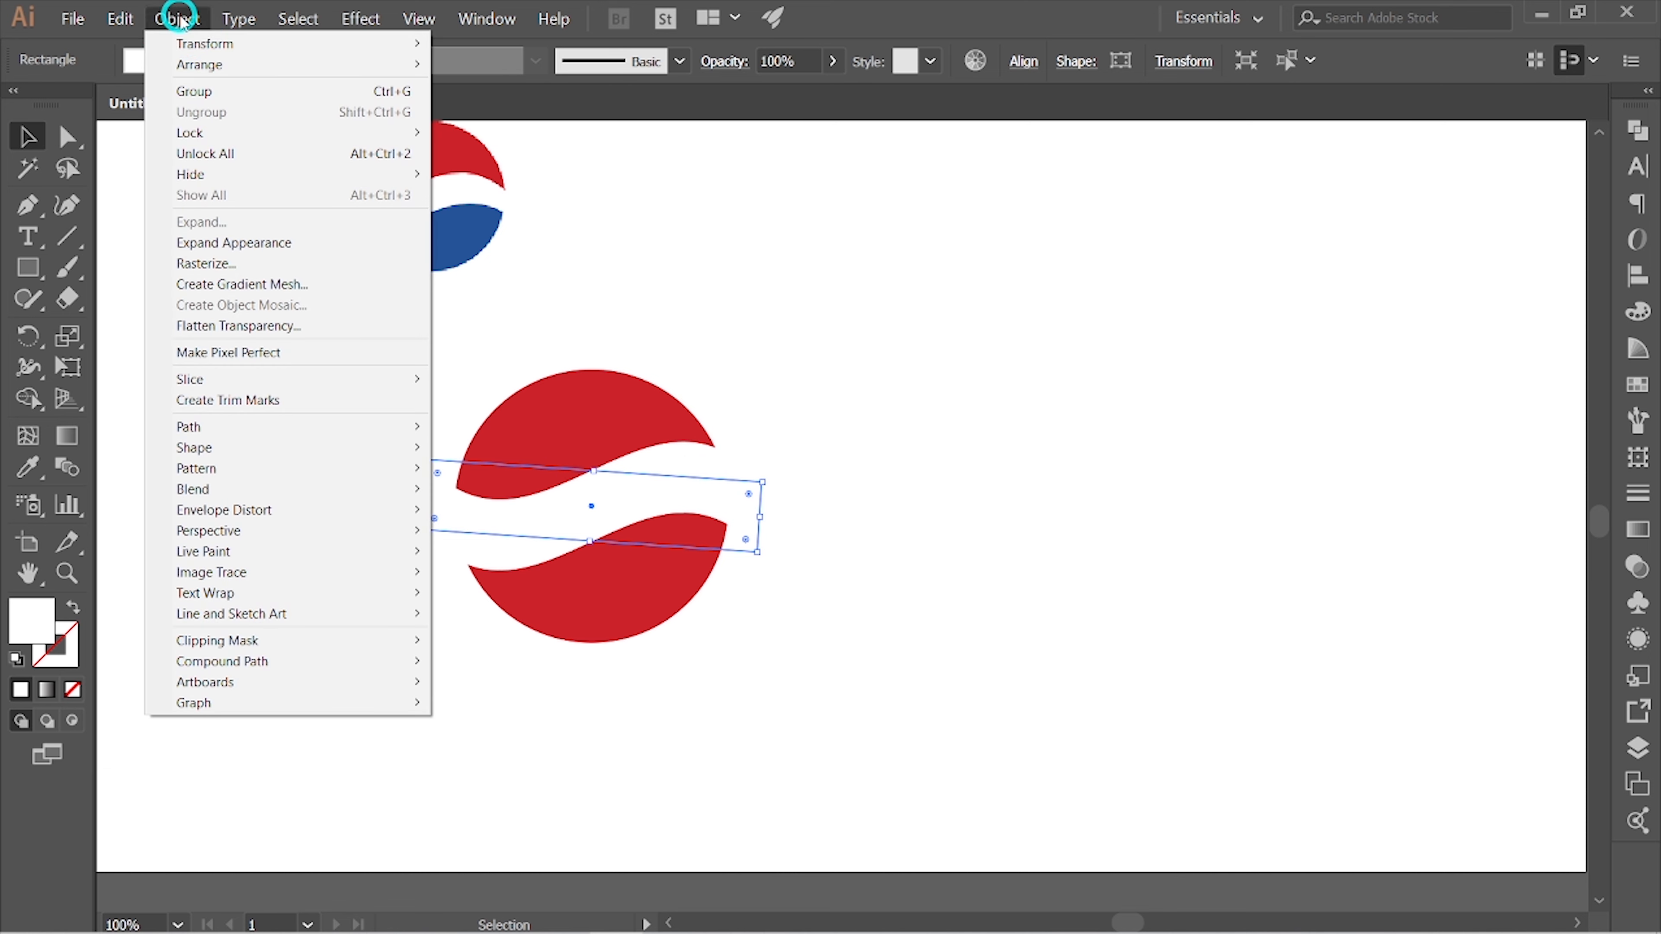
{"action": "left_click", "coordinate": [276, 245]}
Divide the circle and the wavy band with Pathfinder Divide, and ungroup the pieces.
{"action": "left_click_drag", "start_coordinate": [802, 420], "coordinate": [651, 648]}
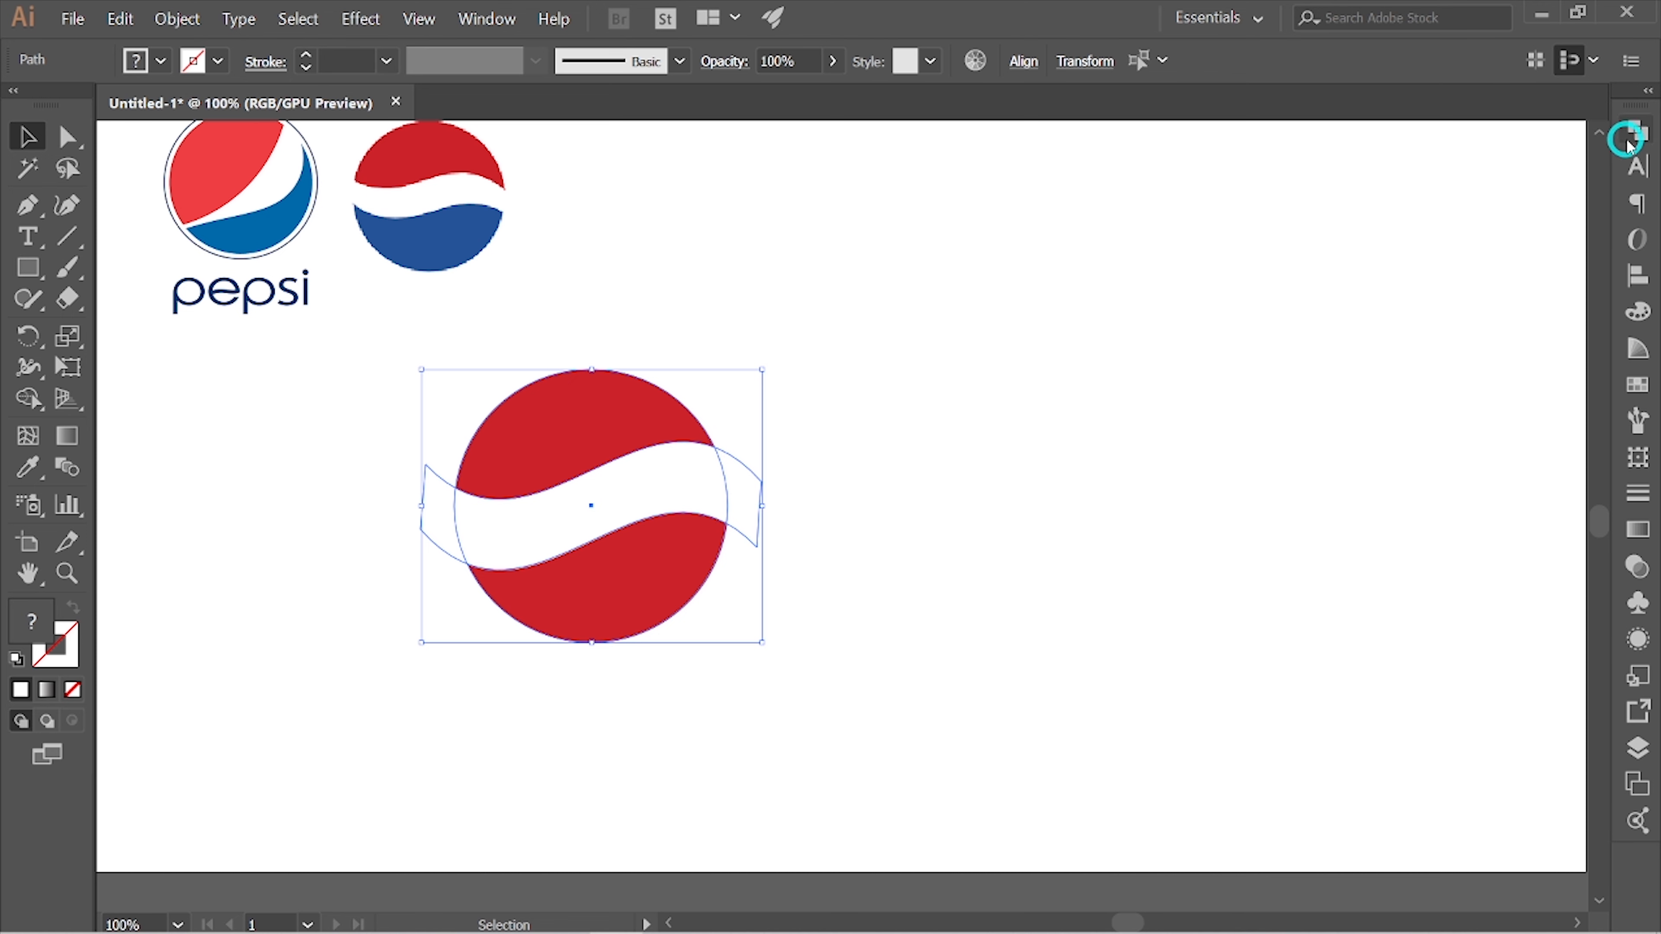
{"action": "left_click", "coordinate": [1635, 129]}
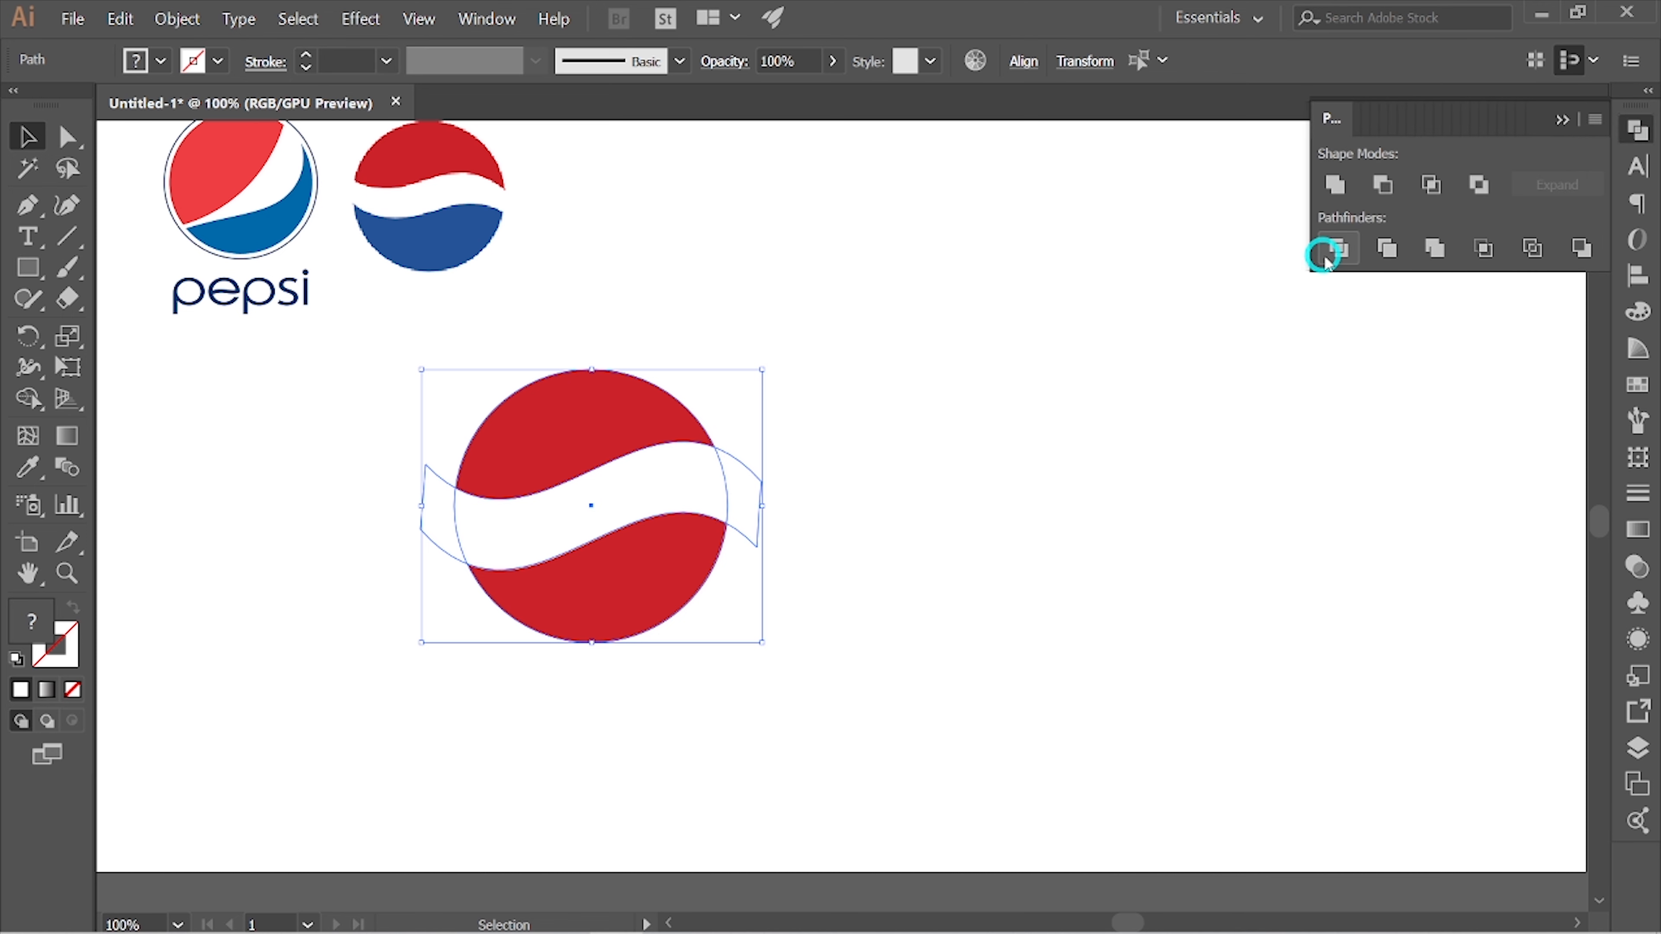
{"action": "left_click", "coordinate": [1337, 250]}
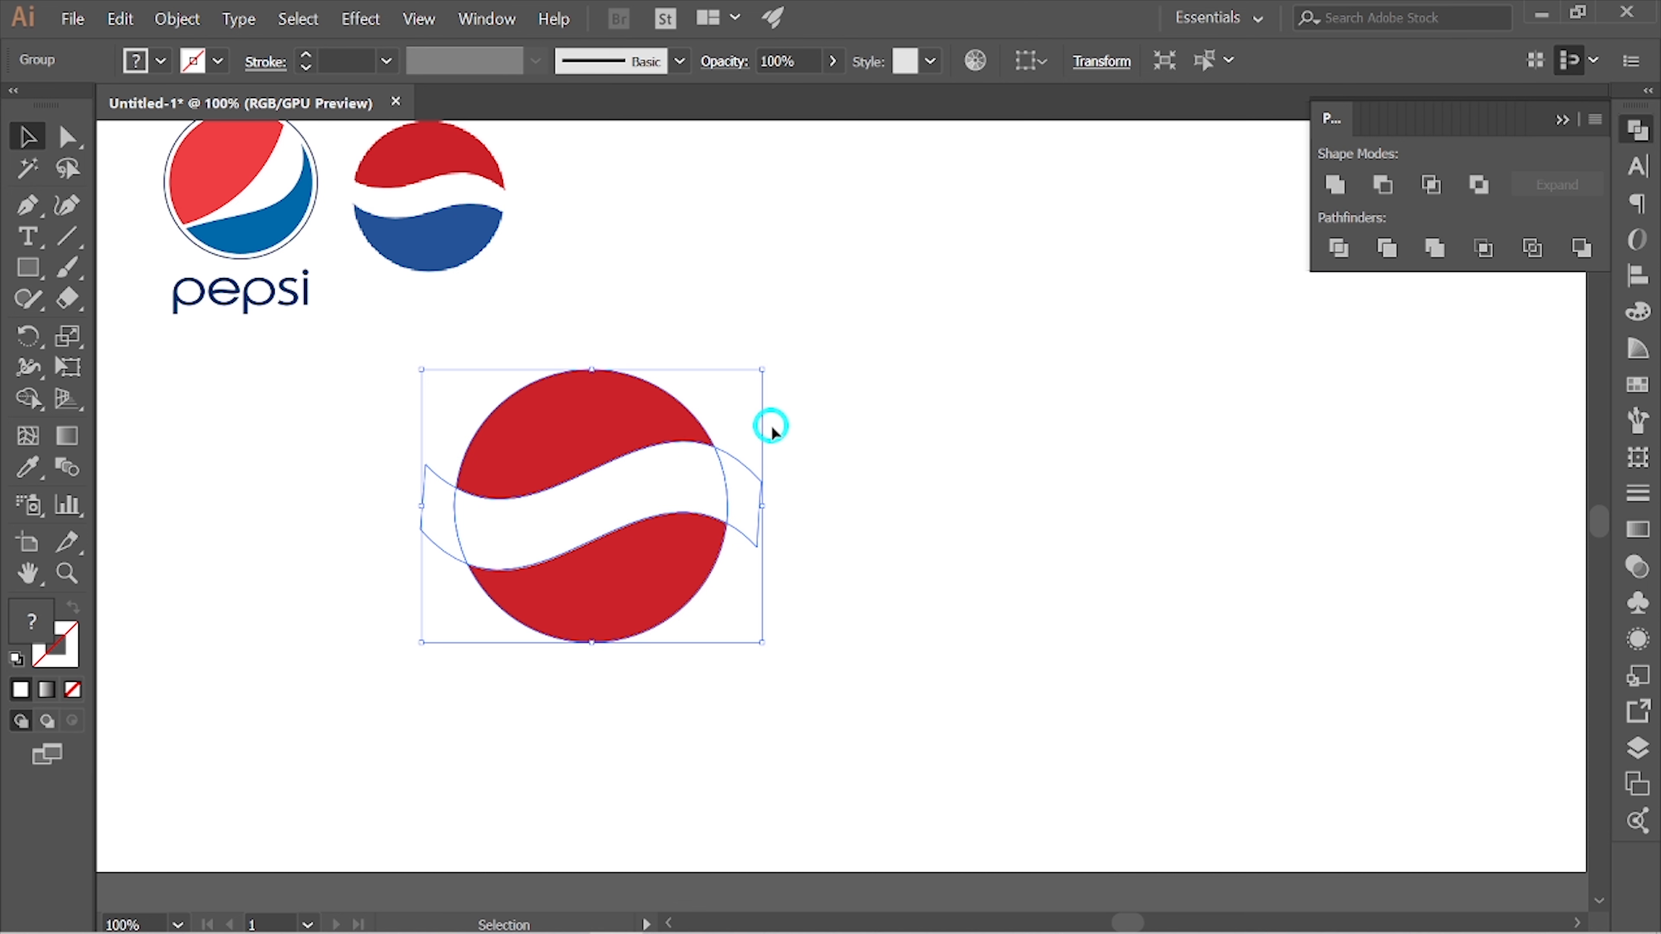
{"action": "right_click", "coordinate": [651, 479]}
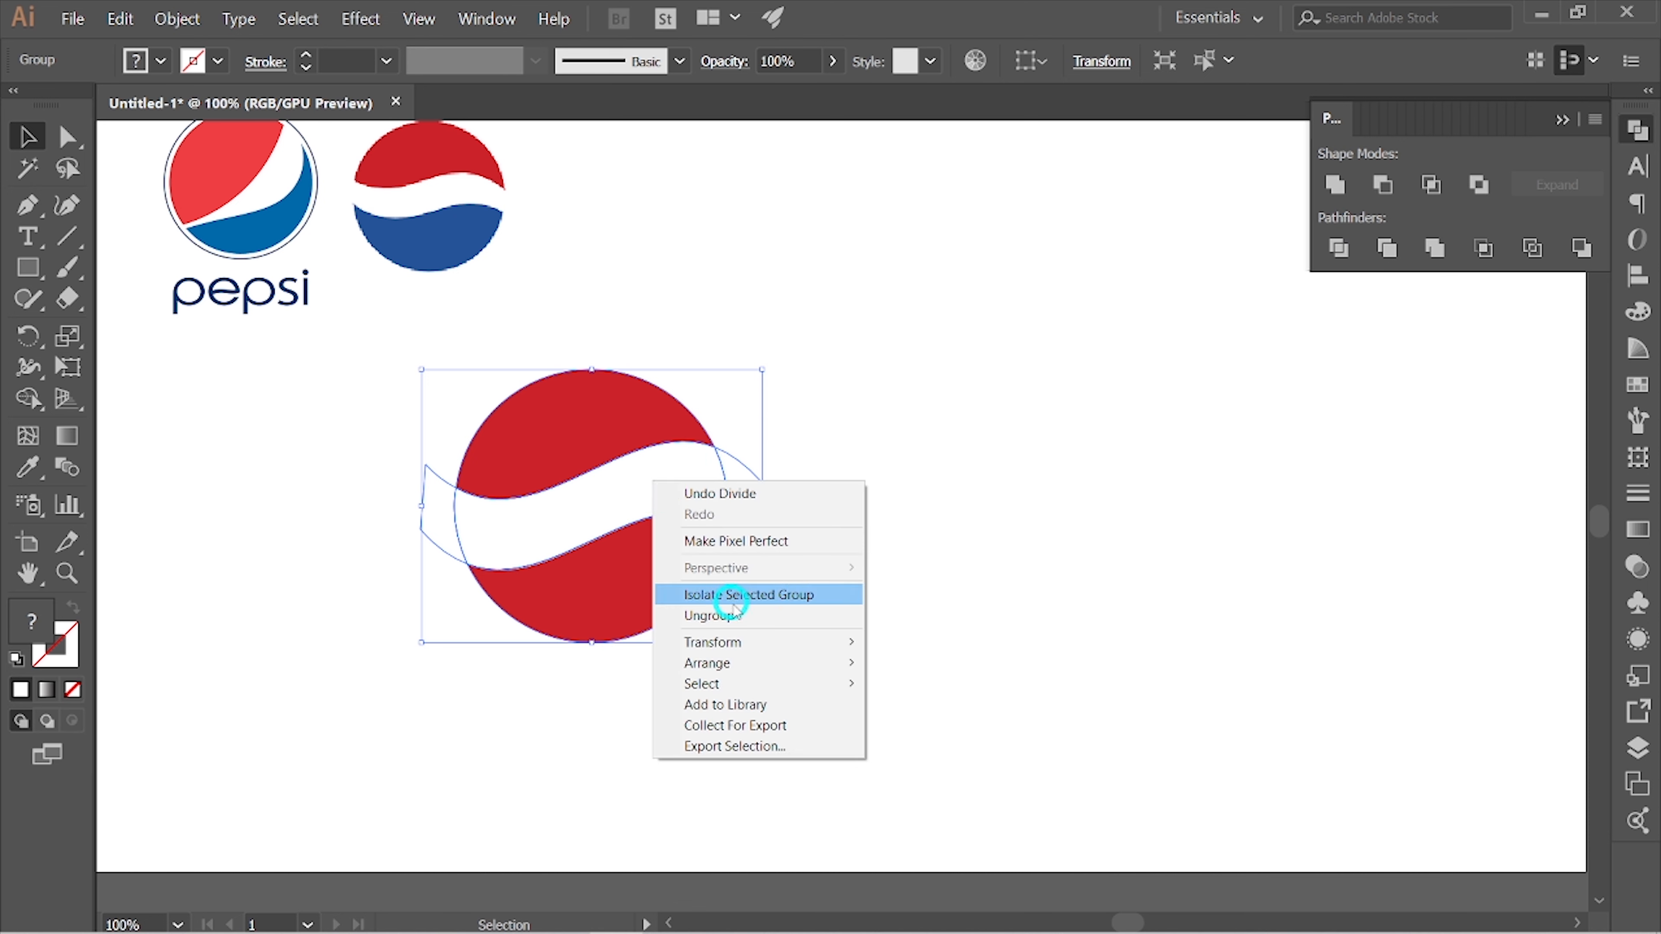
{"action": "left_click", "coordinate": [738, 622]}
{"action": "left_click", "coordinate": [762, 479]}
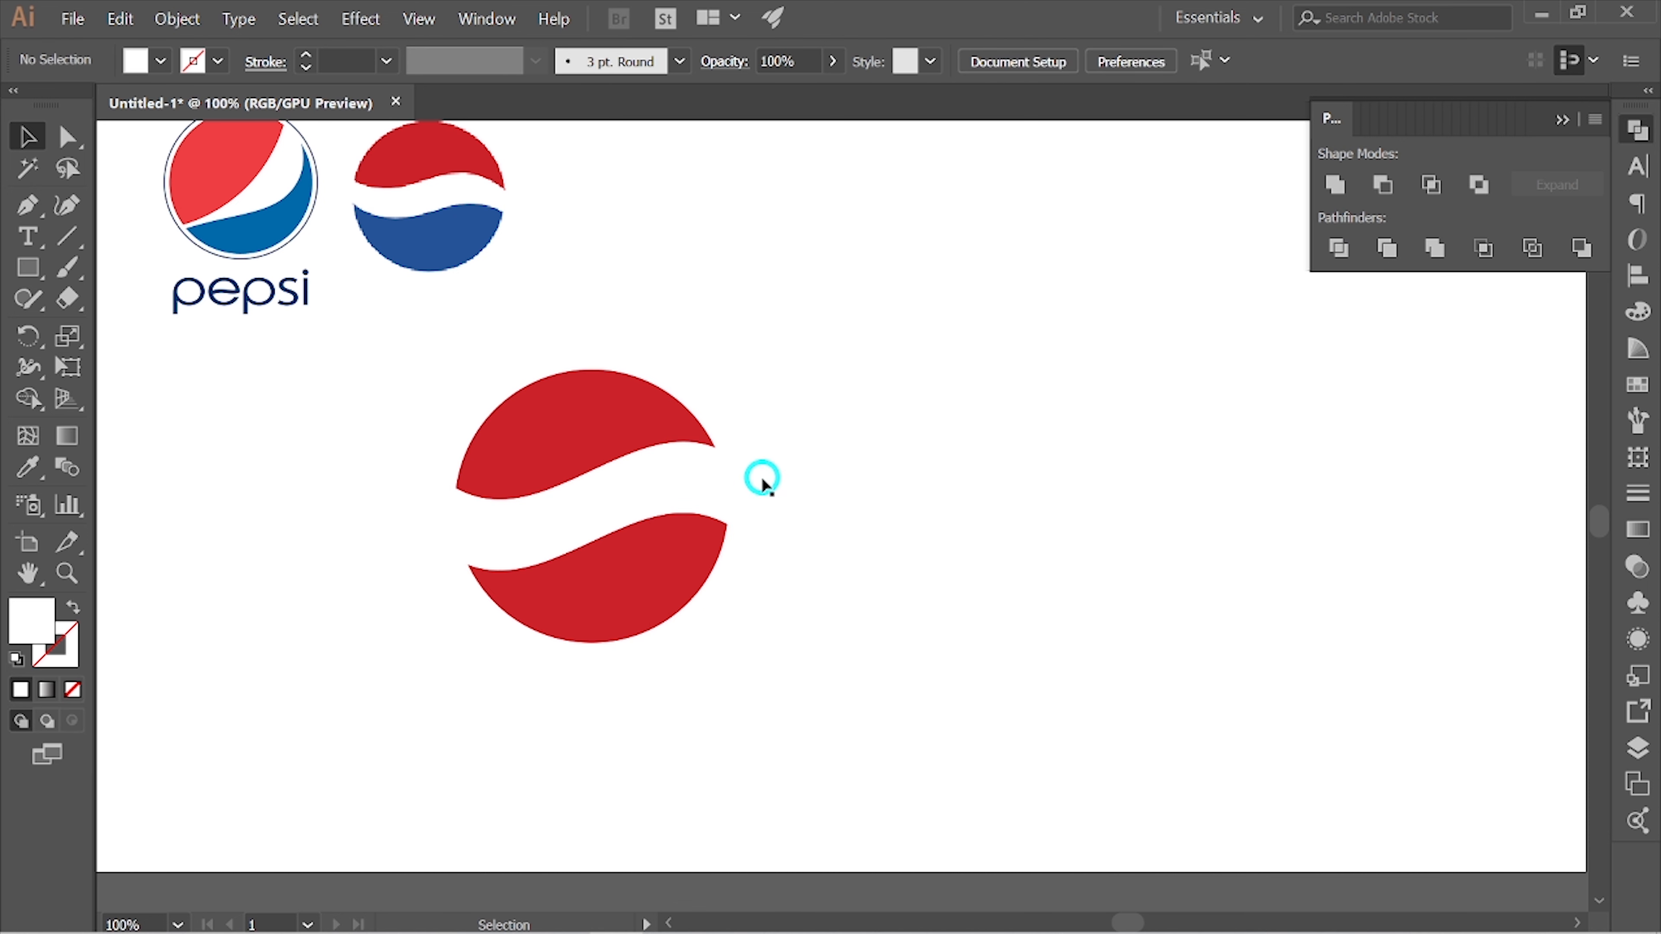
Delete the two white band ends that stick out beyond the circle on either side.
{"action": "left_click", "coordinate": [755, 480]}
{"action": "key", "text": "Delete"}
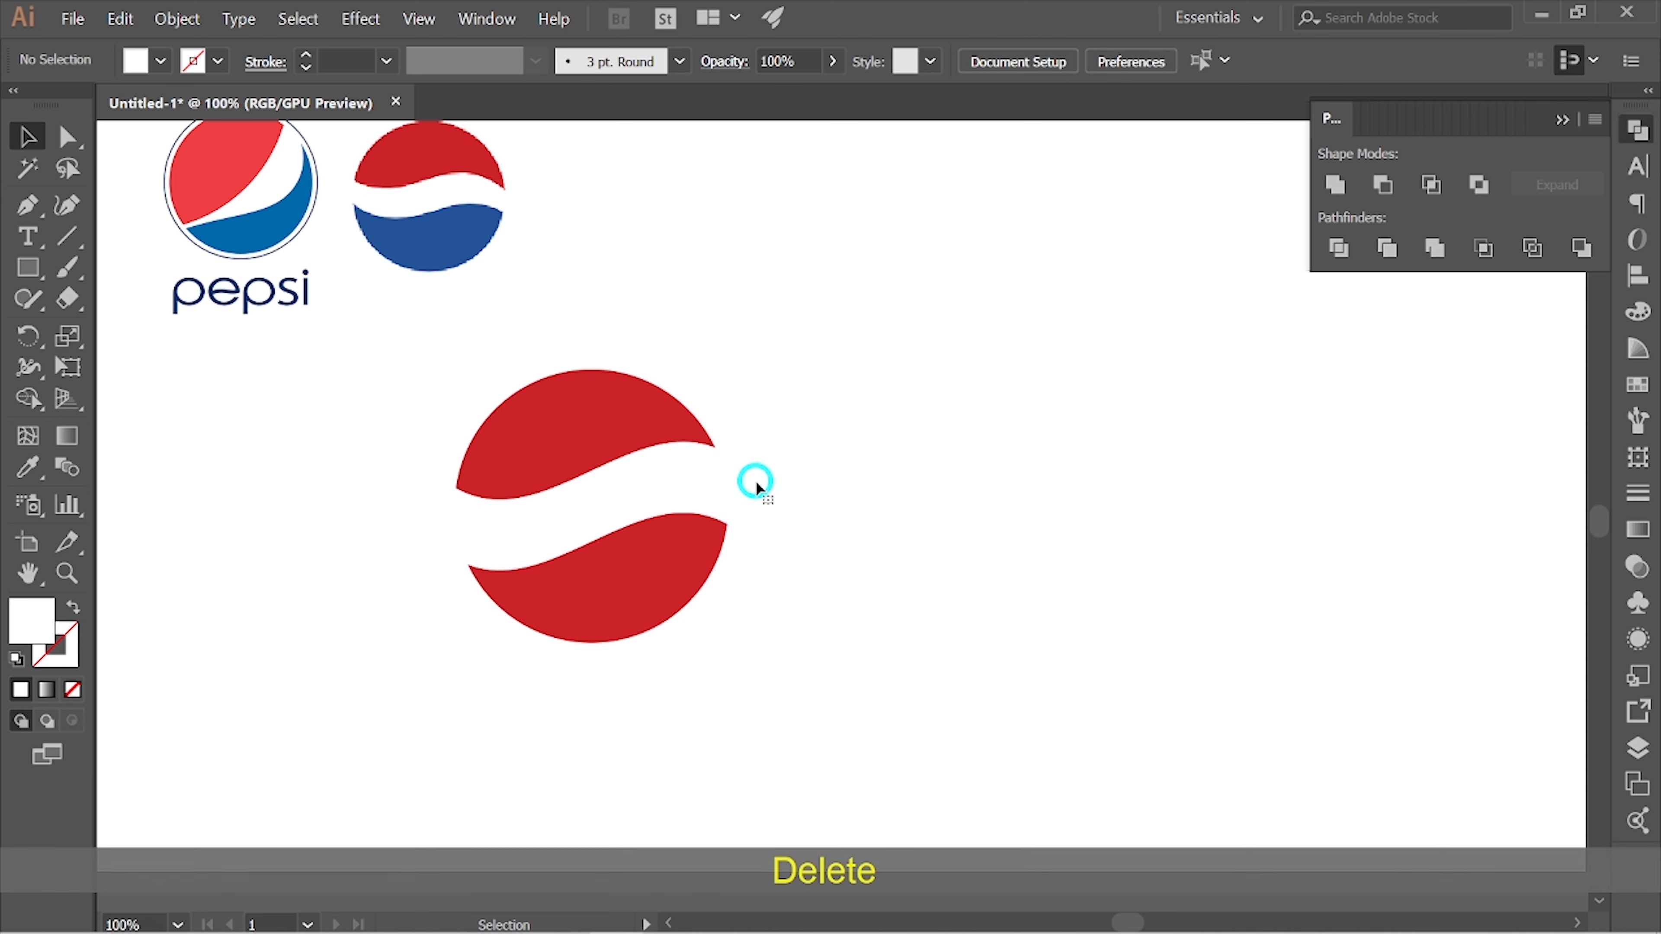
{"action": "left_click", "coordinate": [429, 509]}
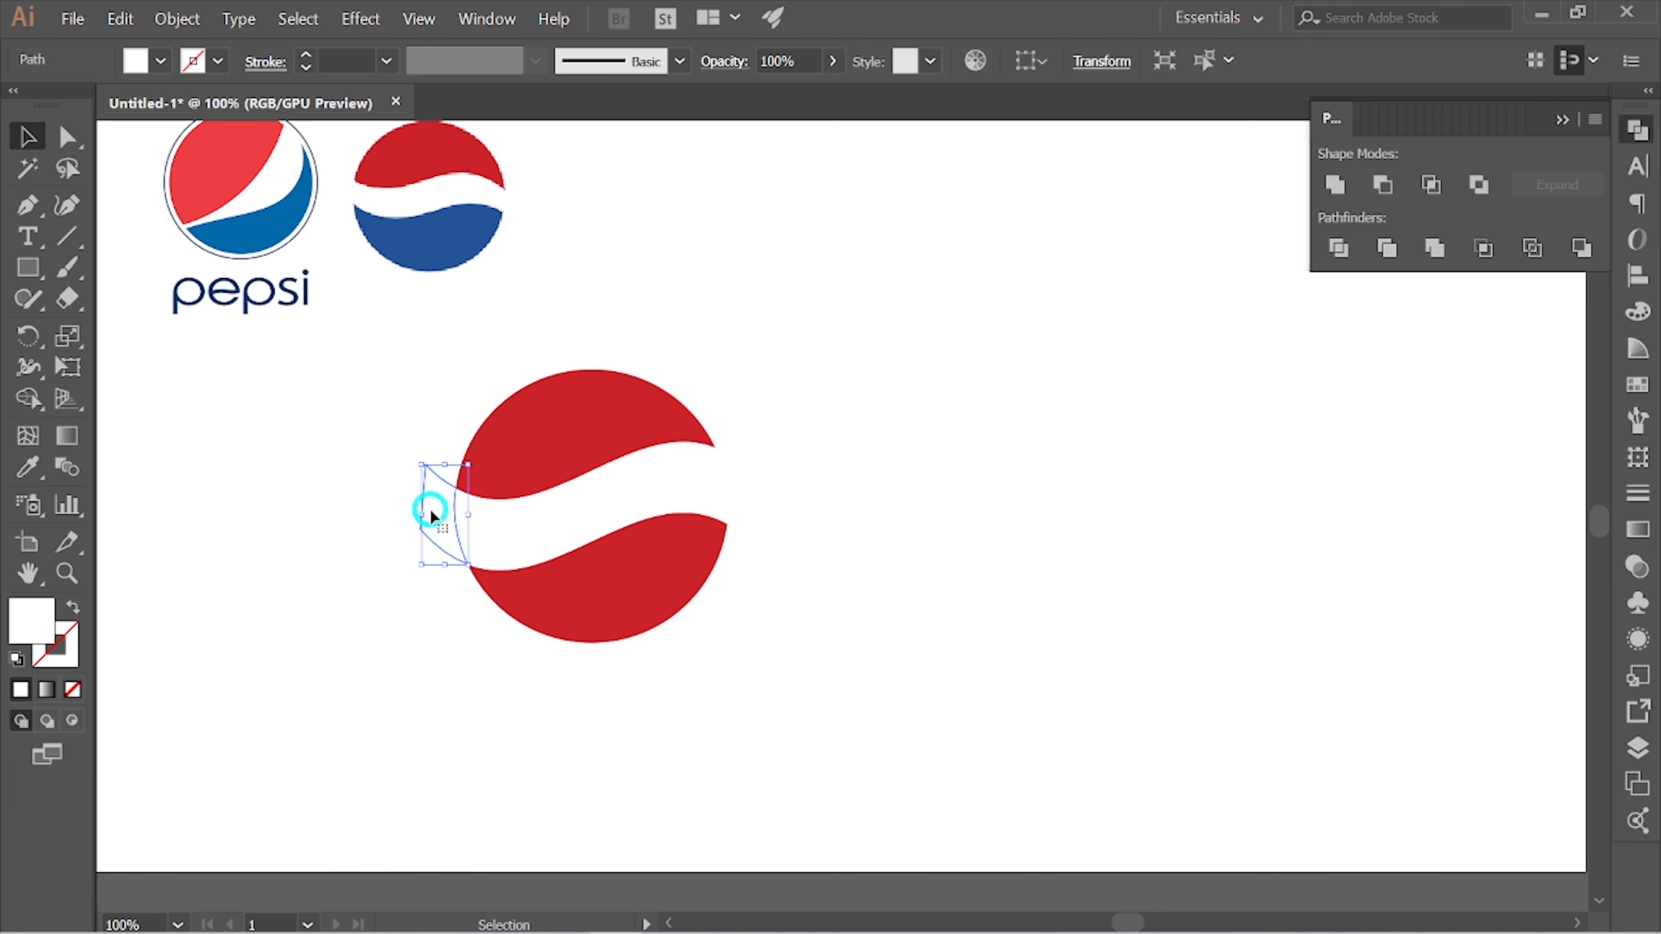
{"action": "key", "text": "Delete"}
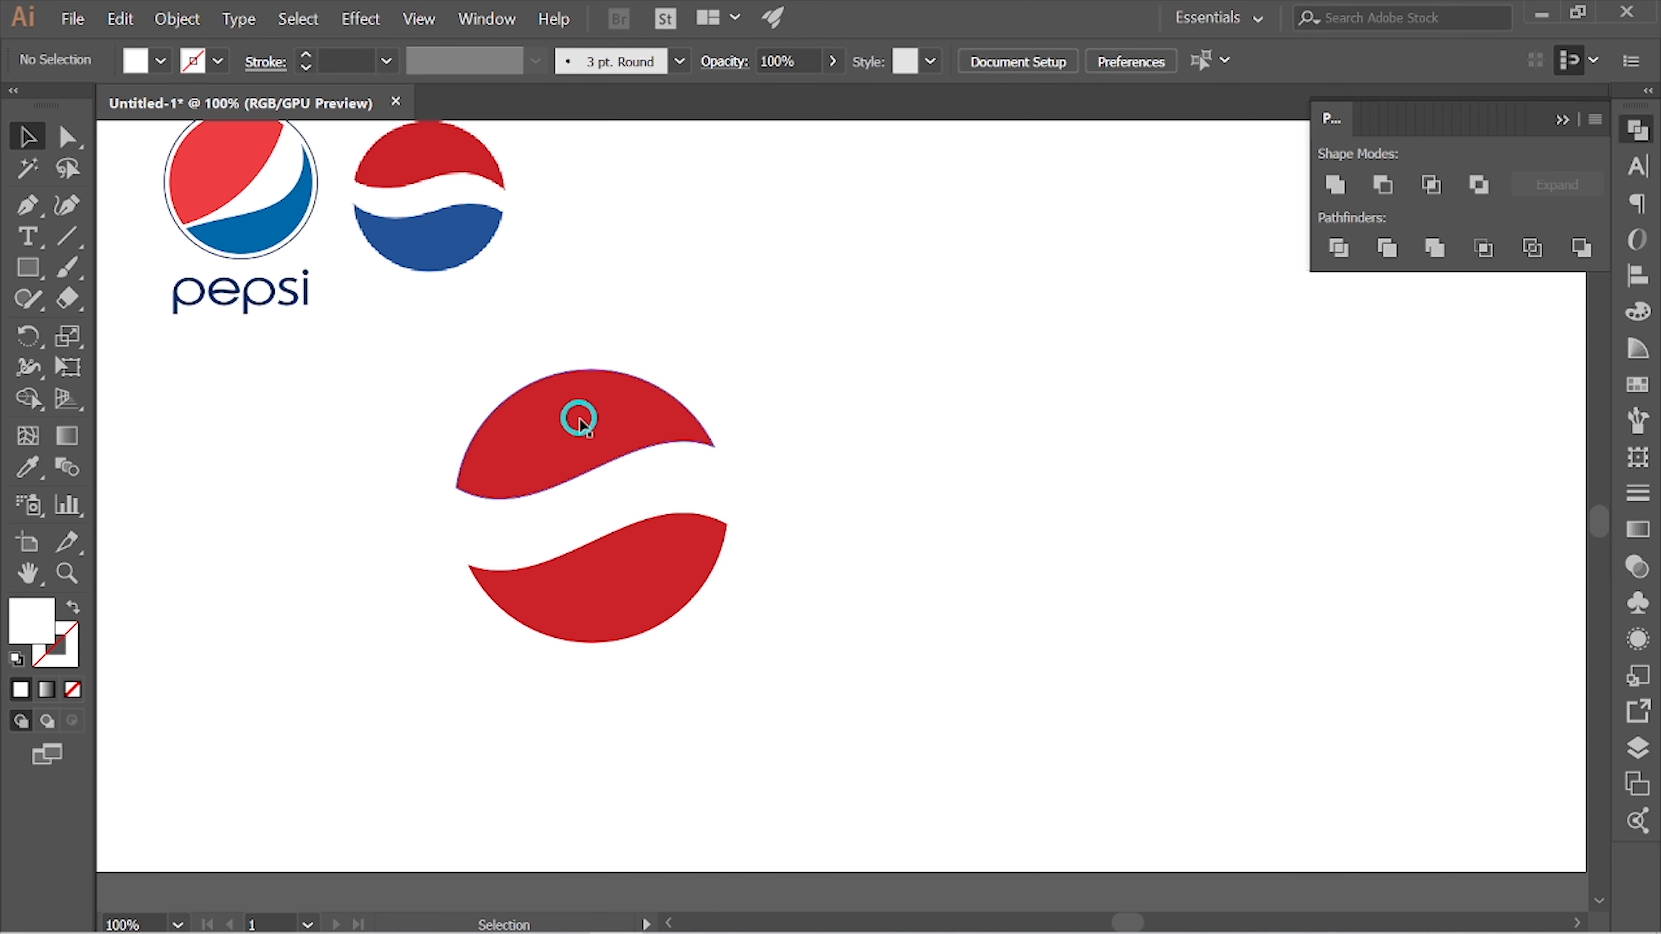
Recolor the lower red piece of the globe with the blue sampled from the reference globe using the Eyedropper.
{"action": "left_click", "coordinate": [633, 594]}
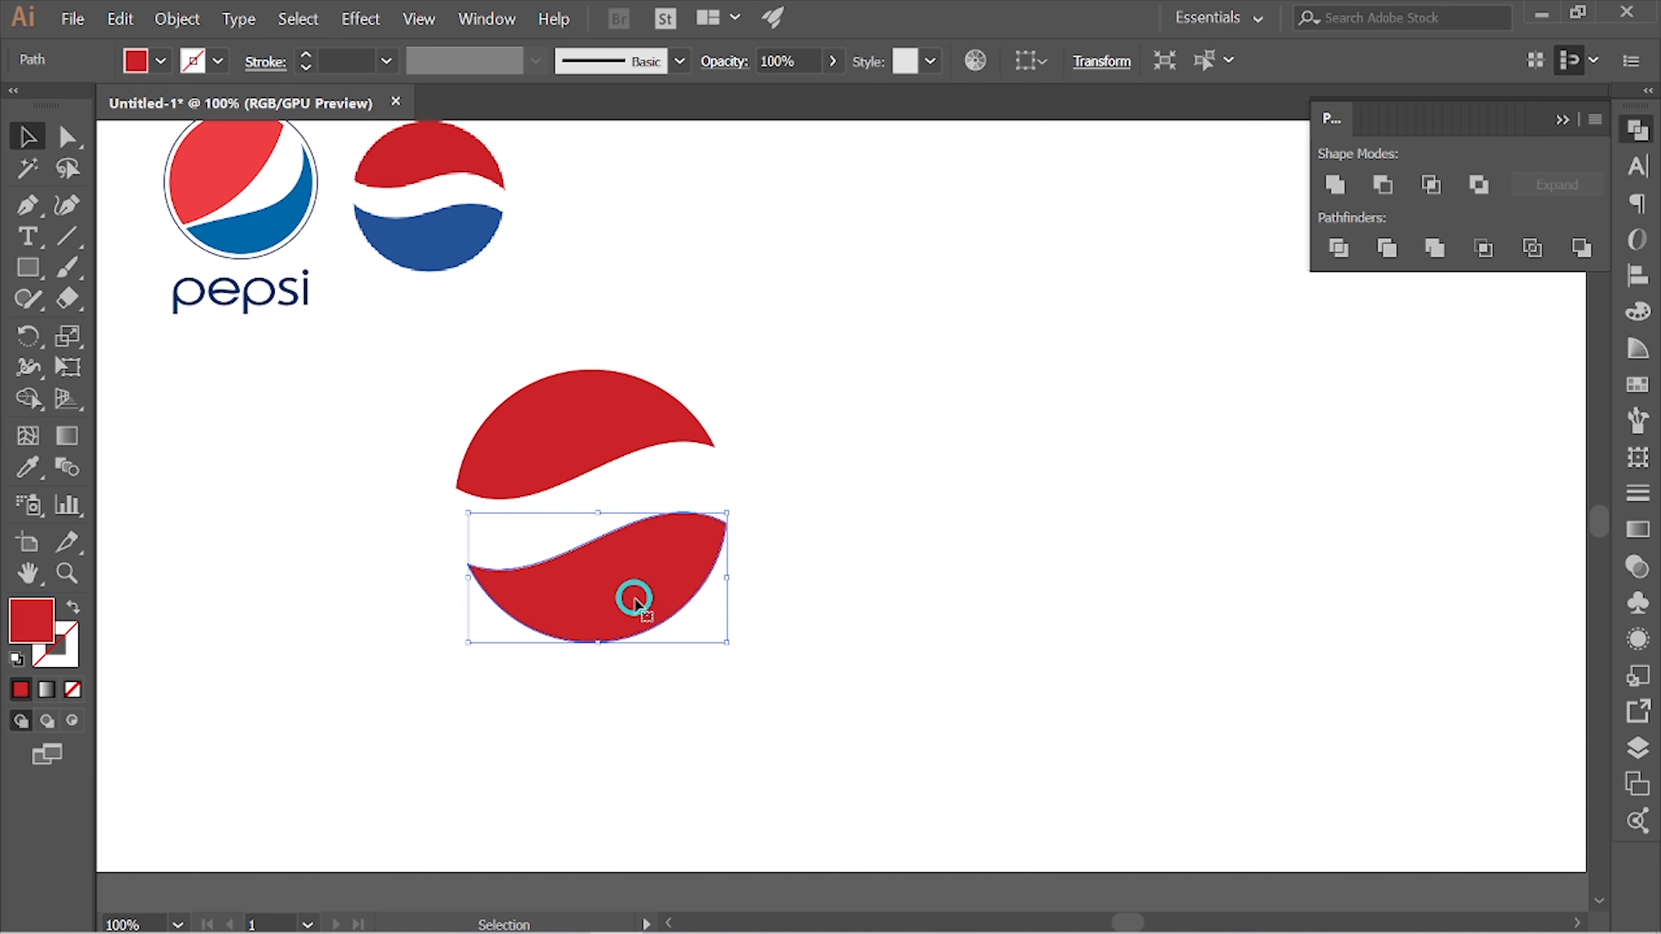
{"action": "left_click", "coordinate": [28, 467]}
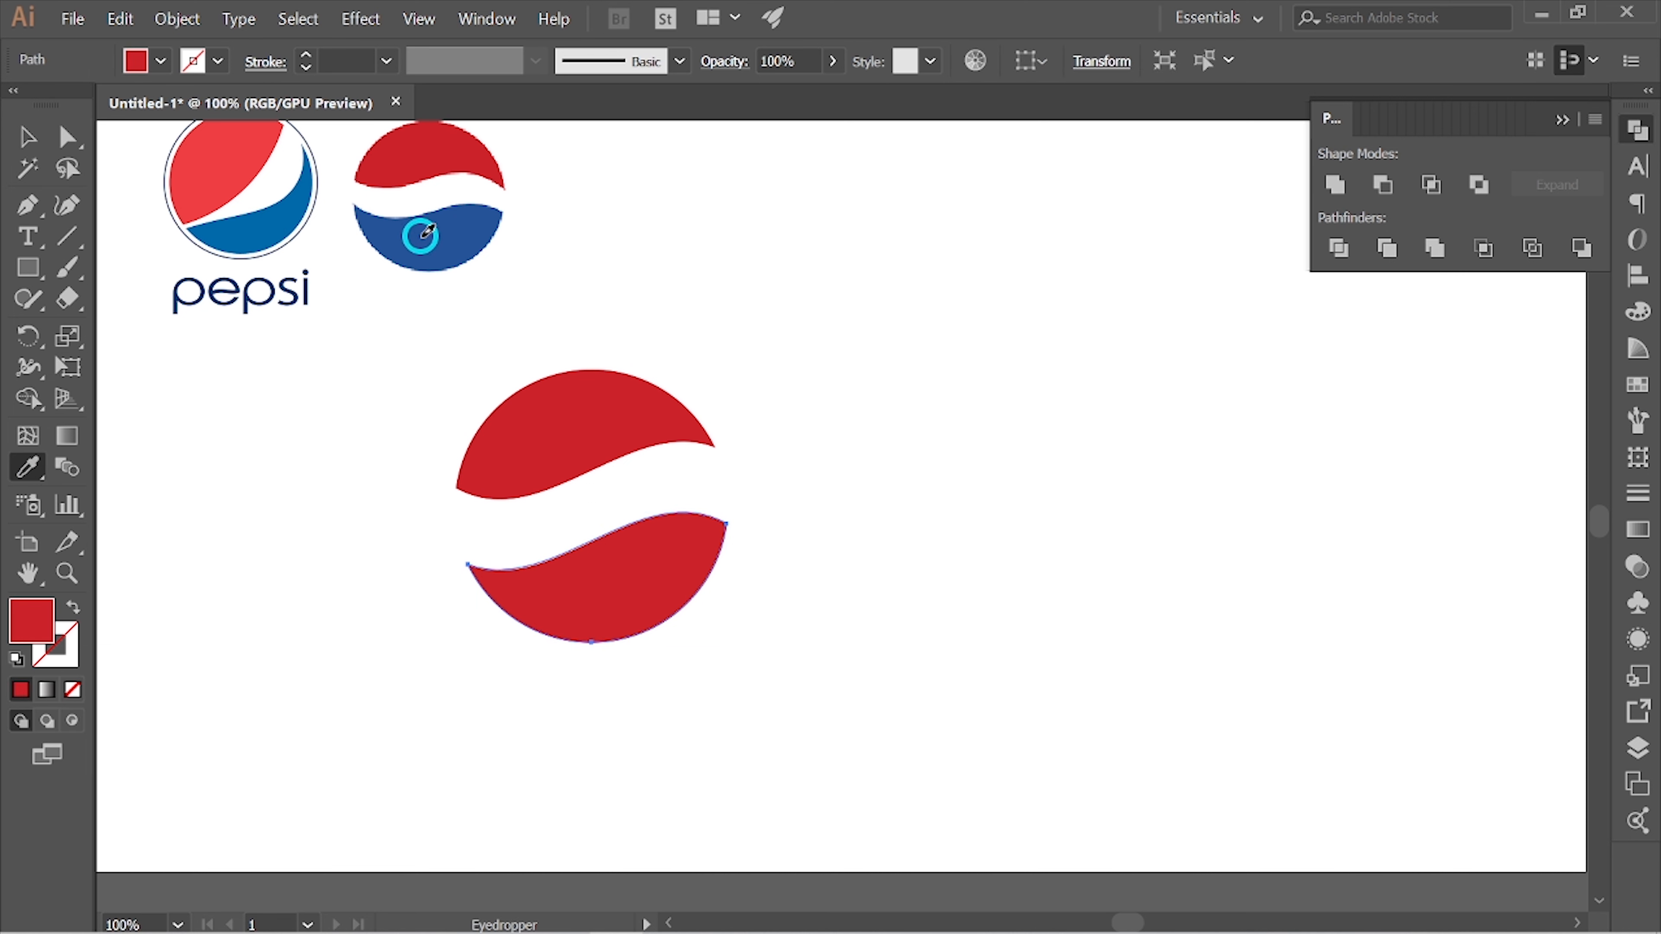
{"action": "left_click", "coordinate": [26, 131]}
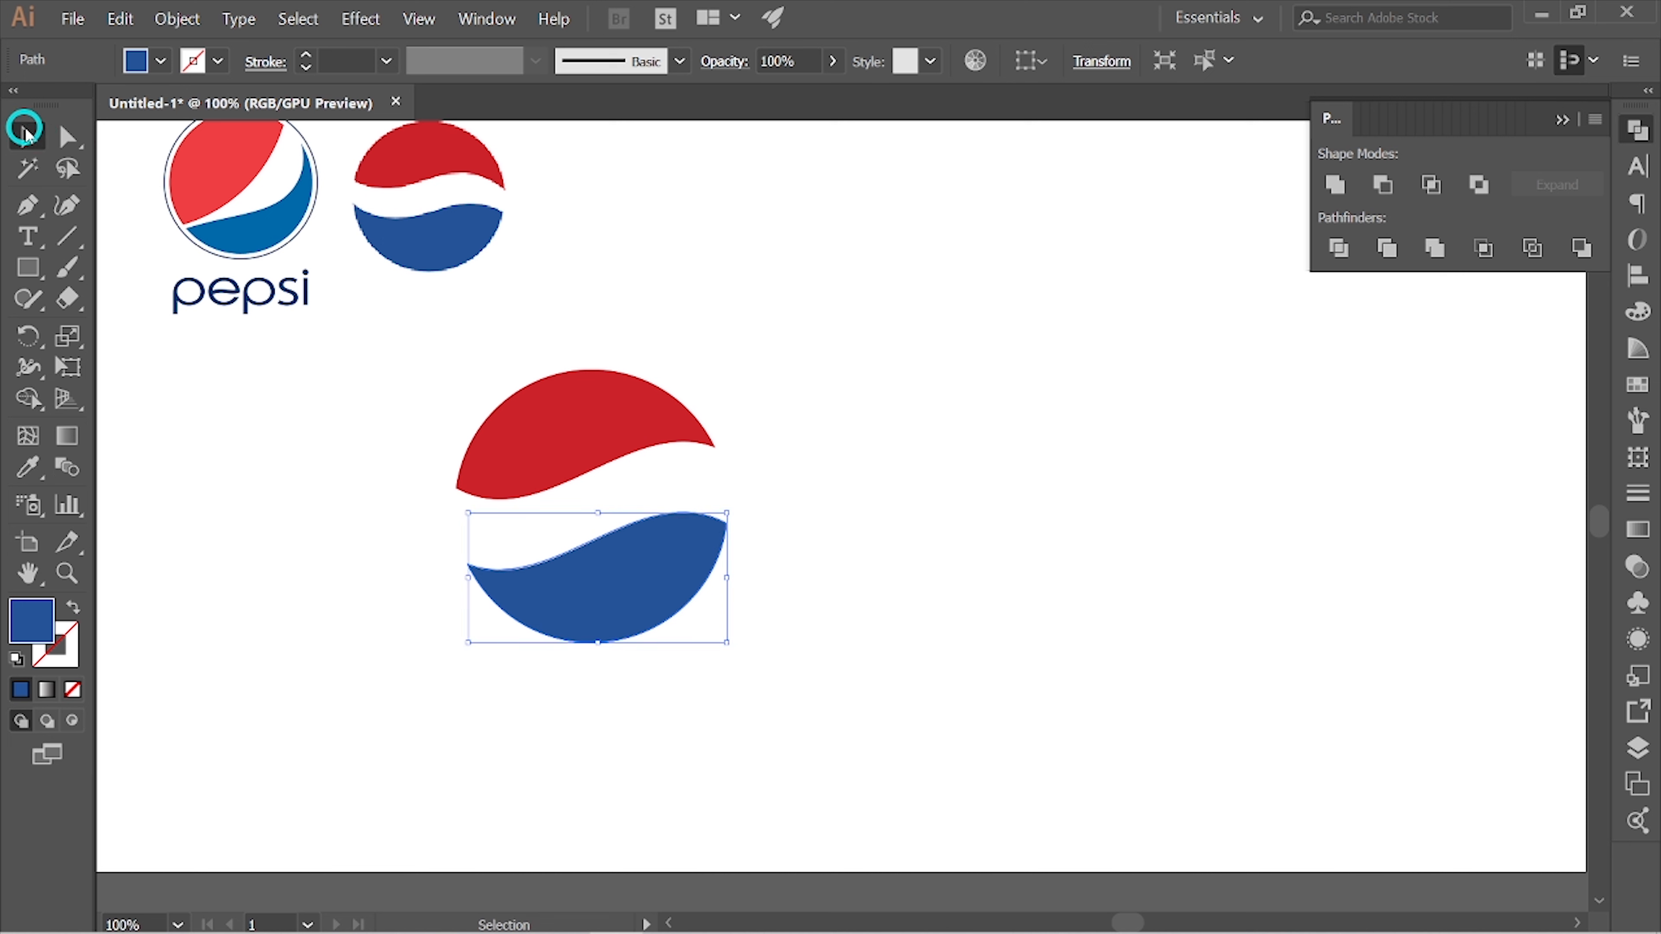
{"action": "left_click", "coordinate": [771, 389]}
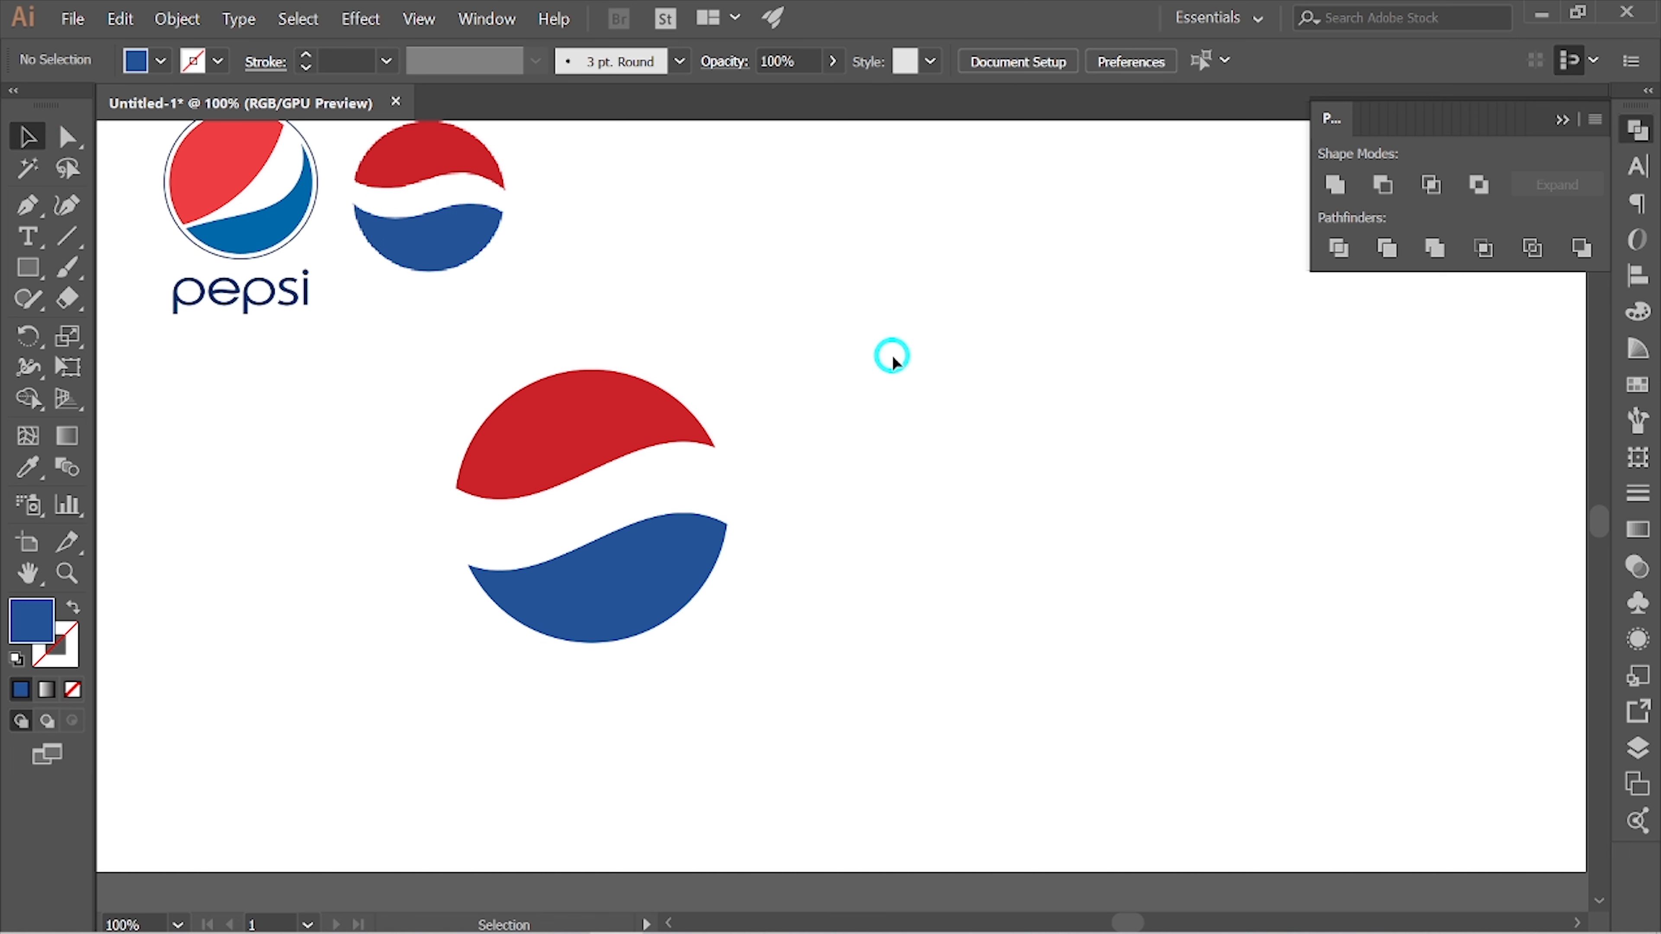
Move all pieces of the finished globe together to the left, directly beneath the reference logos.
{"action": "left_click_drag", "start_coordinate": [890, 356], "coordinate": [519, 693]}
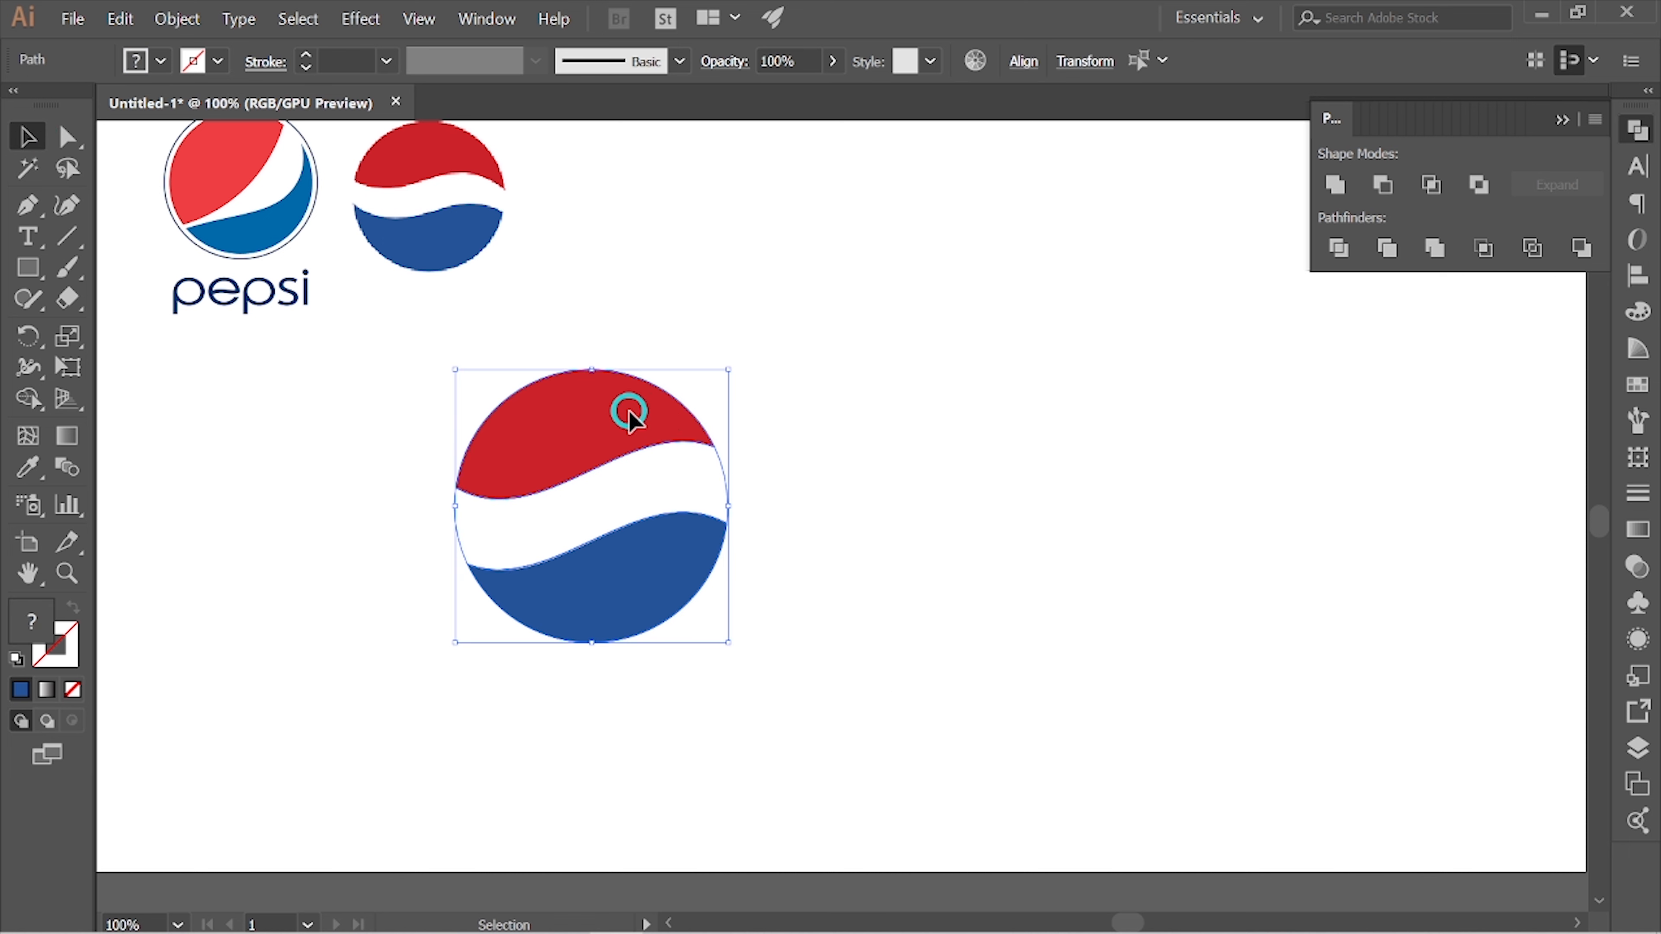
{"action": "left_click_drag", "start_coordinate": [628, 414], "coordinate": [398, 412]}
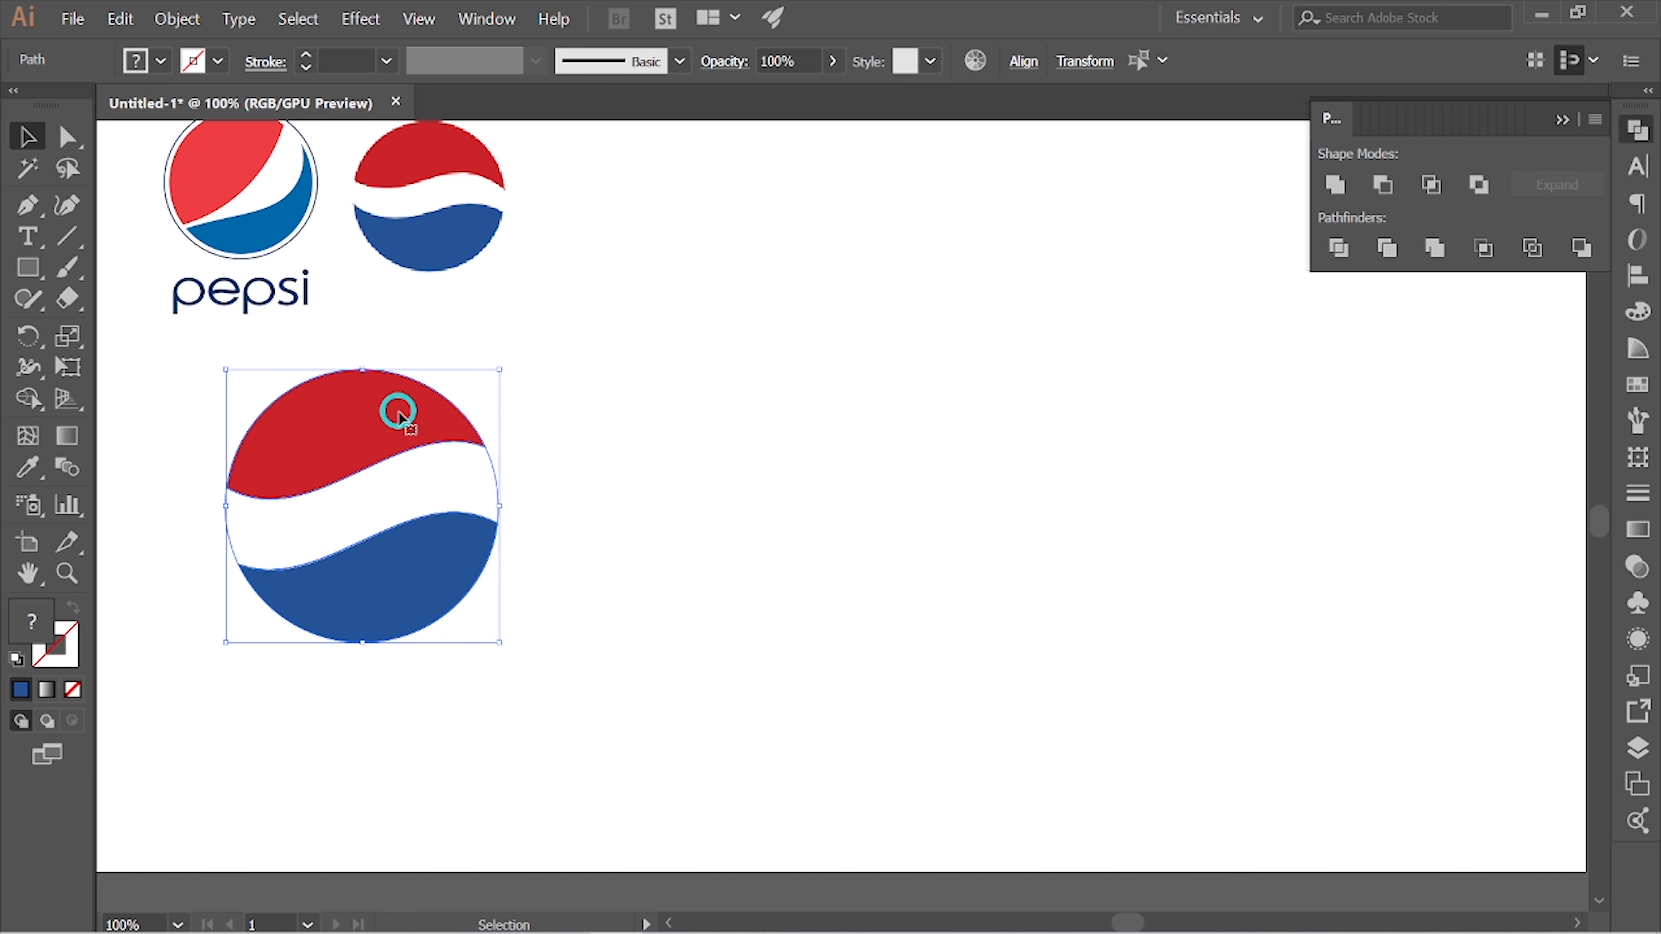
{"action": "left_click", "coordinate": [662, 470]}
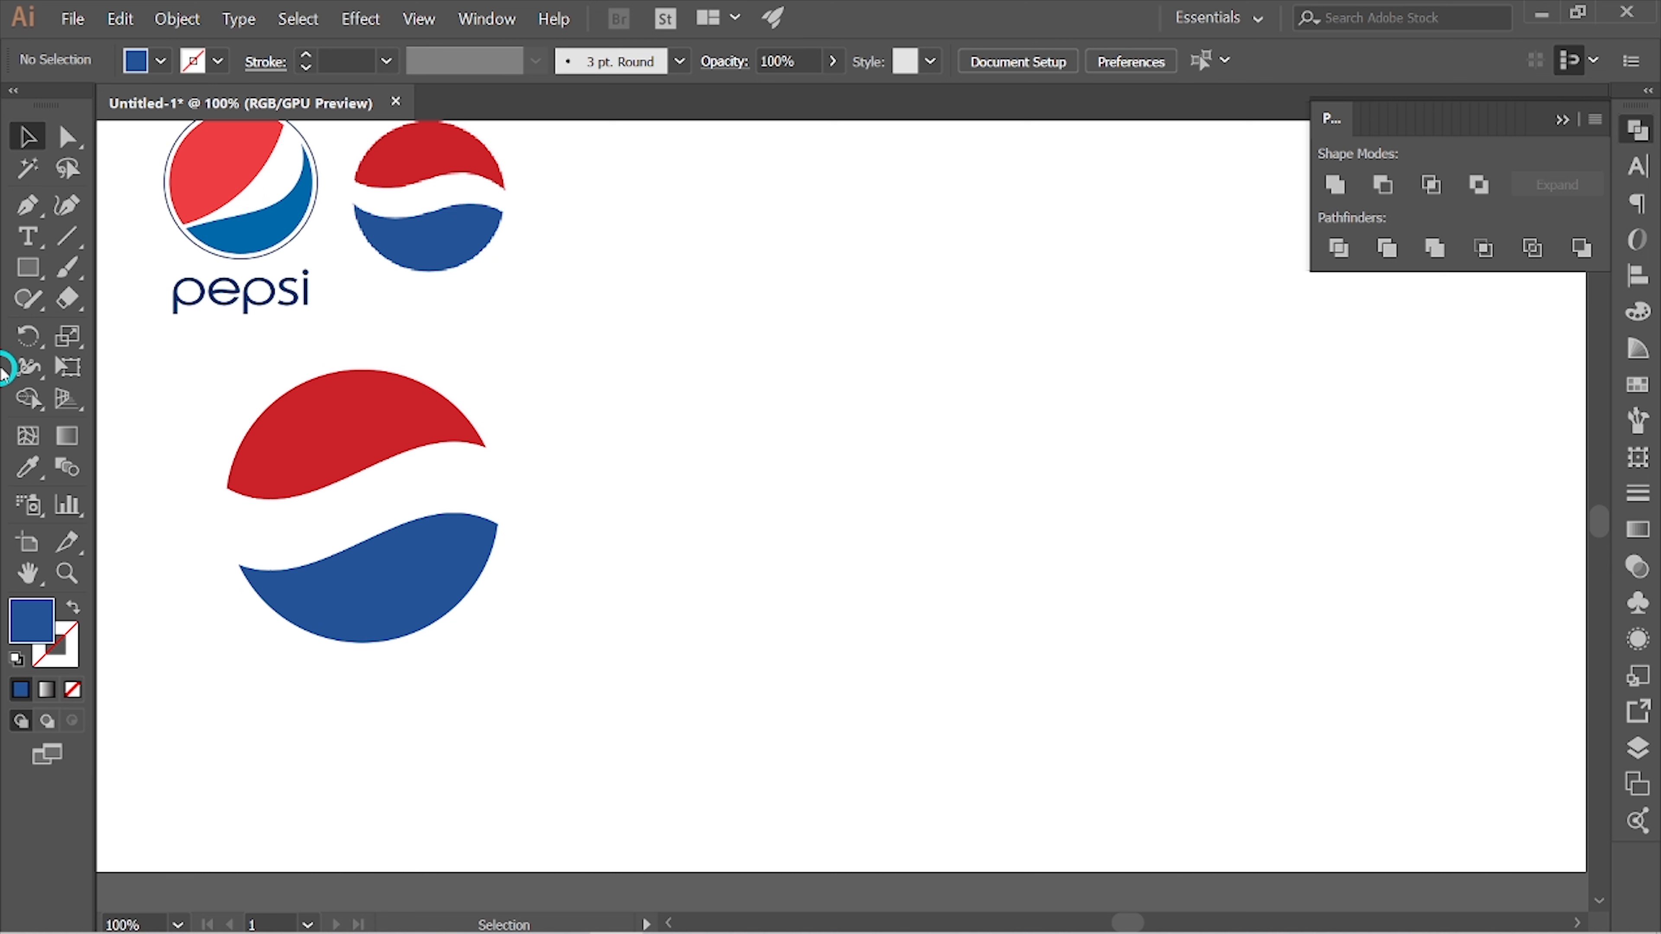
Draw a new circle, slightly larger than the finished globe, in the empty area to its right and adjust its position slightly.
{"action": "left_click", "coordinate": [36, 268]}
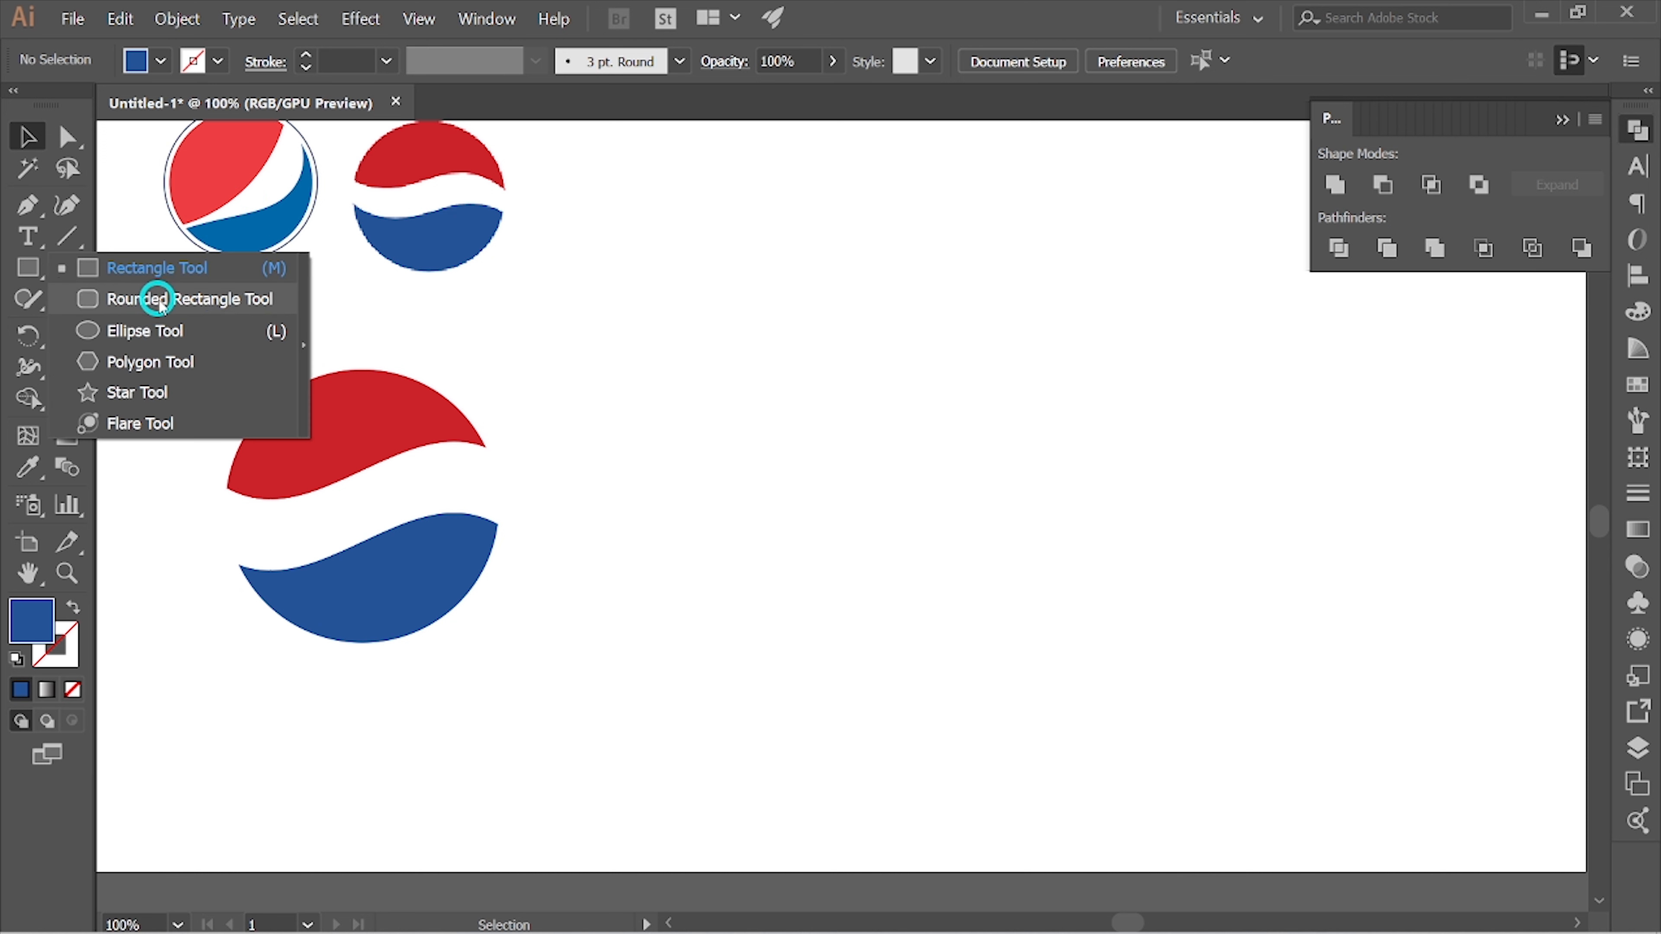
{"action": "left_click", "coordinate": [177, 331]}
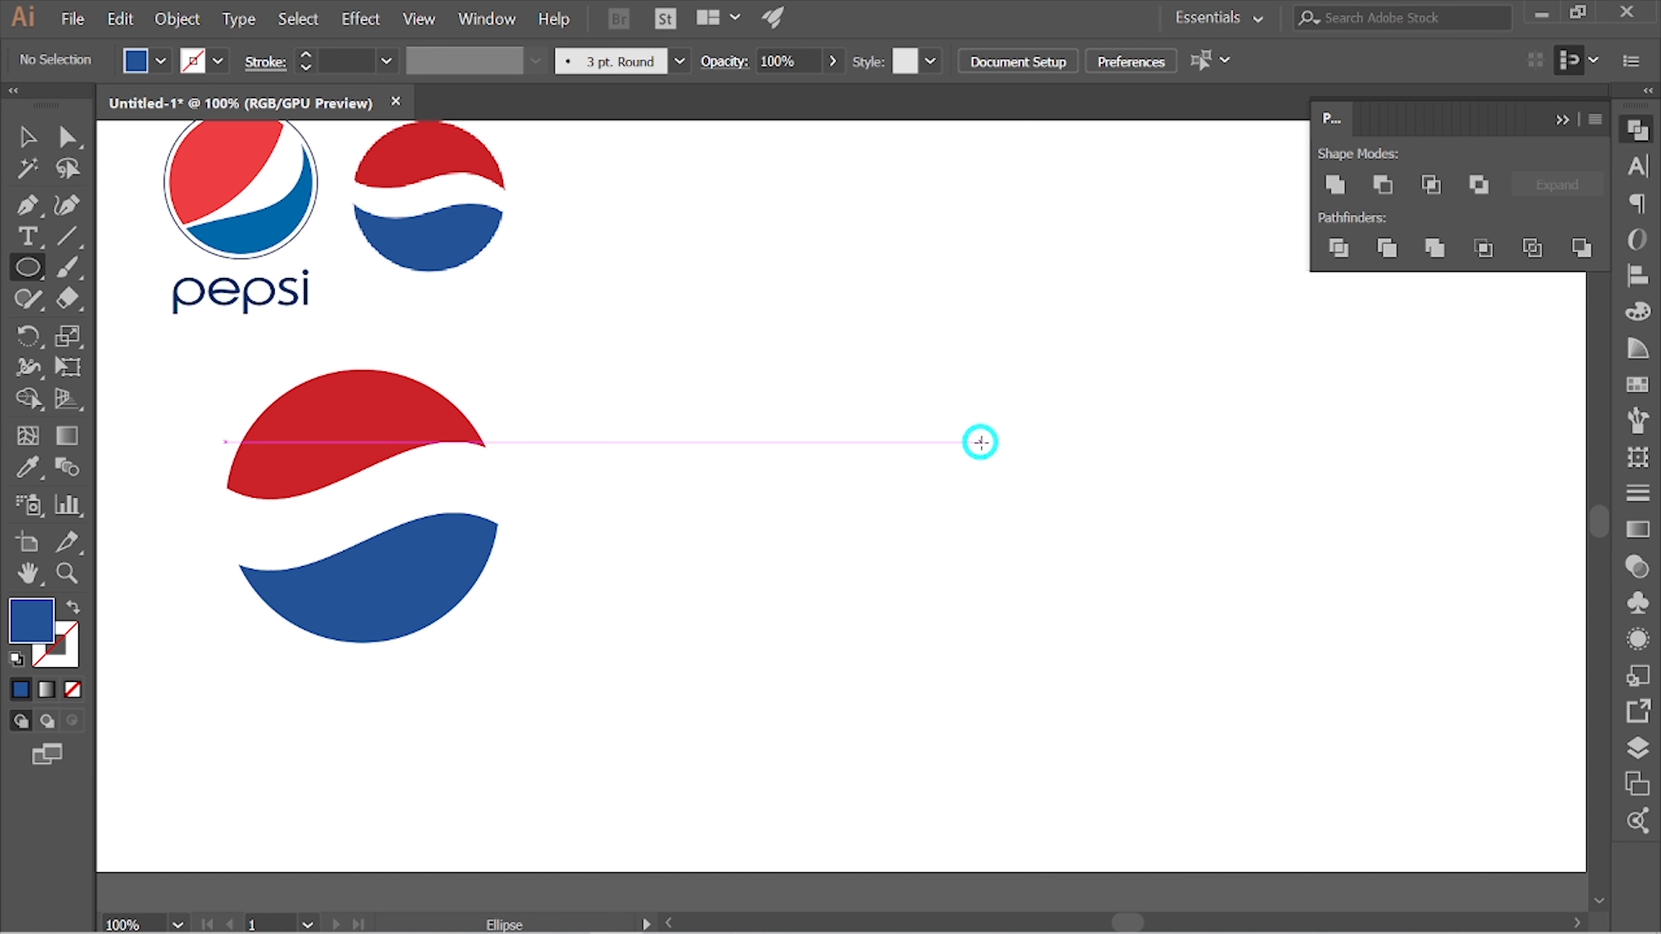
{"action": "key", "text": "shift"}
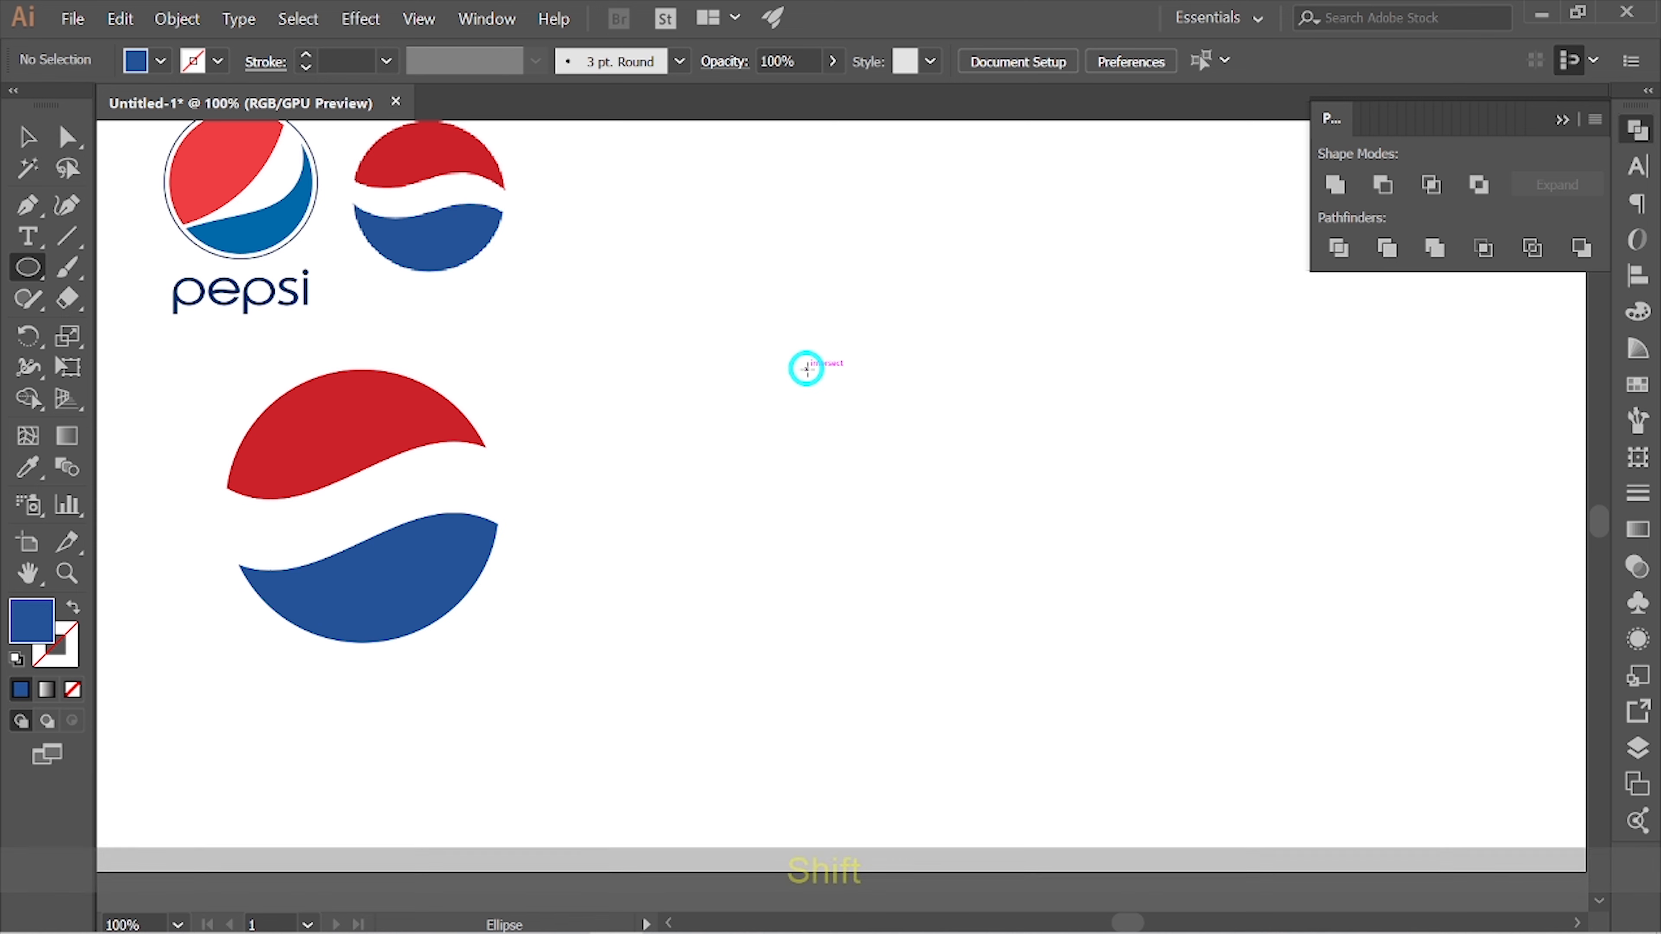
{"action": "left_click_drag", "start_coordinate": [806, 368], "coordinate": [1120, 673]}
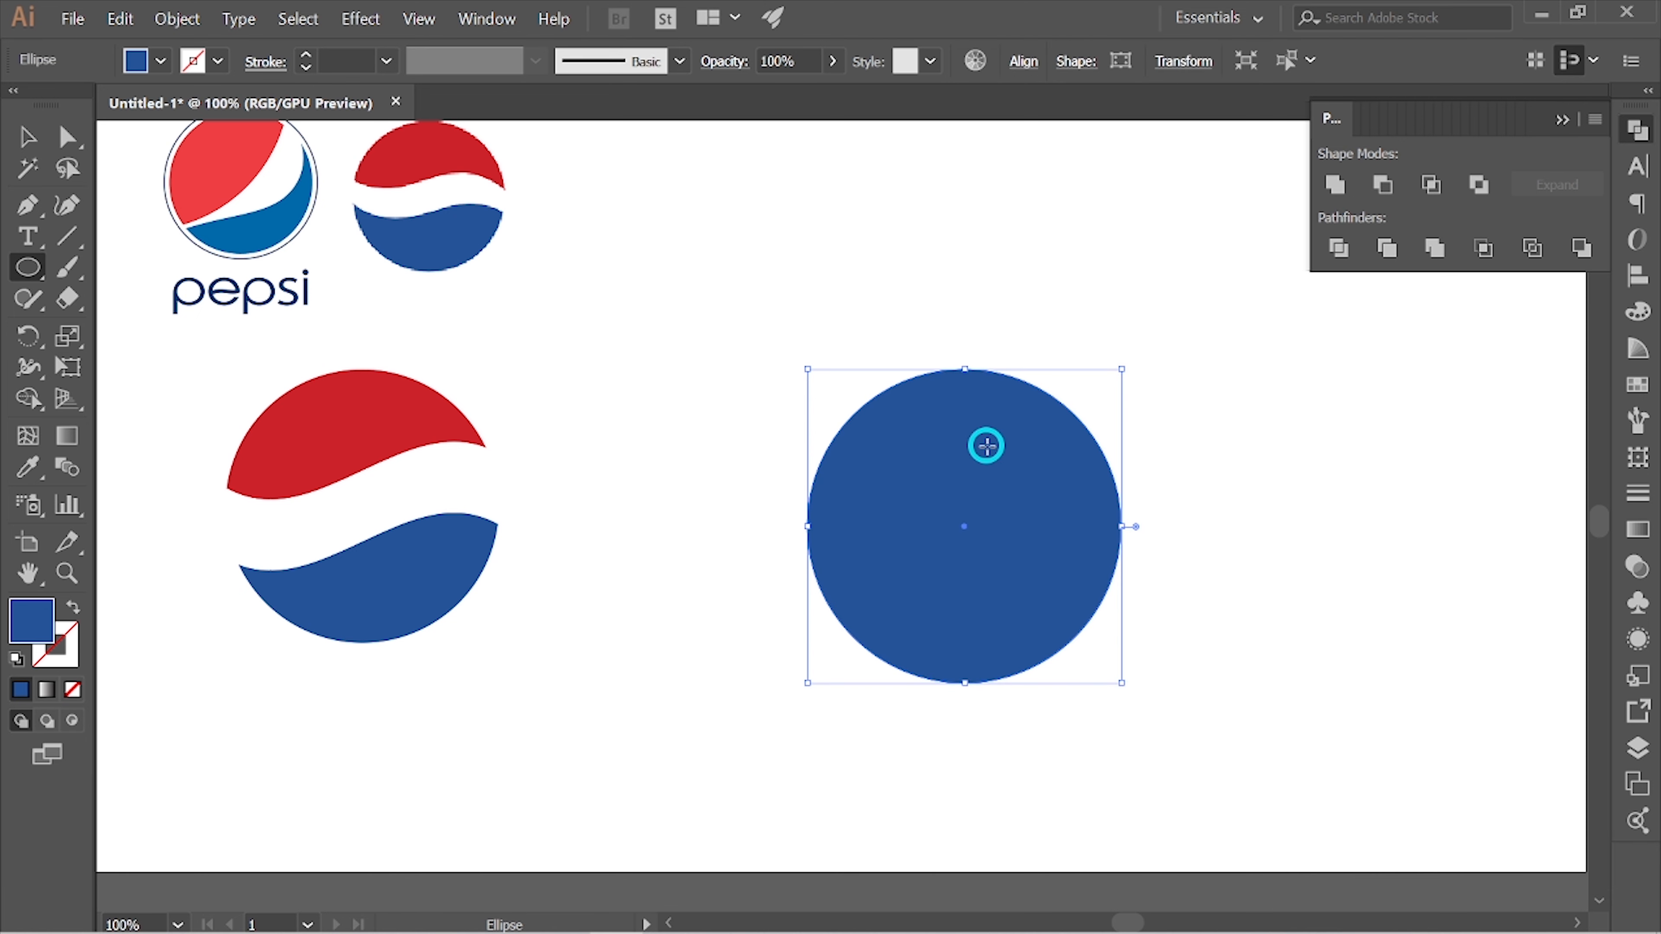
{"action": "left_click", "coordinate": [37, 148]}
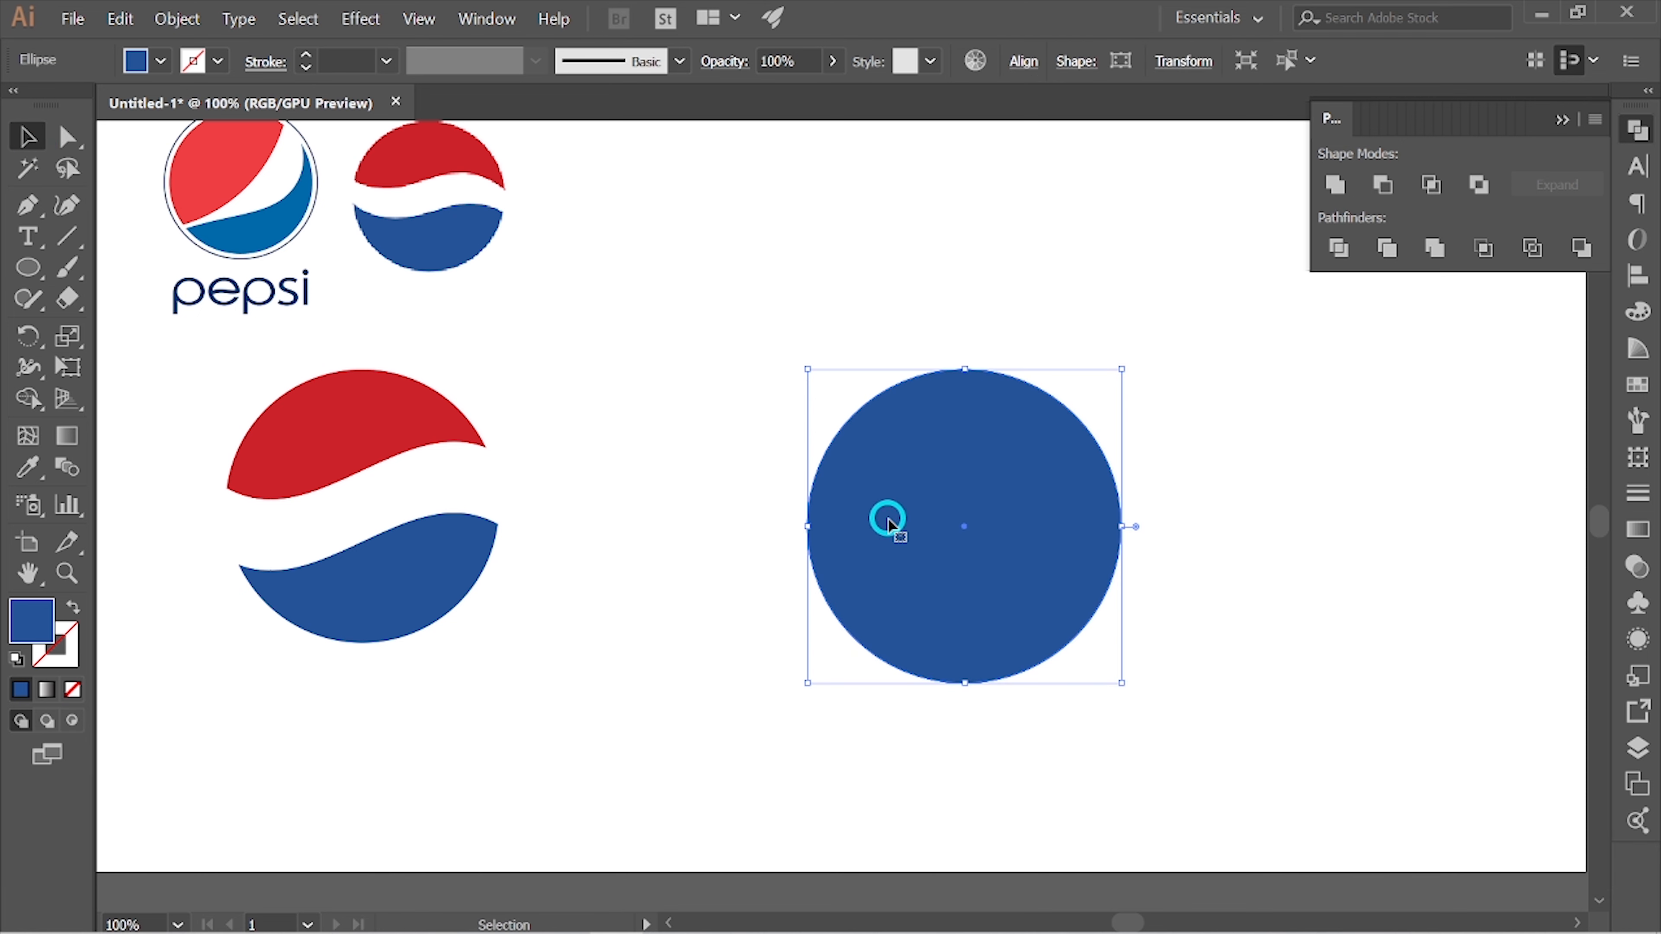
{"action": "mouse_move", "coordinate": [1021, 487]}
{"action": "left_mouse_down"}
{"action": "mouse_move", "coordinate": [1001, 464]}
{"action": "mouse_move", "coordinate": [1019, 481]}
{"action": "left_mouse_up"}
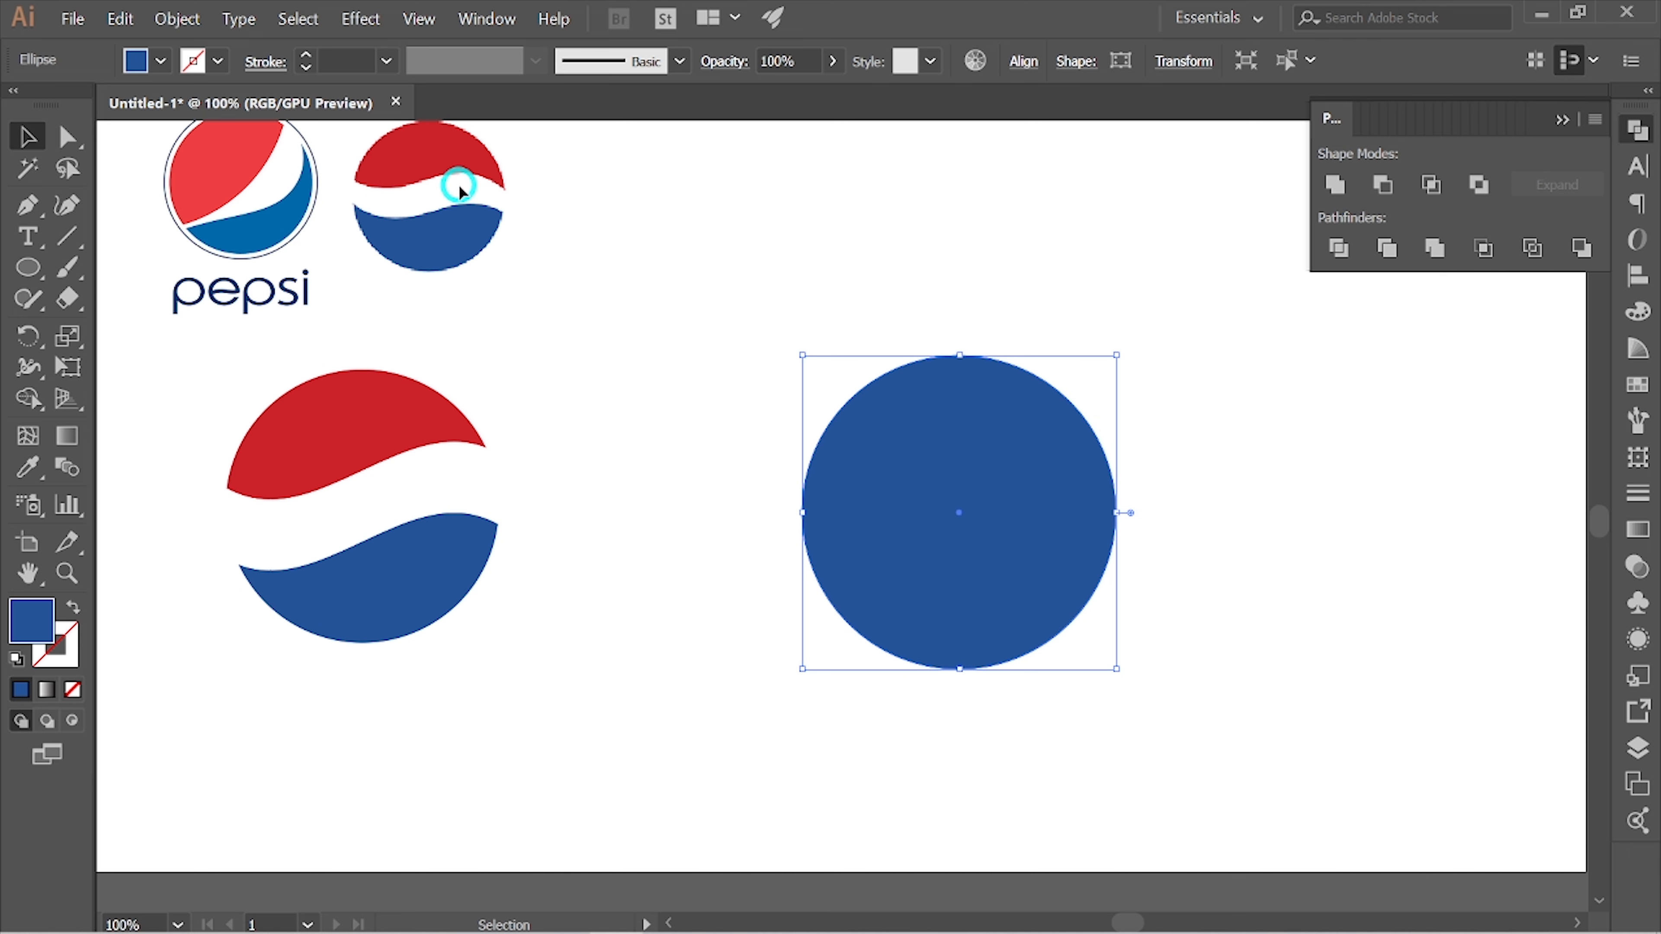
Remove the new circle's fill and give it a blue 2 pt stroke.
{"action": "left_click", "coordinate": [162, 61]}
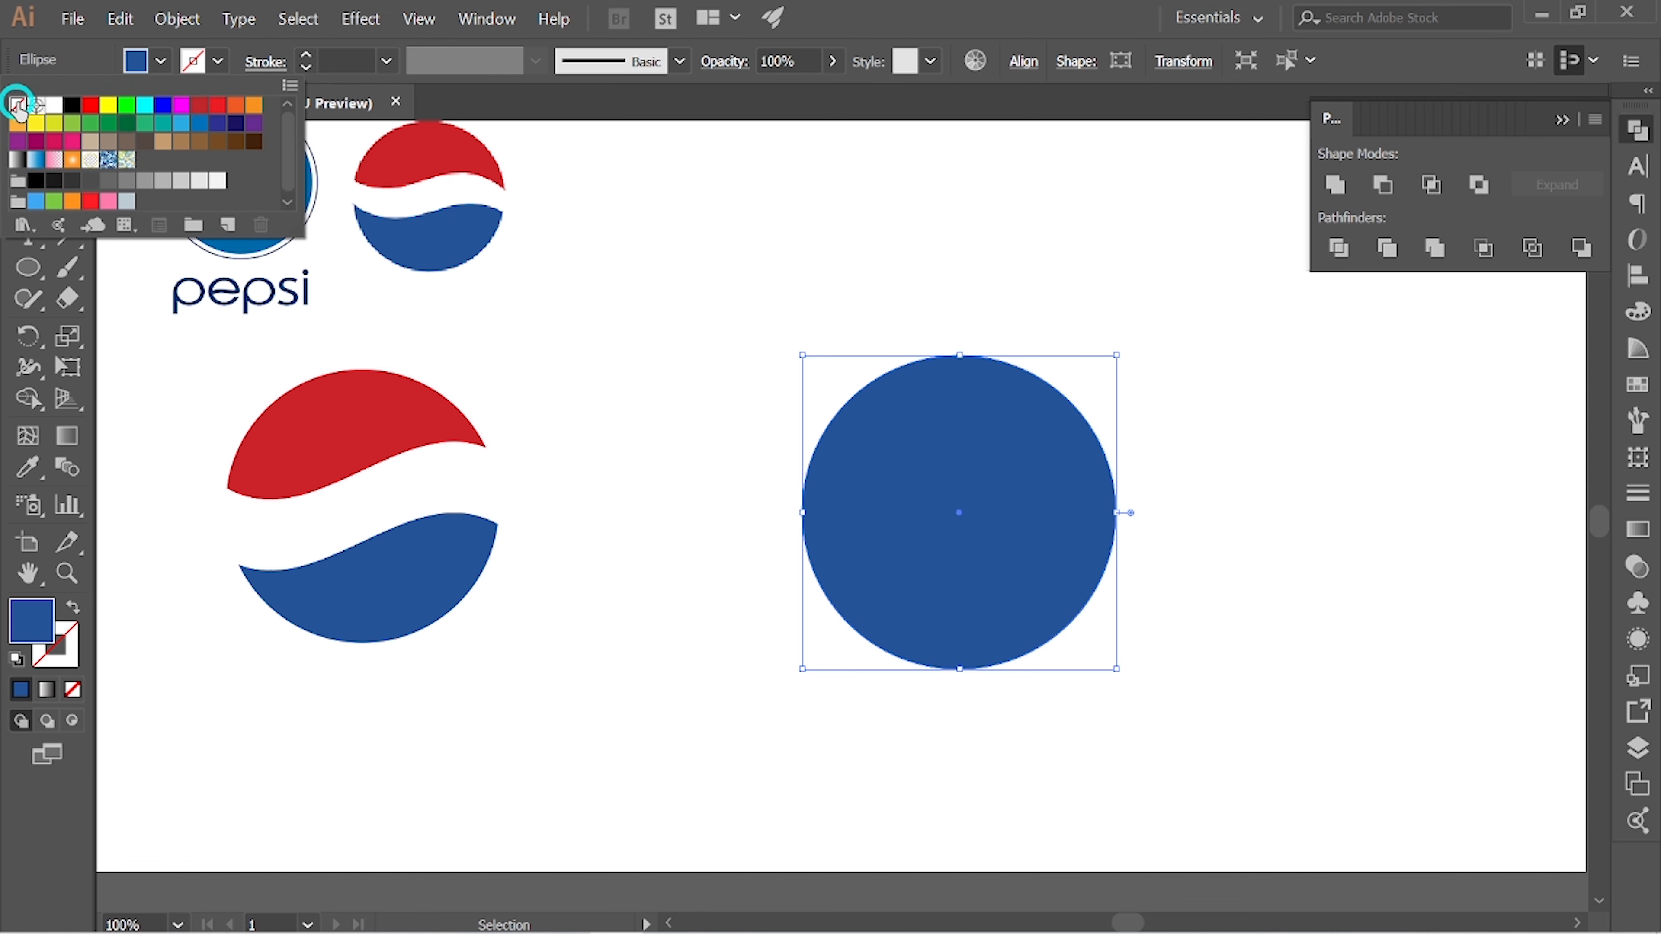
{"action": "left_click", "coordinate": [17, 105]}
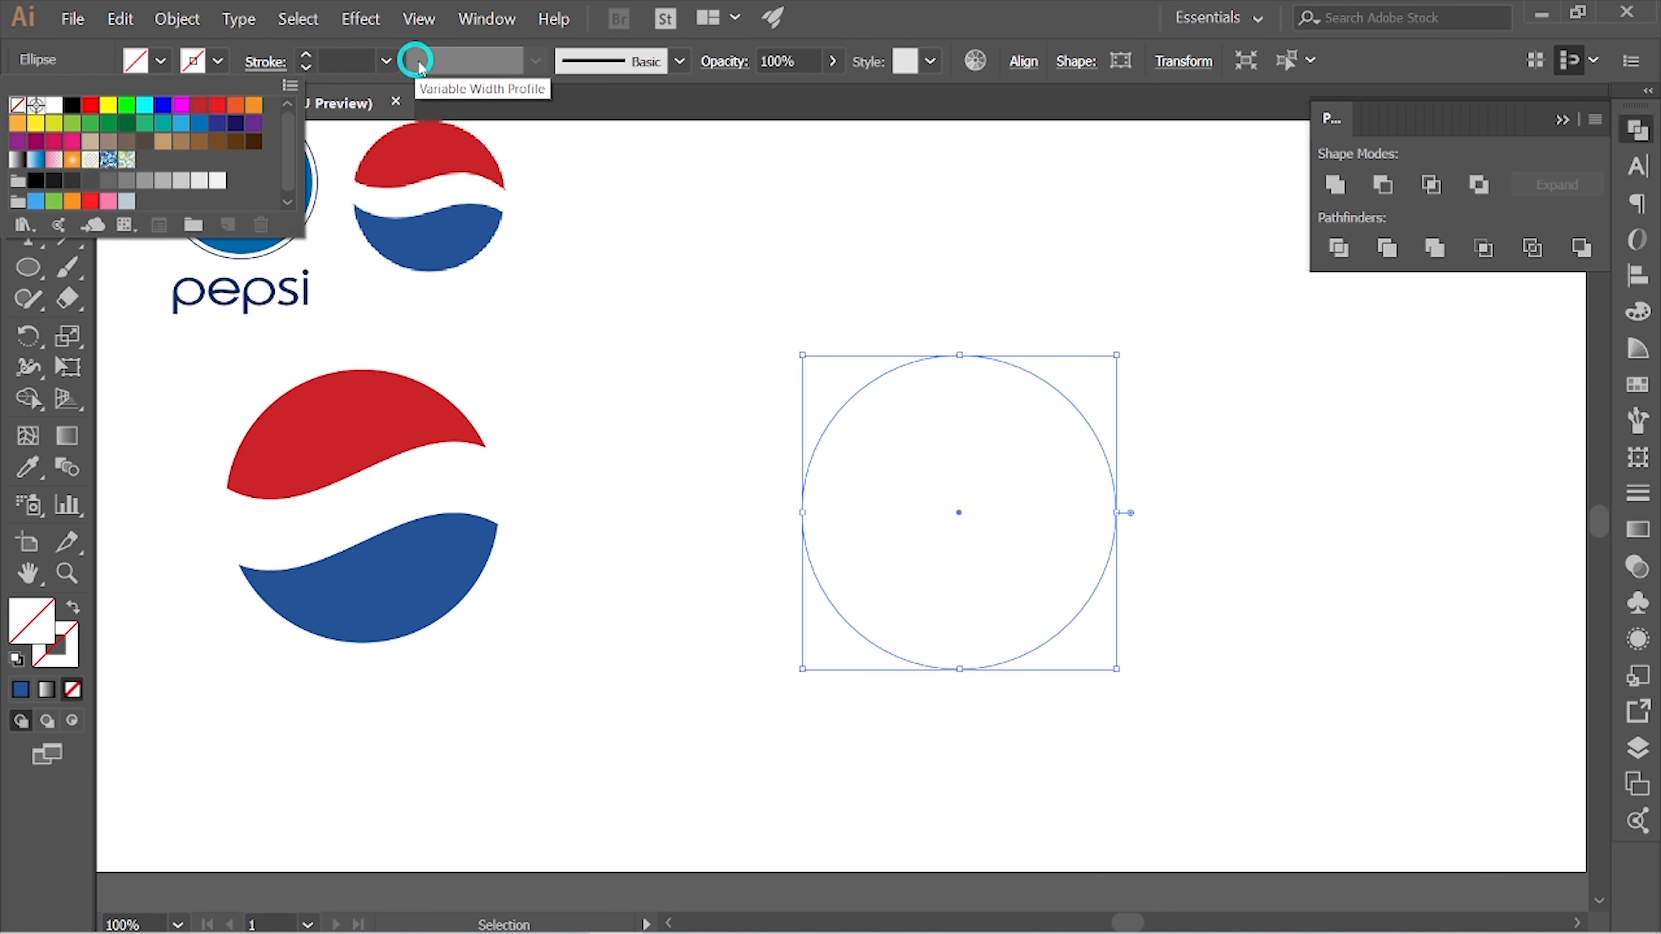
{"action": "left_click", "coordinate": [217, 61]}
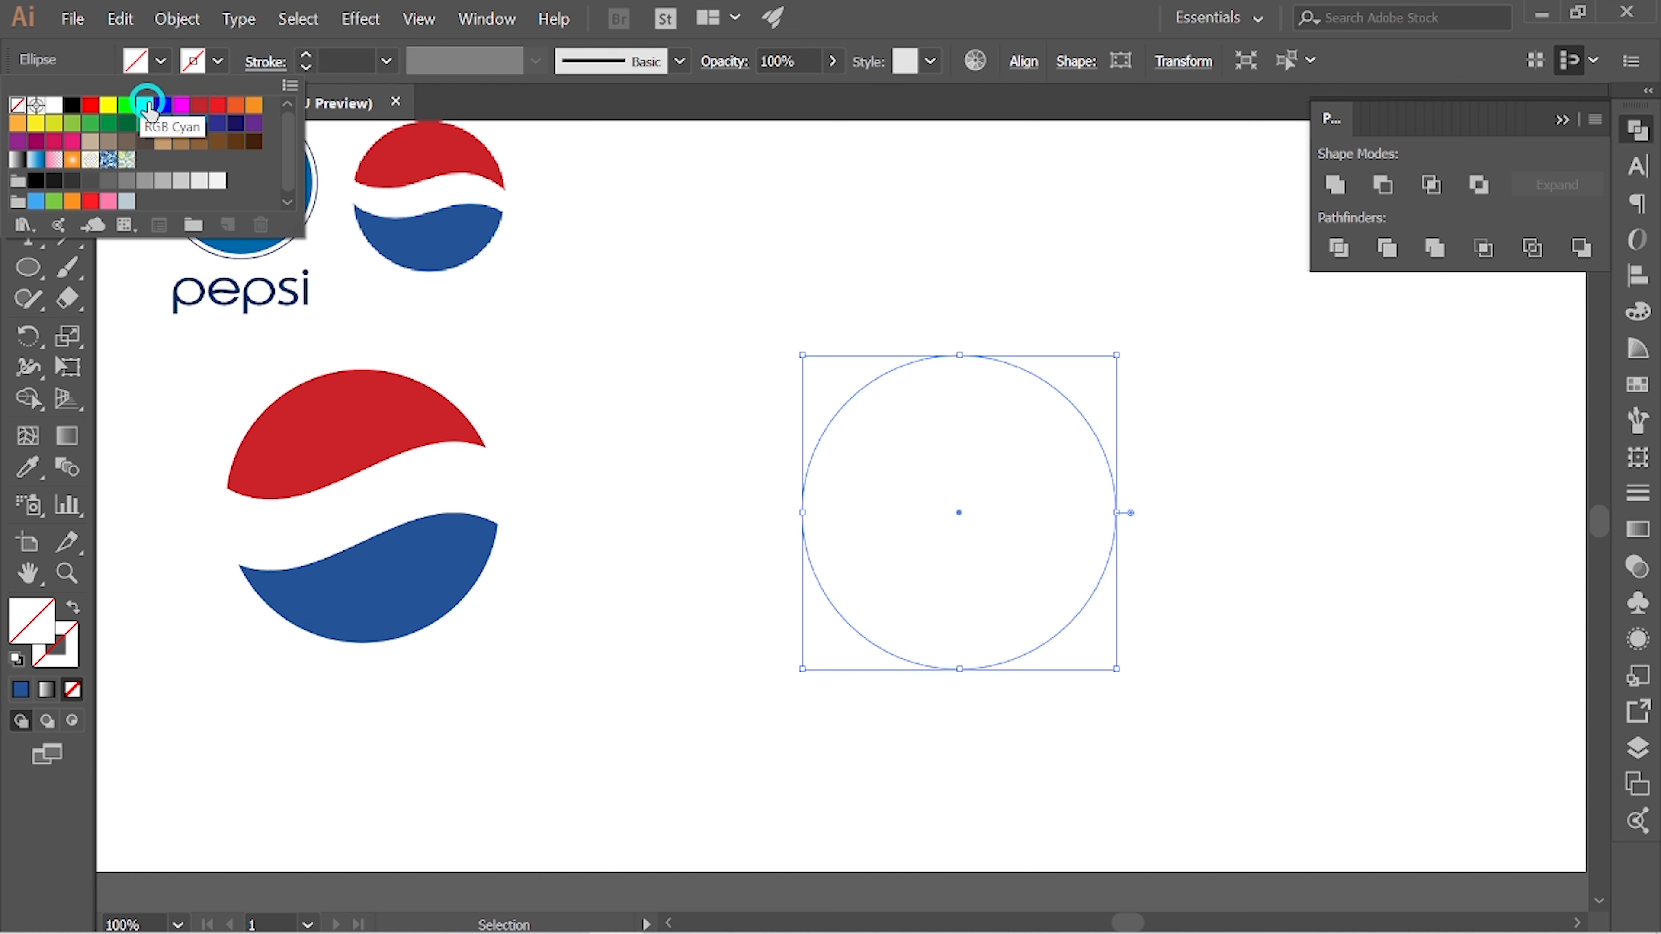
{"action": "left_click", "coordinate": [163, 106]}
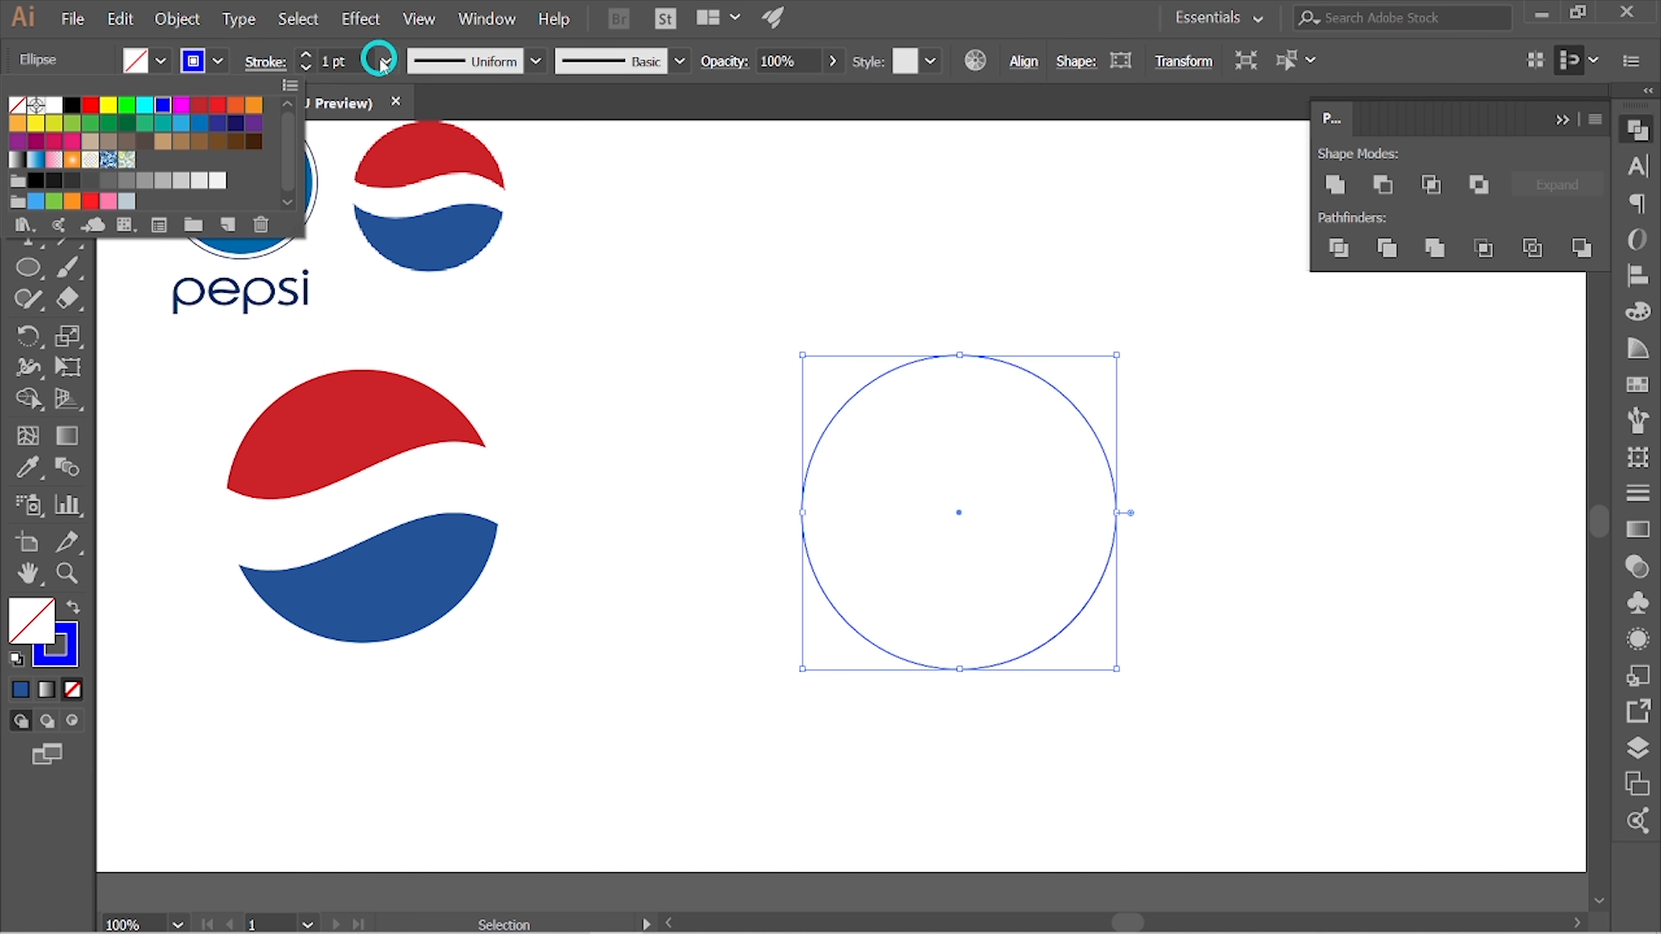
{"action": "left_click", "coordinate": [305, 59]}
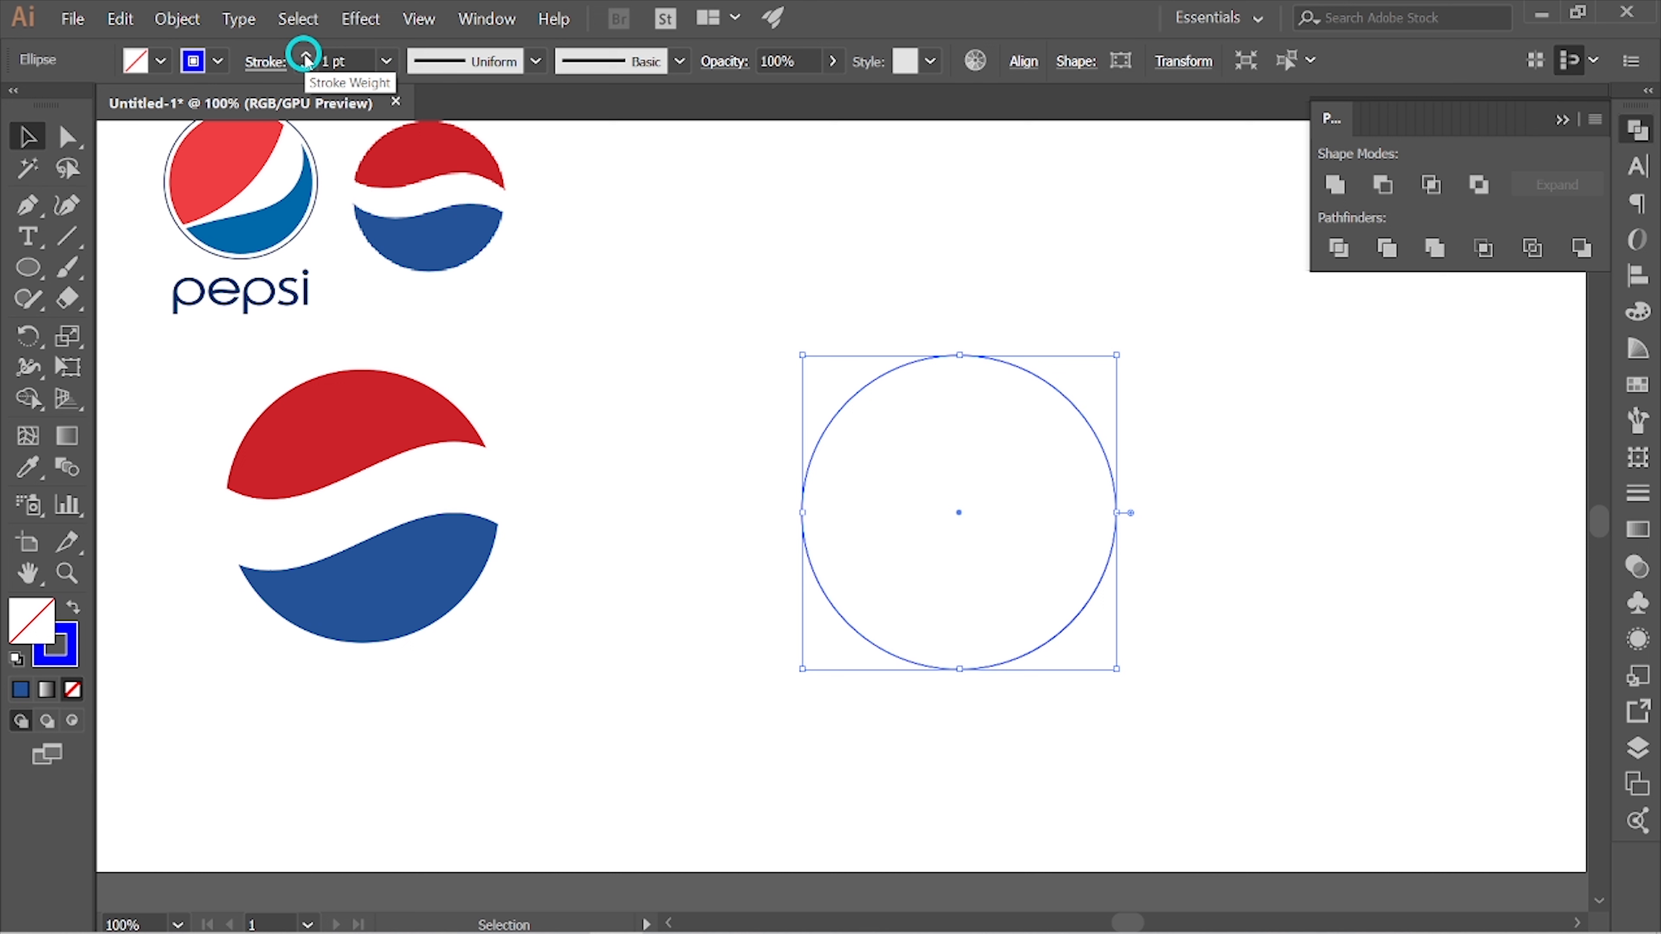
{"action": "left_click", "coordinate": [307, 56]}
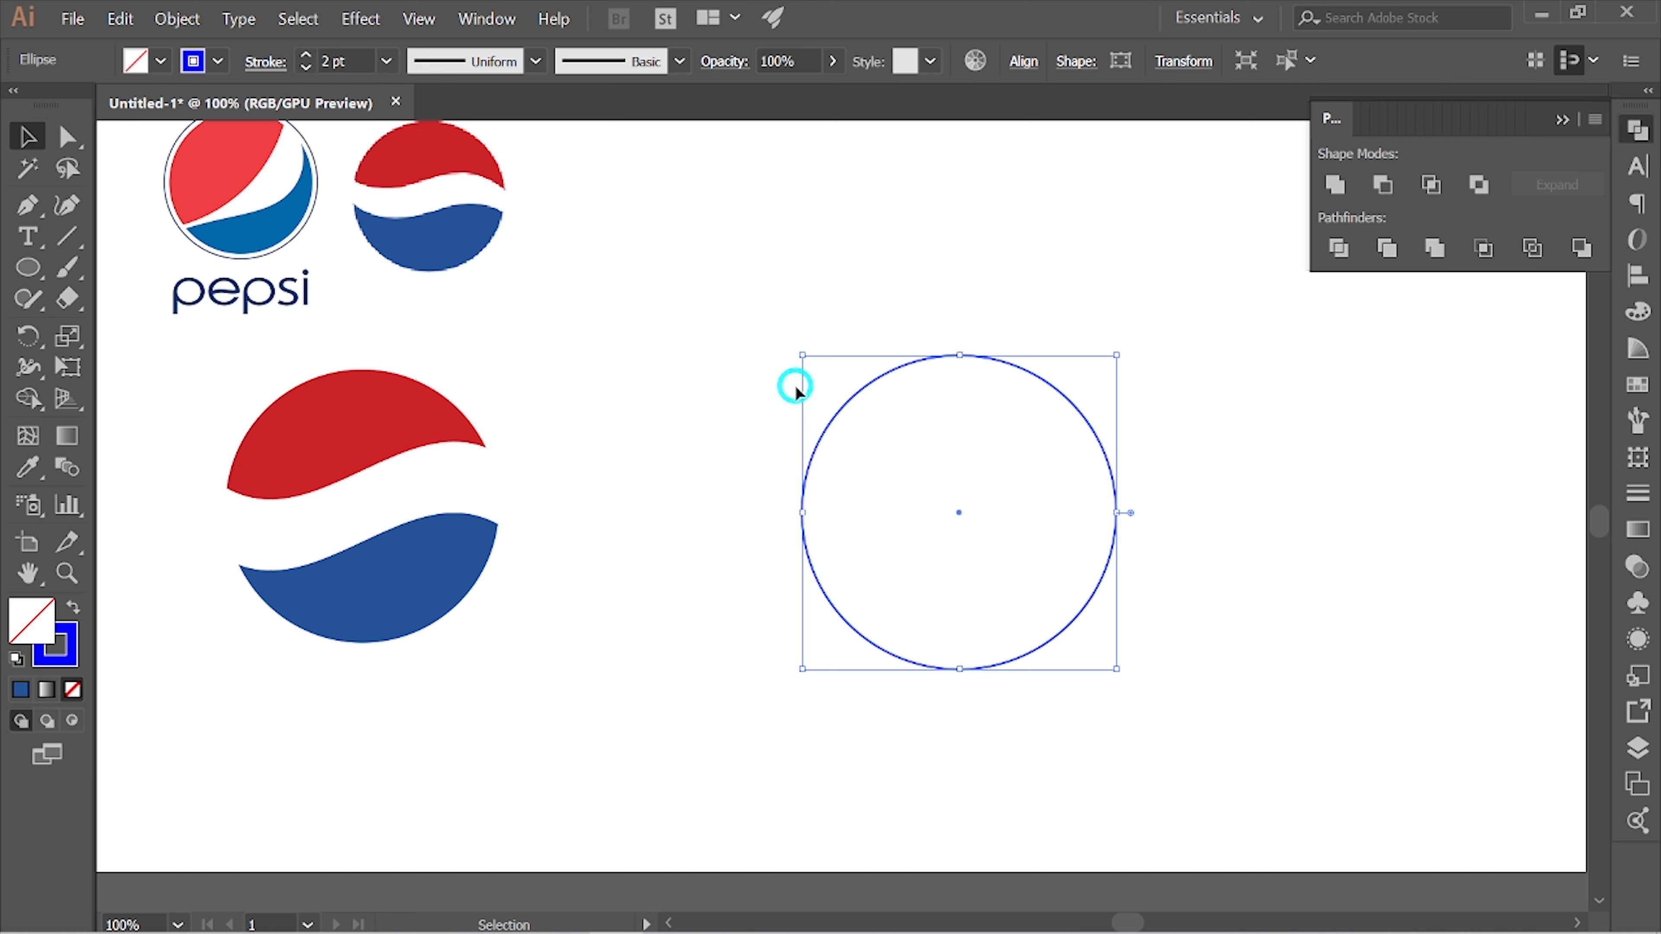
{"action": "left_click", "coordinate": [705, 432]}
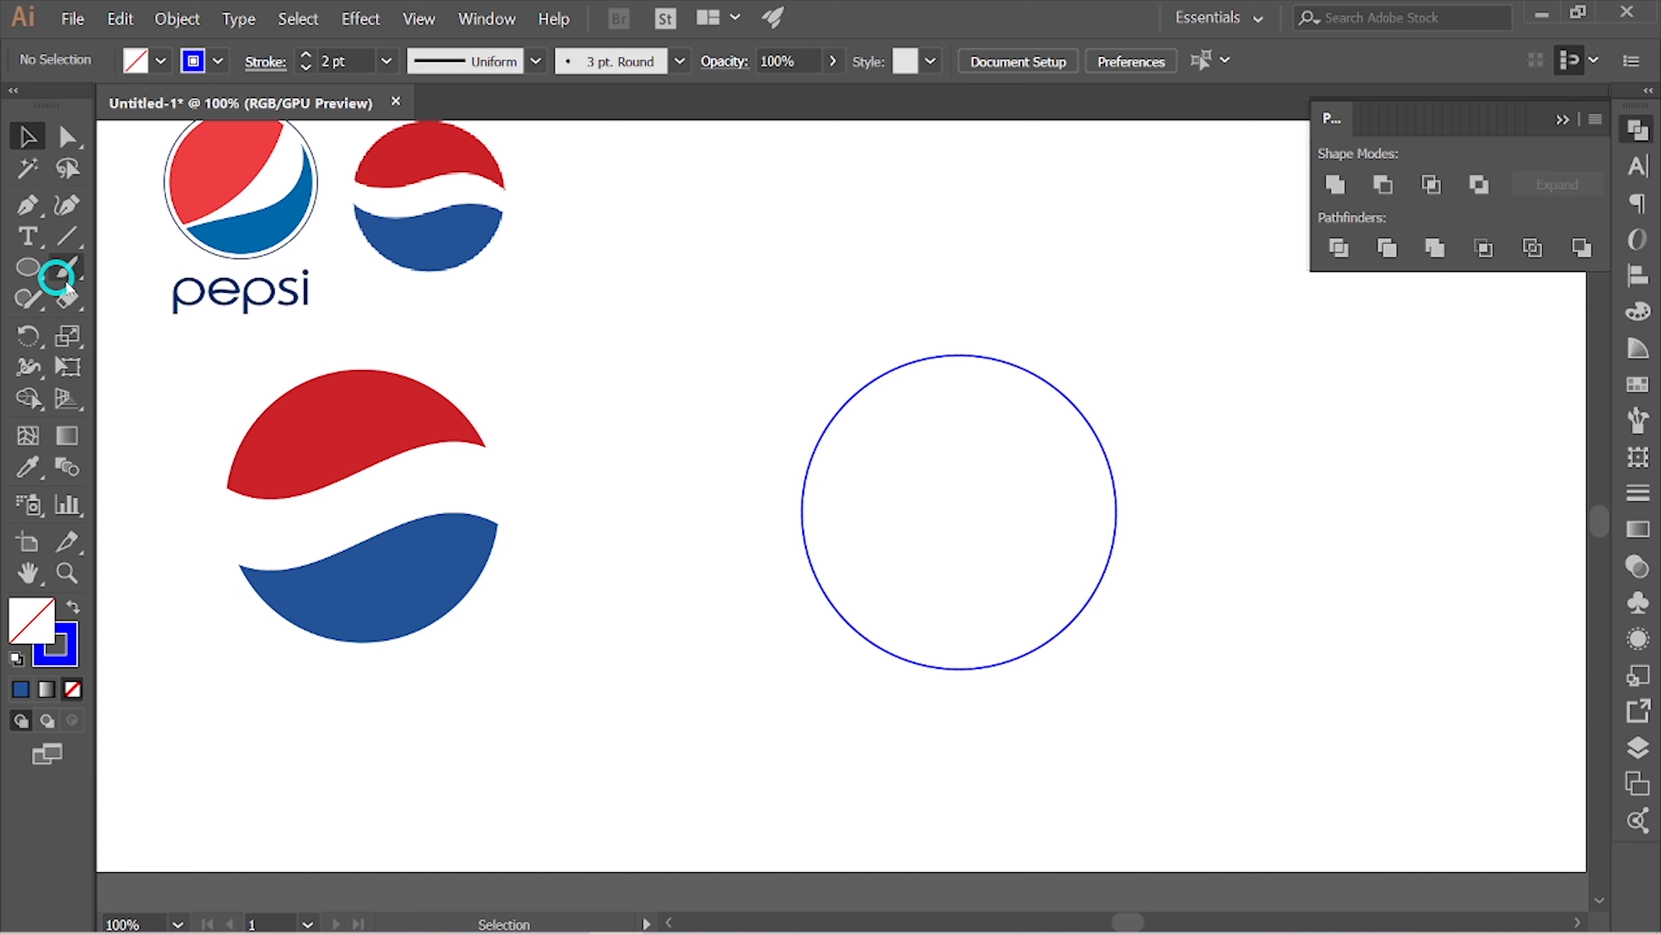
Draw two straight diagonal lines across the outlined circle, close together at the lower left and spreading apart toward the upper right.
{"action": "left_click", "coordinate": [66, 236]}
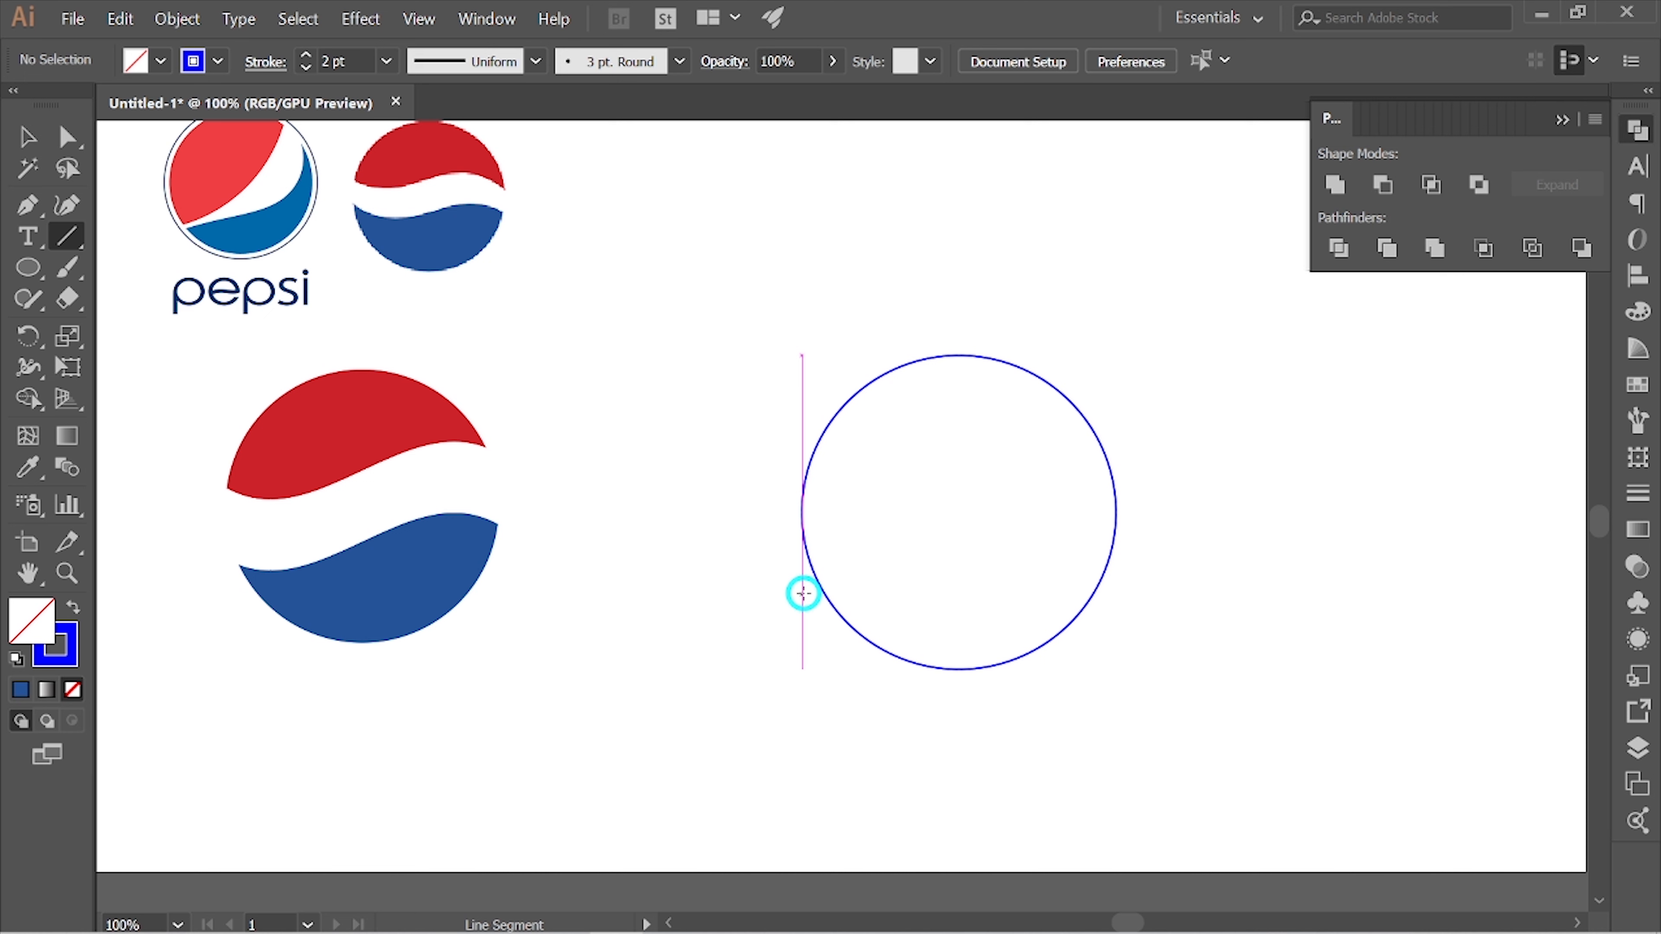
{"action": "left_click_drag", "start_coordinate": [806, 592], "coordinate": [1103, 378]}
{"action": "left_click_drag", "start_coordinate": [1103, 378], "coordinate": [1103, 378]}
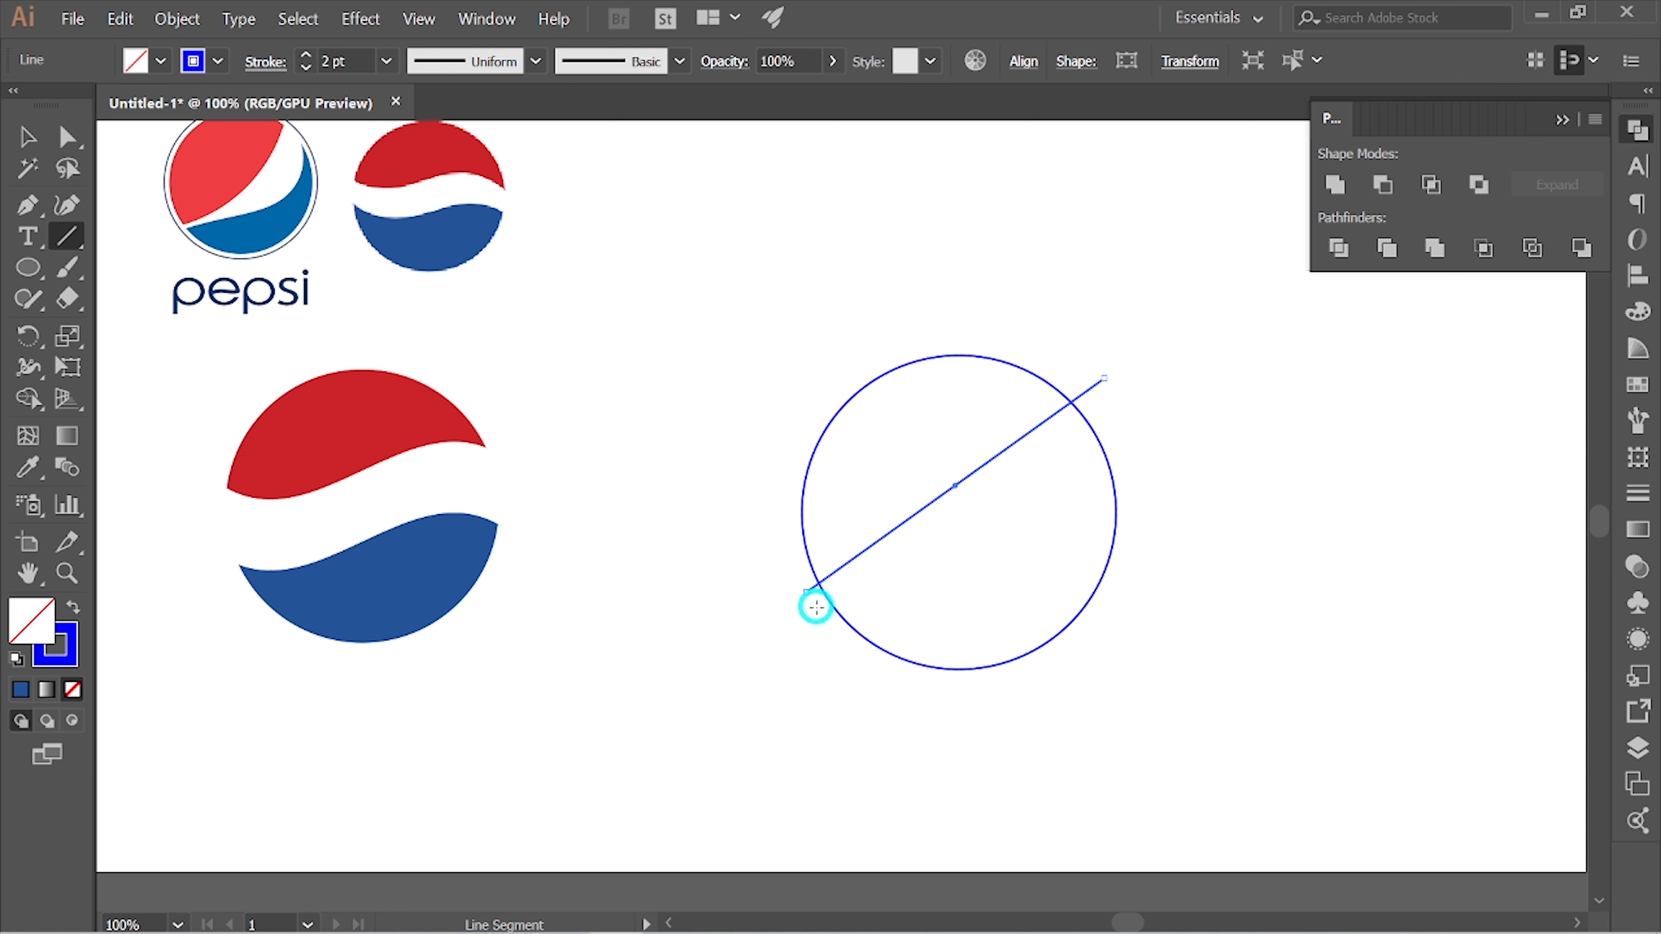
{"action": "left_click_drag", "start_coordinate": [957, 482], "coordinate": [872, 647]}
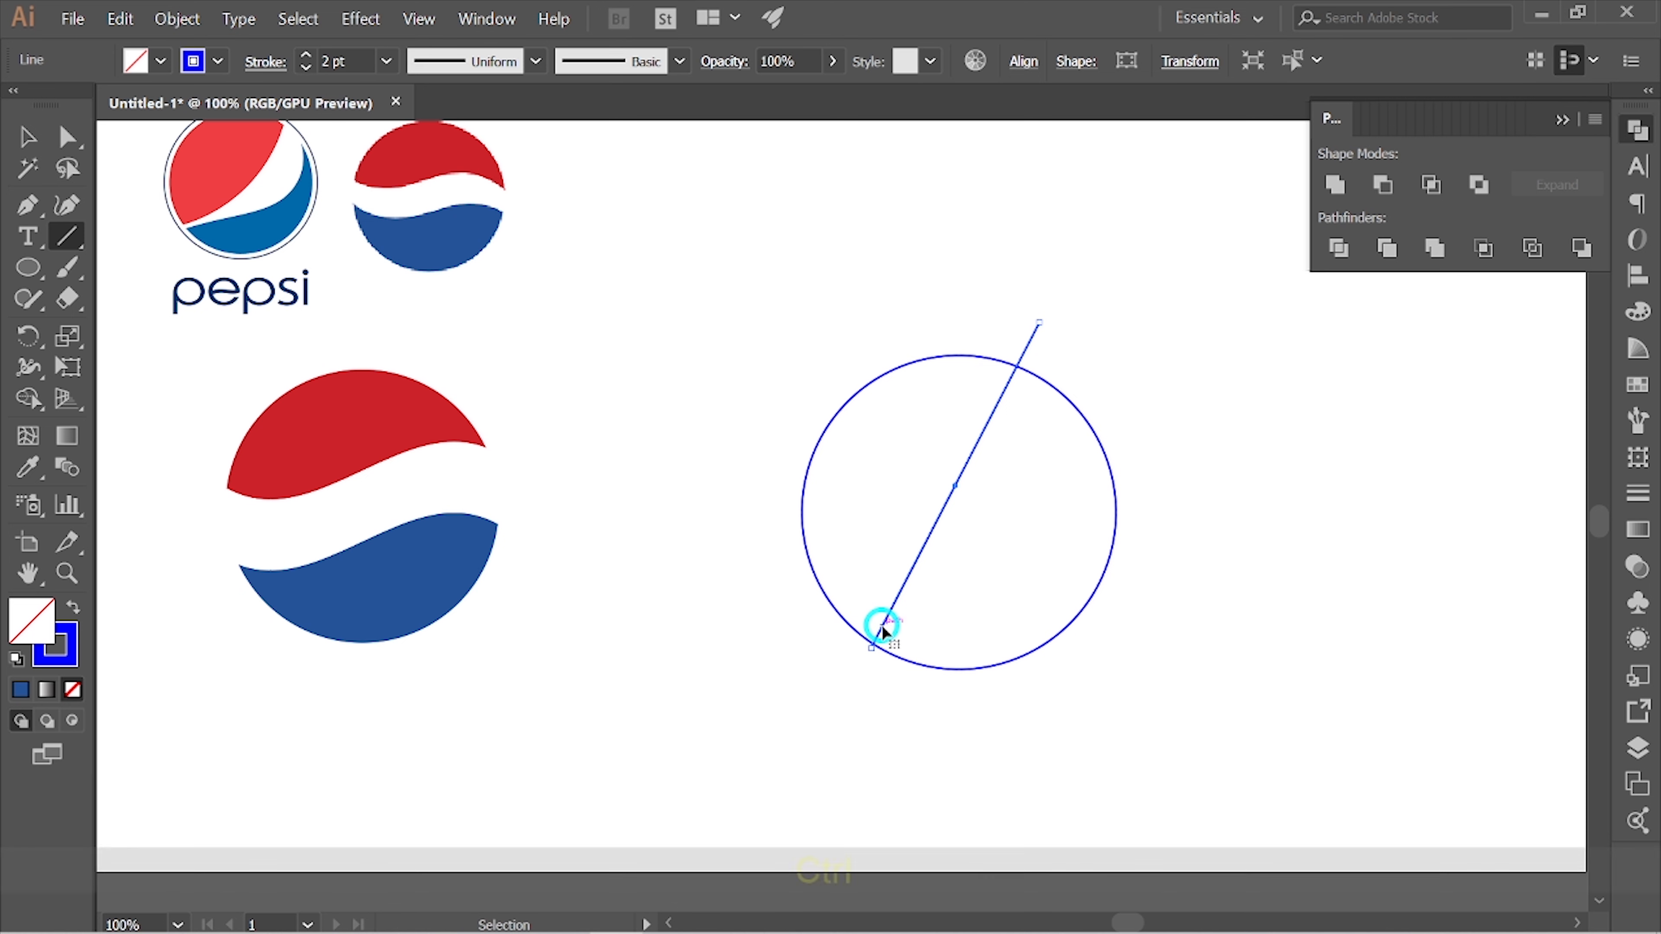
{"action": "key", "text": "ctrl+z"}
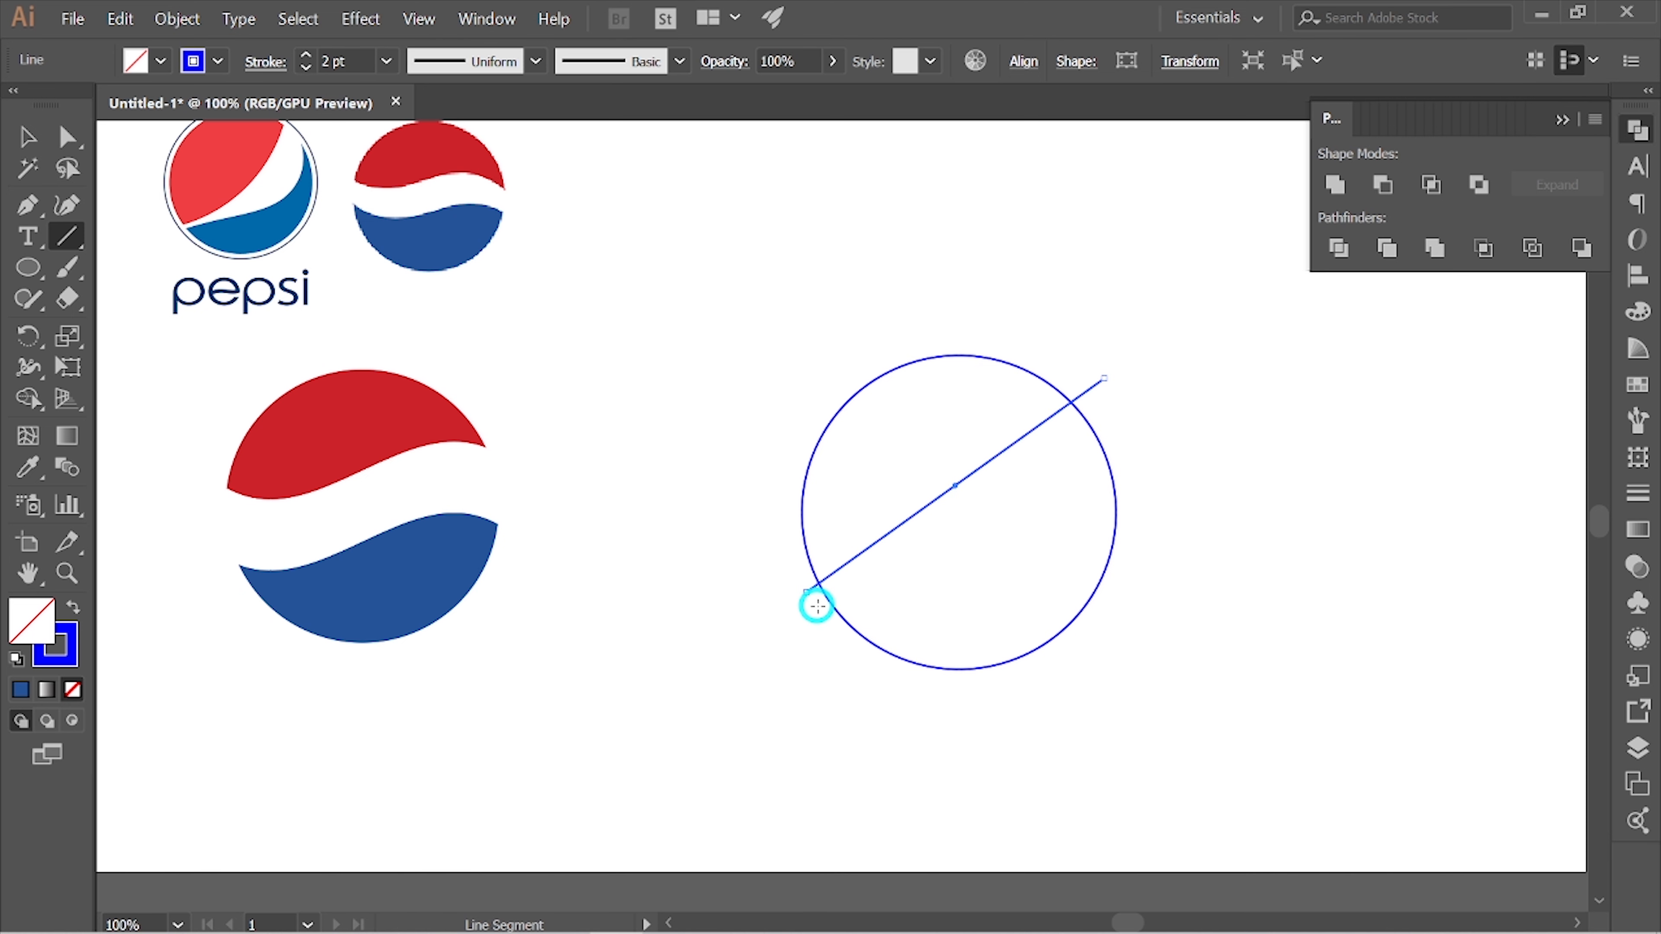
{"action": "left_click_drag", "start_coordinate": [817, 613], "coordinate": [1157, 428]}
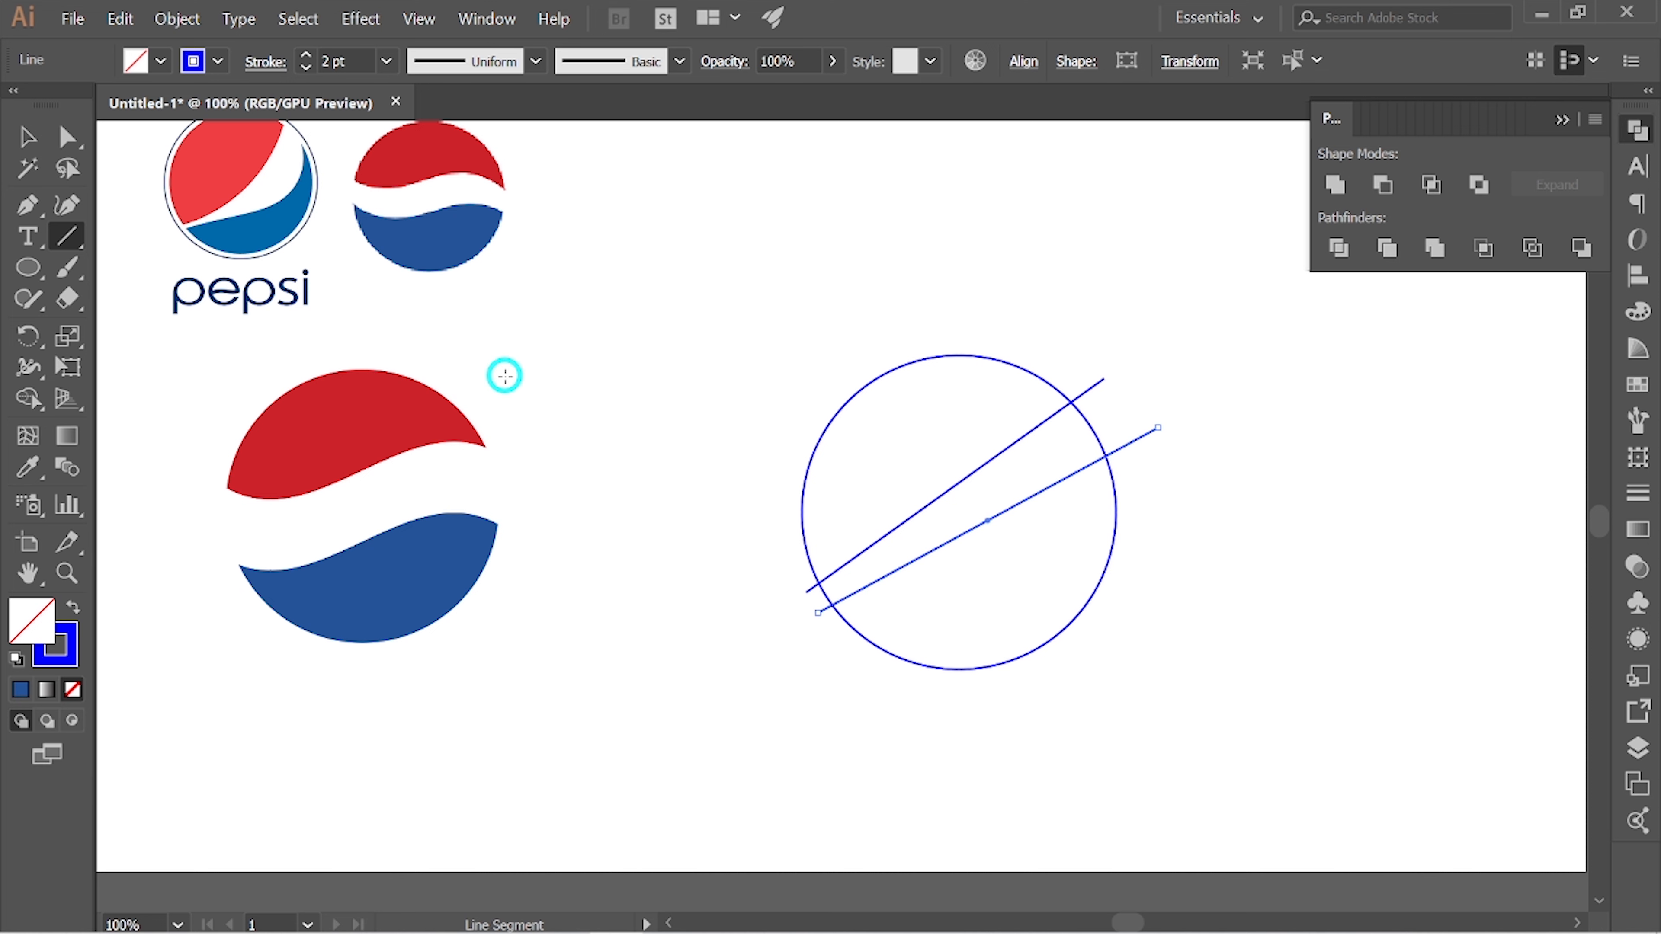
Nudge the lower line's left anchor point up to Y 777 px, closer to the upper line's end.
{"action": "left_click", "coordinate": [36, 138]}
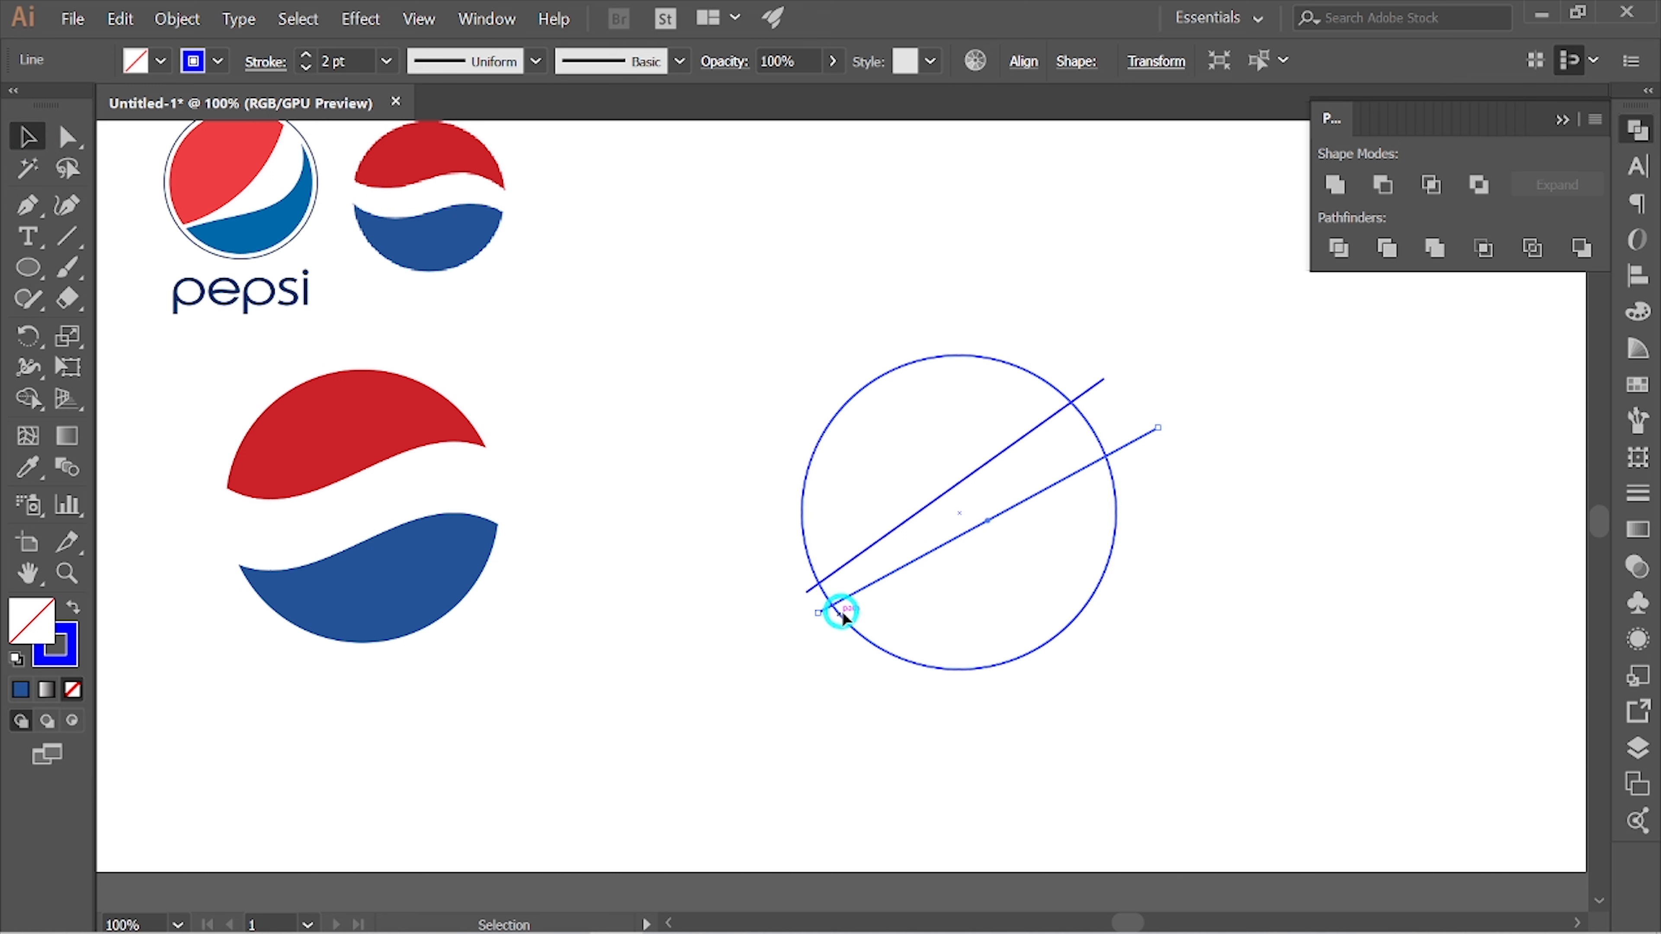
{"action": "left_click", "coordinate": [68, 139]}
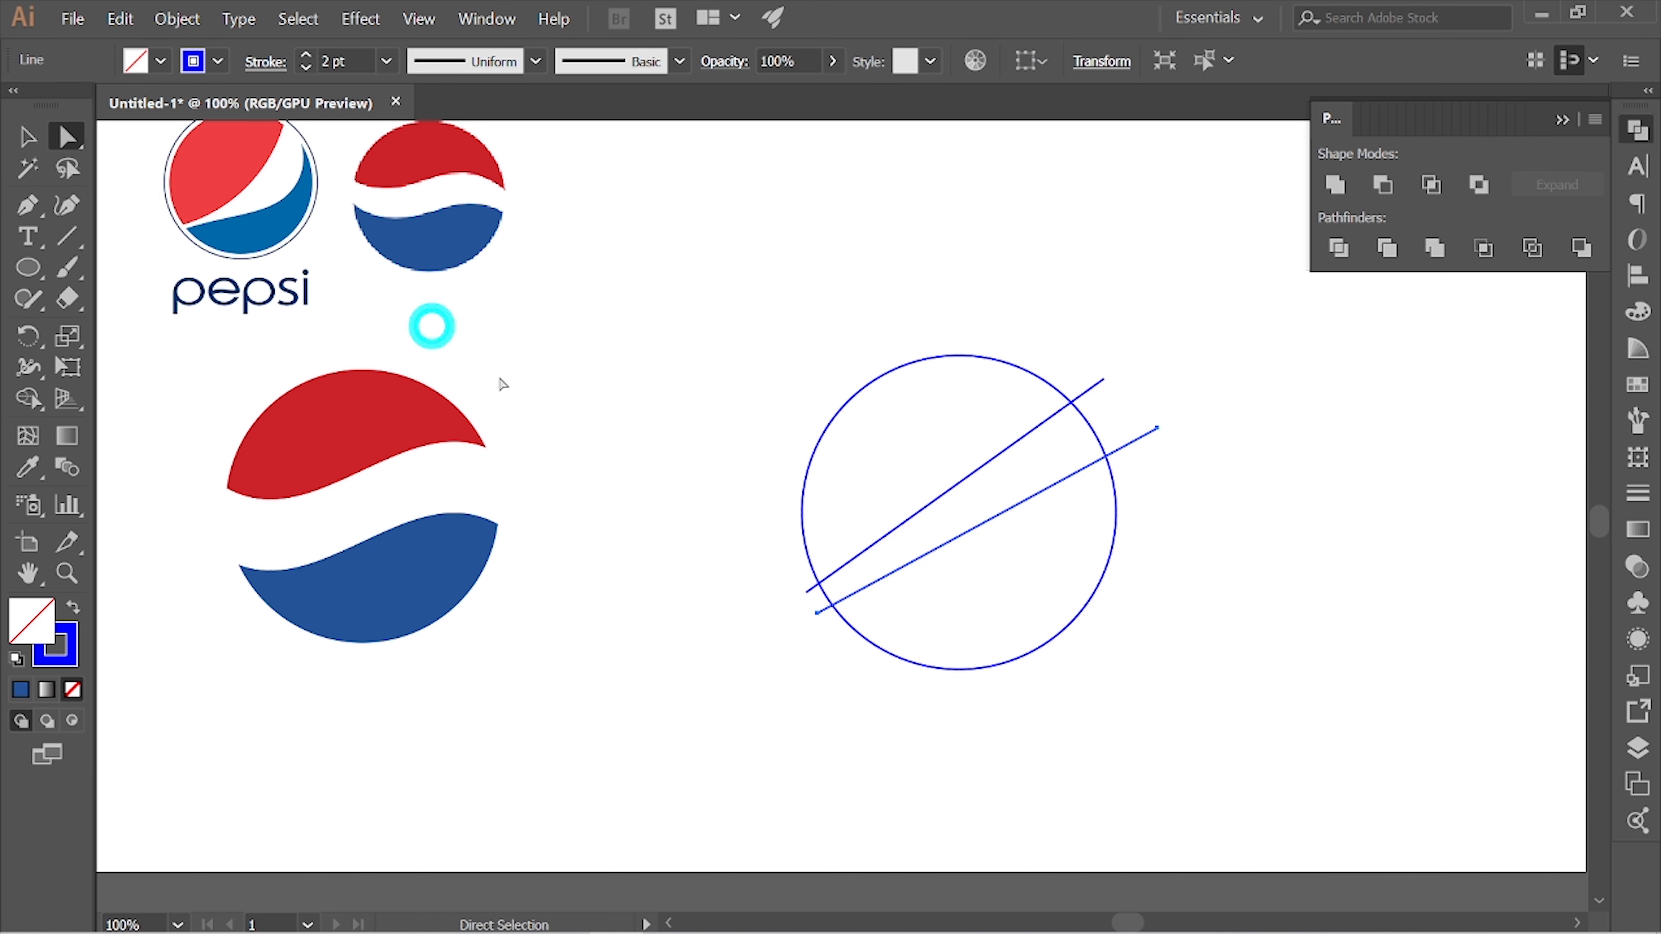
{"action": "left_click", "coordinate": [807, 605]}
{"action": "key", "text": "Up"}
{"action": "key", "text": "Up"}
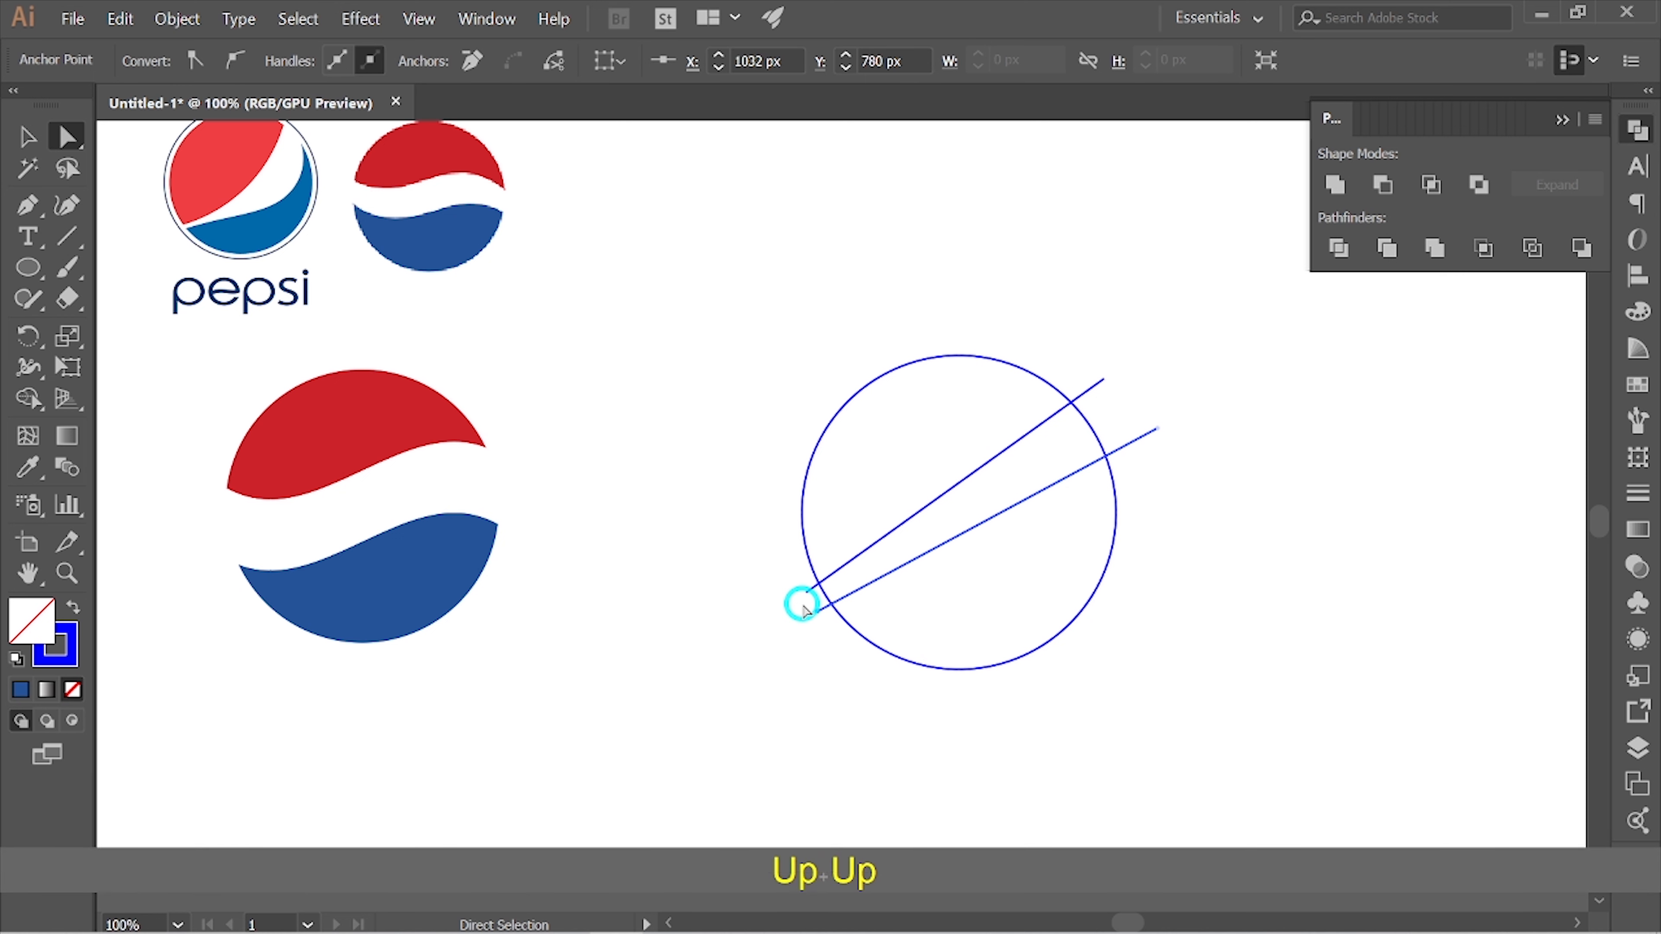
{"action": "key", "text": "Up"}
{"action": "key", "text": "Up"}
{"action": "key", "text": "Up"}
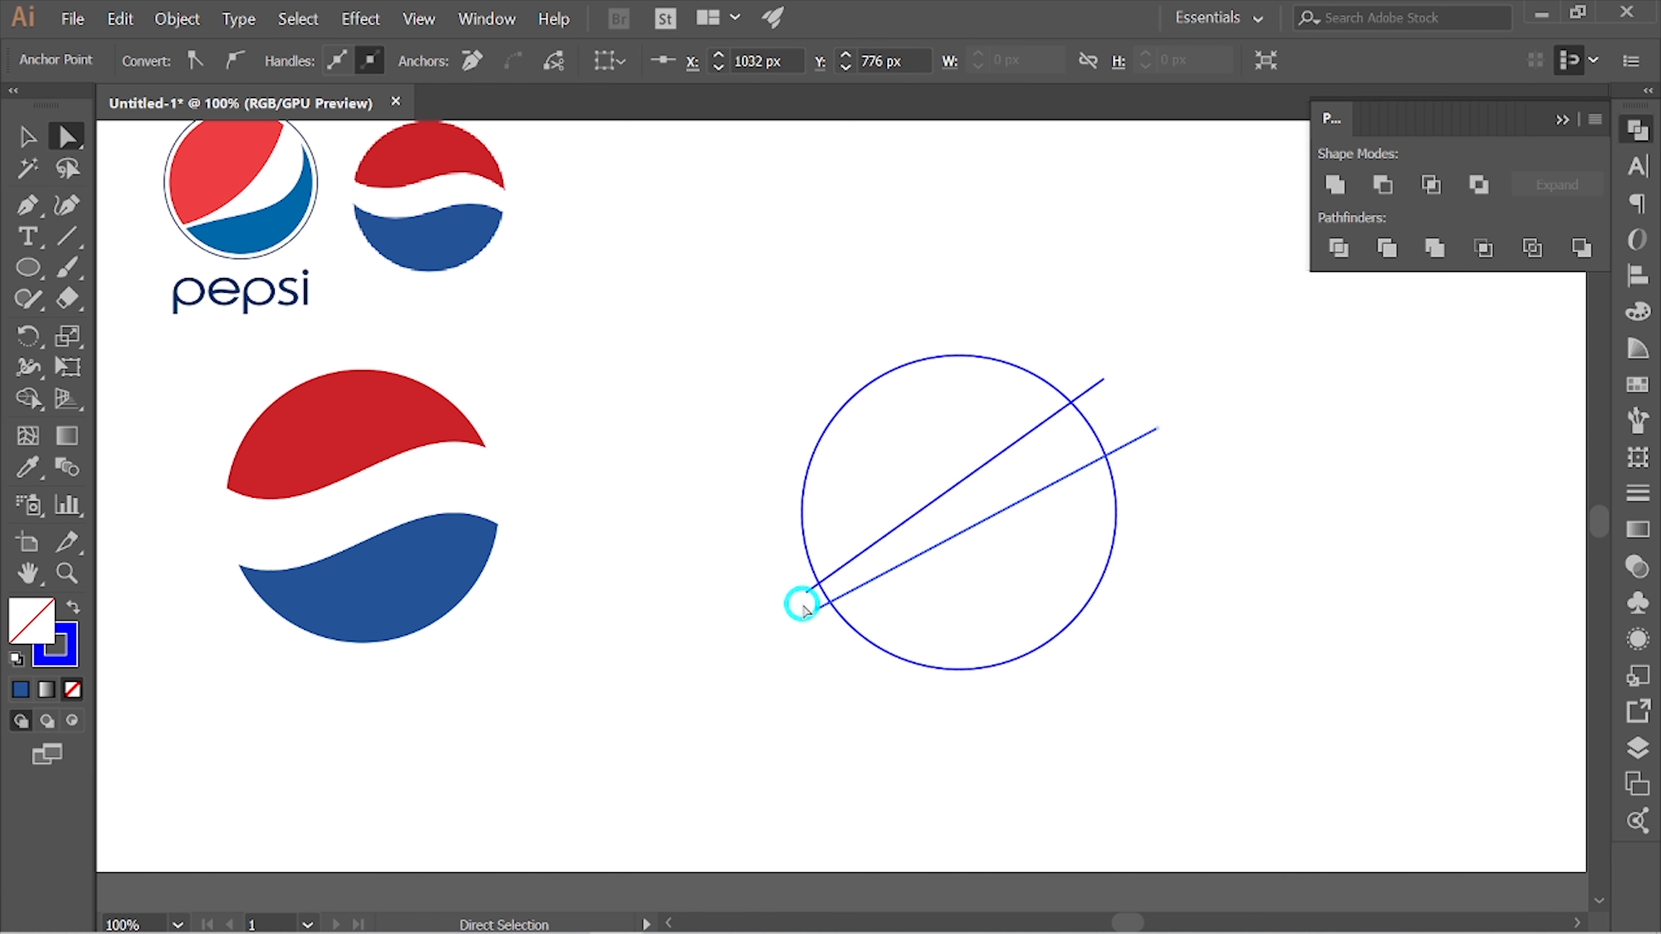
{"action": "key", "text": "Down"}
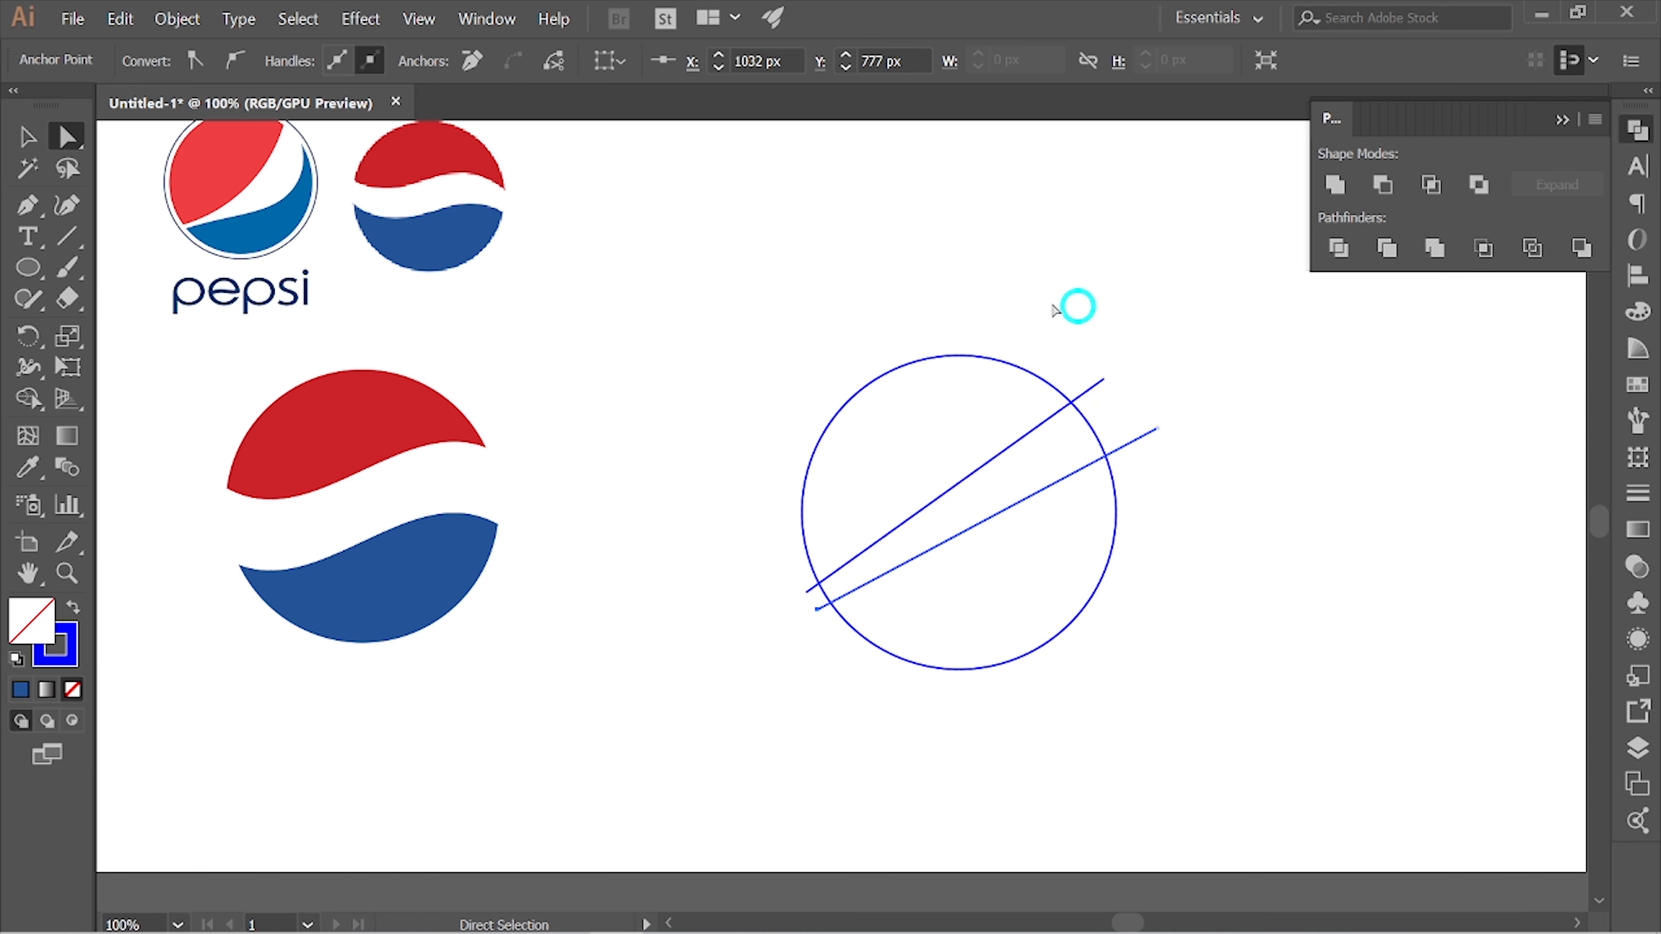
Trim off the four line ends that stick out past the outlined circle using the Shape Builder.
{"action": "left_click", "coordinate": [29, 140]}
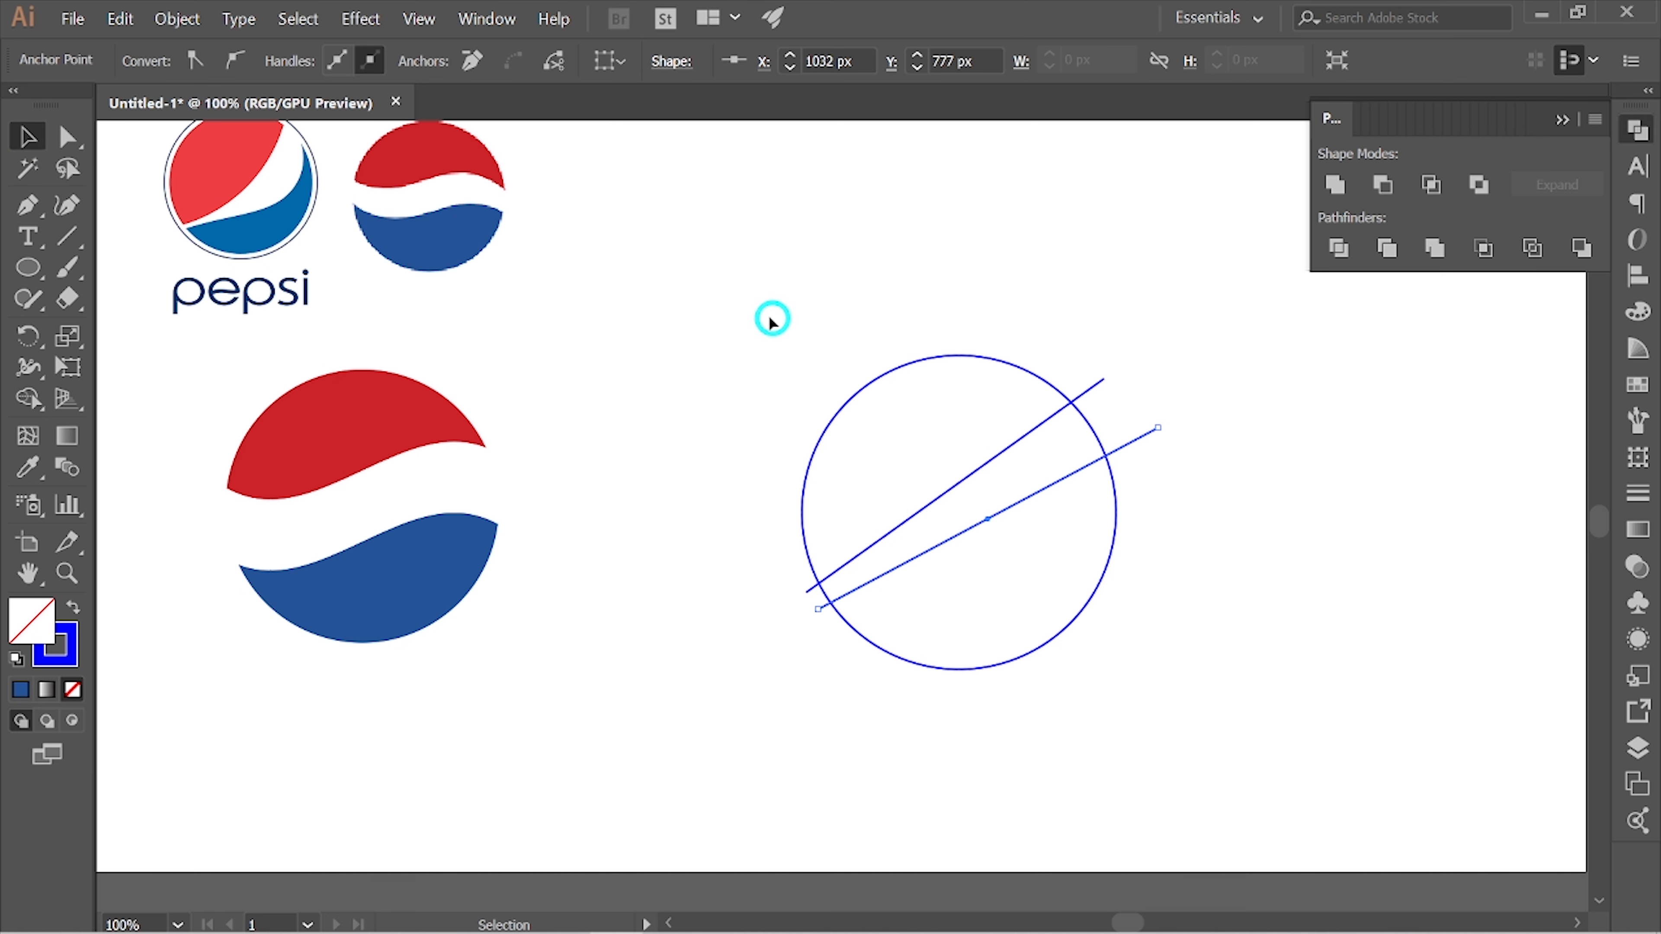
{"action": "left_click_drag", "start_coordinate": [799, 345], "coordinate": [1172, 657]}
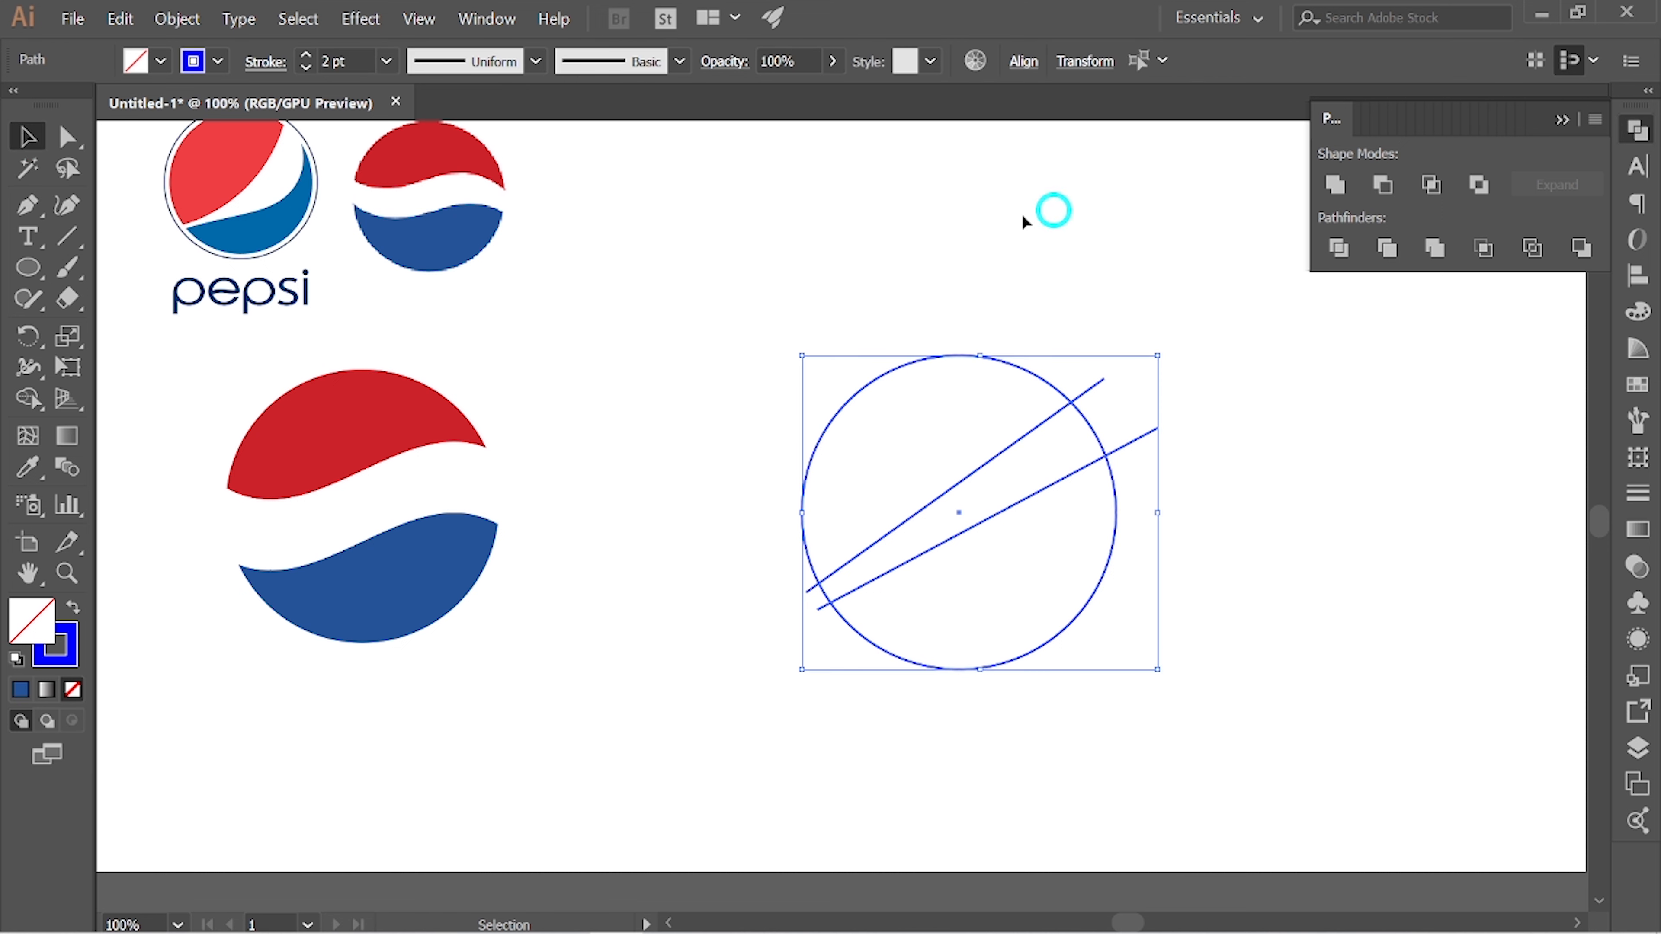
{"action": "left_click", "coordinate": [27, 398]}
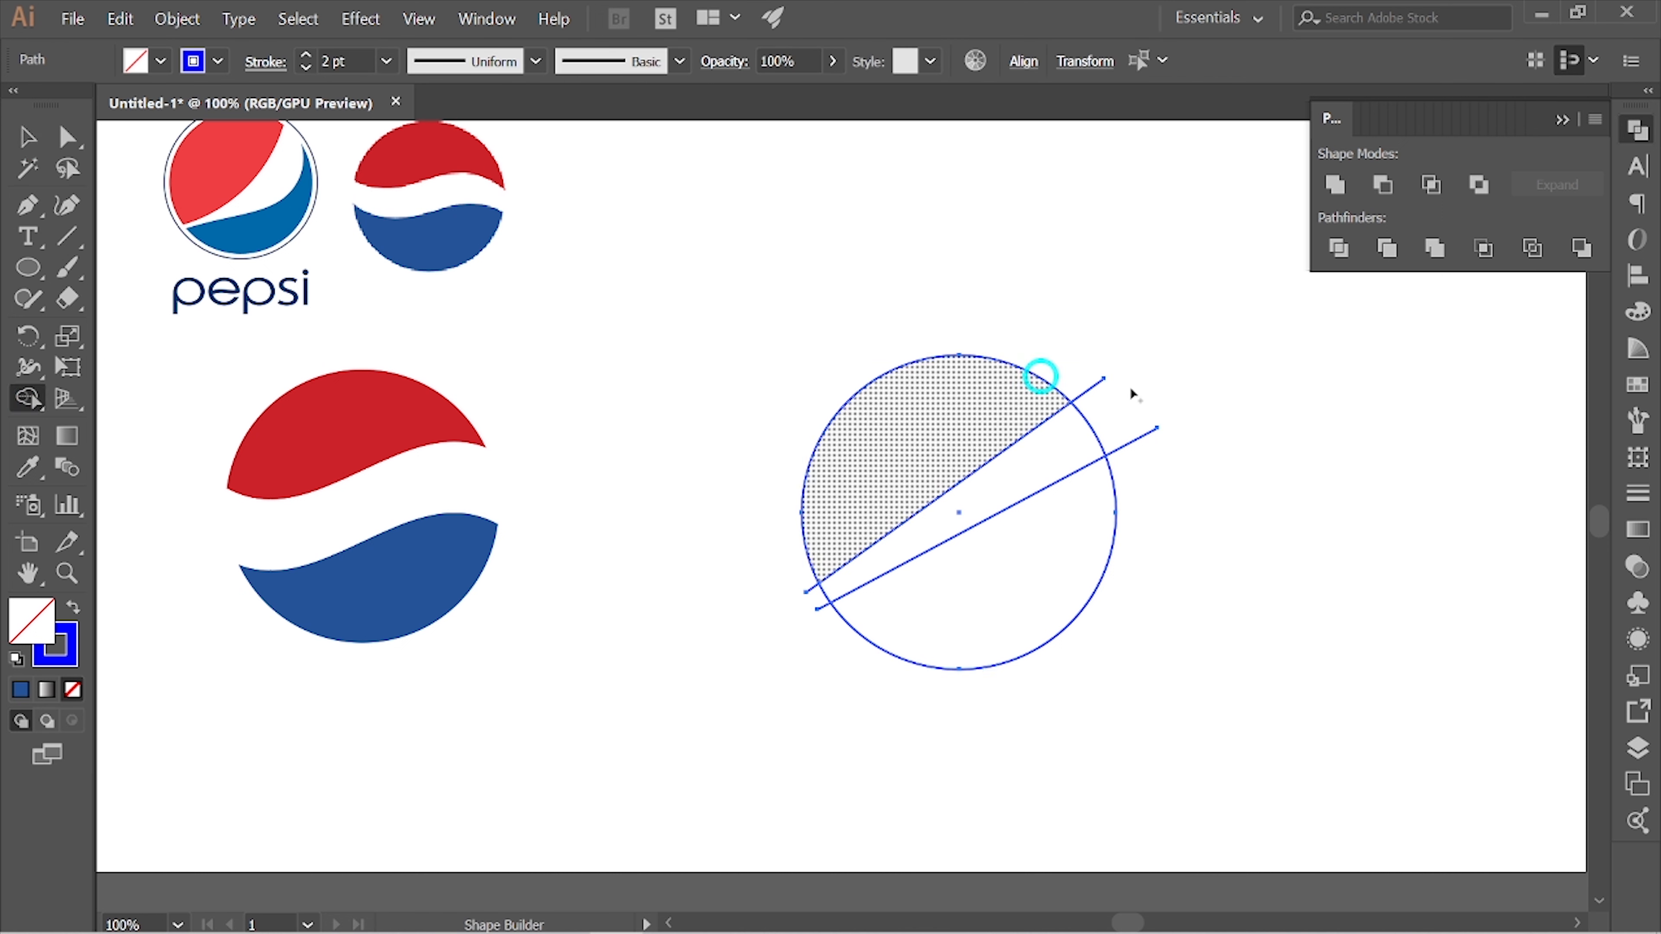
{"action": "left_click", "coordinate": [1094, 388], "text": "alt"}
{"action": "left_click", "coordinate": [1144, 438], "text": "alt"}
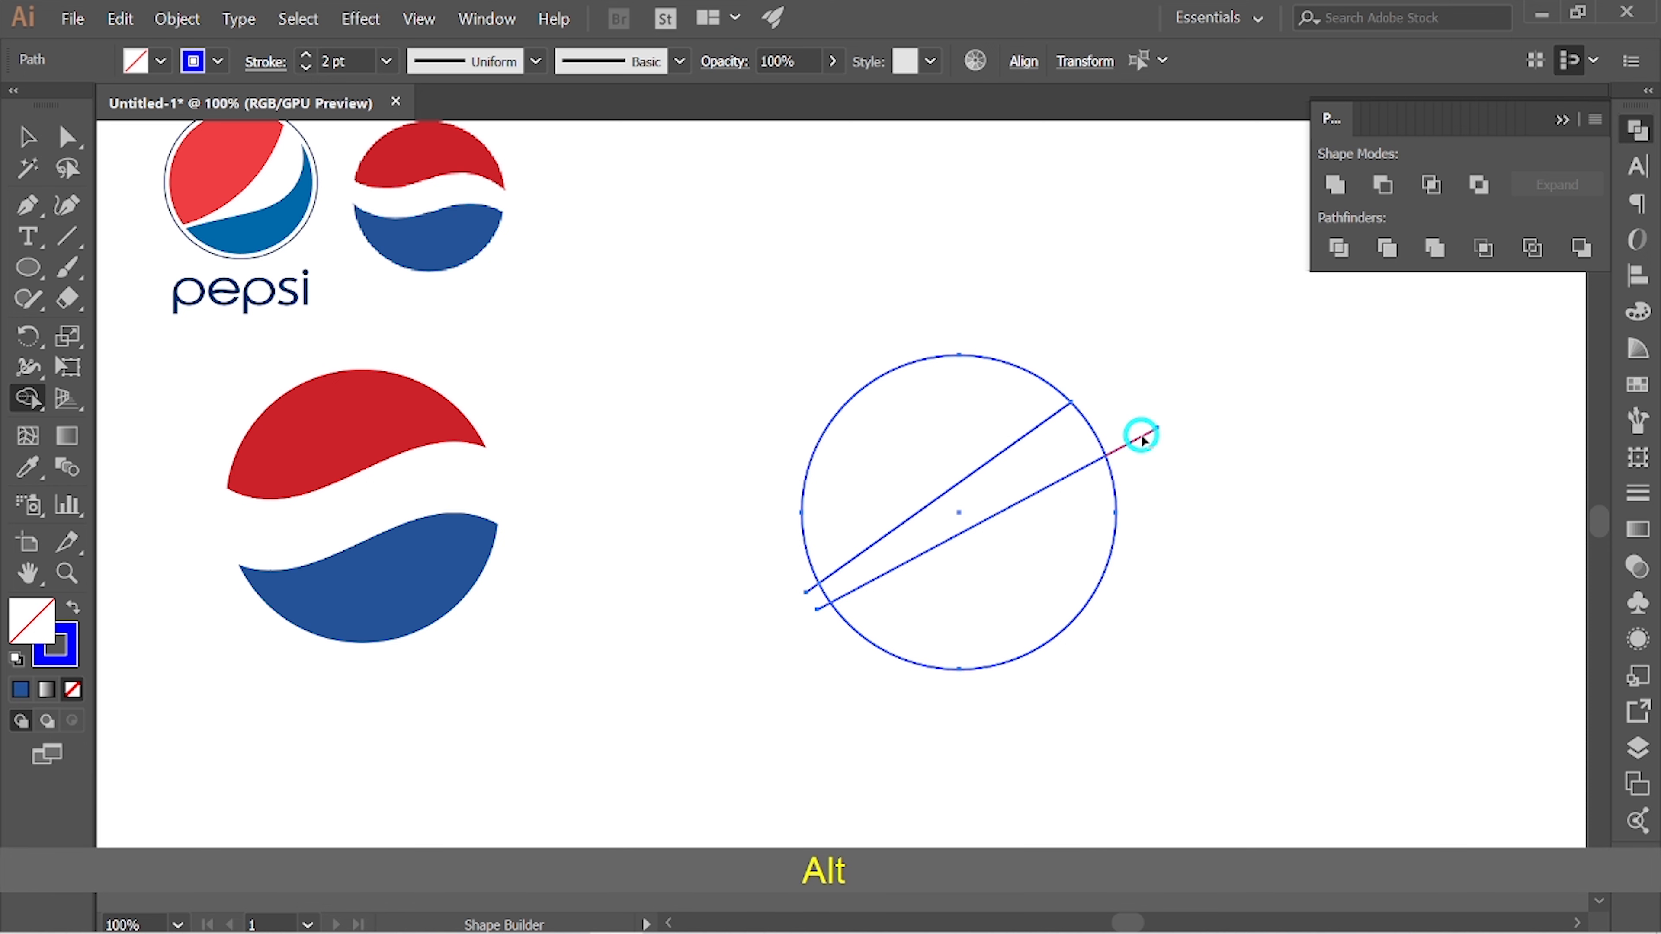
{"action": "left_click", "coordinate": [792, 579], "text": "alt"}
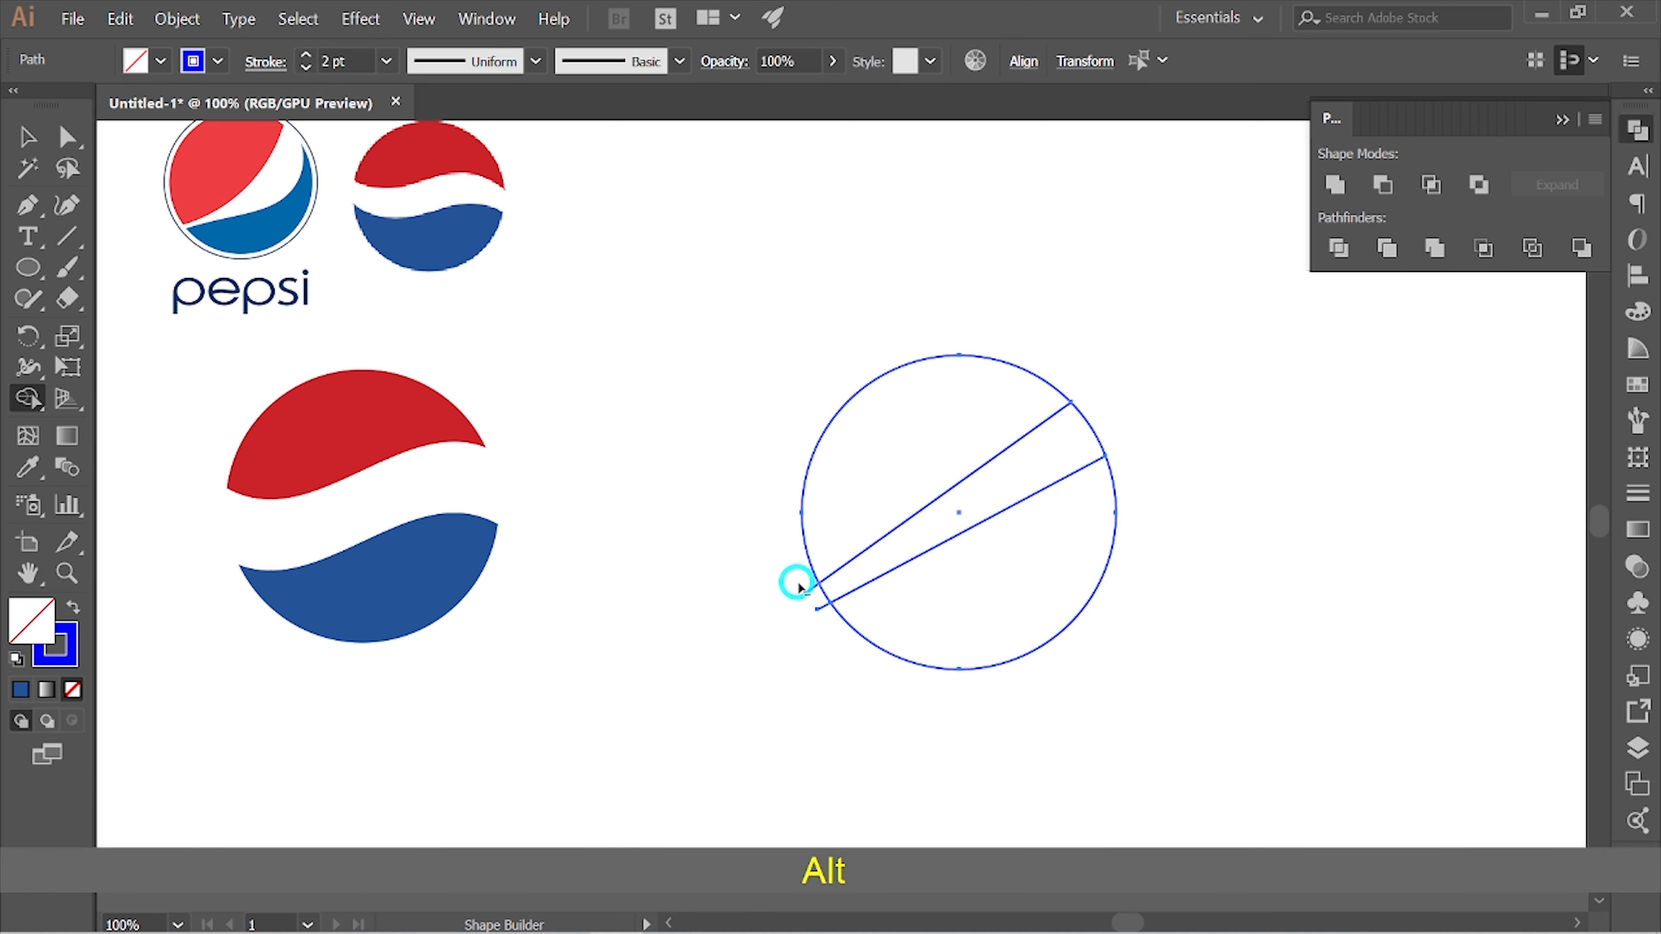
{"action": "left_click", "coordinate": [811, 601], "text": "alt"}
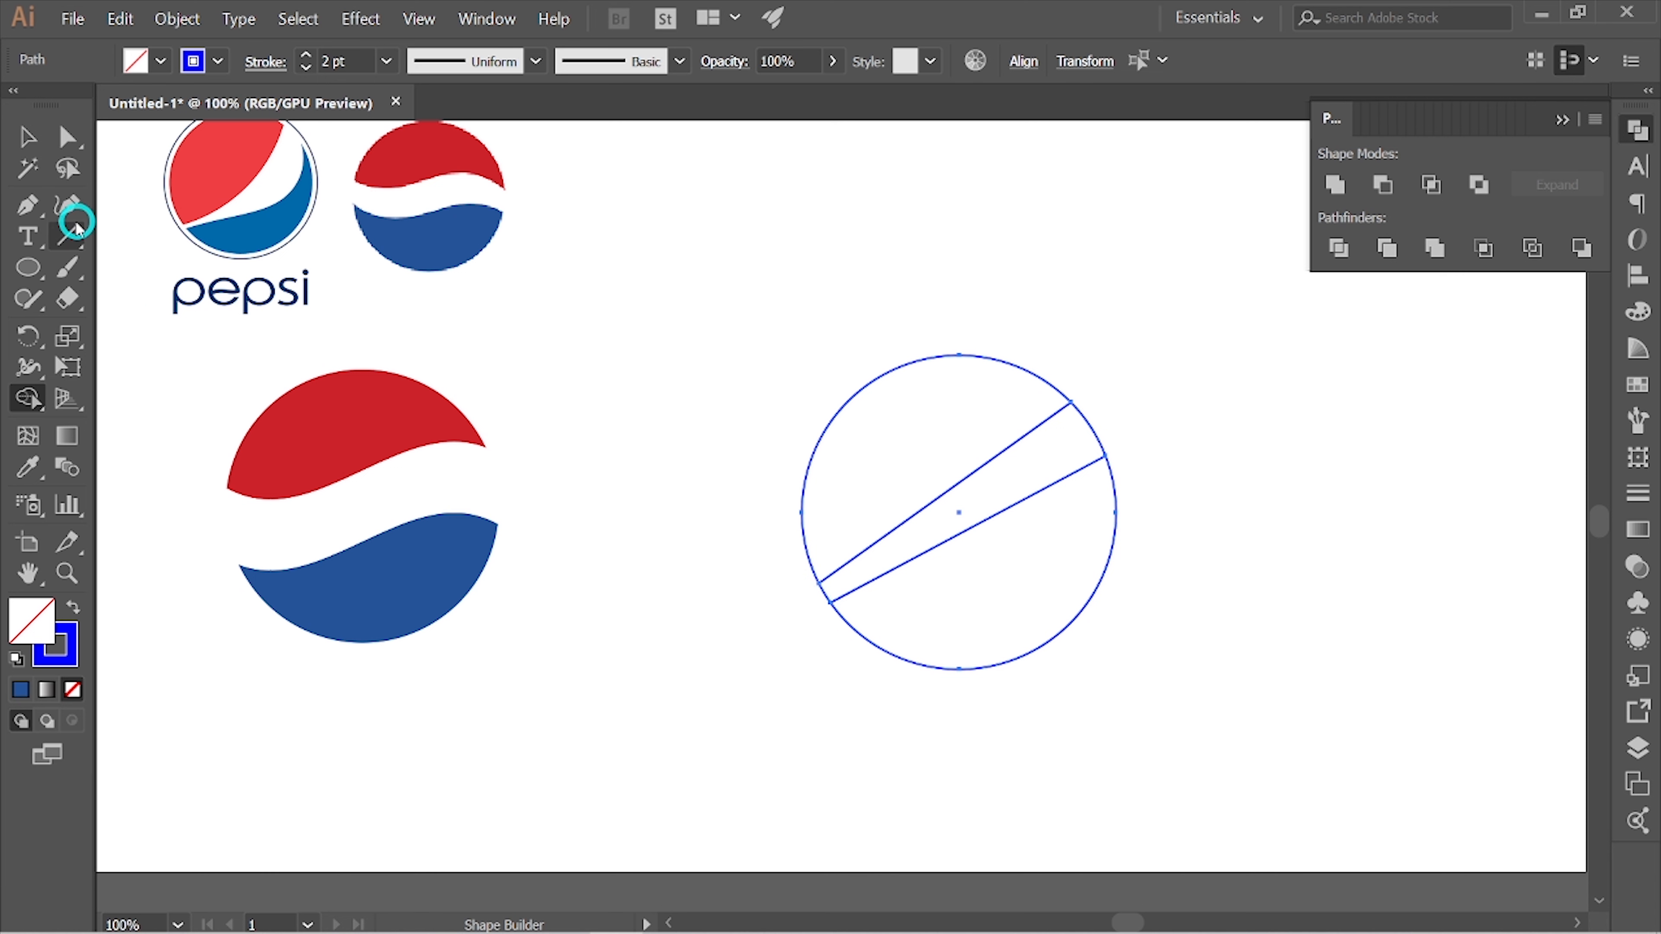
Bend both straight diagonal lines inside the circle into downward-bulging curves with the Anchor Point tool.
{"action": "left_click", "coordinate": [33, 211]}
{"action": "left_click_drag", "start_coordinate": [41, 220], "coordinate": [162, 292]}
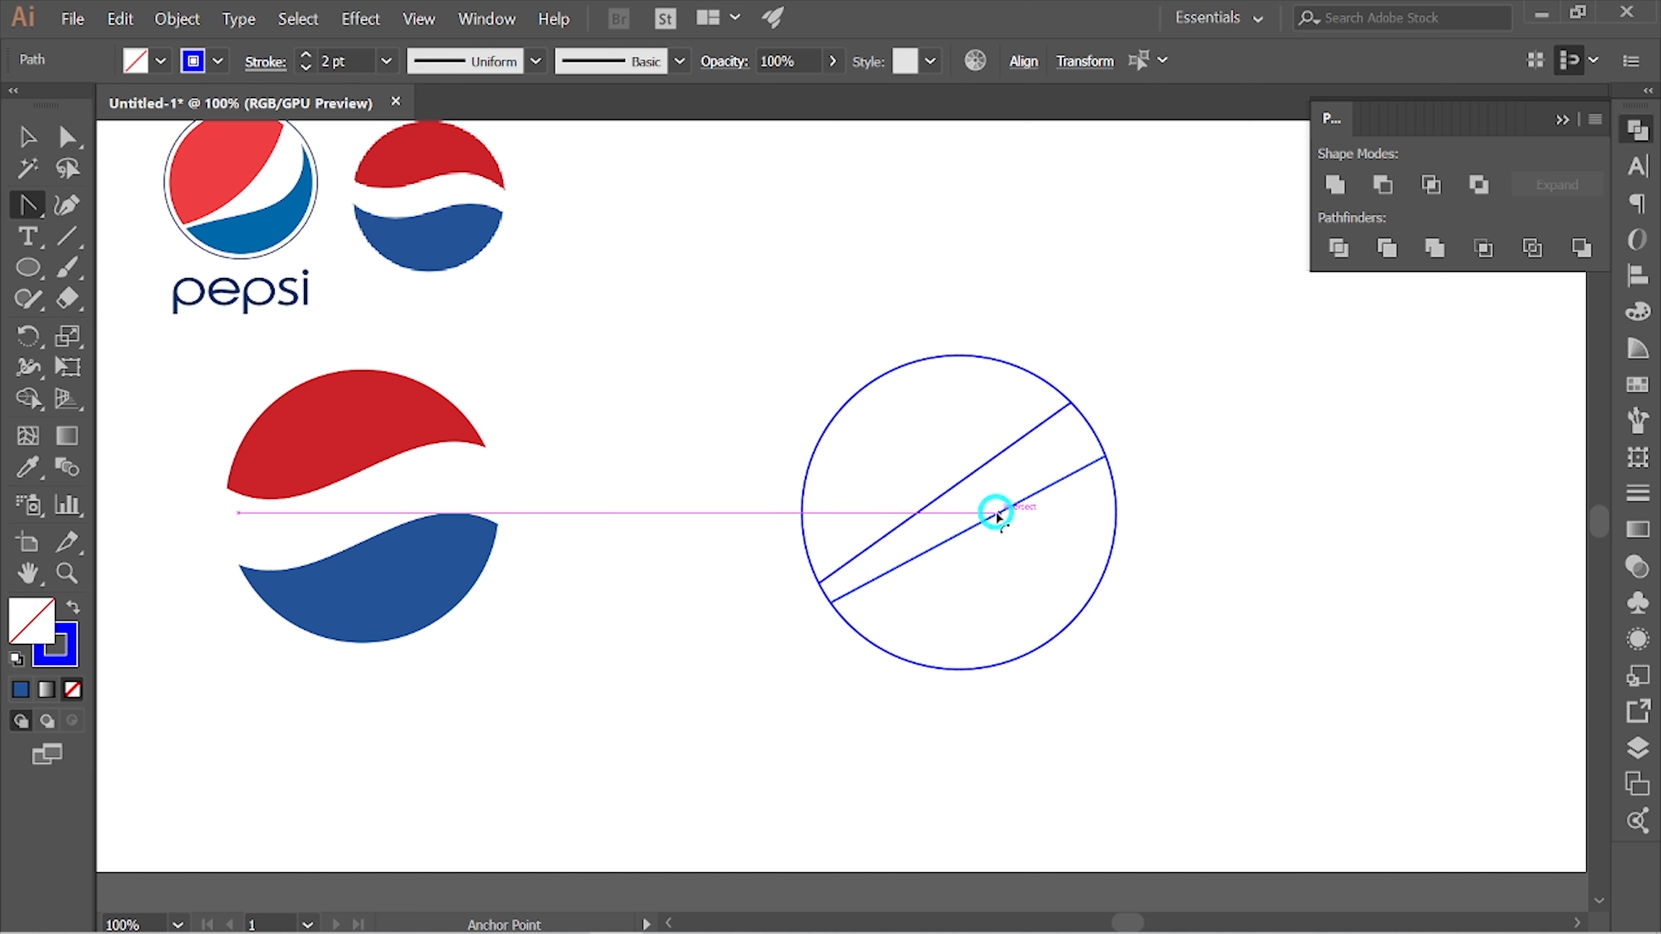
{"action": "left_click_drag", "start_coordinate": [996, 514], "coordinate": [979, 598]}
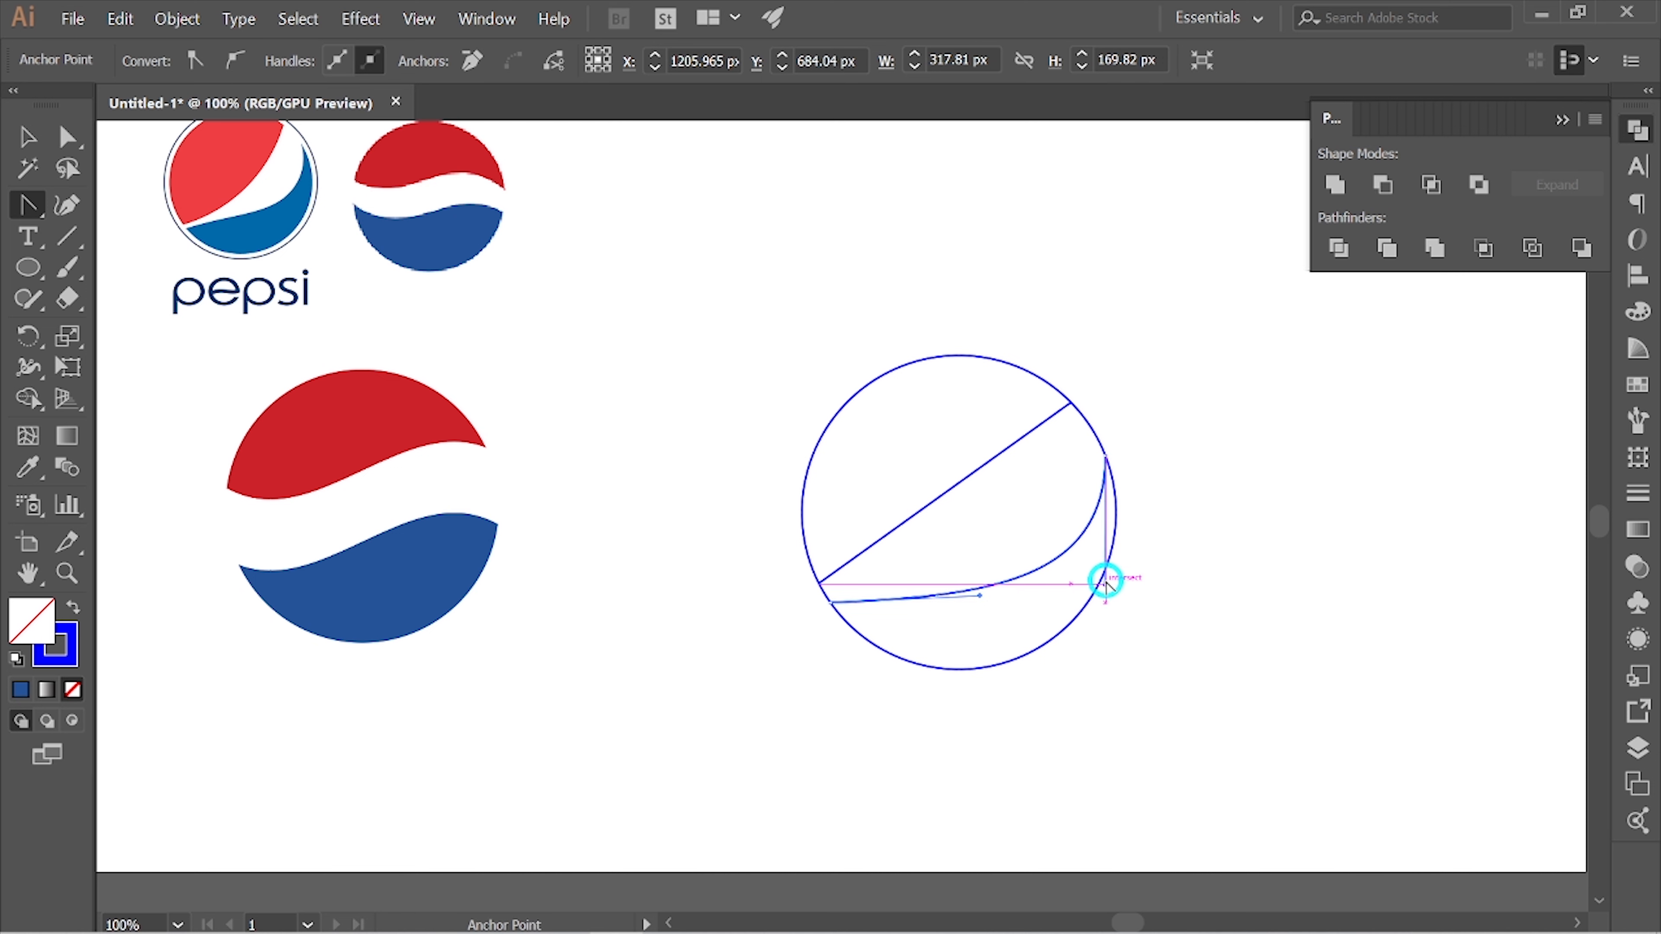
{"action": "left_click_drag", "start_coordinate": [1105, 586], "coordinate": [1097, 613]}
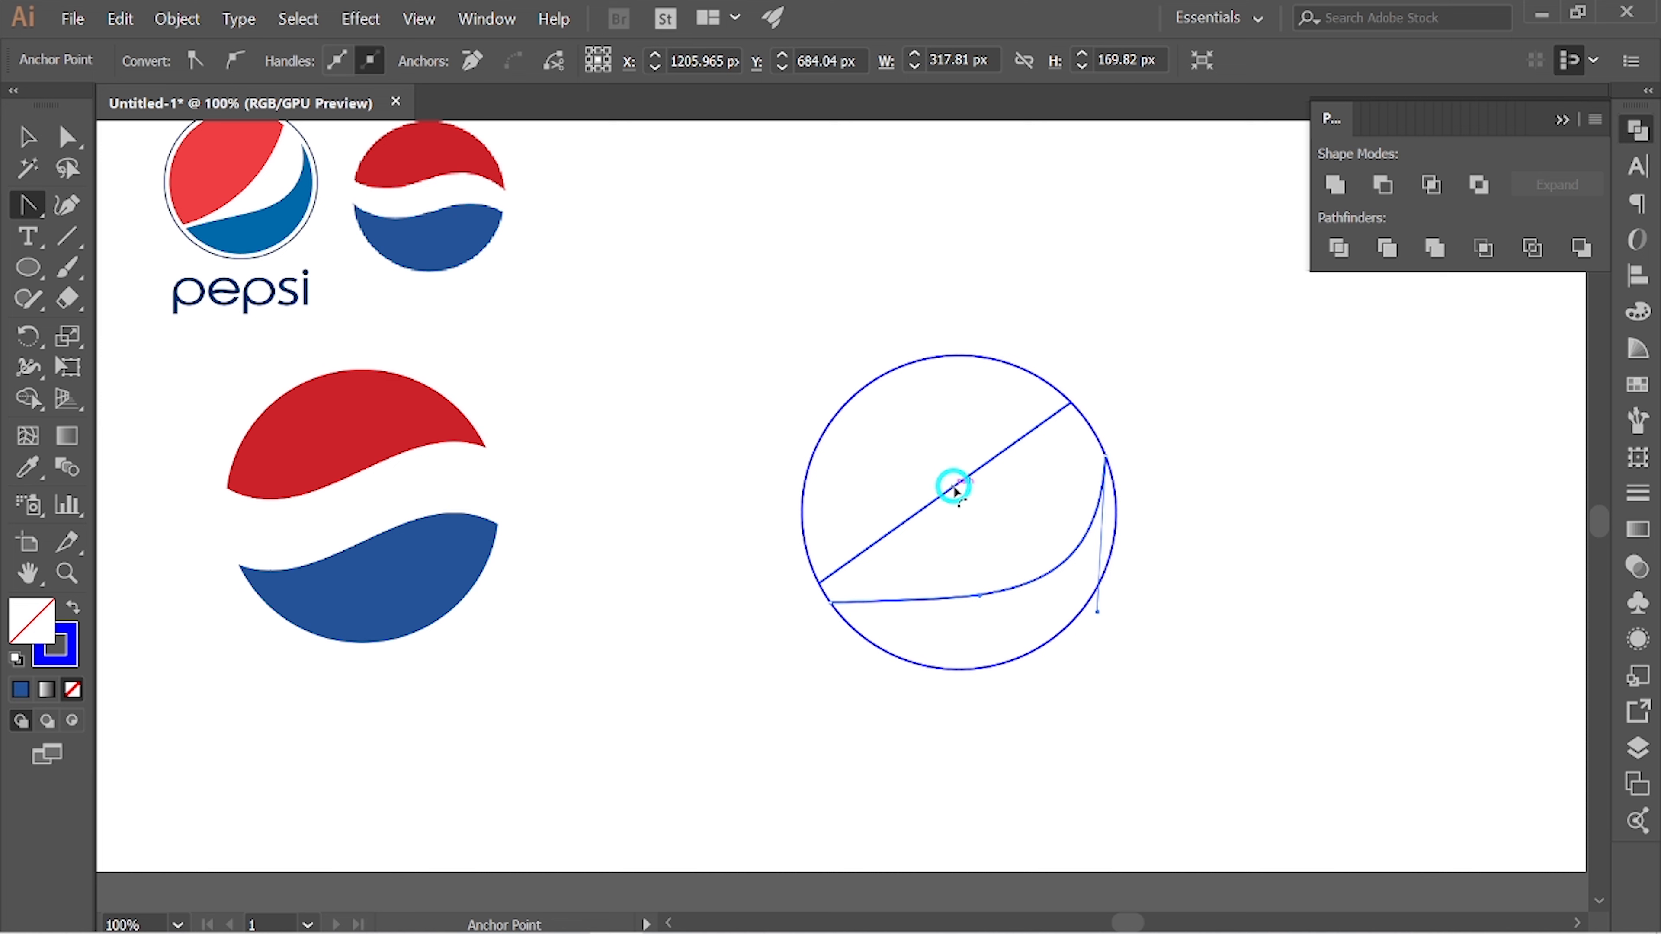
{"action": "left_click_drag", "start_coordinate": [953, 486], "coordinate": [992, 510]}
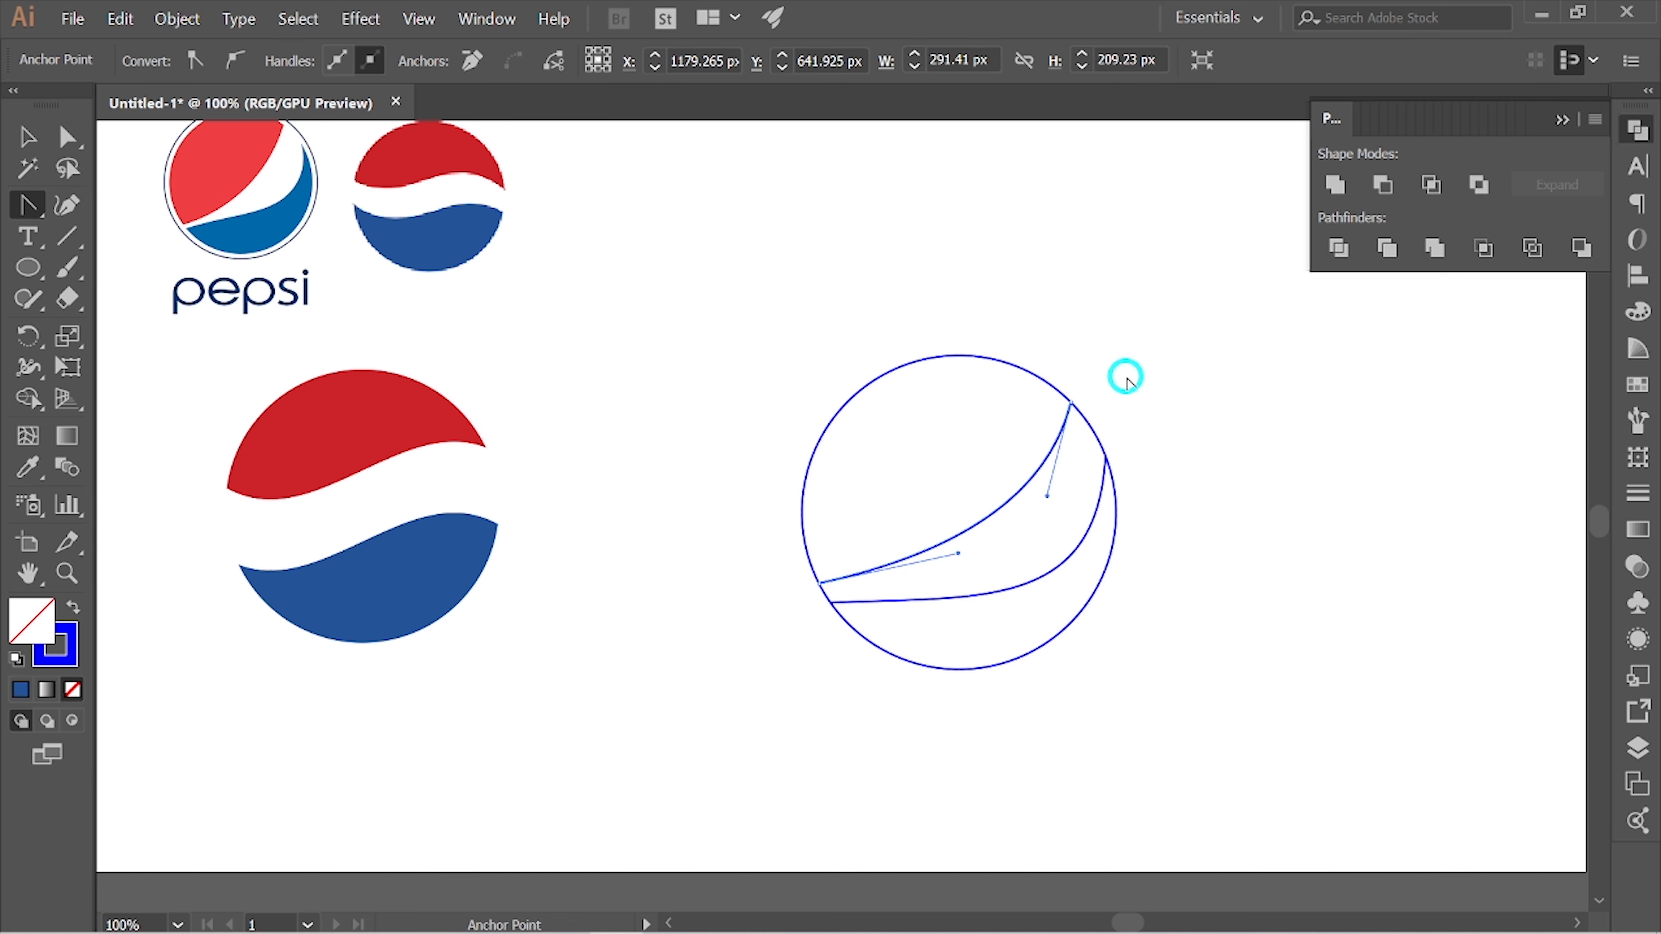
Refine the lower curve by pulling its left handle slightly down and its right handle slightly outward.
{"action": "left_click", "coordinate": [1056, 571]}
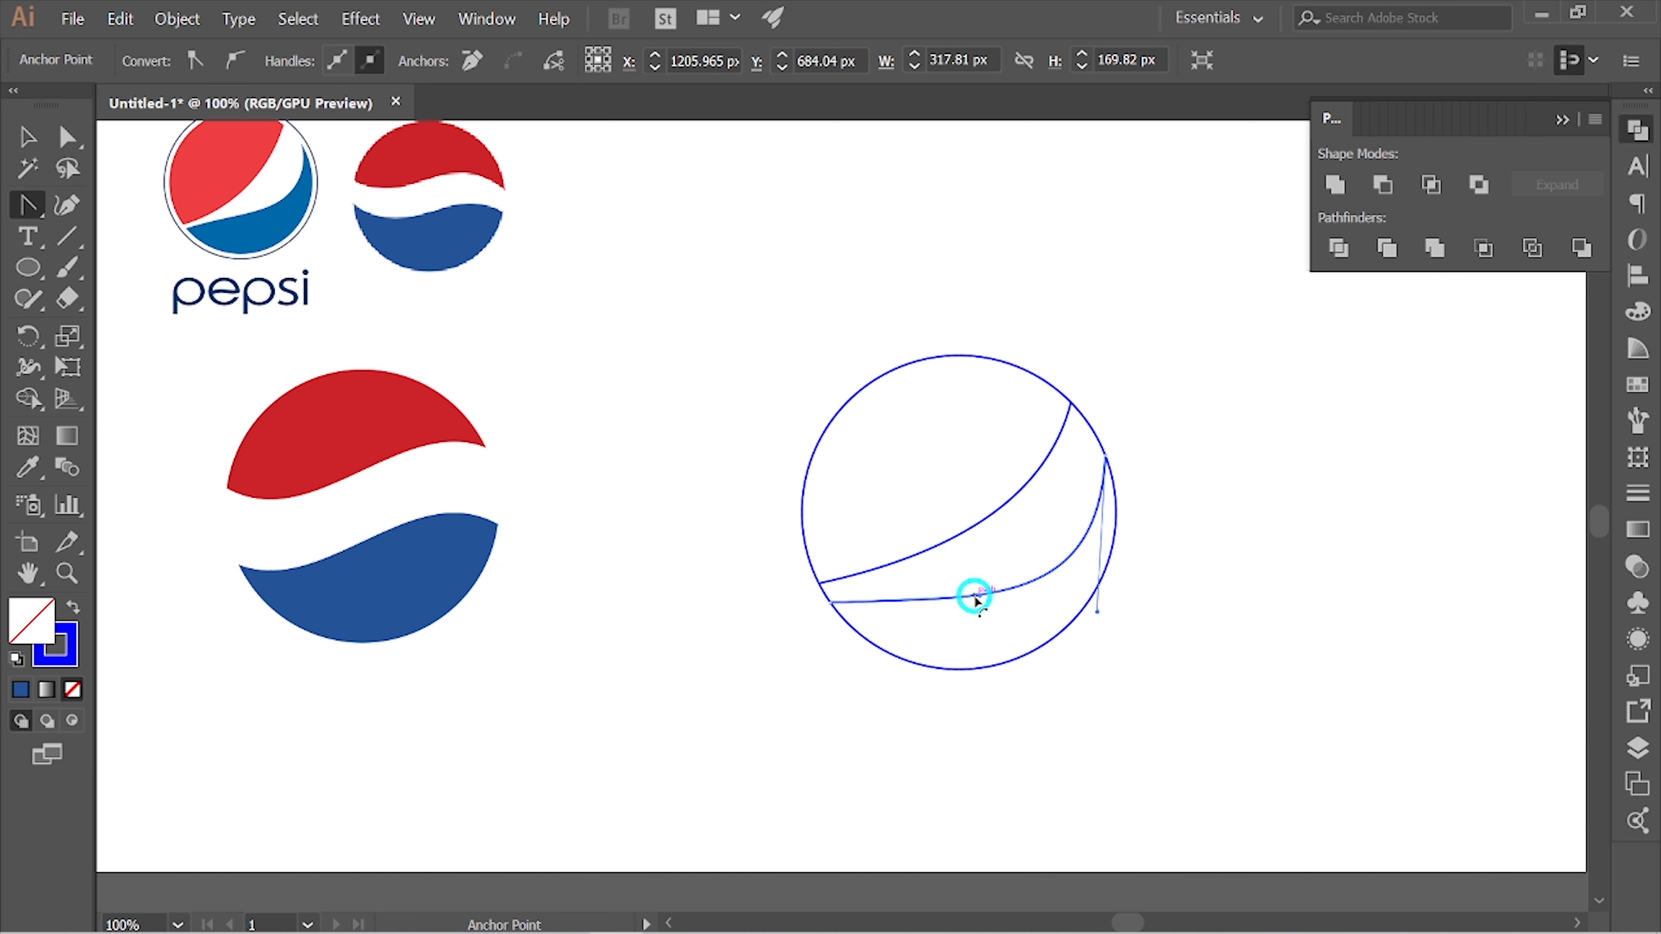
{"action": "left_click_drag", "start_coordinate": [979, 597], "coordinate": [980, 613]}
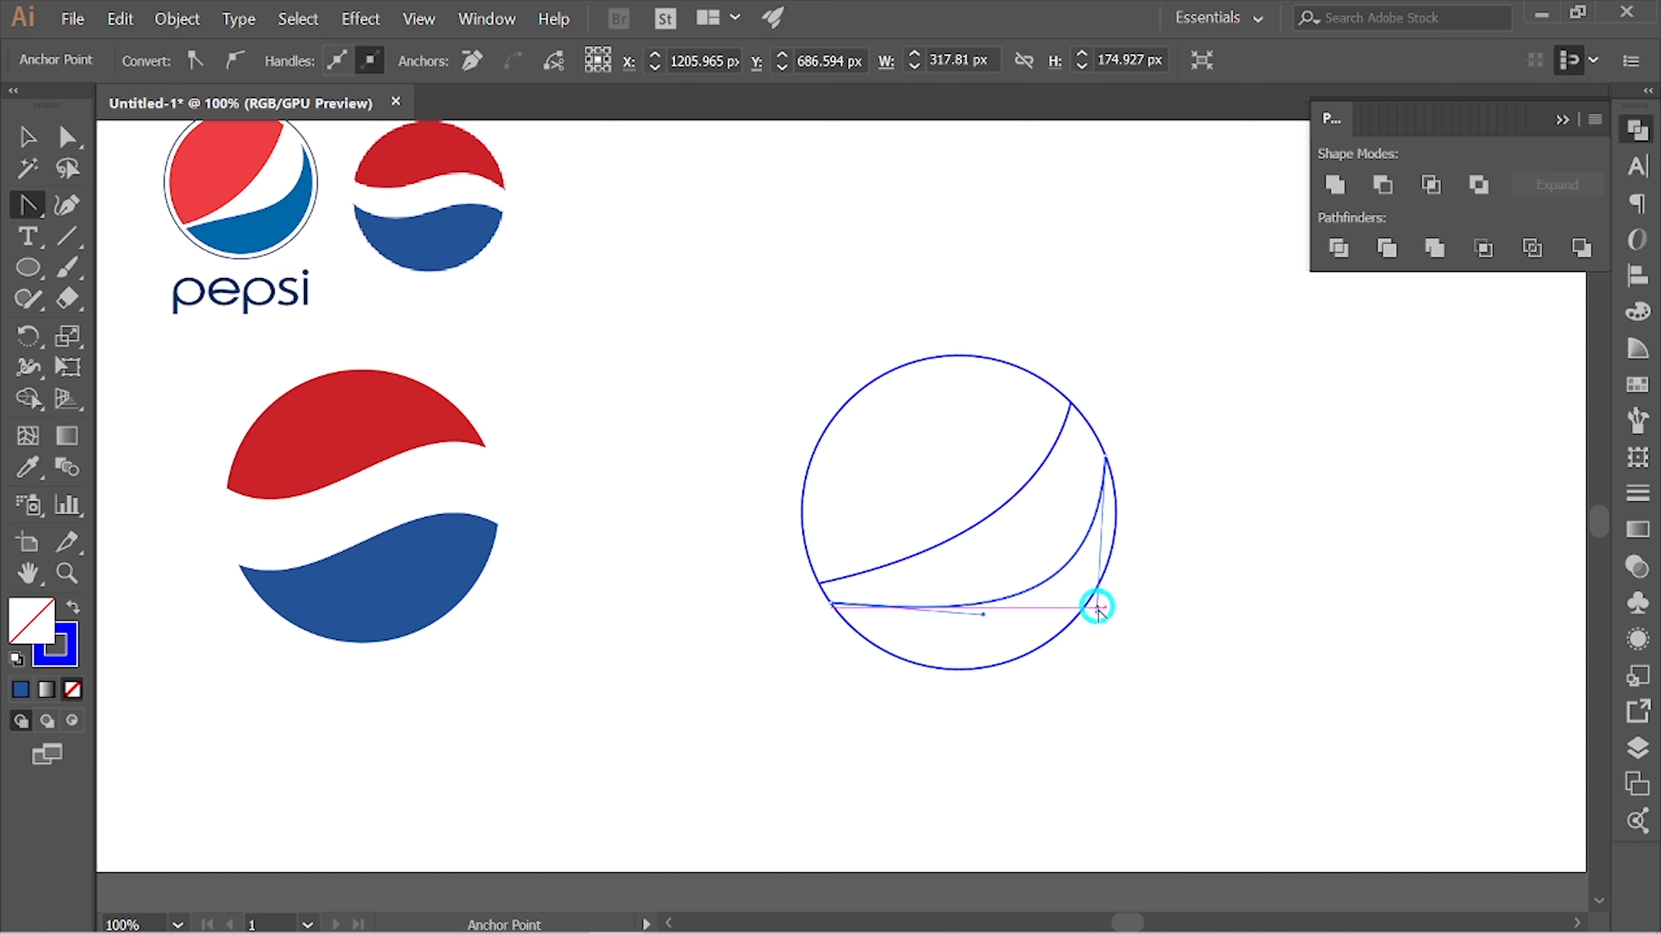
{"action": "left_click_drag", "start_coordinate": [1097, 613], "coordinate": [1114, 601]}
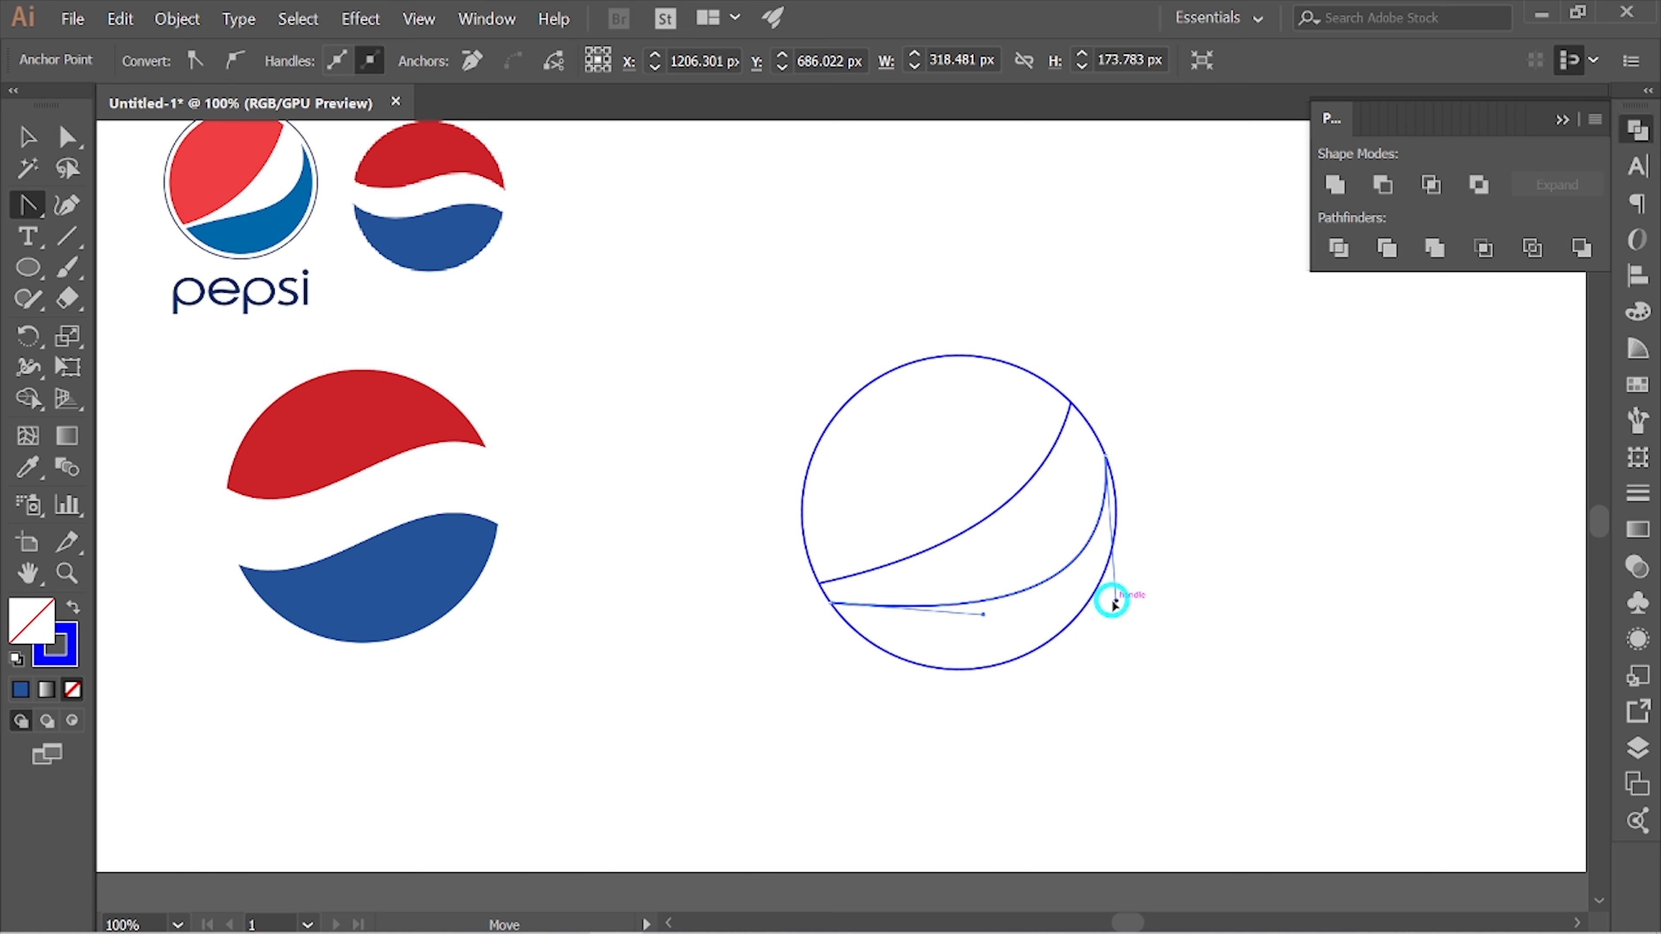
Split the circle along both curves into three separate shapes with the Shape Builder.
{"action": "left_click", "coordinate": [14, 131]}
{"action": "left_click", "coordinate": [796, 341]}
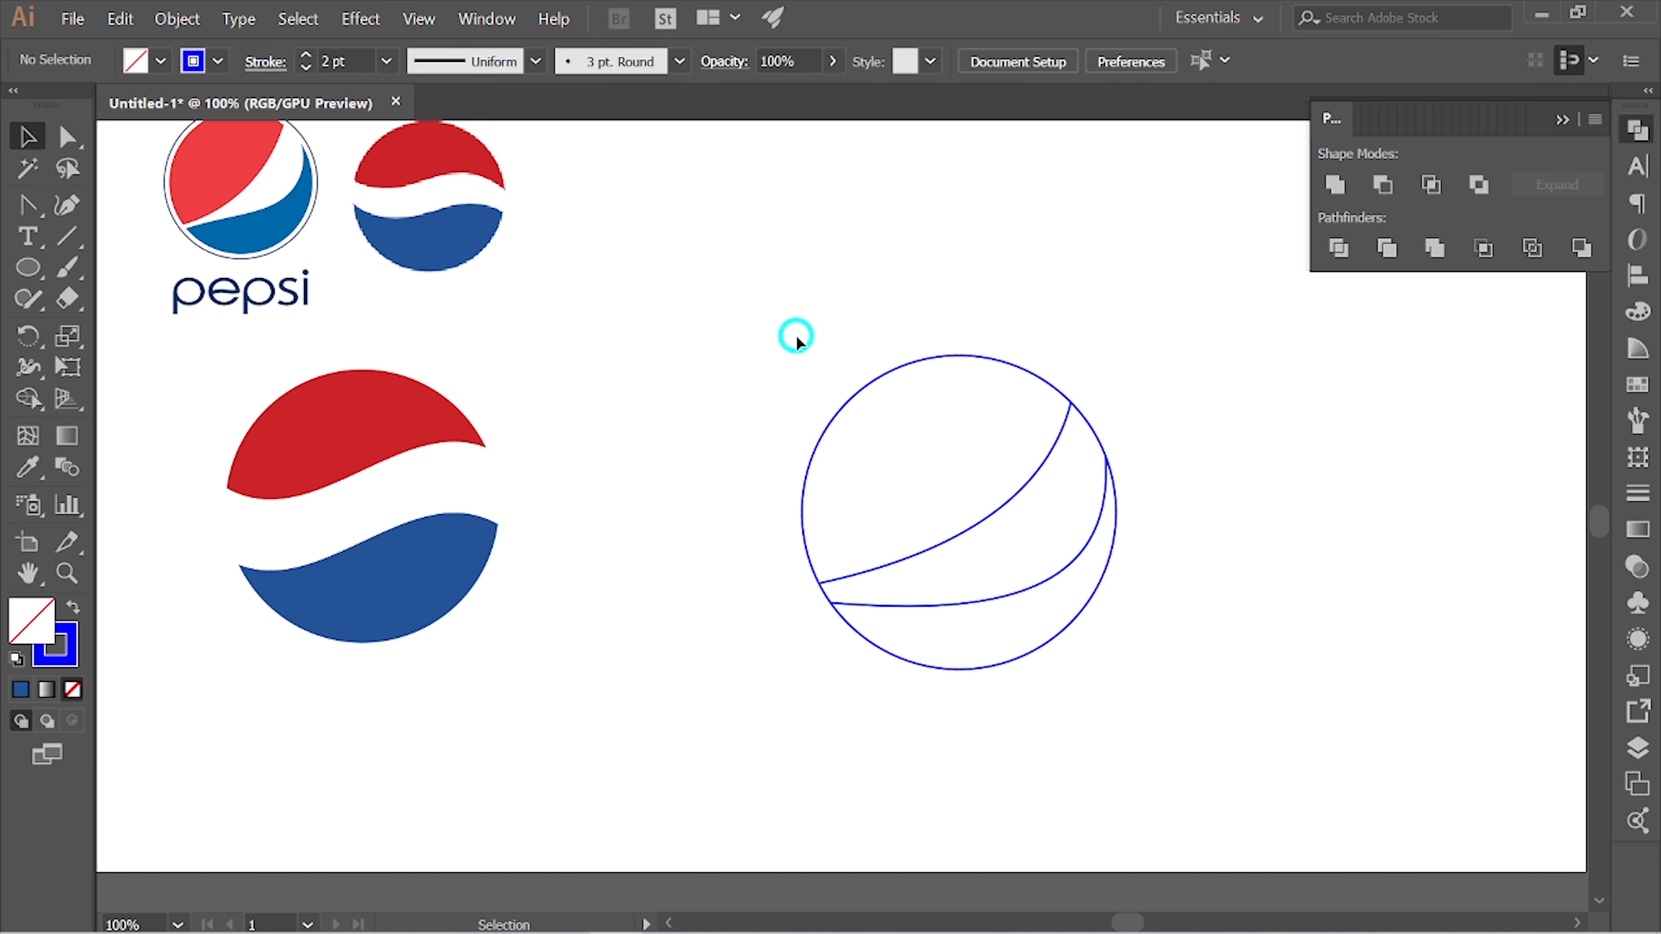
{"action": "left_click_drag", "start_coordinate": [850, 380], "coordinate": [1158, 689]}
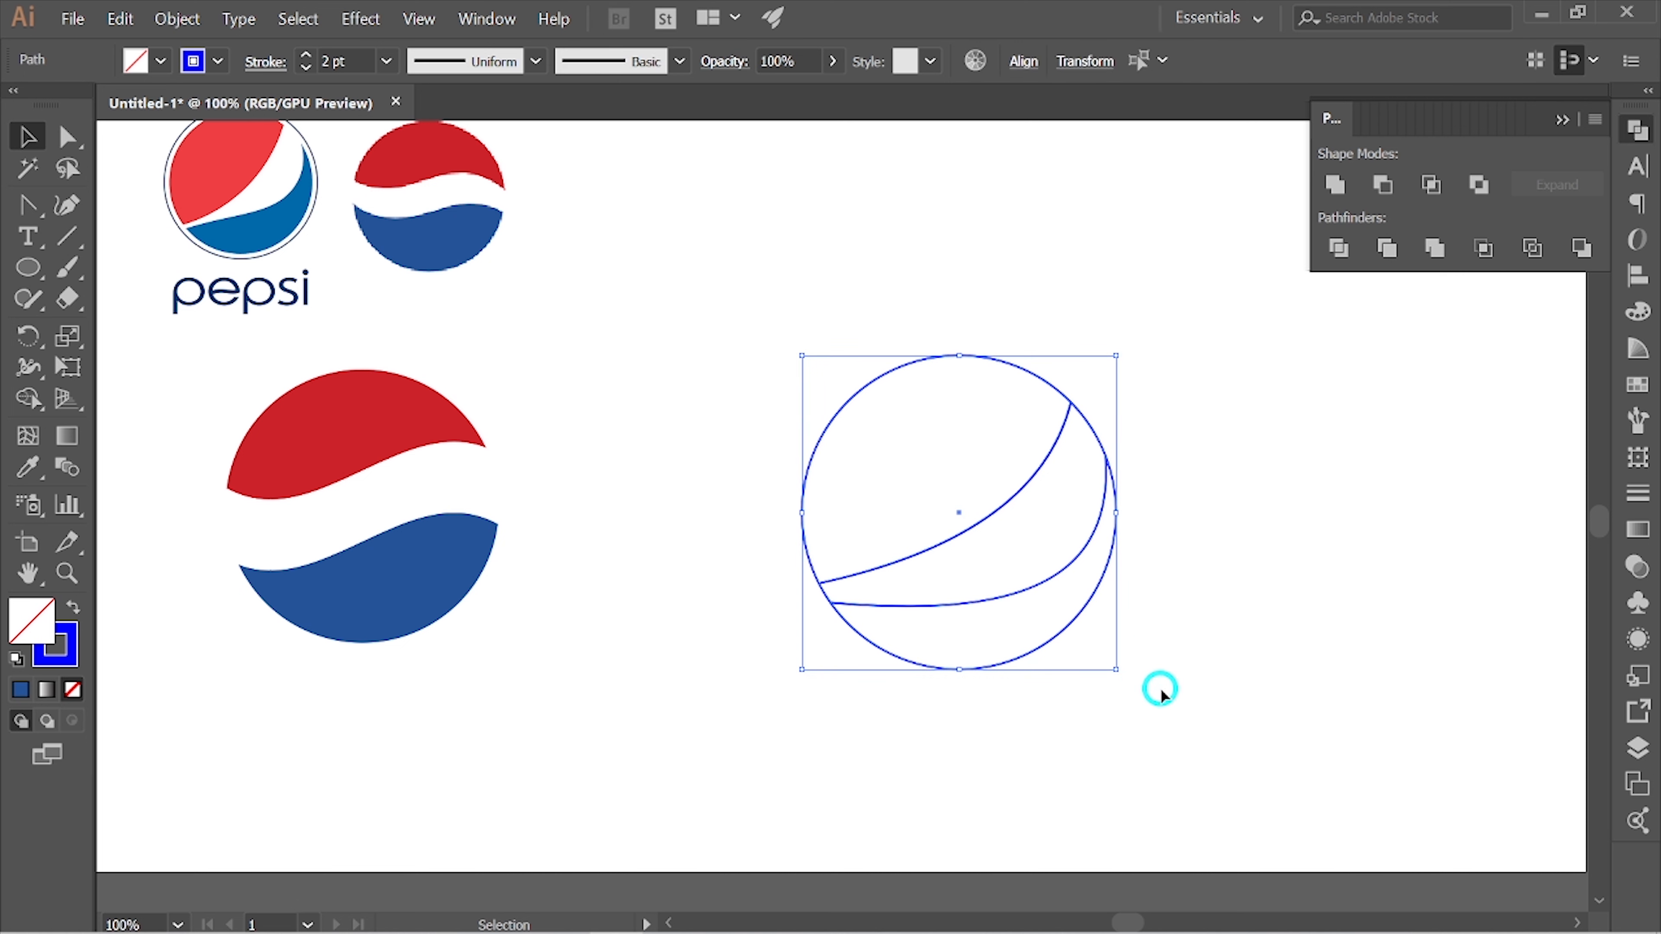
{"action": "left_click", "coordinate": [30, 396]}
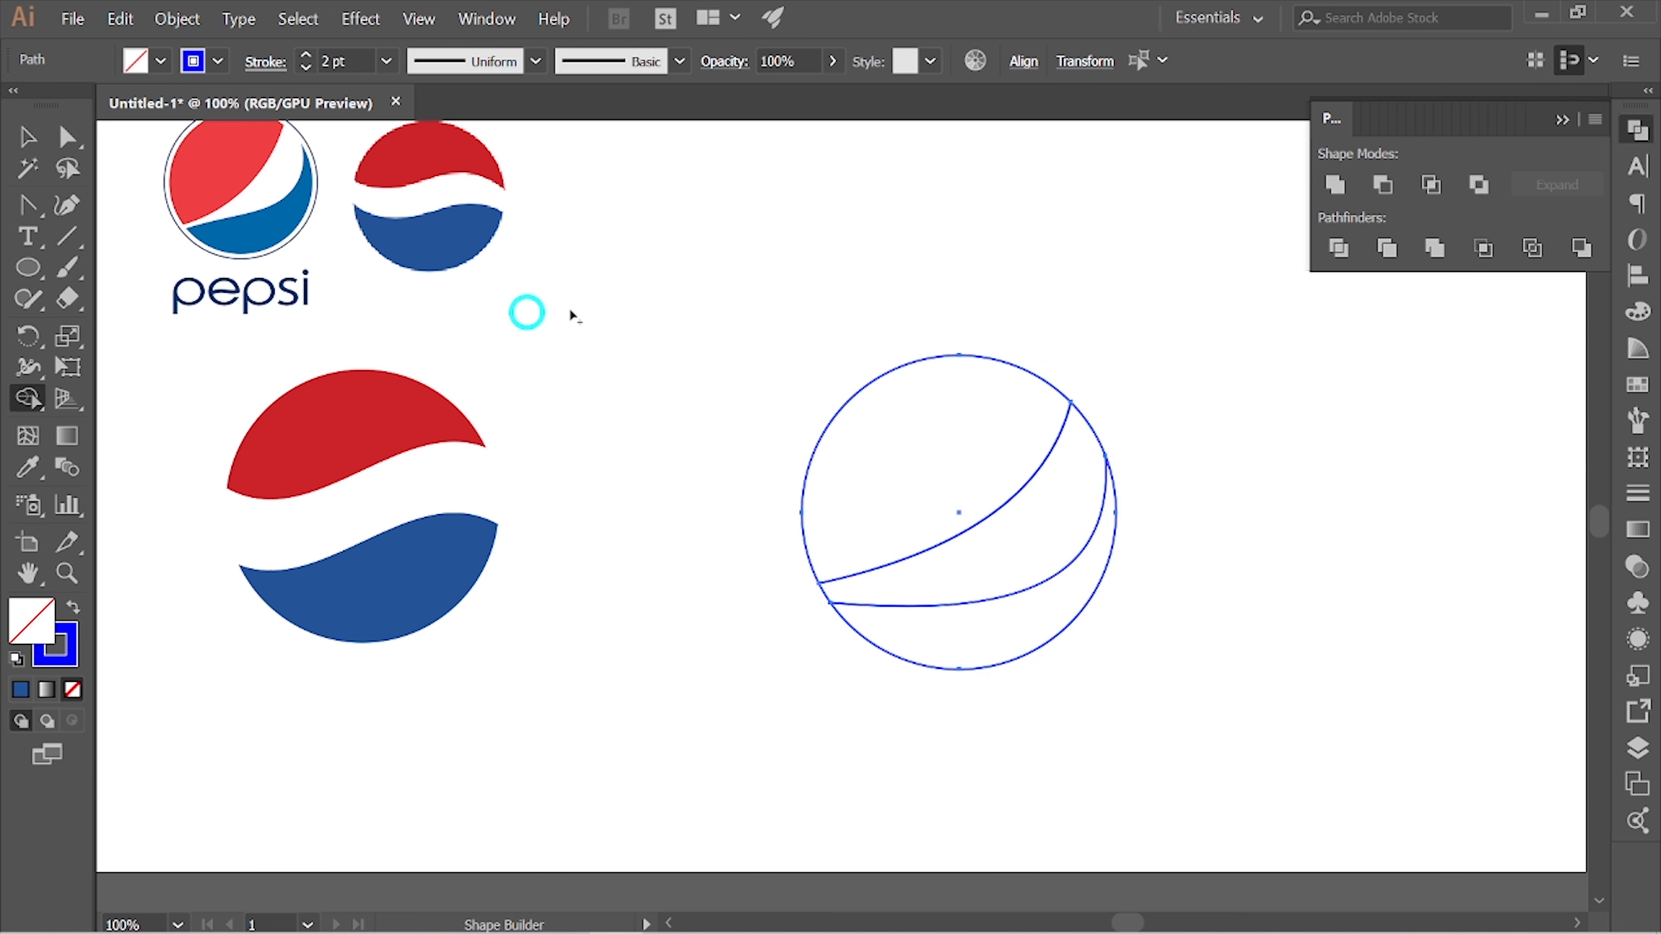
{"action": "left_click", "coordinate": [935, 465]}
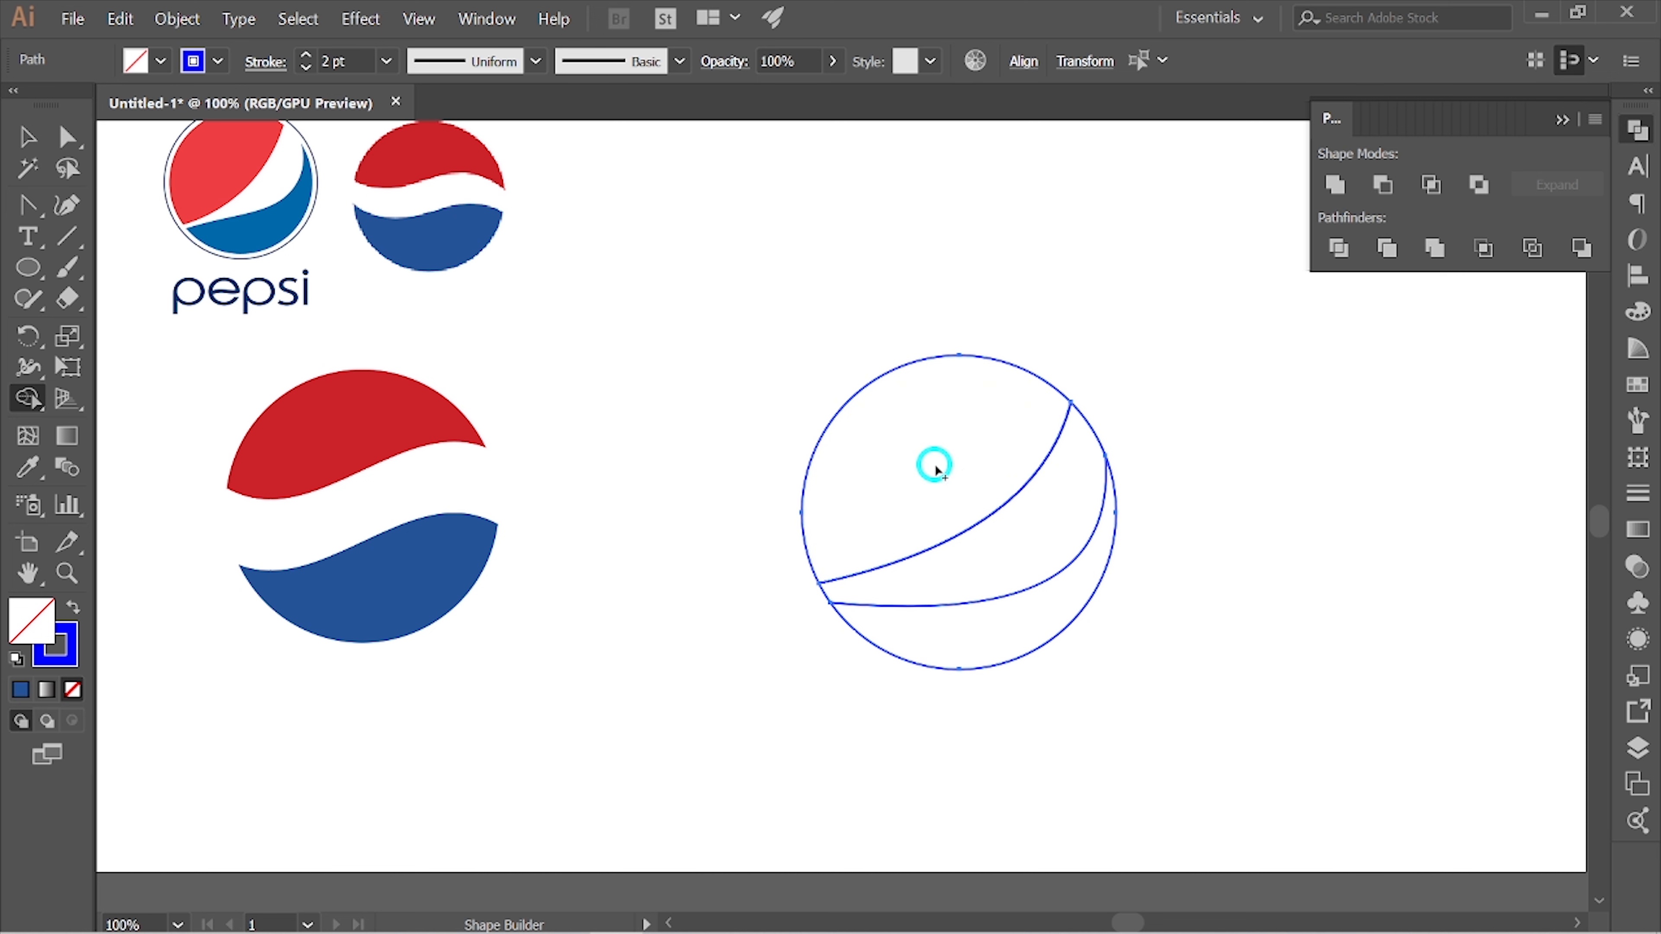
{"action": "left_click", "coordinate": [1038, 535]}
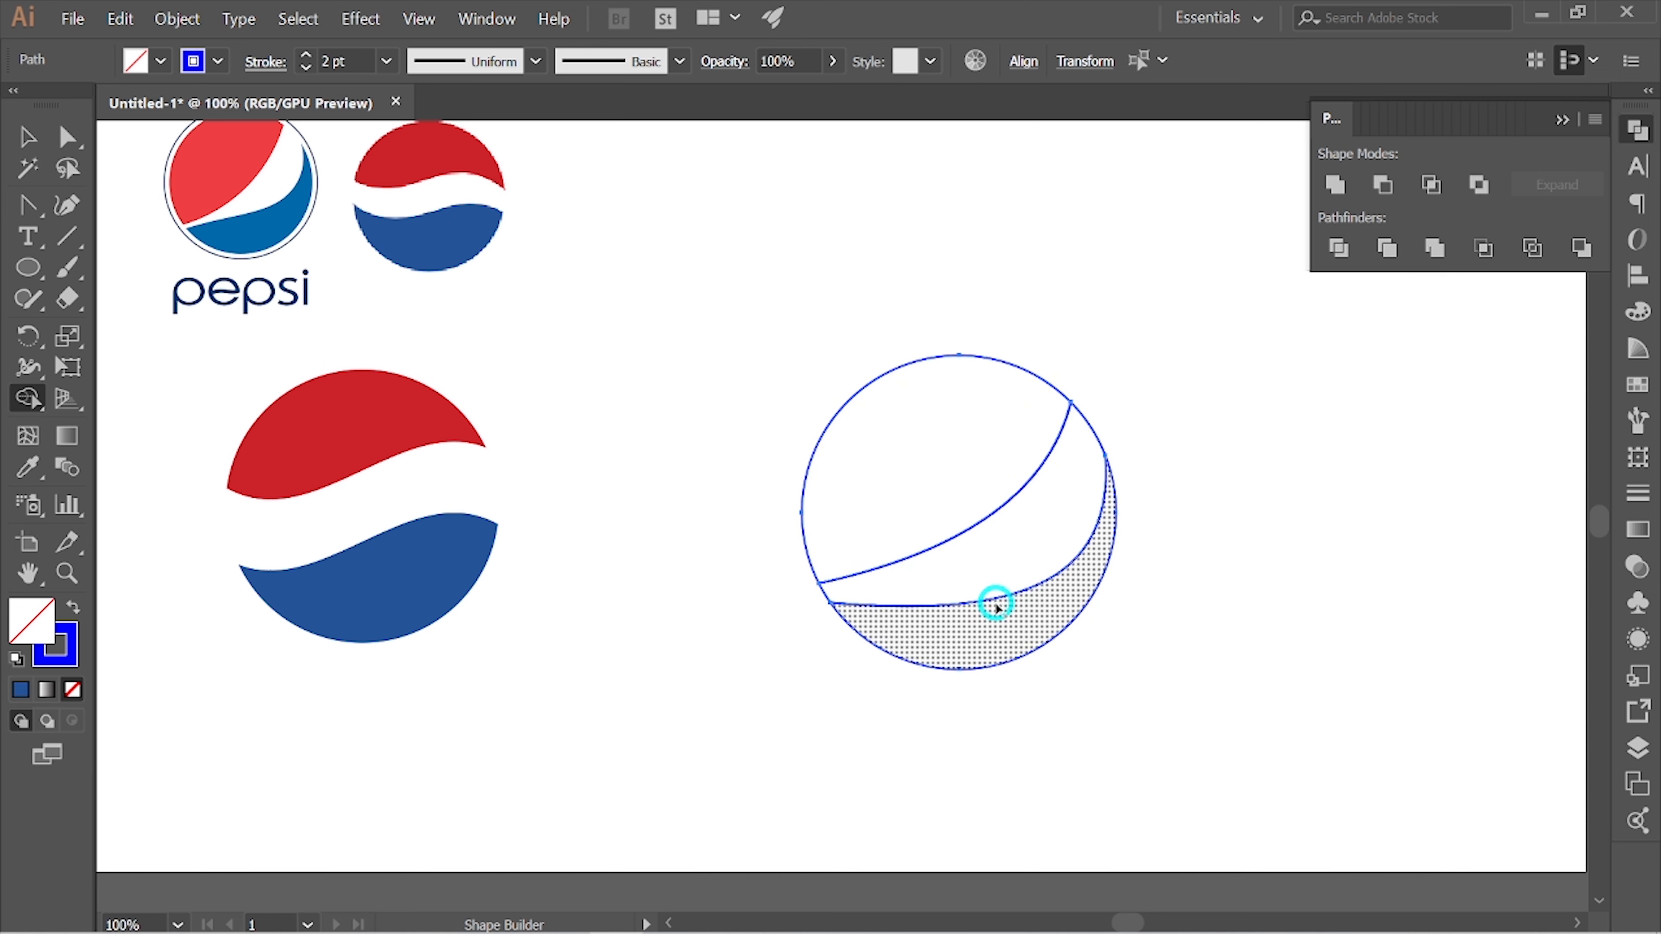
{"action": "left_click", "coordinate": [986, 625]}
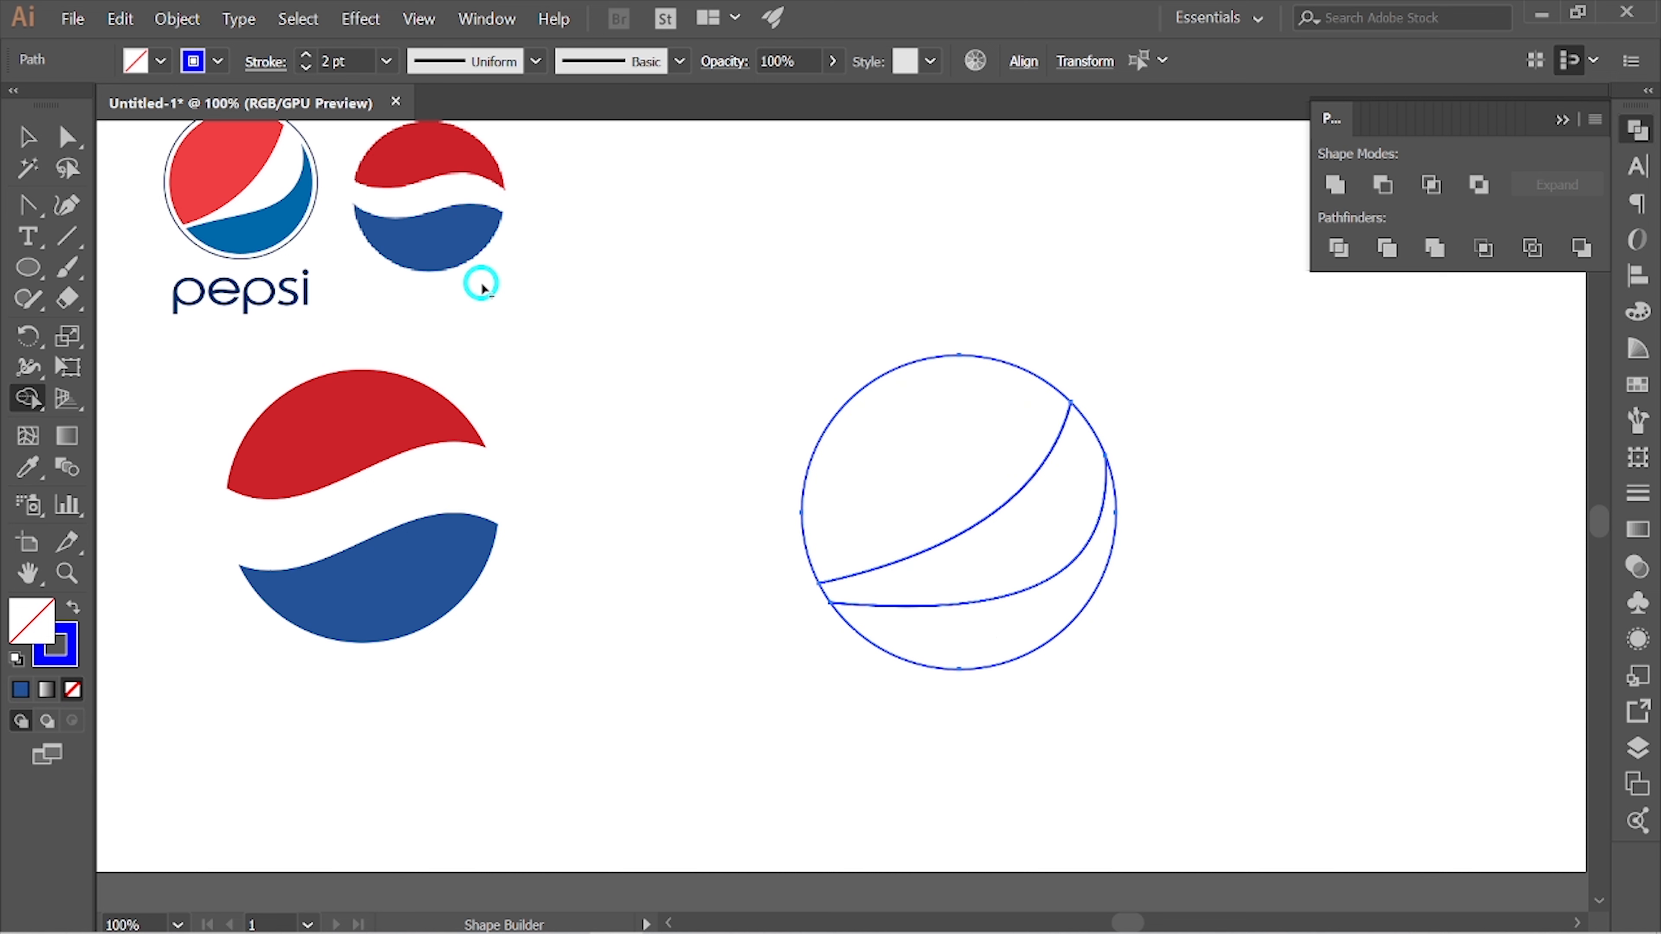
Apply the bright red of the newer reference logo to the globe's upper shape with the Eyedropper.
{"action": "left_click", "coordinate": [26, 137]}
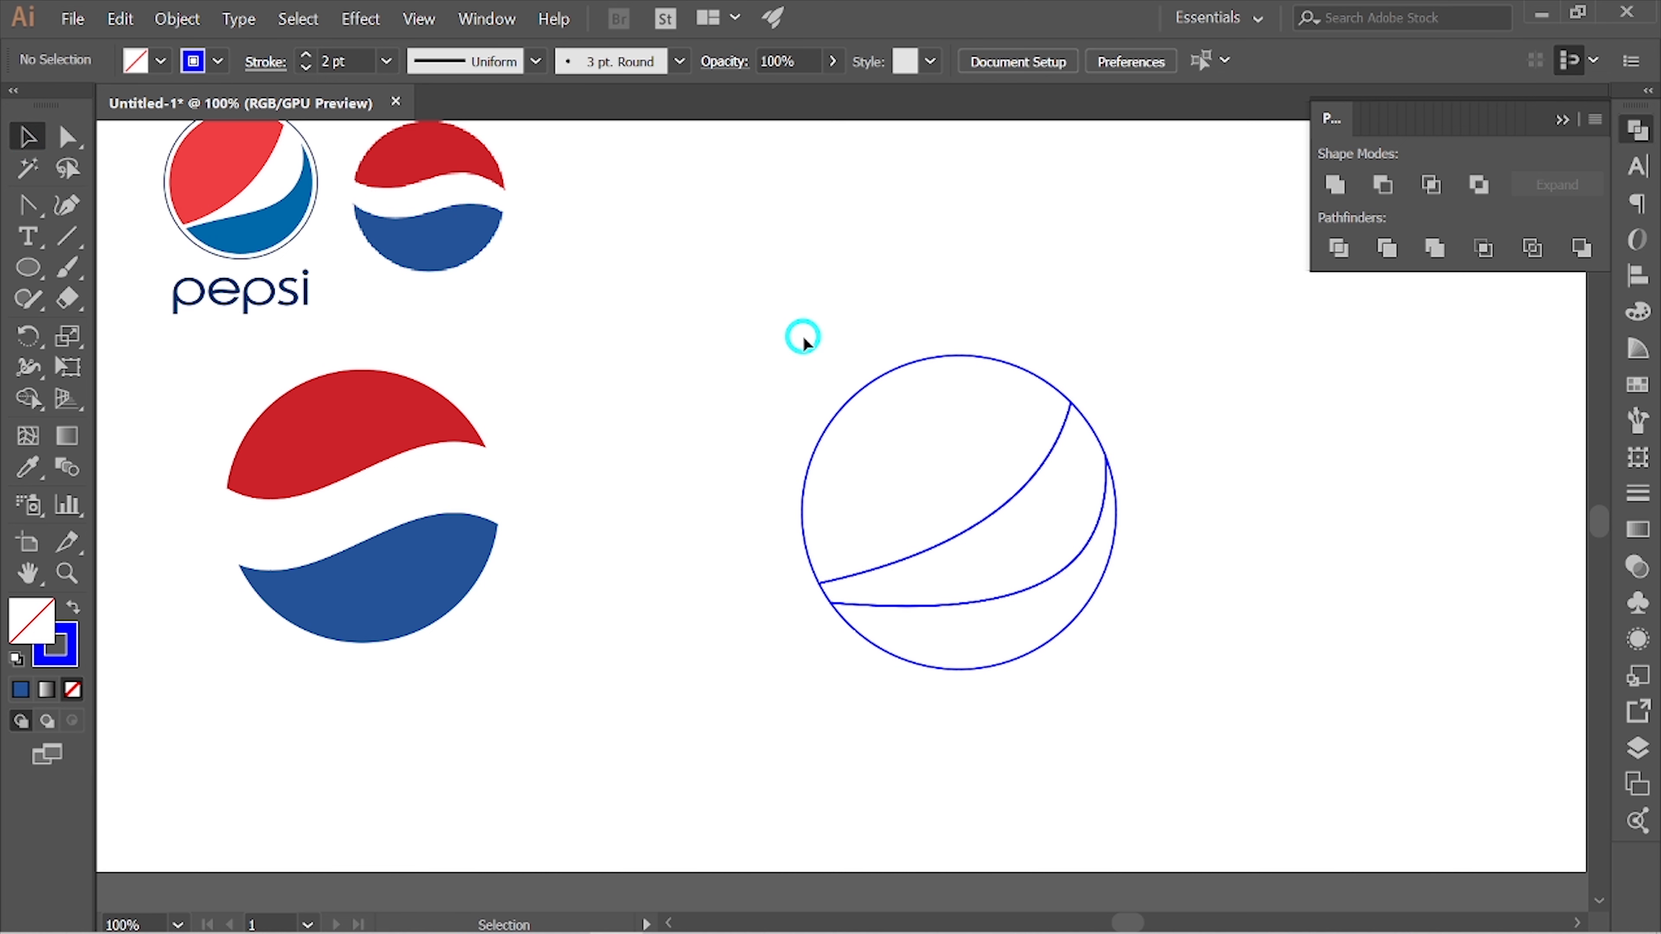
{"action": "left_click_drag", "start_coordinate": [803, 333], "coordinate": [922, 435]}
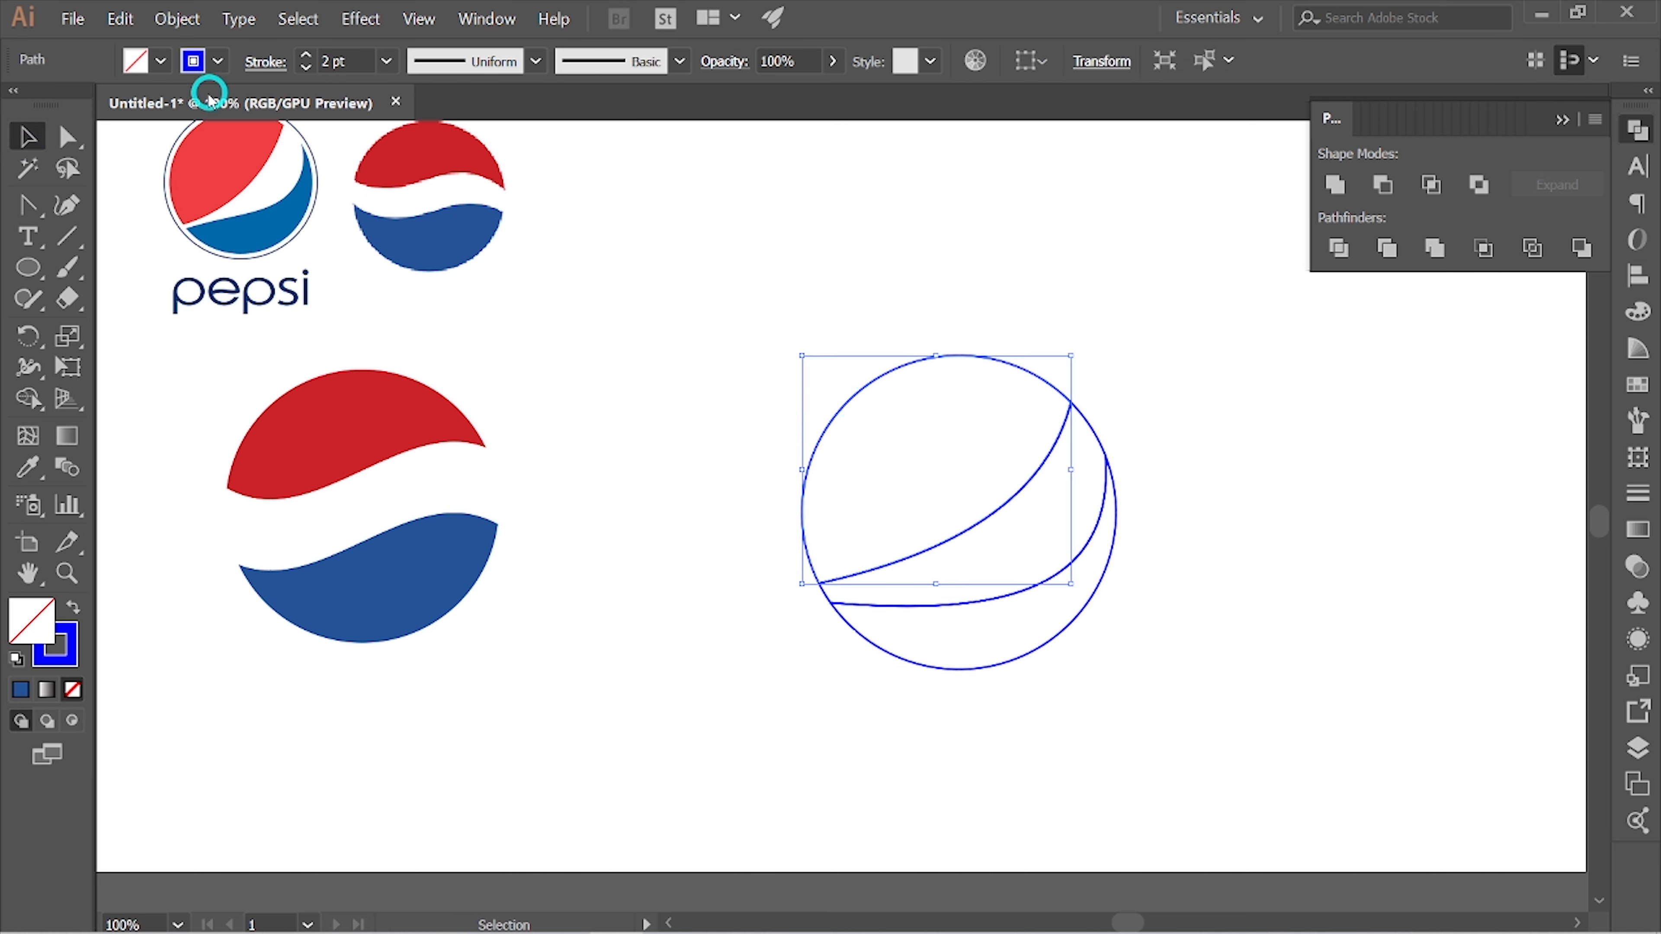
{"action": "left_click", "coordinate": [29, 468]}
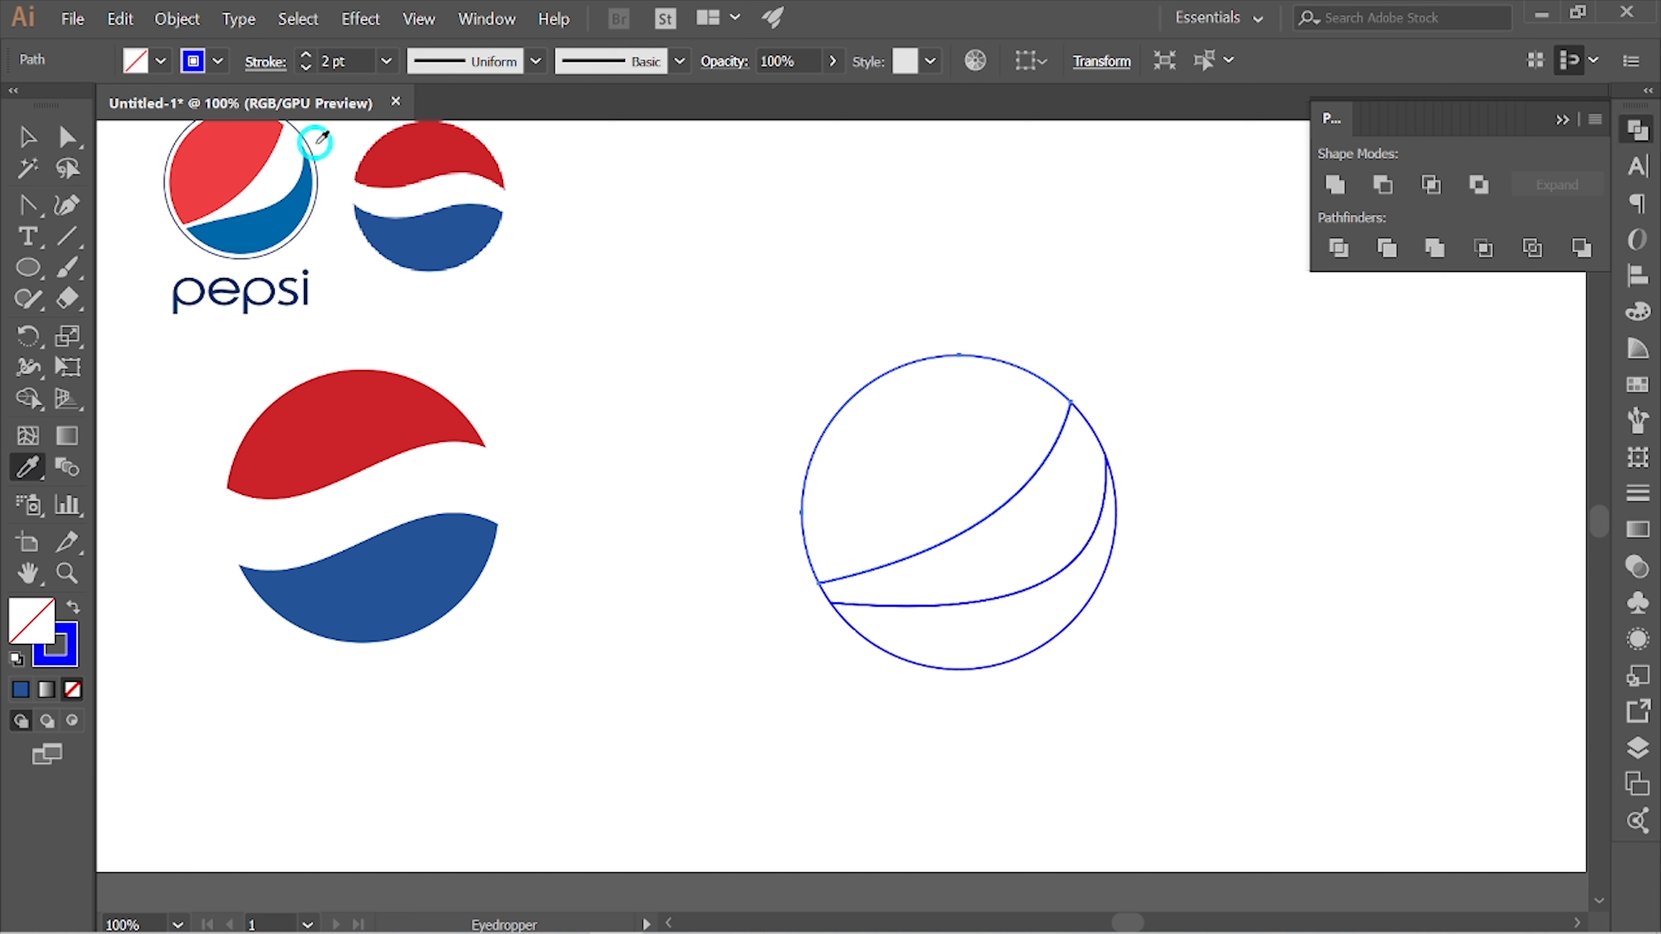
{"action": "left_click", "coordinate": [235, 144]}
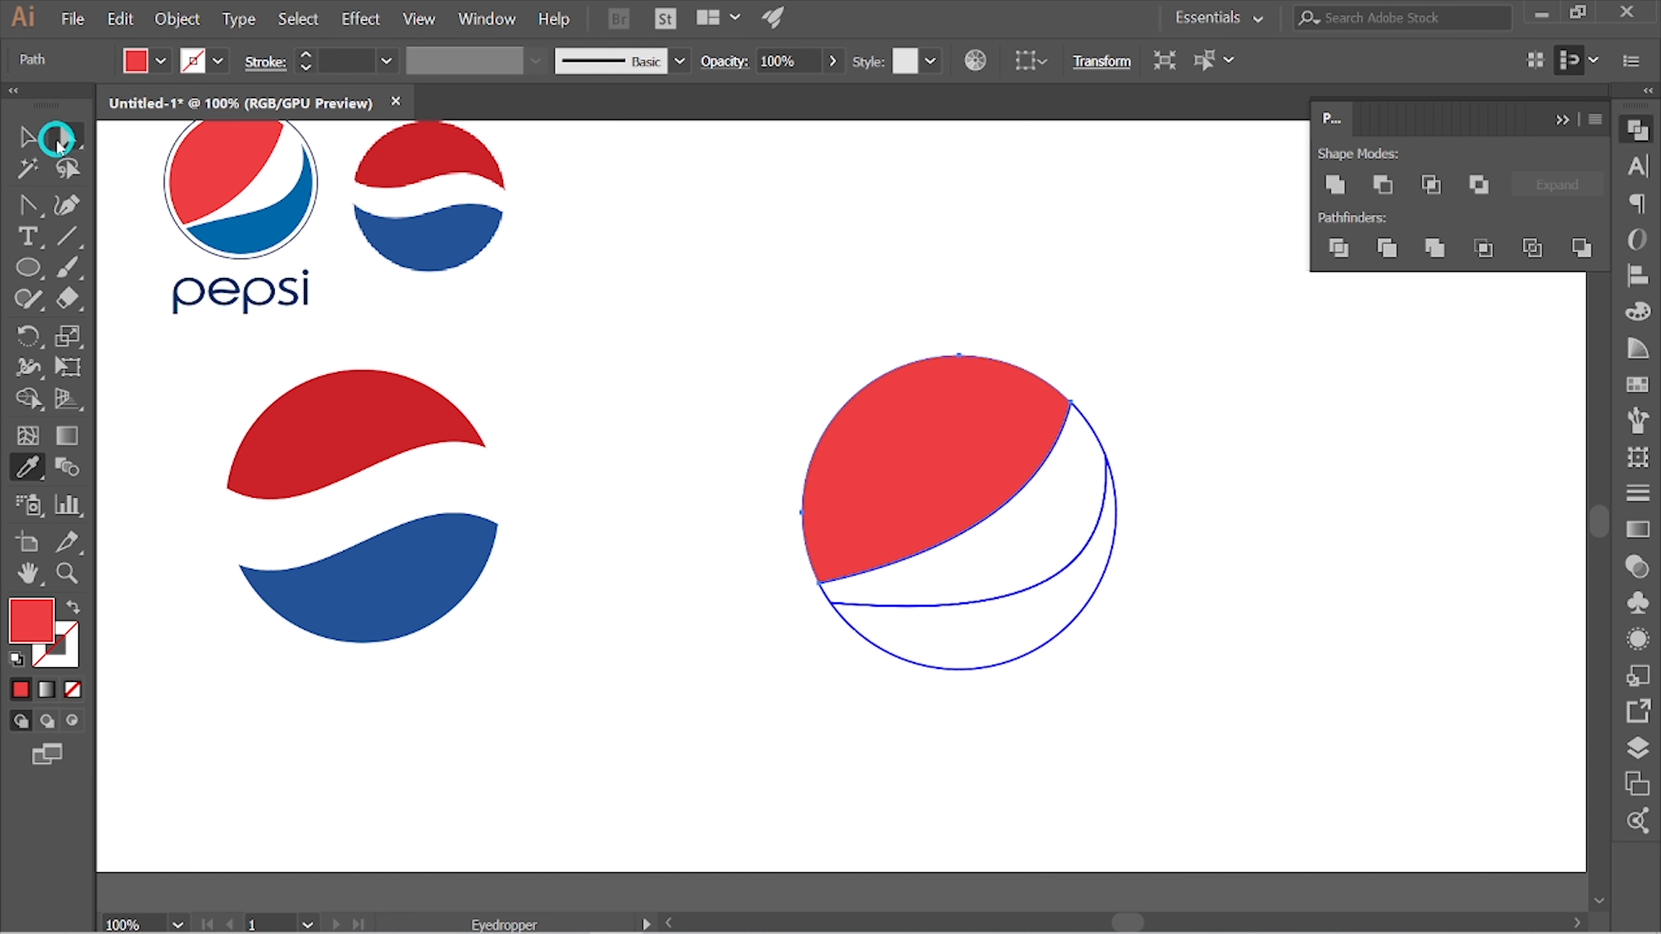
Apply the blue of the newer reference logo to the globe's lower shape with the Eyedropper.
{"action": "left_click", "coordinate": [28, 139]}
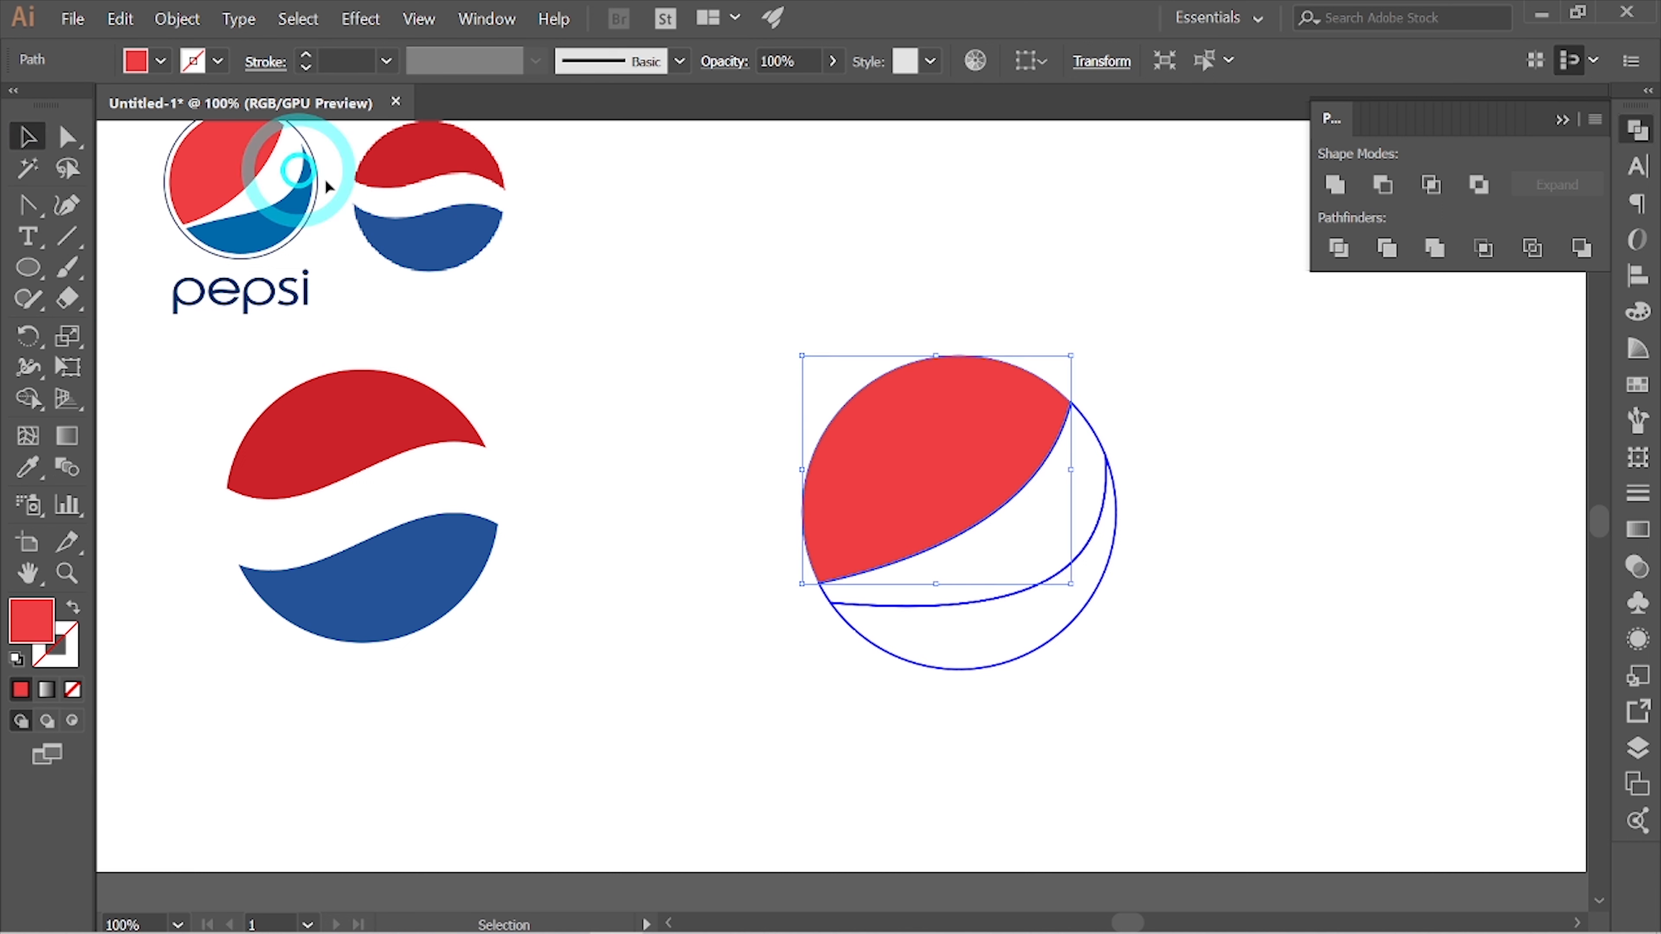
{"action": "left_click", "coordinate": [1025, 611]}
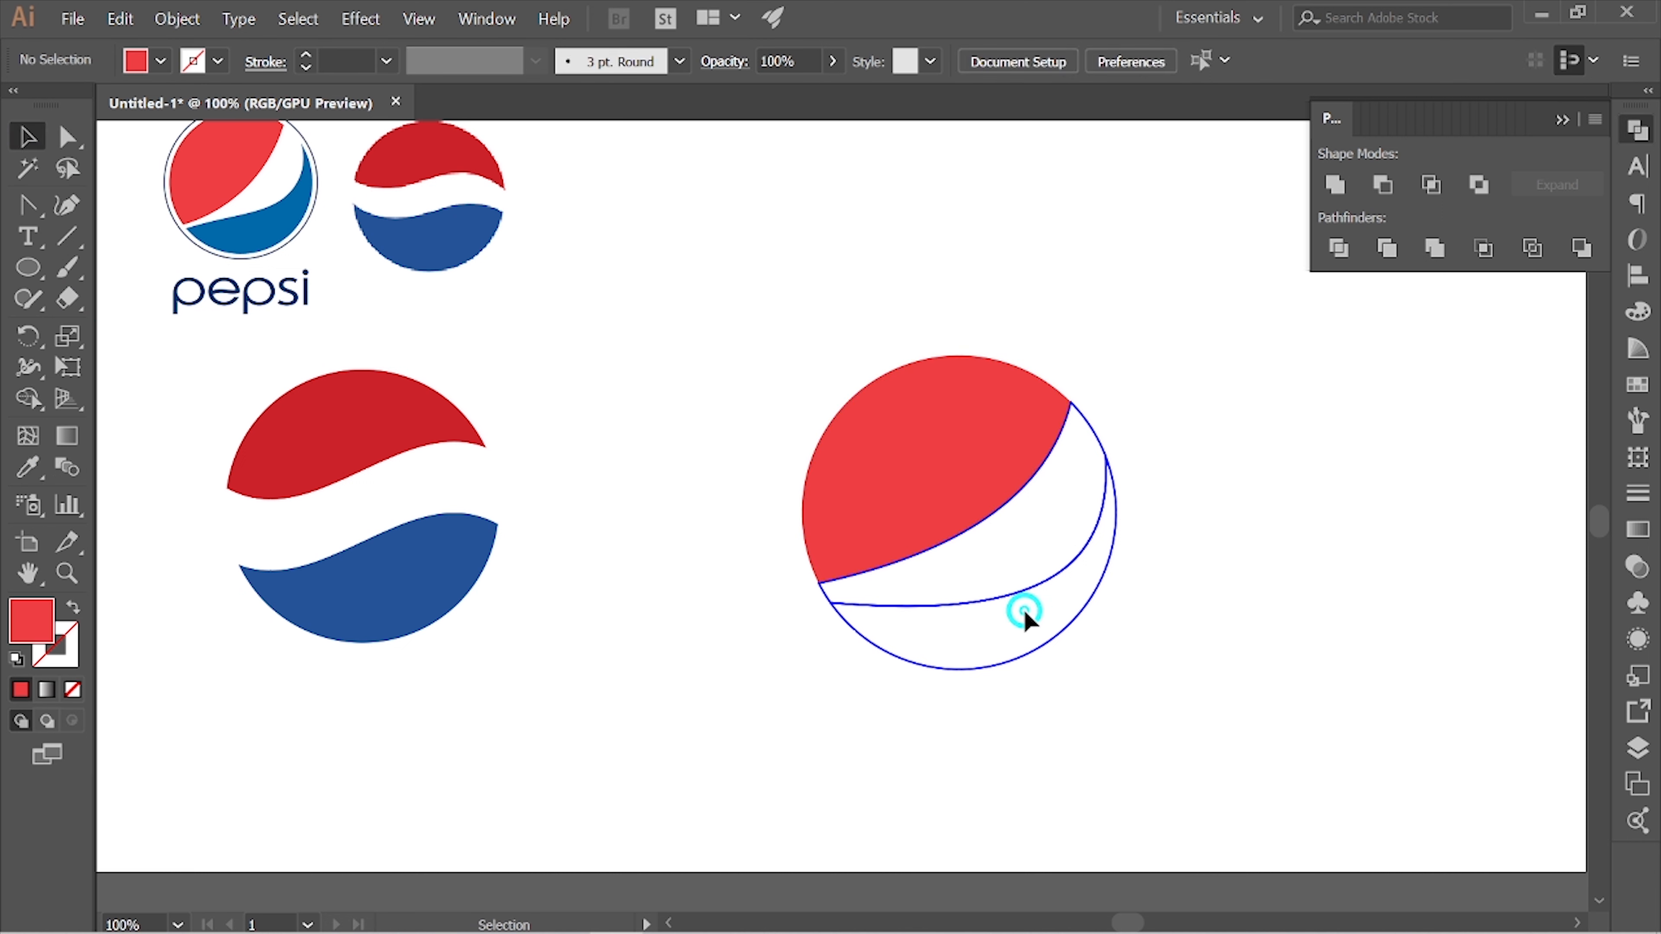
{"action": "left_click", "coordinate": [985, 665]}
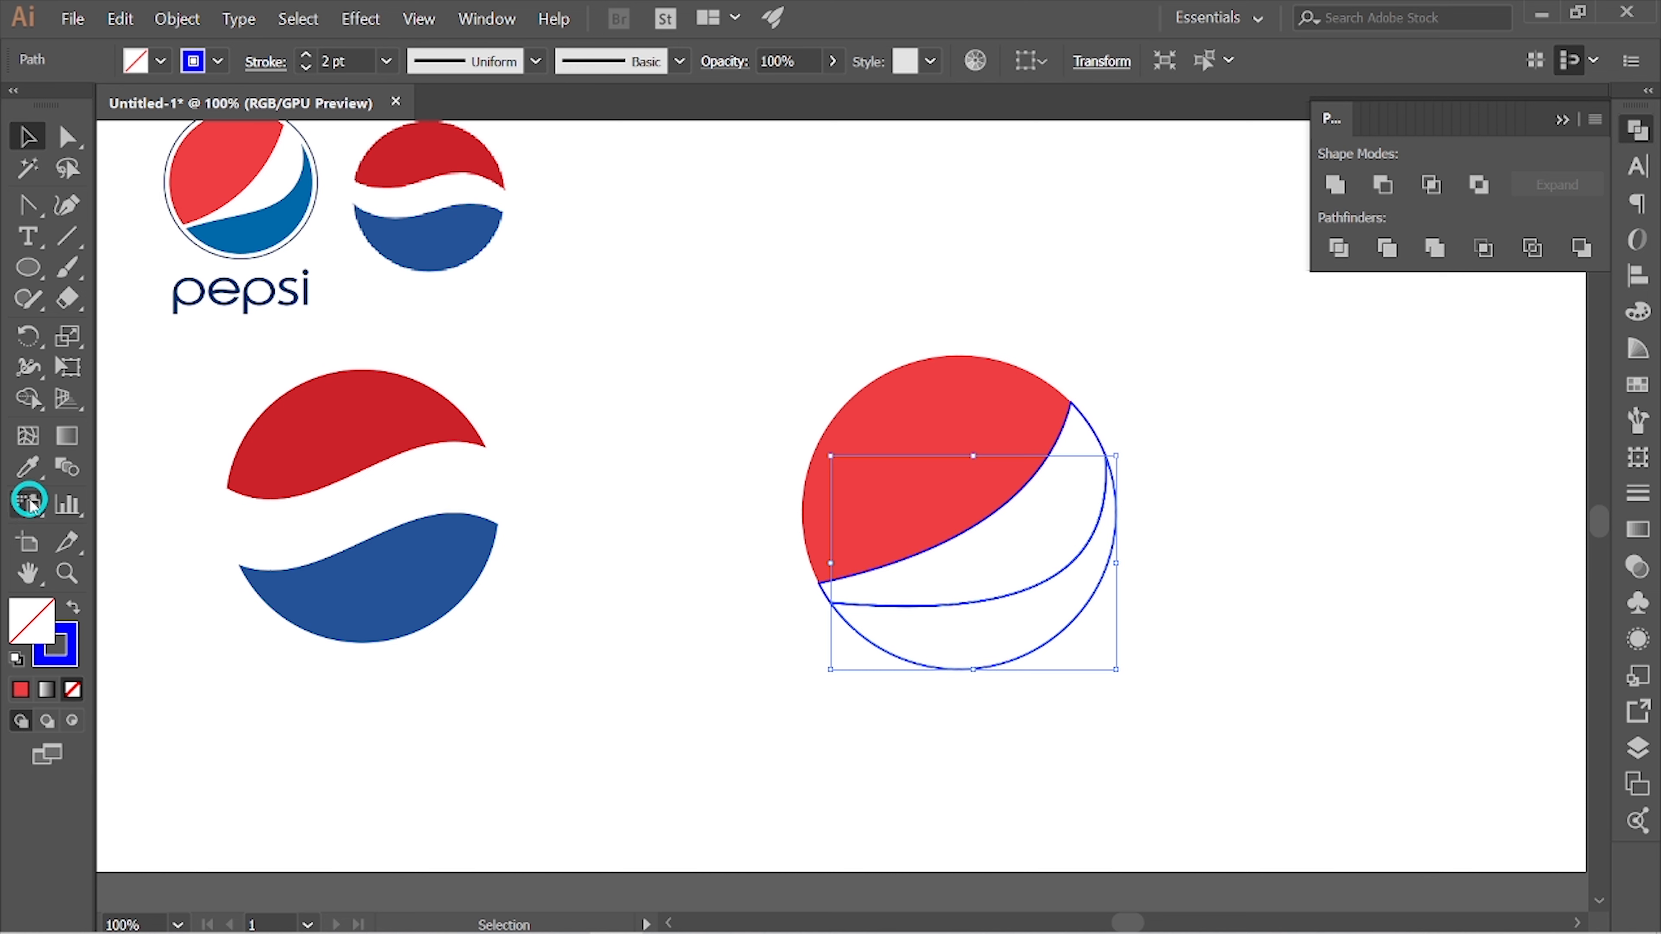
{"action": "left_click", "coordinate": [28, 467]}
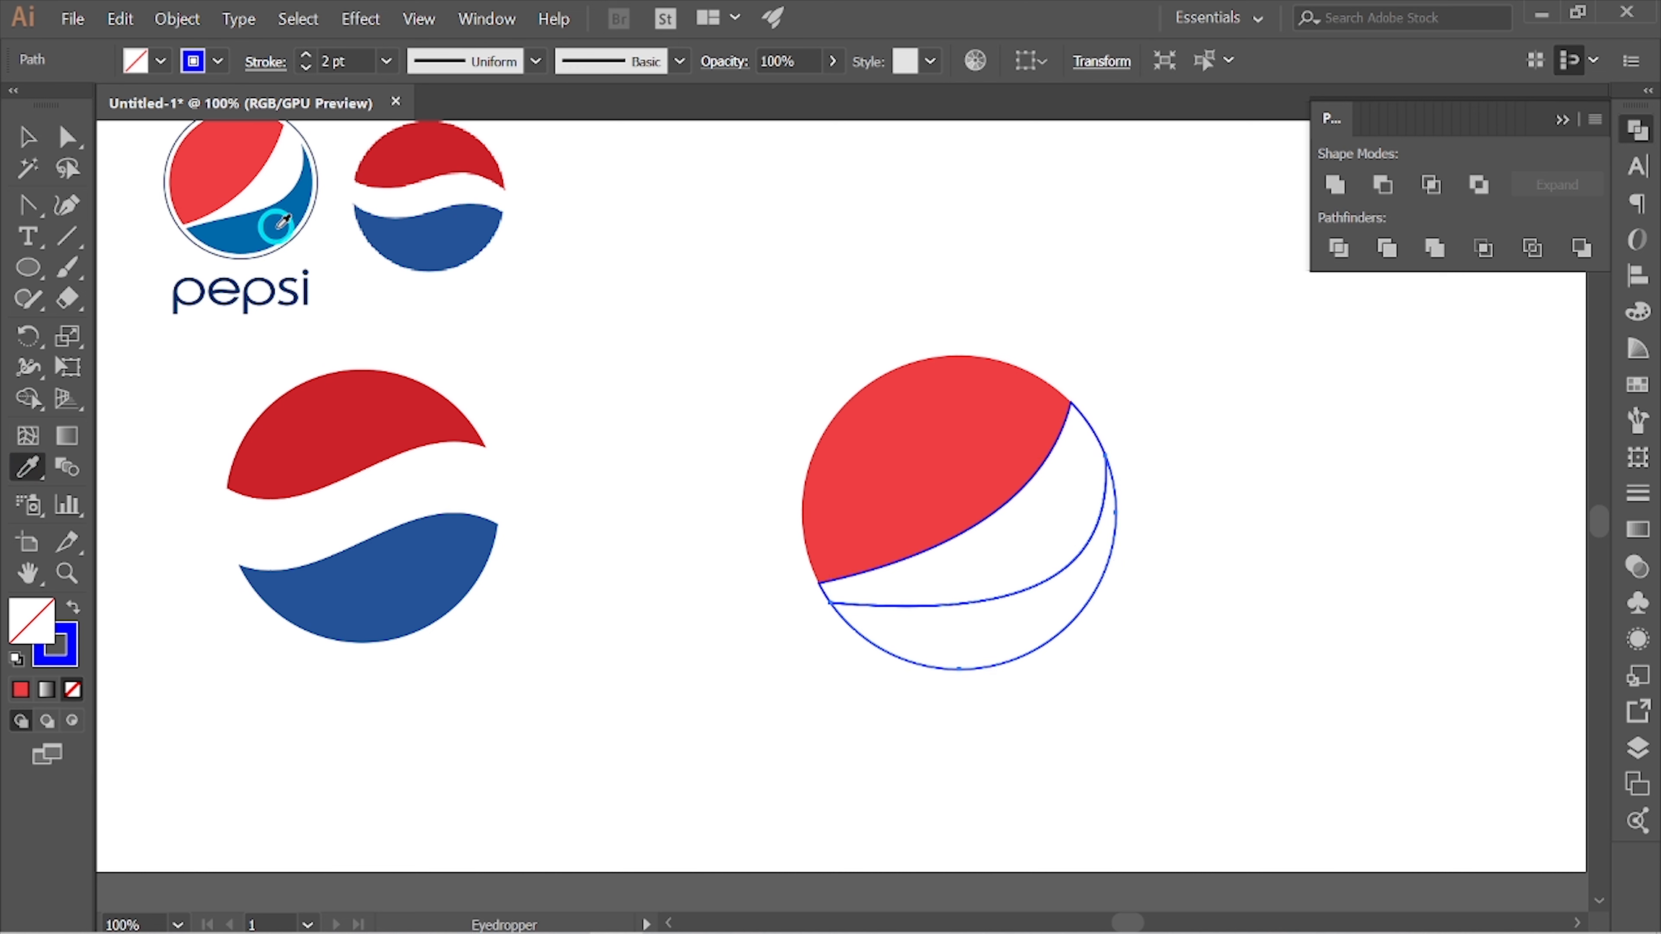
{"action": "left_click", "coordinate": [276, 226]}
Give the middle band between the red and blue shapes a white fill and no stroke.
{"action": "left_click", "coordinate": [23, 142]}
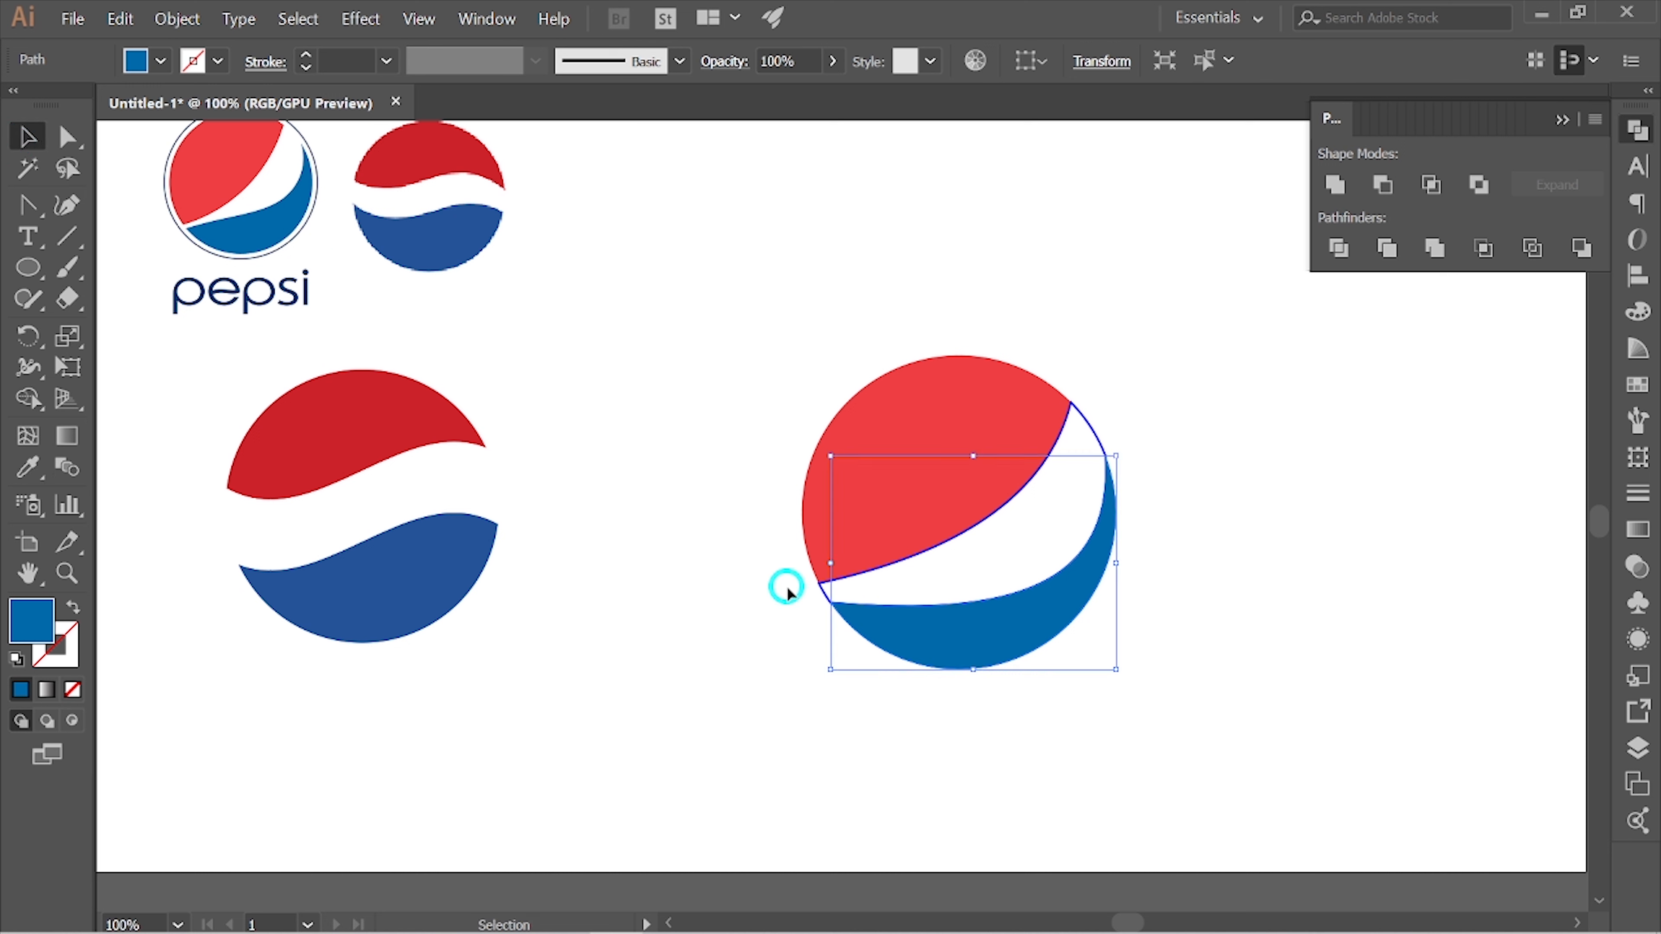
{"action": "left_click", "coordinate": [1091, 426]}
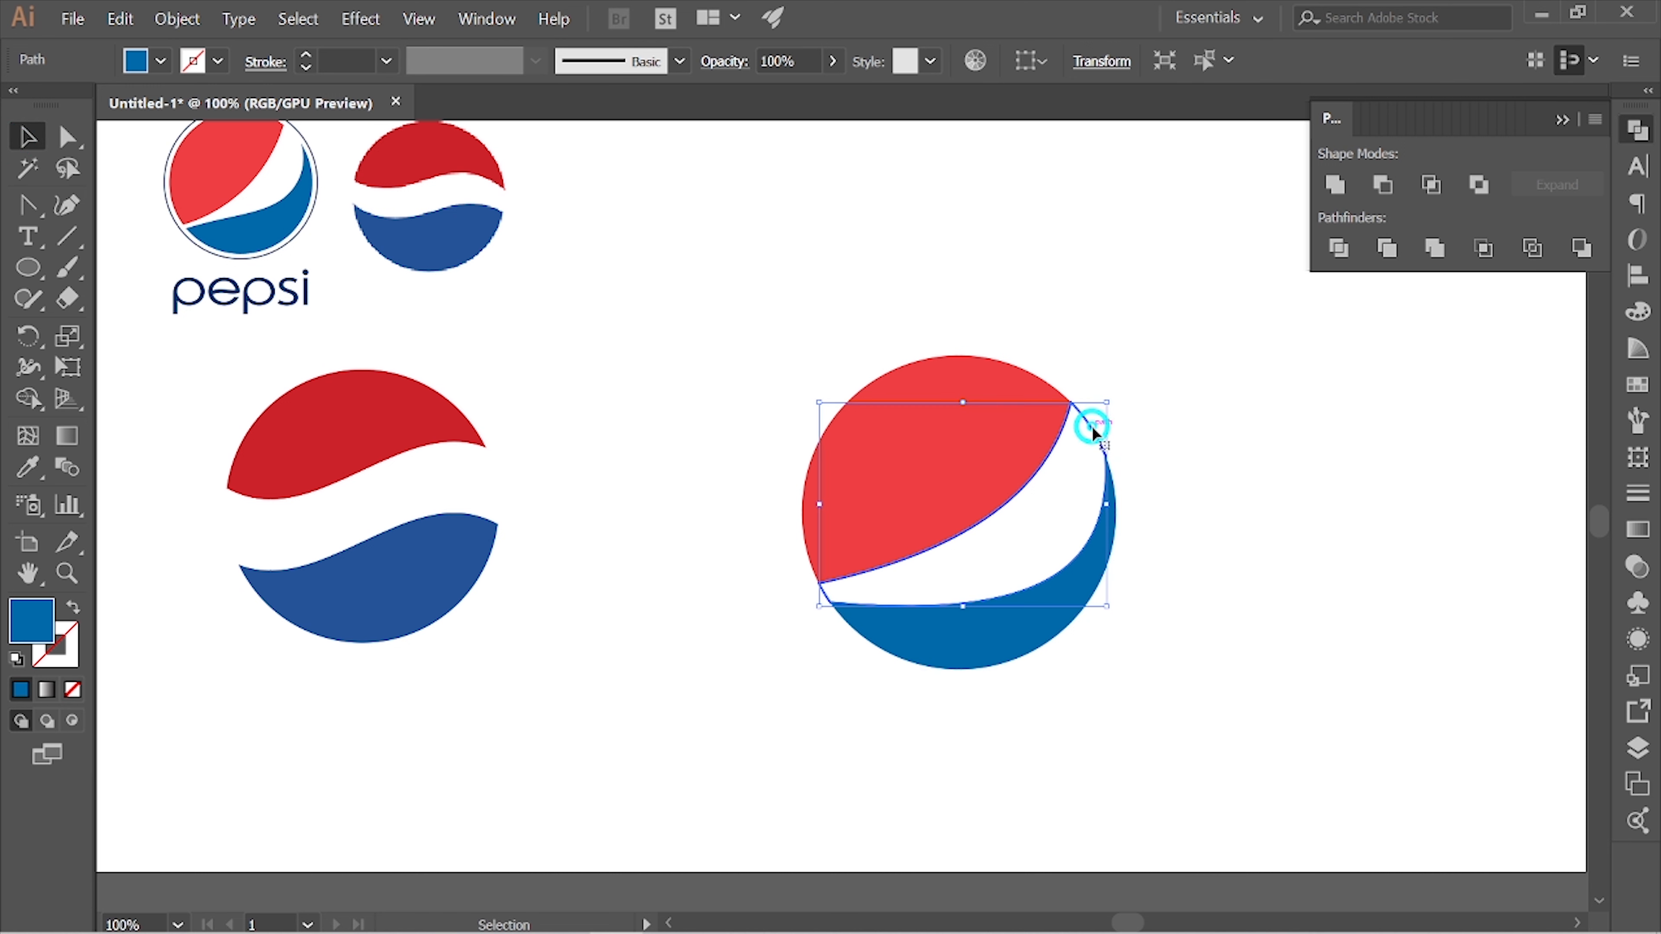
{"action": "left_click", "coordinate": [41, 477]}
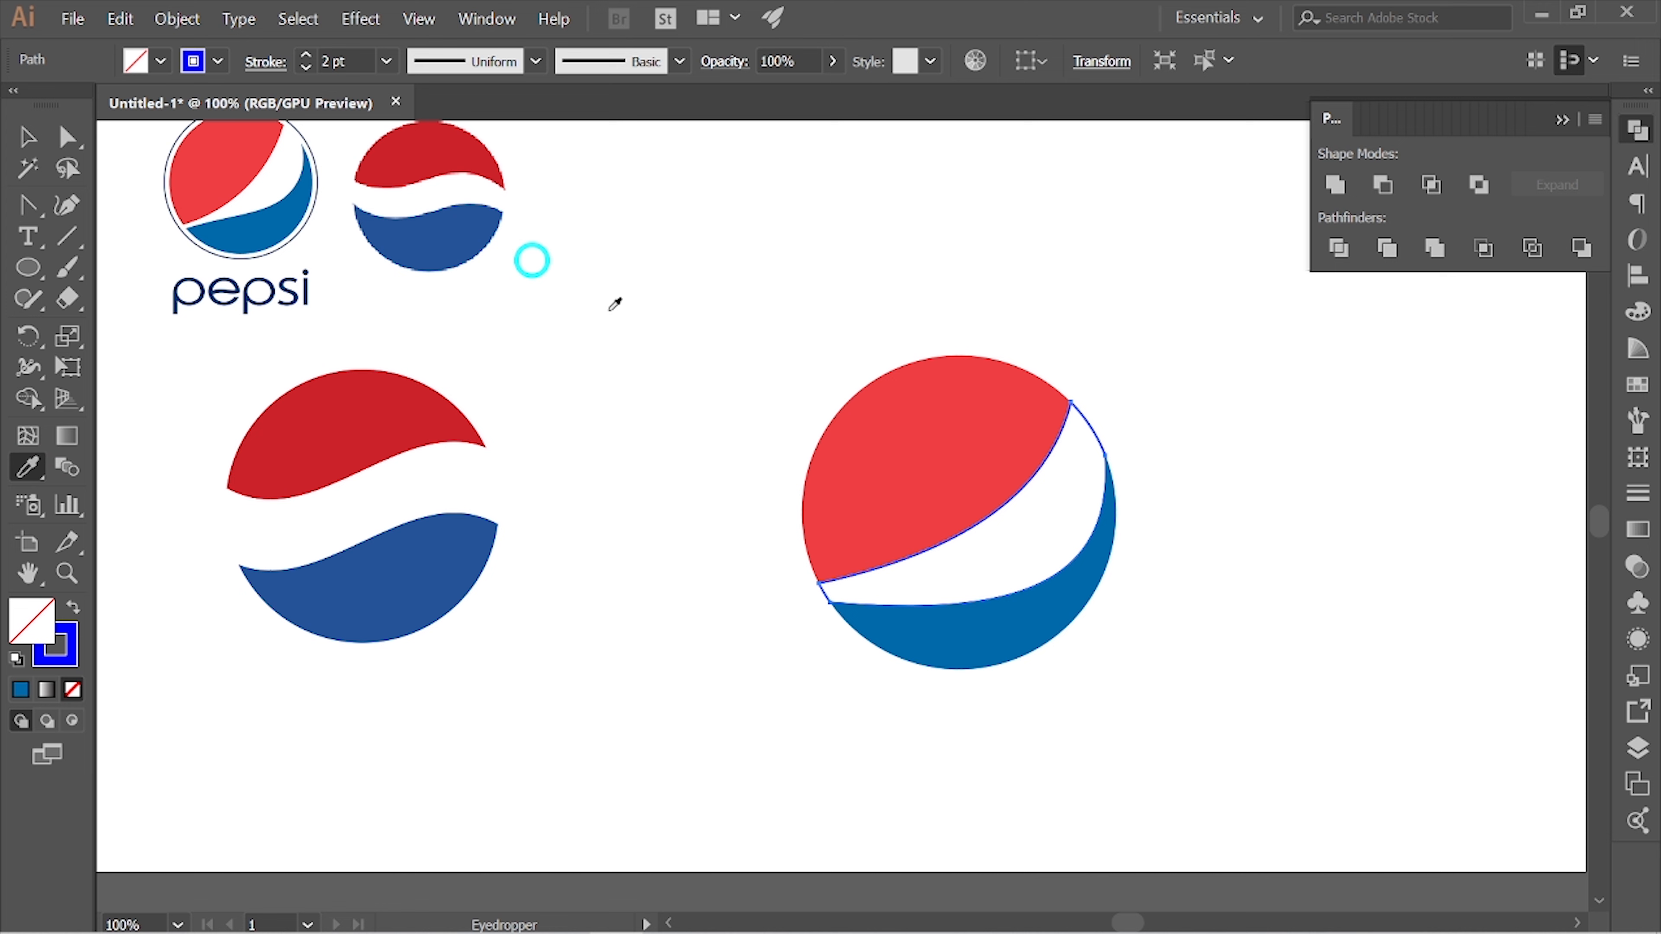
{"action": "left_click", "coordinate": [697, 388]}
Move the whole new globe slightly up and to the left, group its parts and deselect it.
{"action": "left_click", "coordinate": [45, 134]}
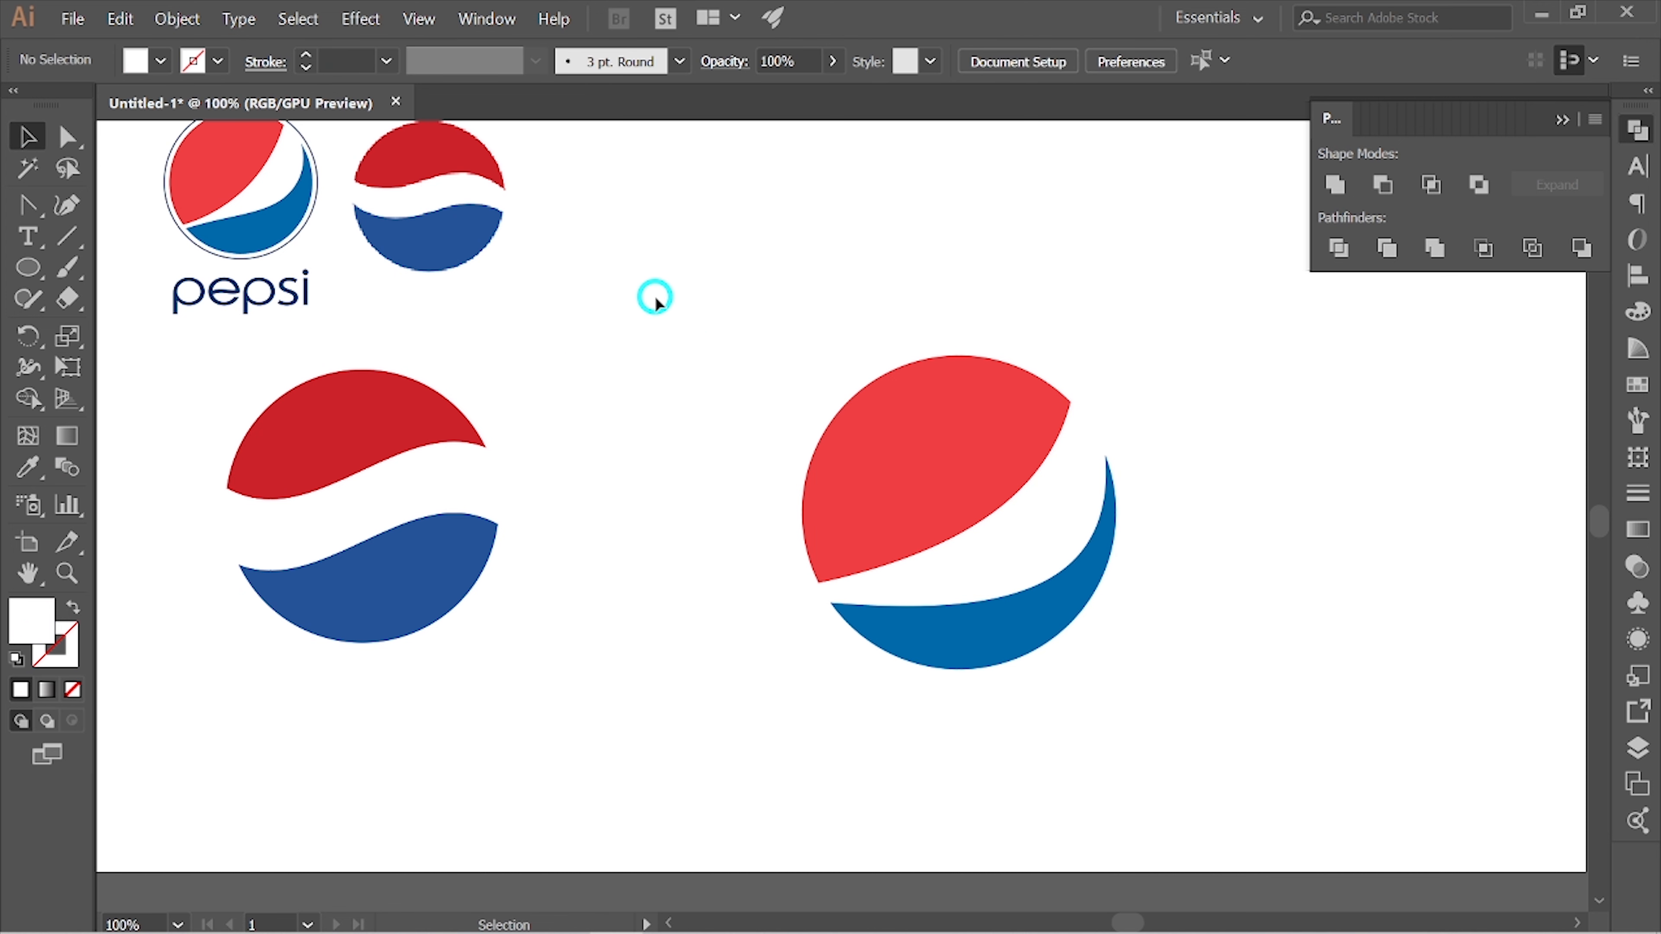
{"action": "left_click_drag", "start_coordinate": [654, 296], "coordinate": [1197, 828]}
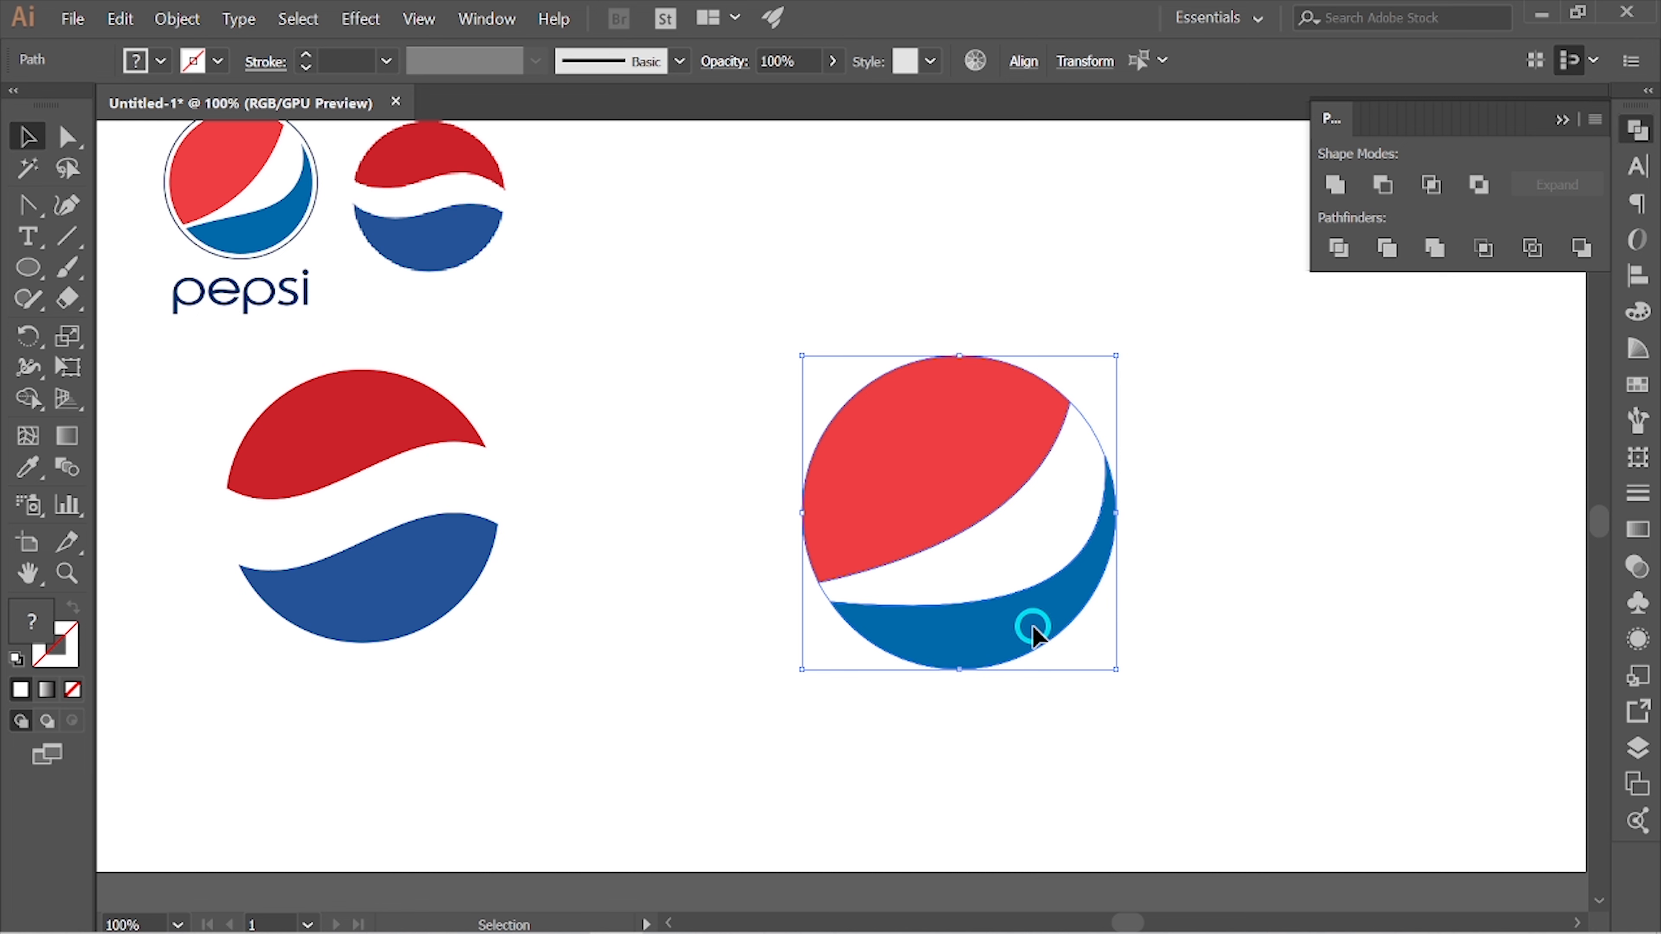
{"action": "left_click_drag", "start_coordinate": [1033, 629], "coordinate": [987, 613]}
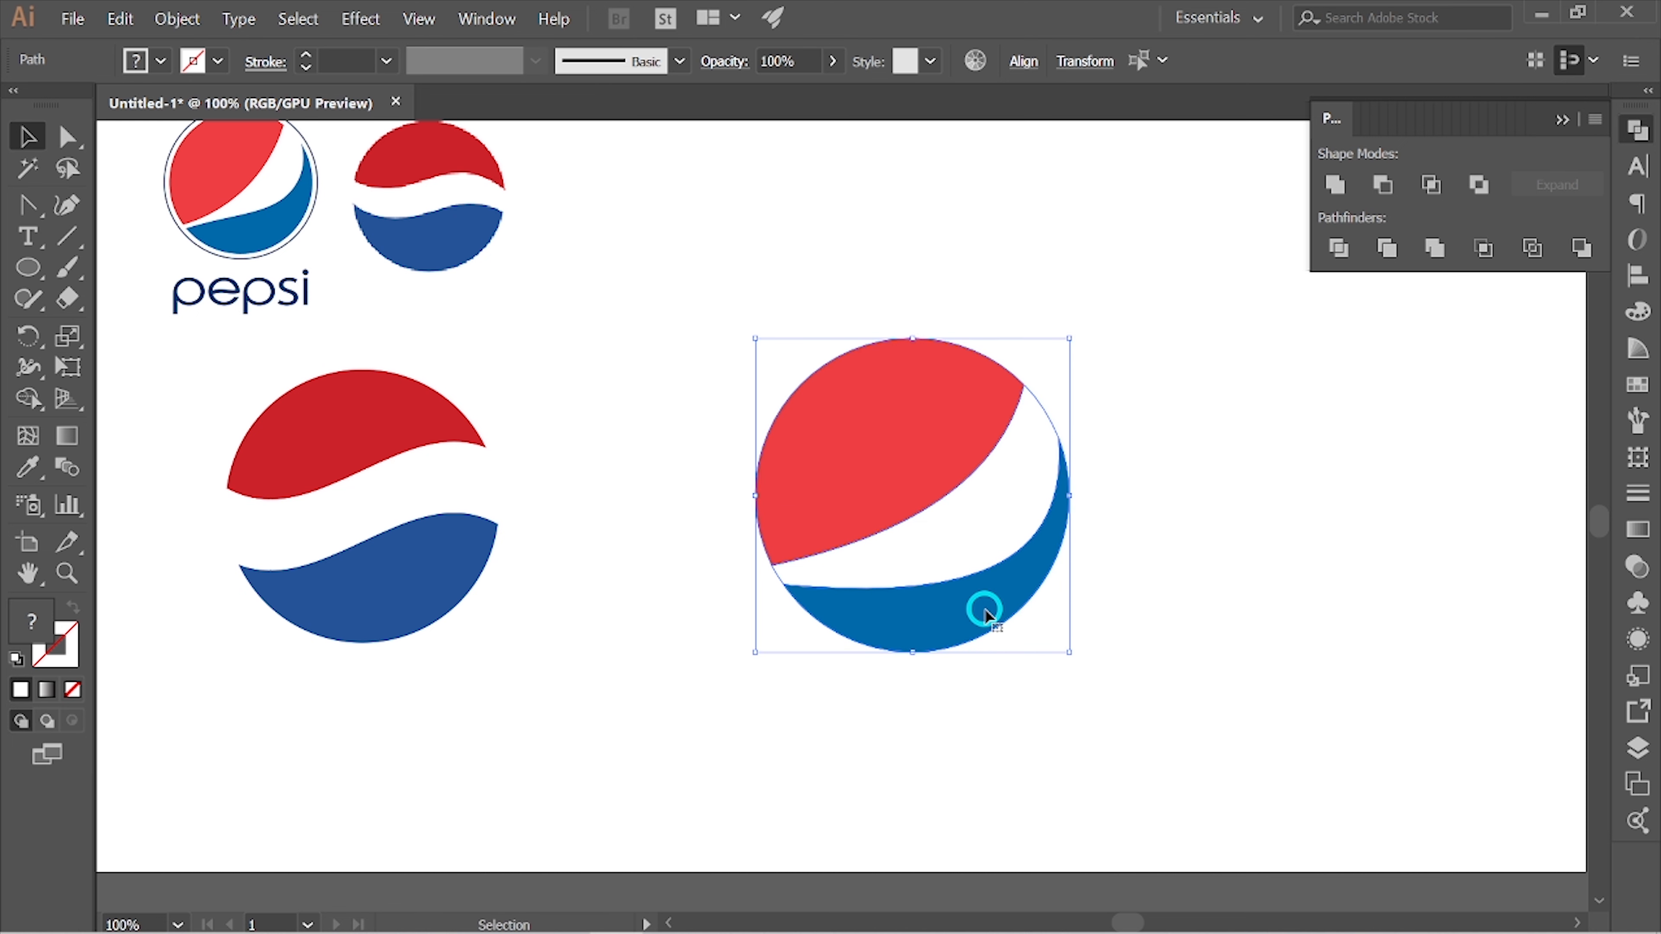
{"action": "key", "text": "ctrl+g"}
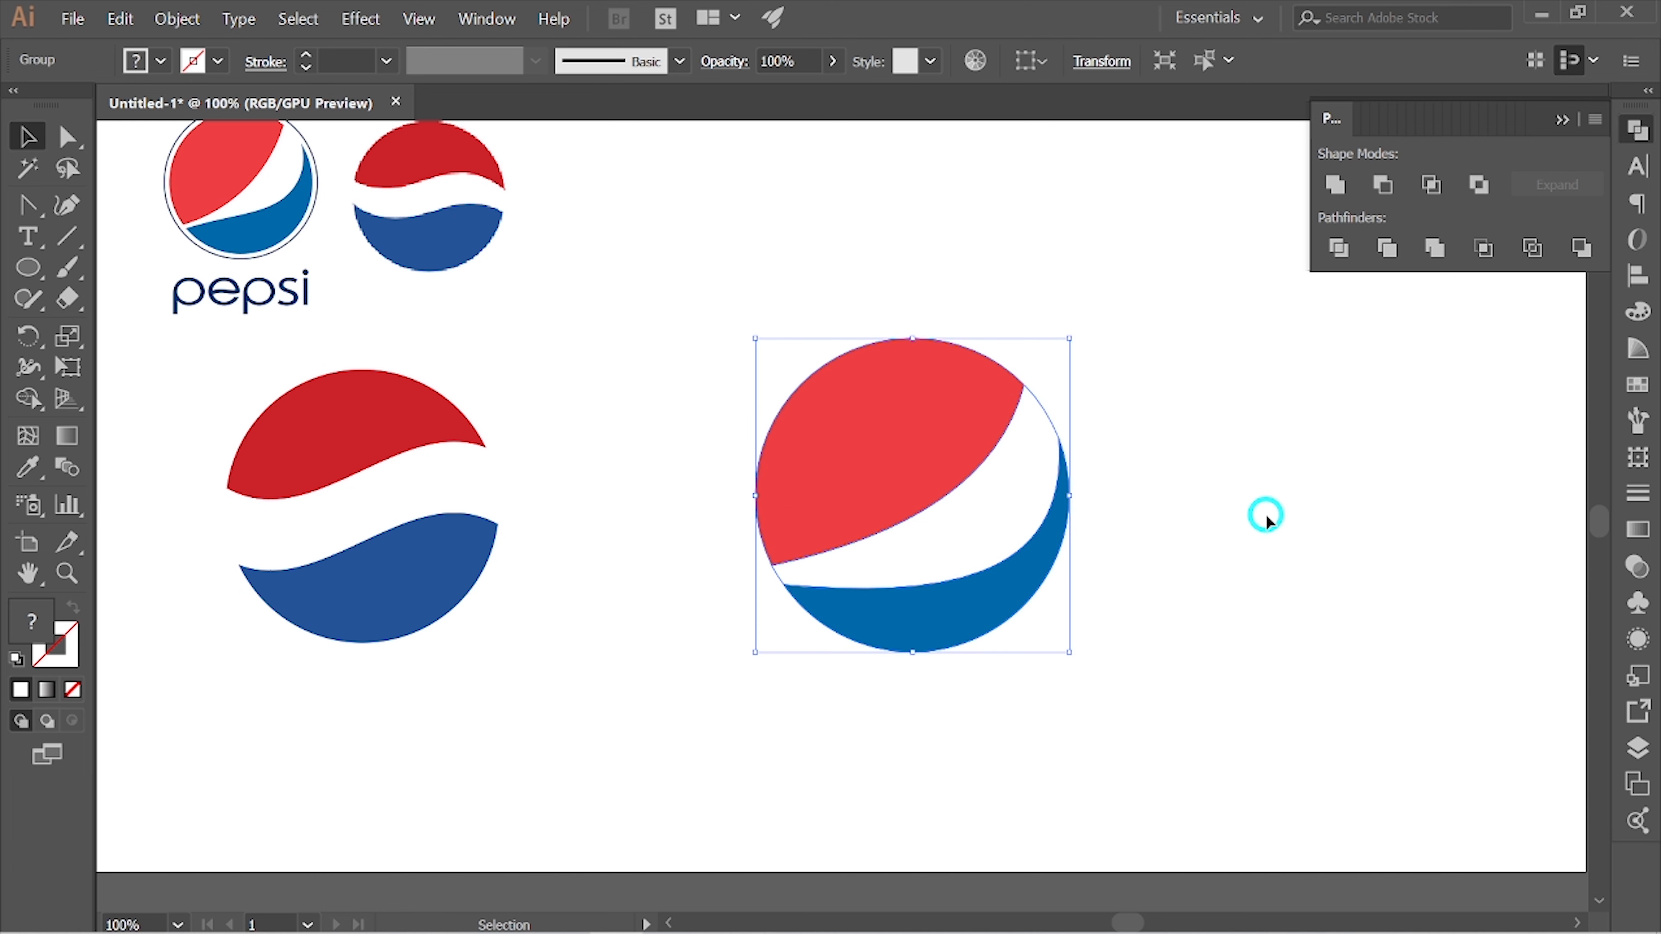
{"action": "left_click", "coordinate": [1264, 521]}
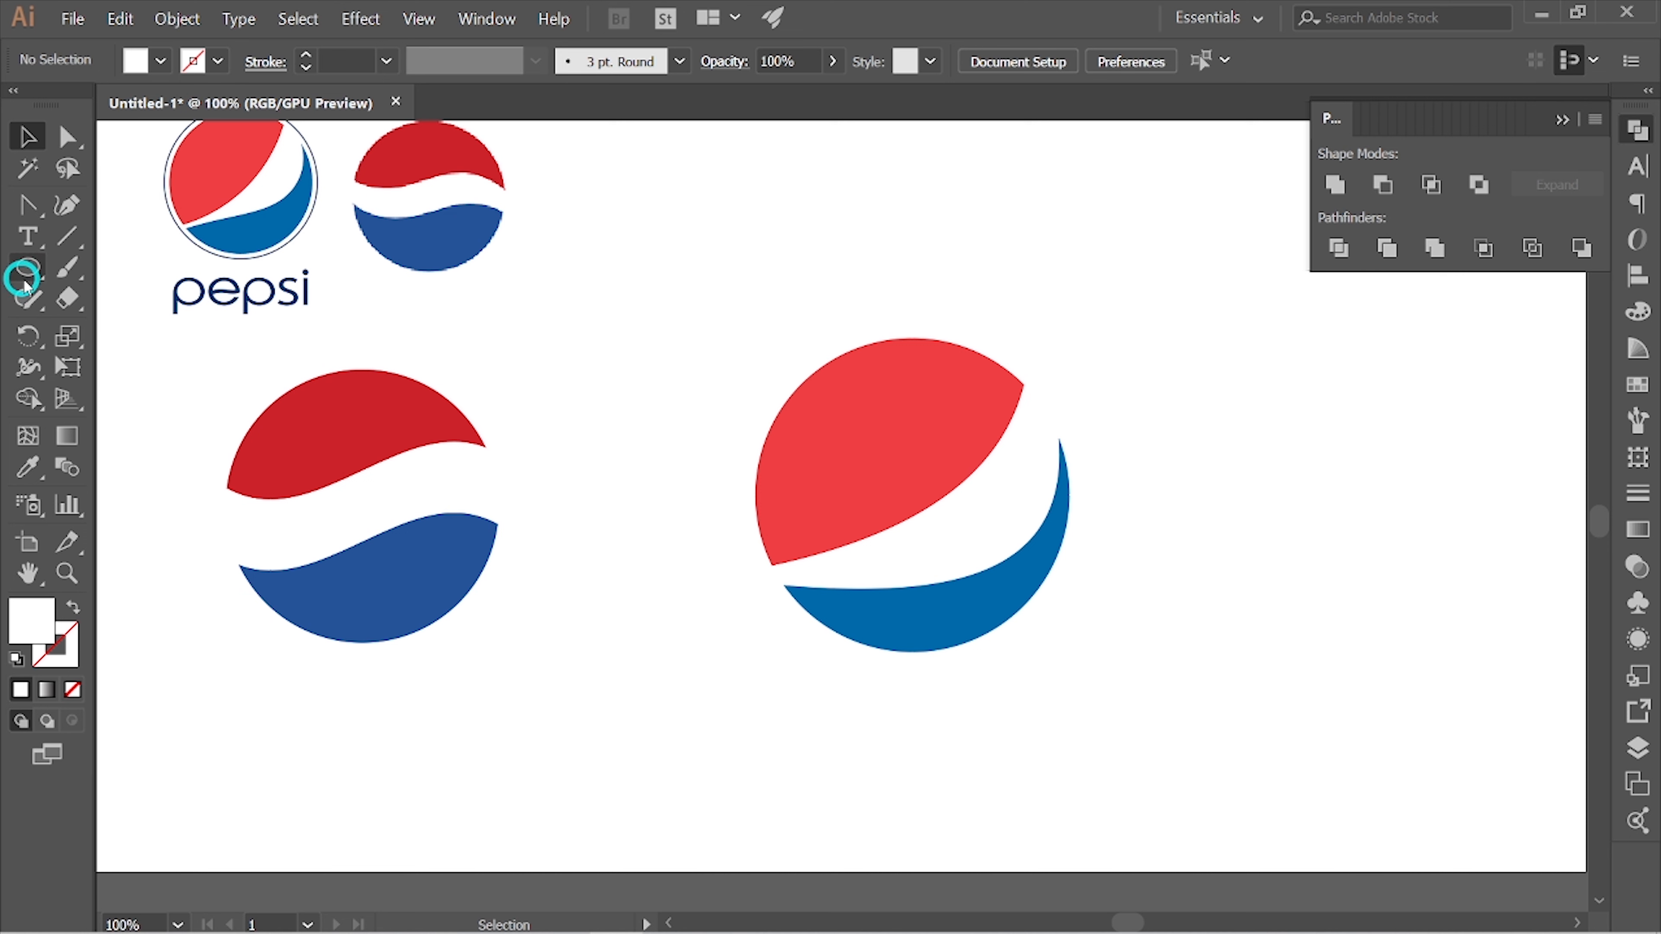
Draw a circle with no fill and a 1 pt dark navy stroke as a thin ring just outside the newer globe.
{"action": "left_click", "coordinate": [27, 268]}
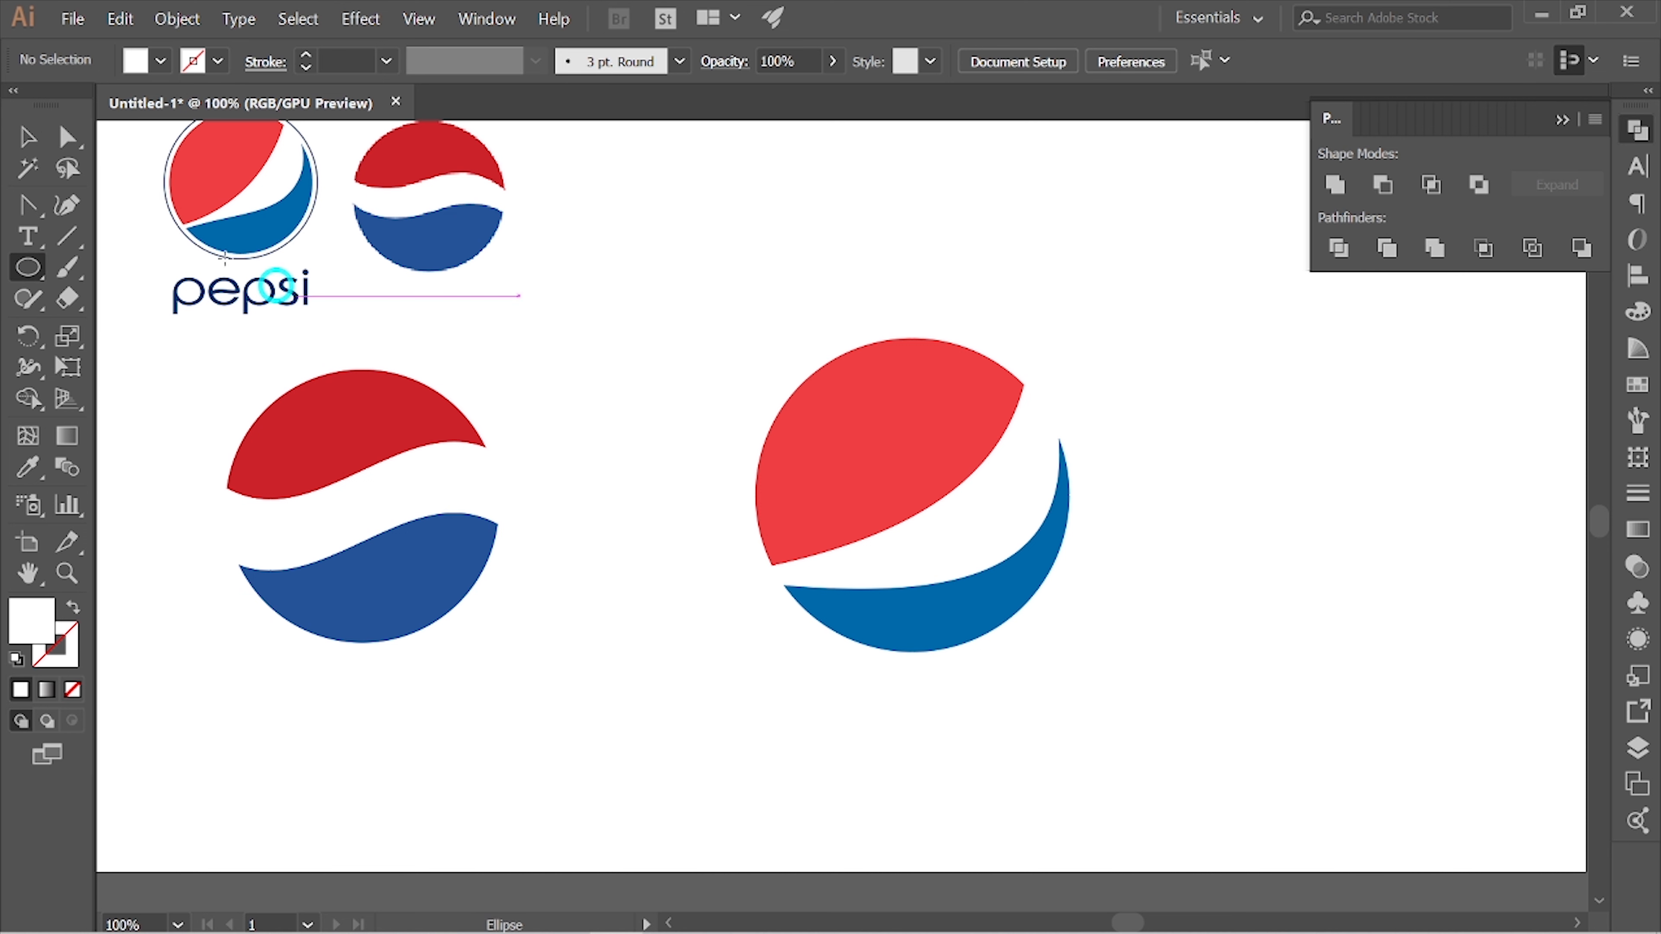
{"action": "left_click", "coordinate": [160, 61]}
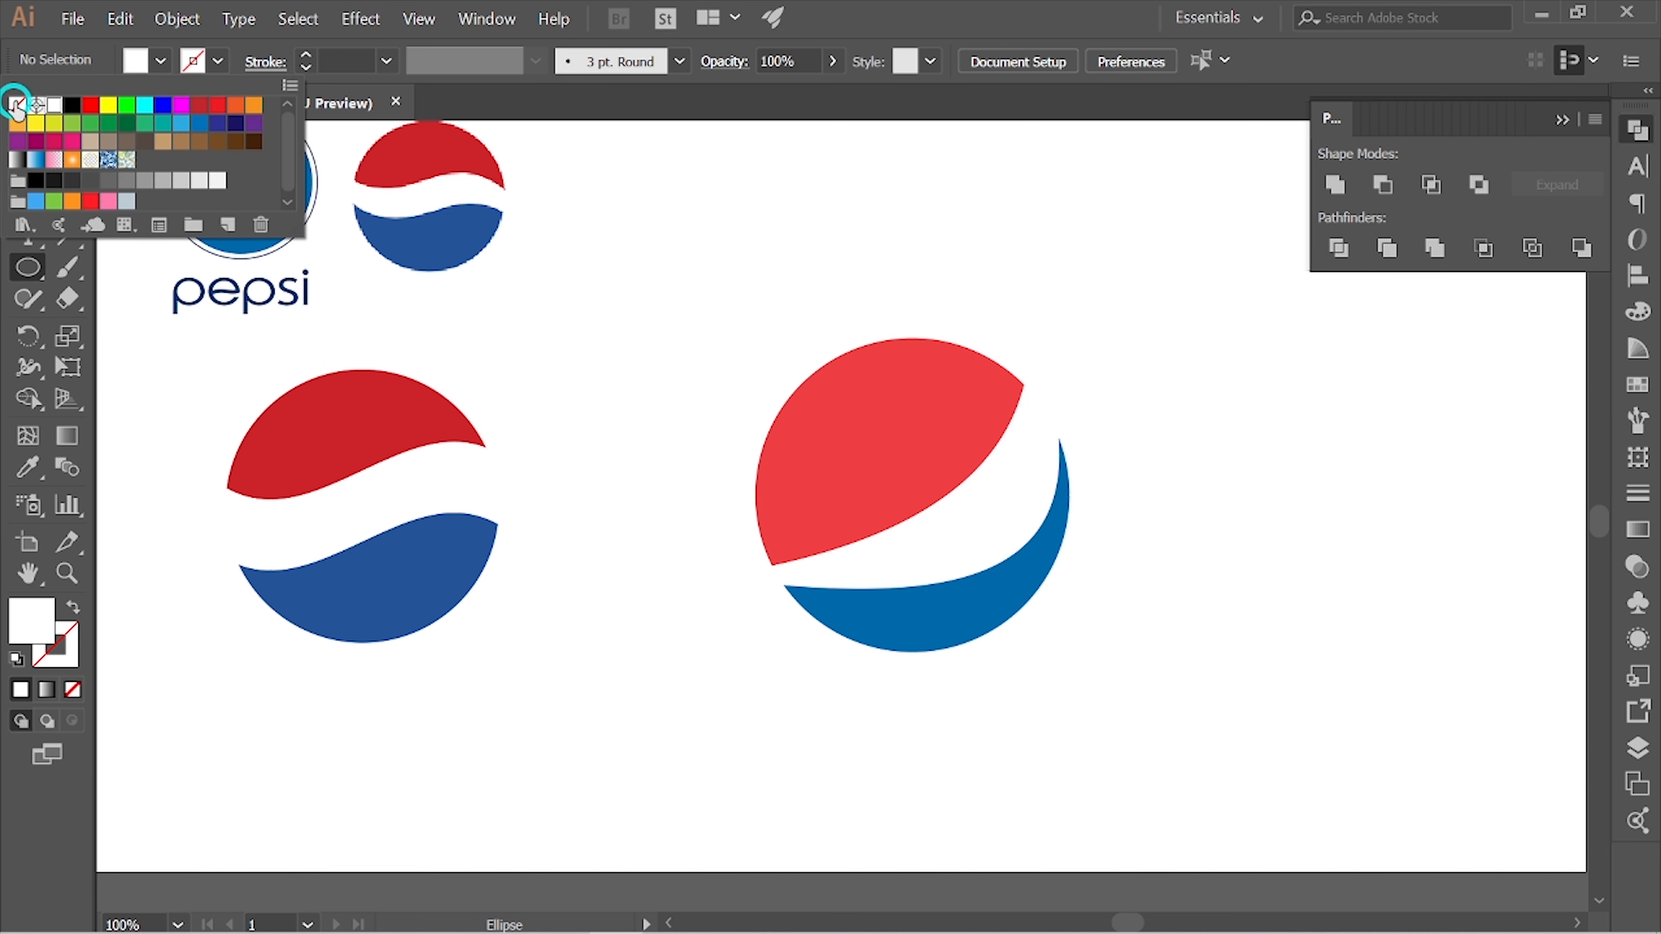
{"action": "left_click", "coordinate": [16, 104]}
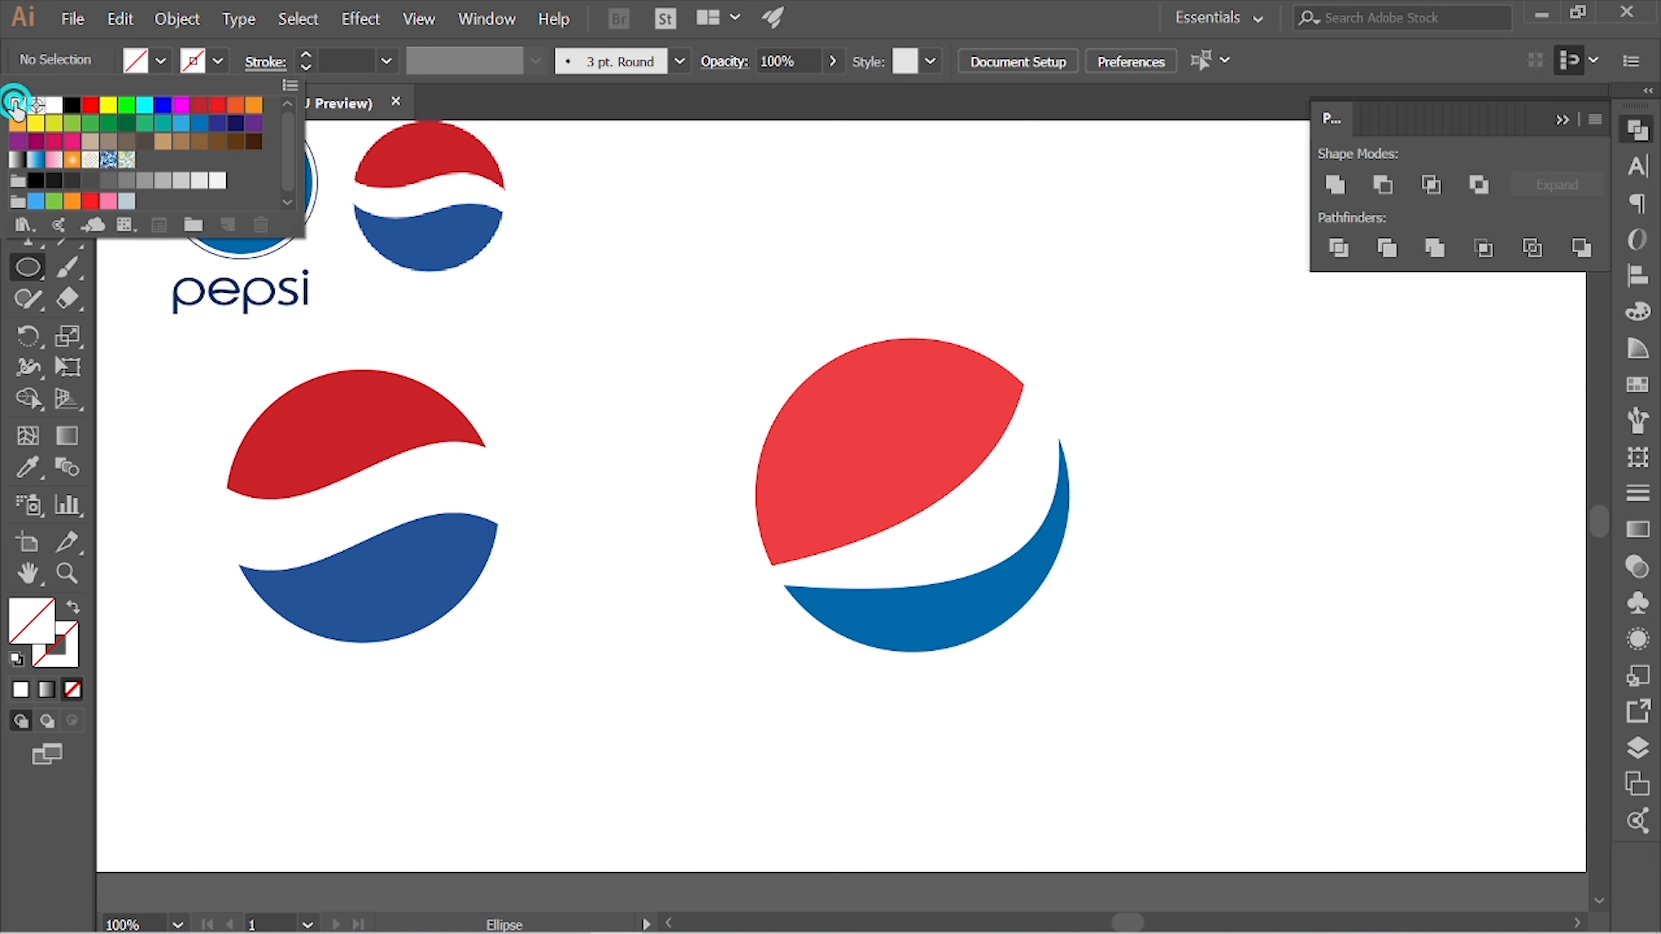
{"action": "left_click", "coordinate": [216, 62]}
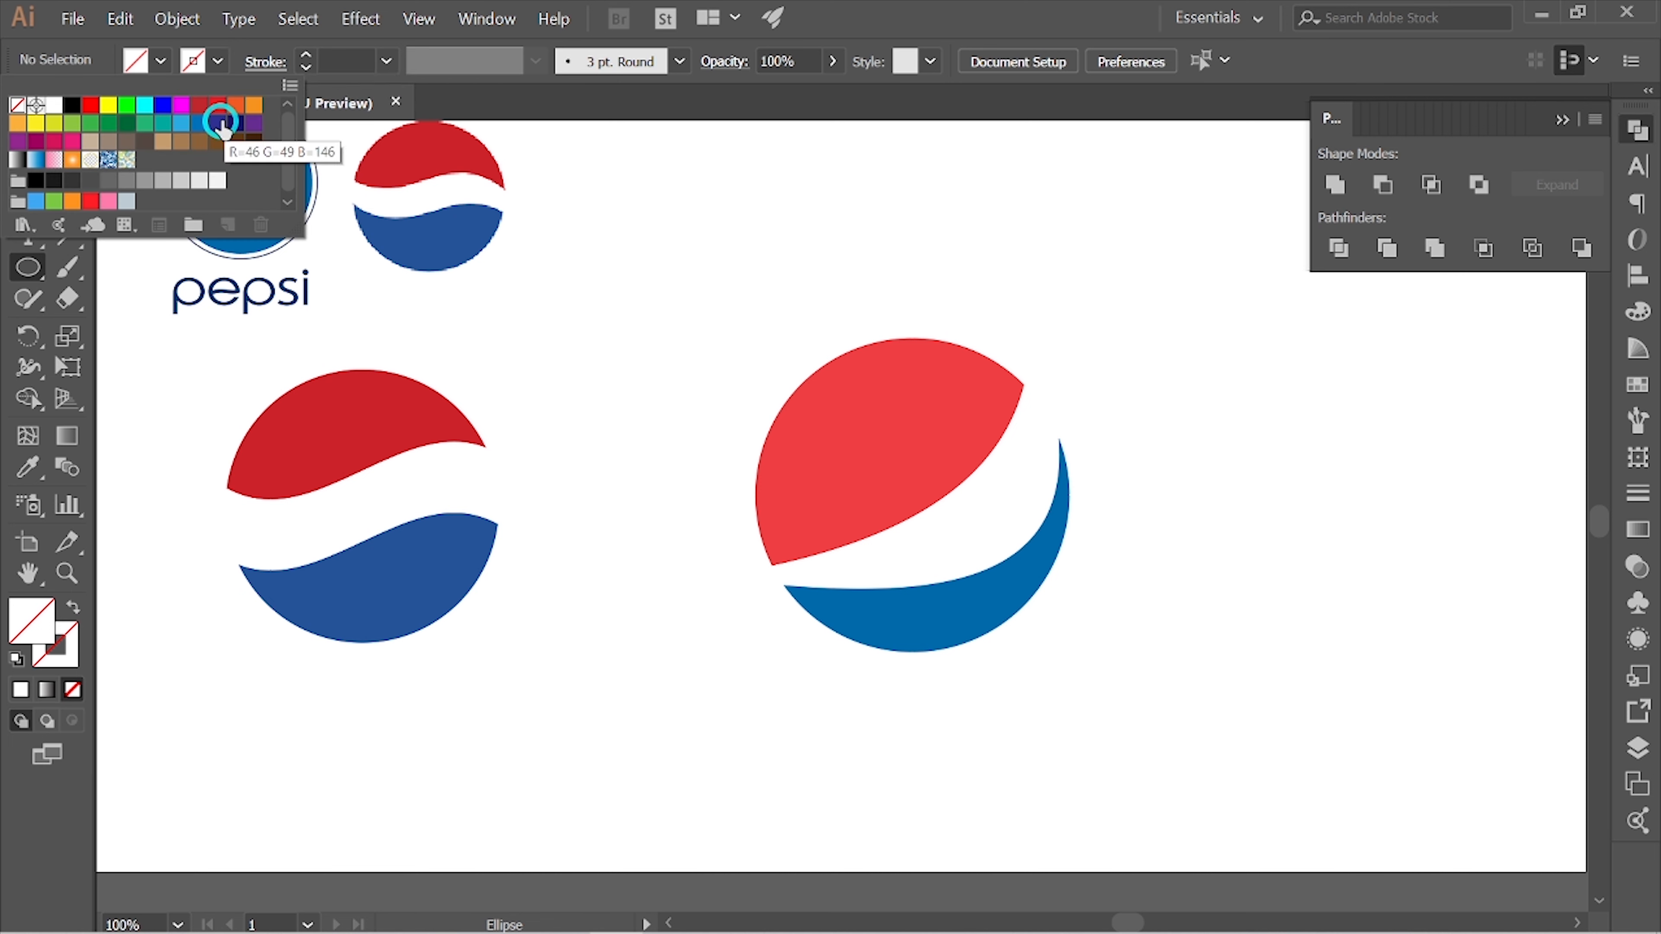
{"action": "left_click", "coordinate": [233, 123]}
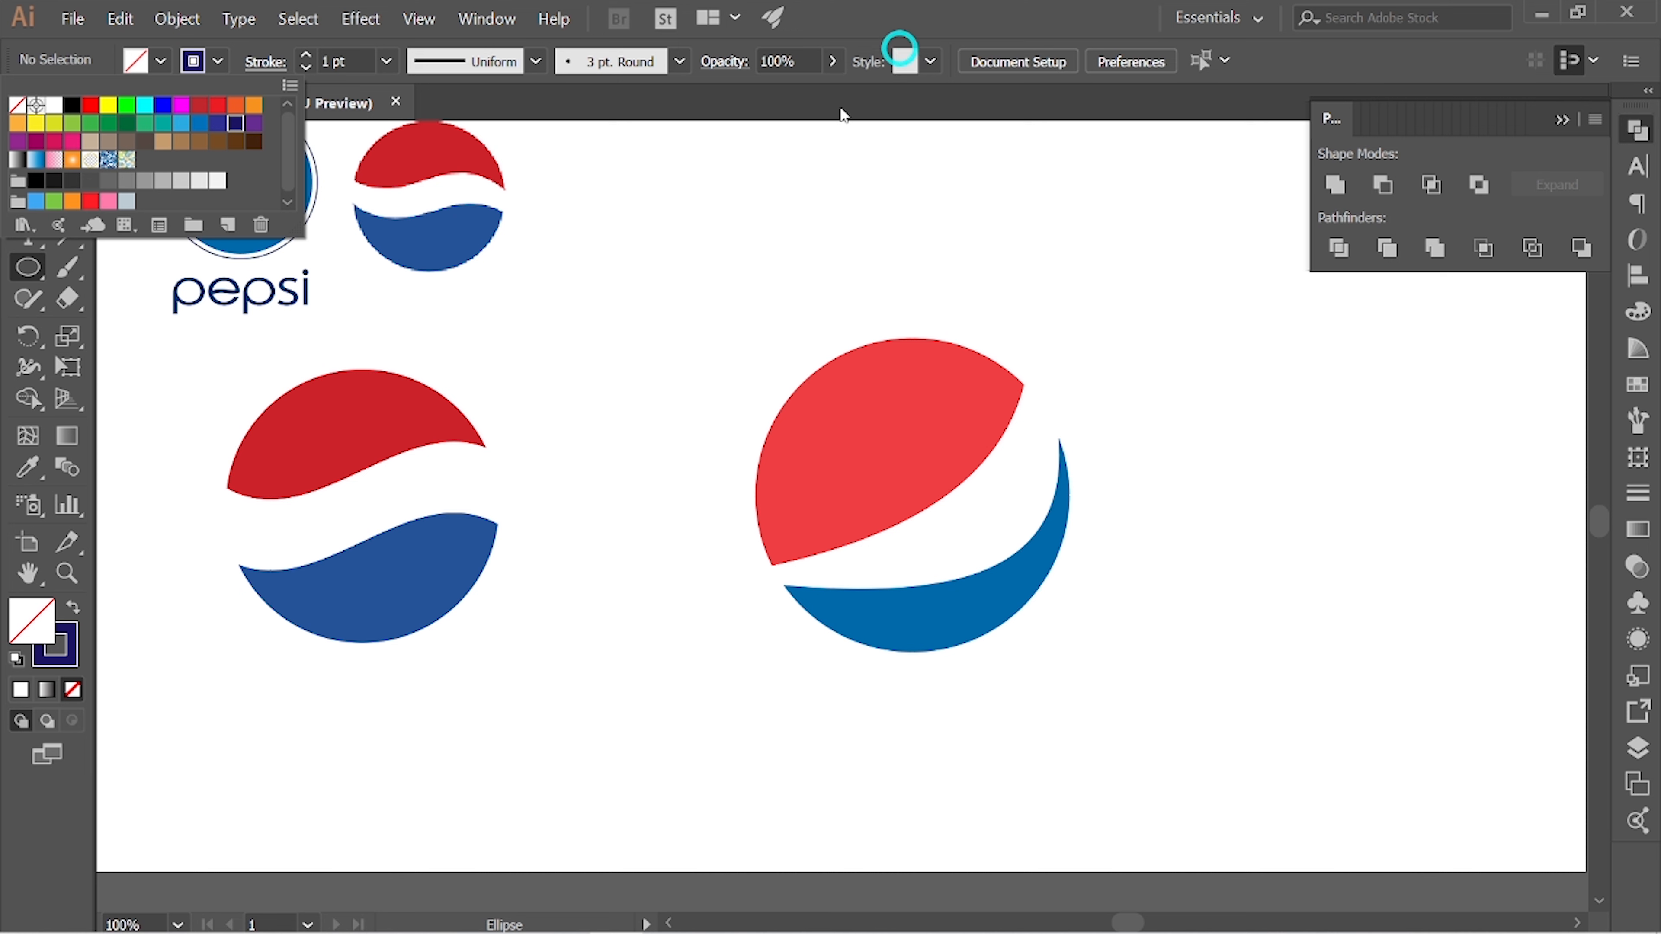
{"action": "left_click", "coordinate": [613, 463]}
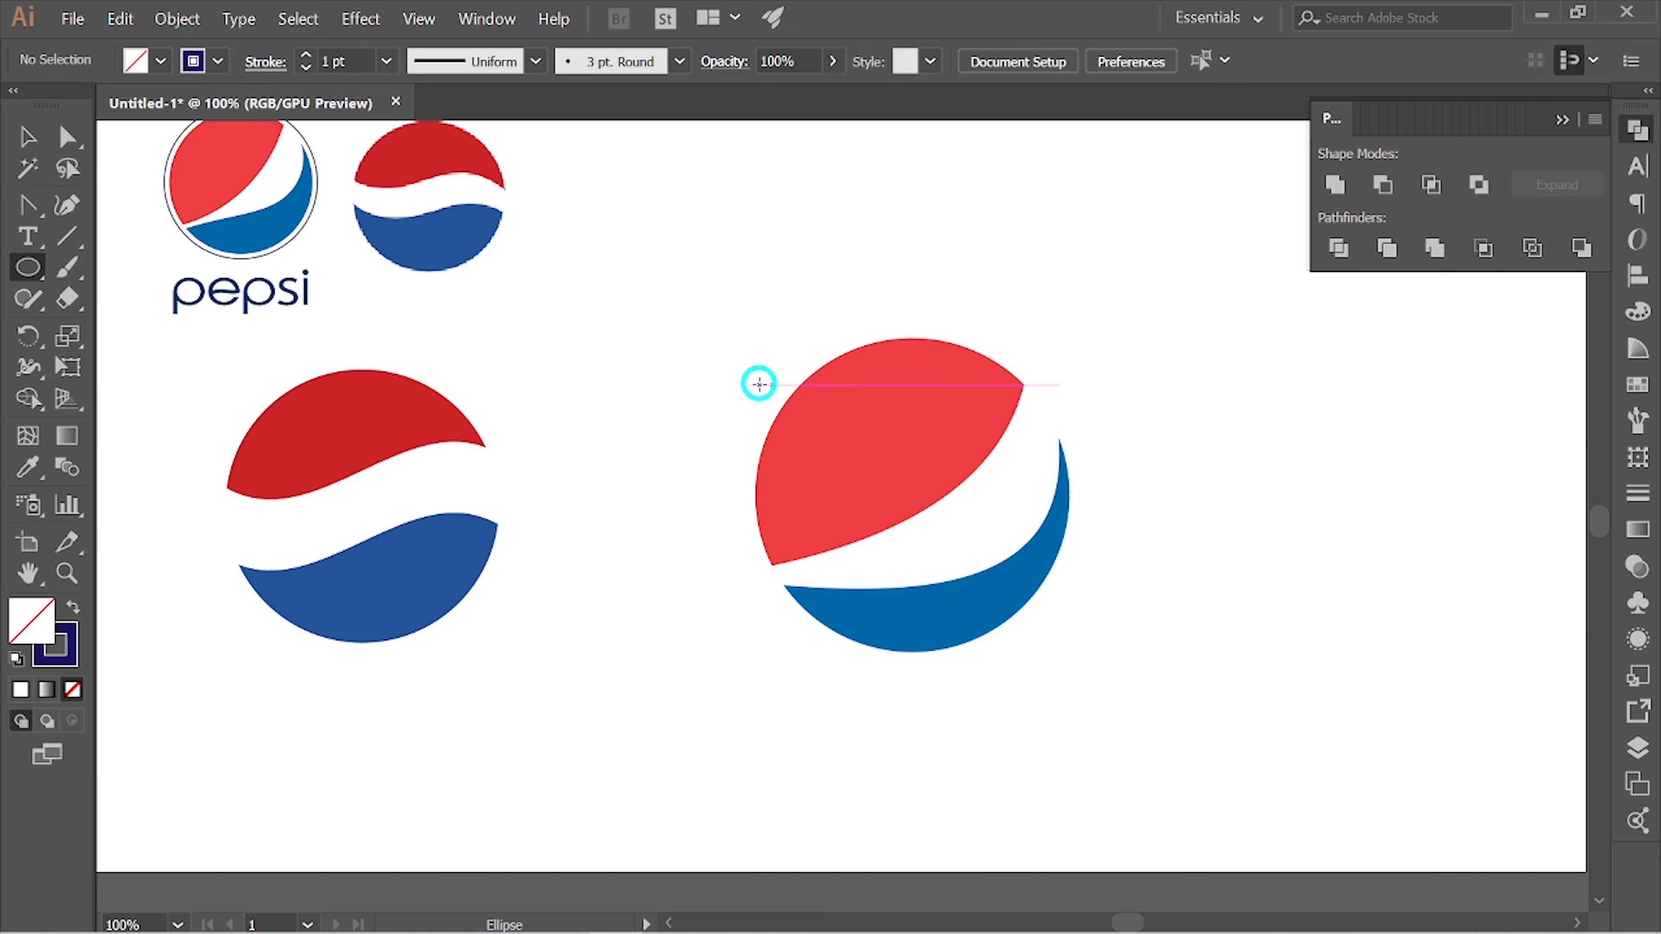
{"action": "mouse_move", "coordinate": [759, 384]}
{"action": "left_mouse_down"}
{"action": "mouse_move", "coordinate": [1194, 722]}
{"action": "mouse_move", "coordinate": [1075, 560]}
{"action": "mouse_move", "coordinate": [1119, 608]}
{"action": "mouse_move", "coordinate": [1082, 536]}
{"action": "left_mouse_up"}
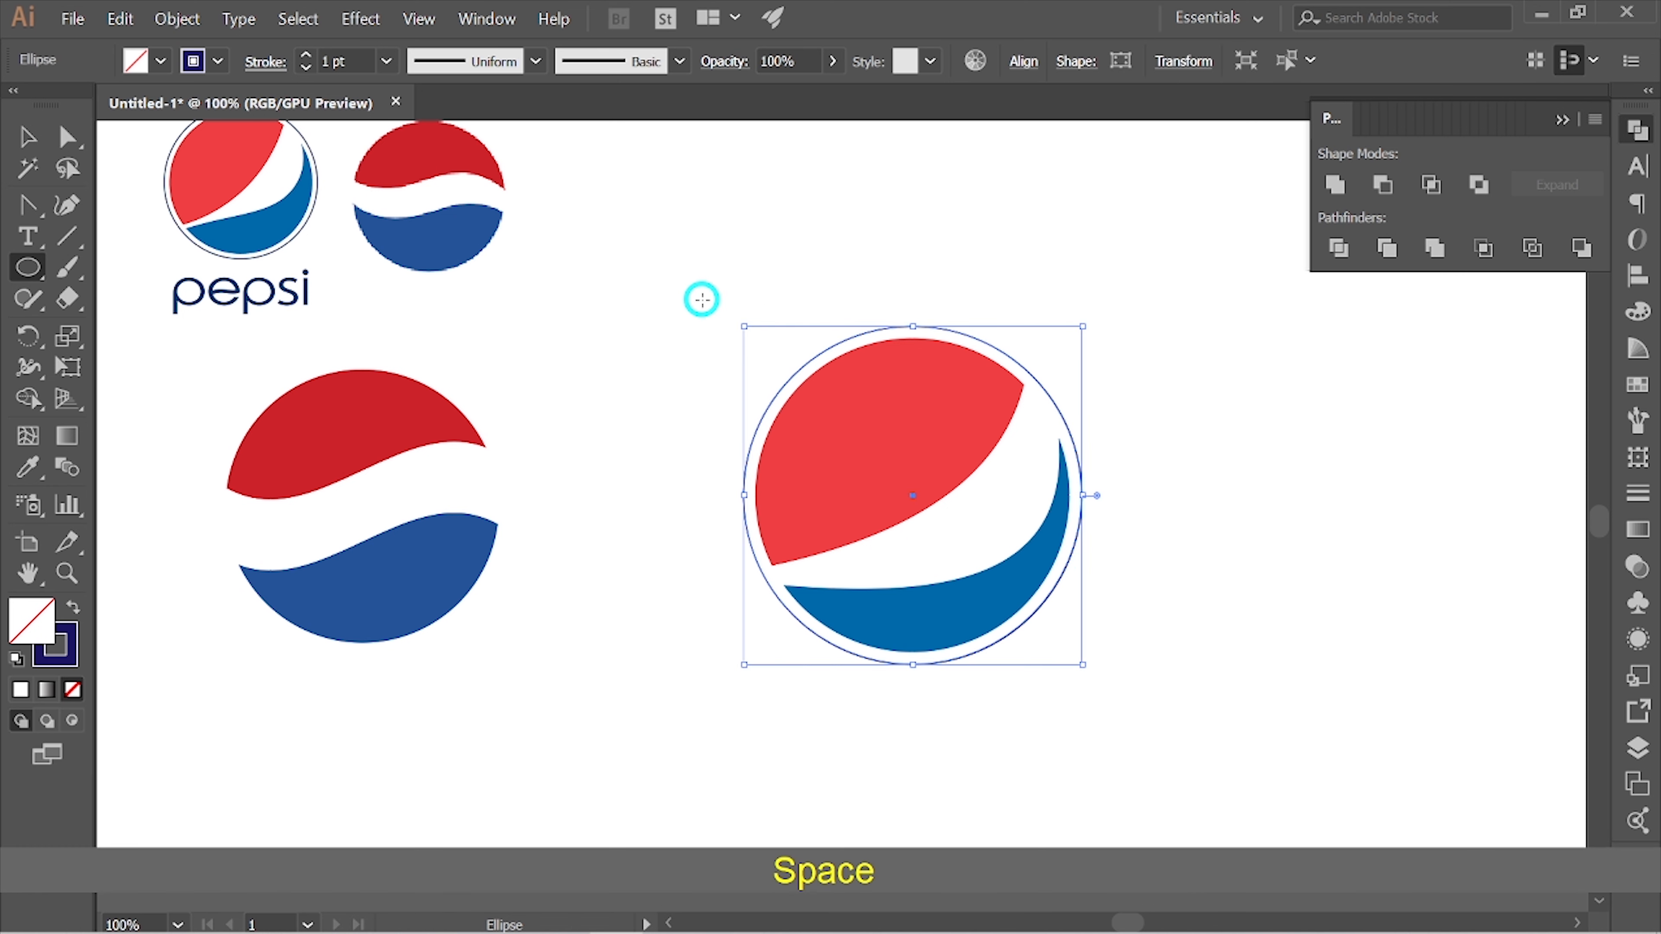
Centre the ring and the newer globe on each other horizontally and vertically and deselect them.
{"action": "left_click", "coordinate": [25, 136]}
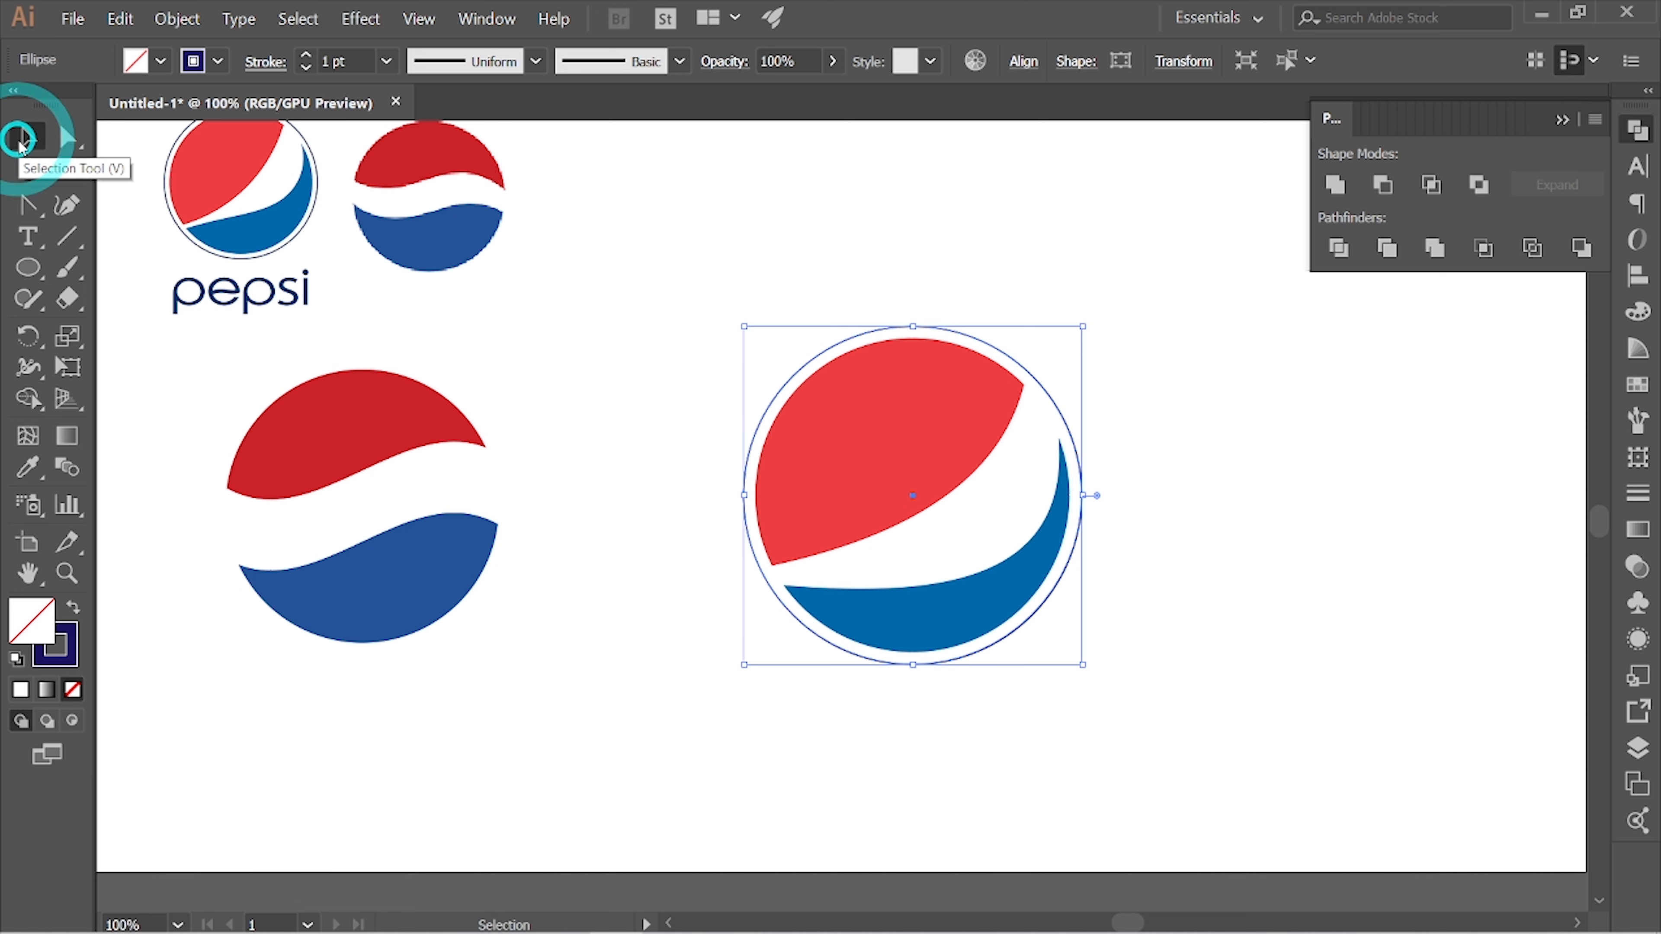
{"action": "left_click_drag", "start_coordinate": [876, 283], "coordinate": [1010, 531]}
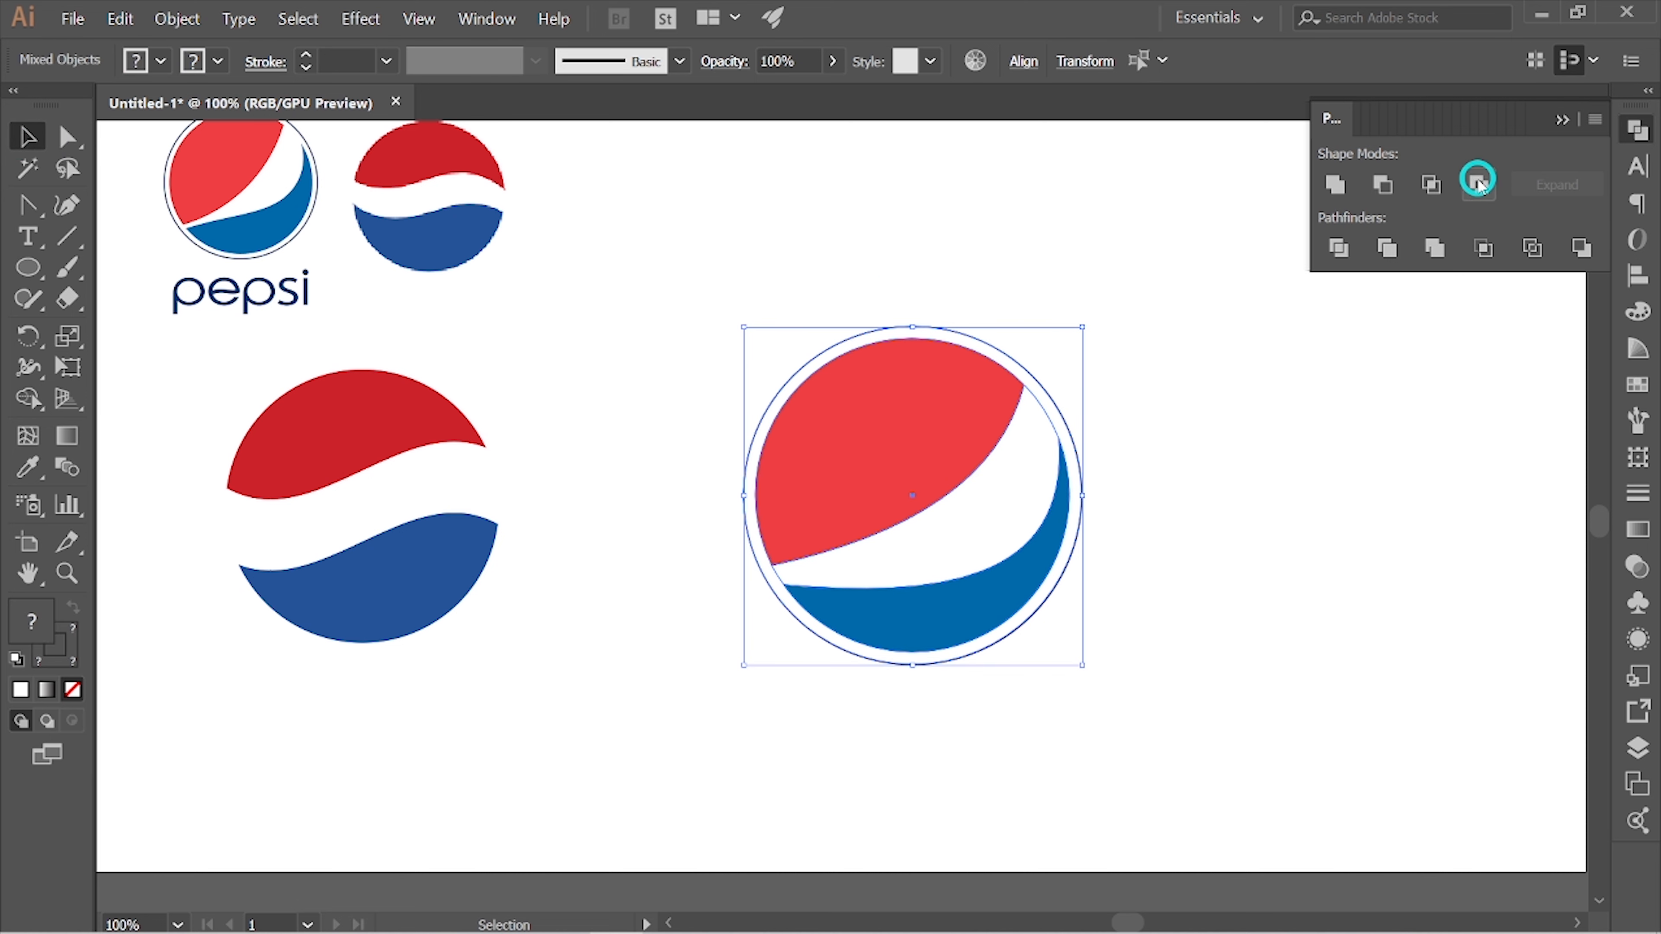
{"action": "left_click", "coordinate": [1025, 62]}
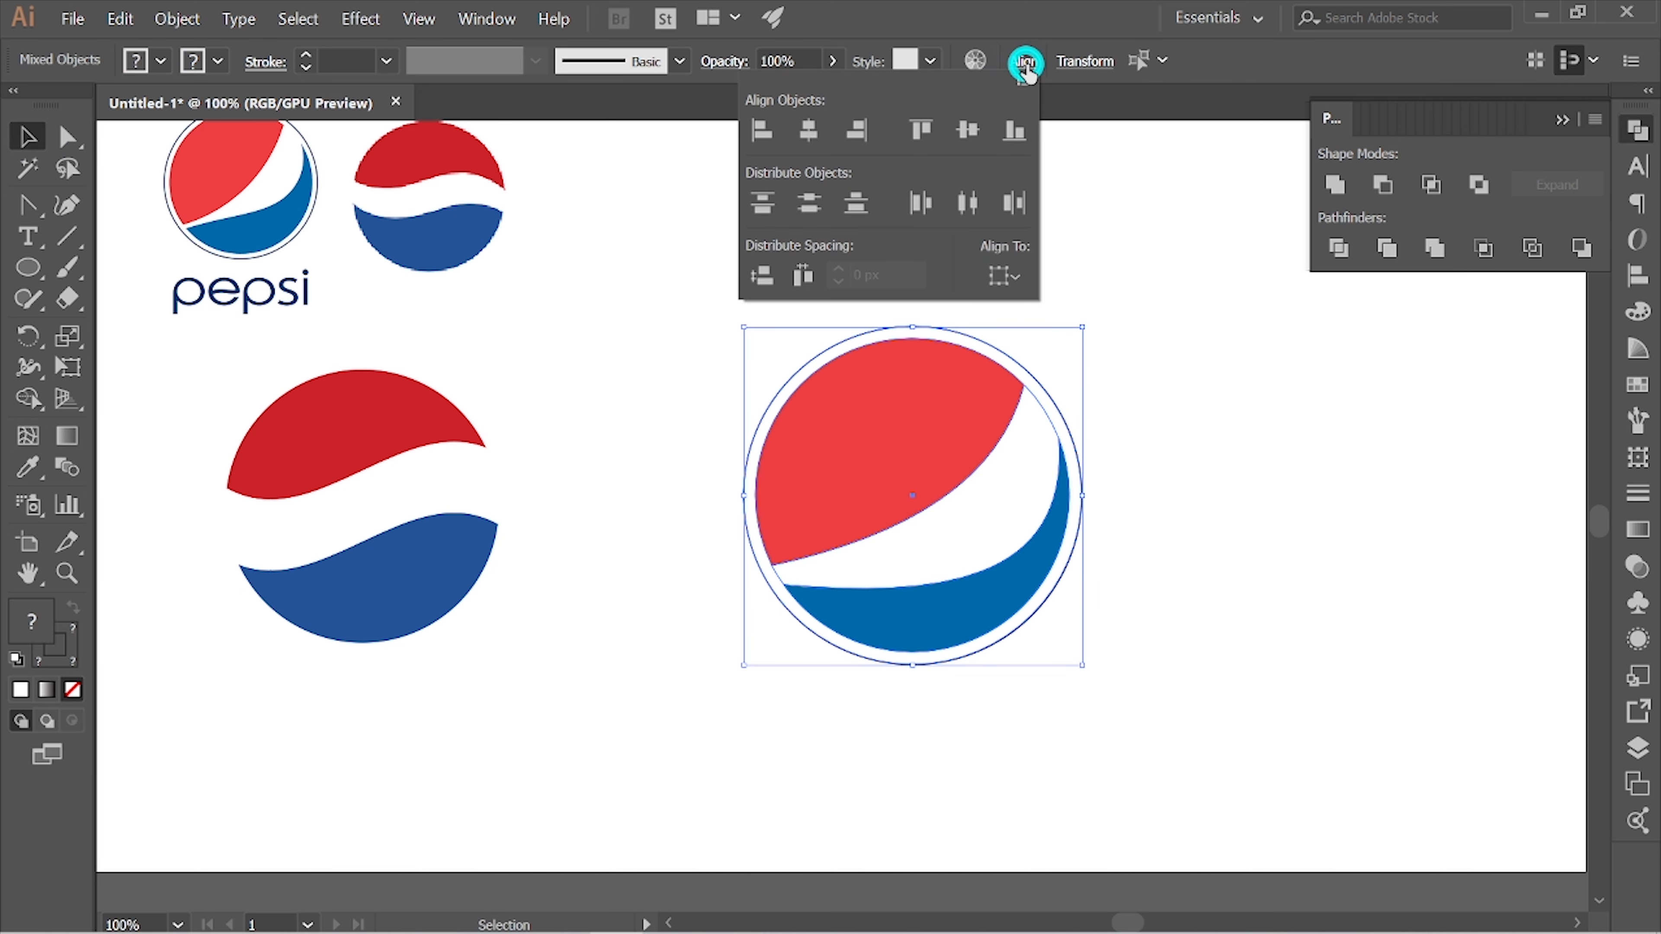
{"action": "left_click", "coordinate": [810, 132]}
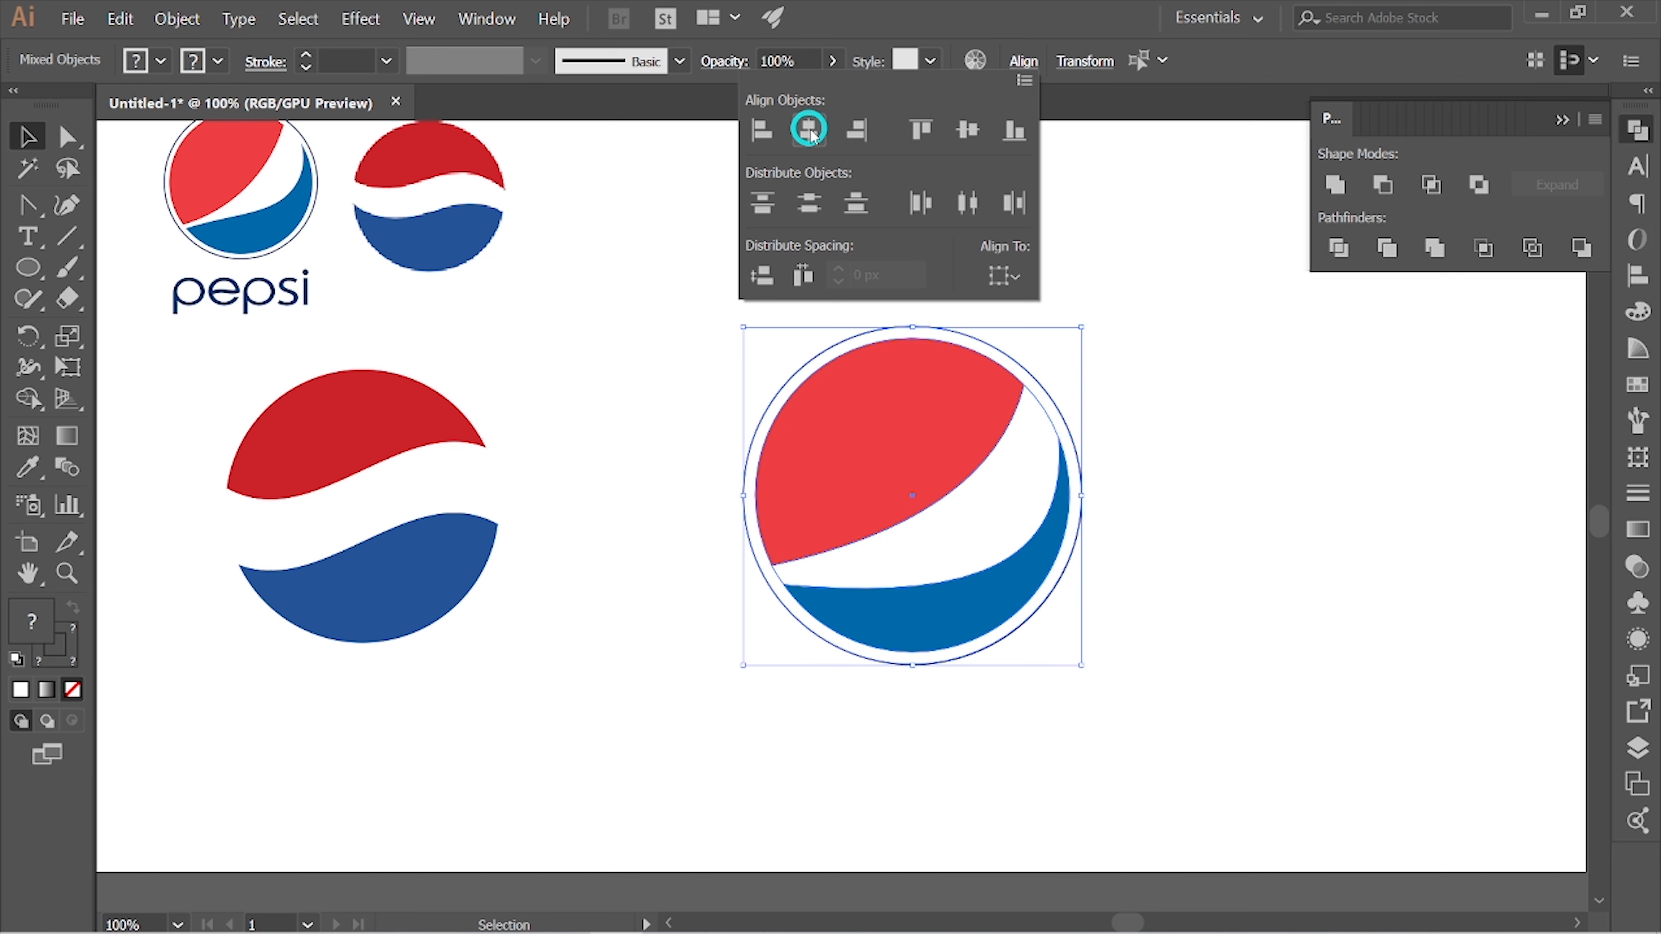
{"action": "left_click", "coordinate": [963, 128]}
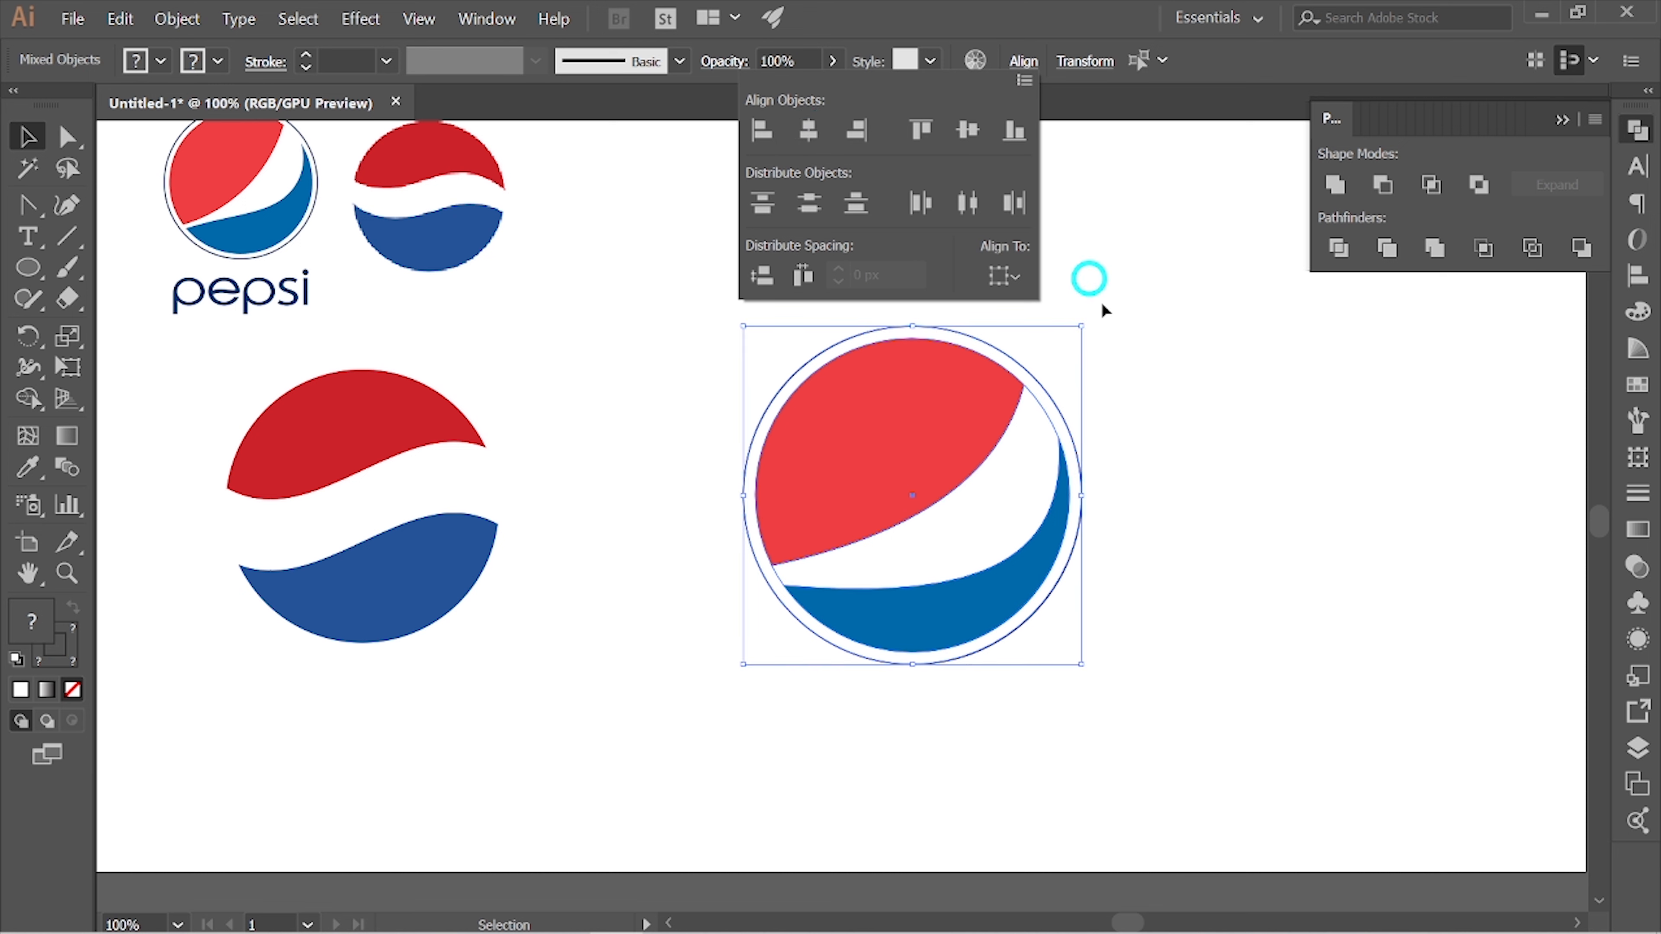
{"action": "left_click", "coordinate": [1220, 356]}
{"action": "left_click", "coordinate": [1220, 356]}
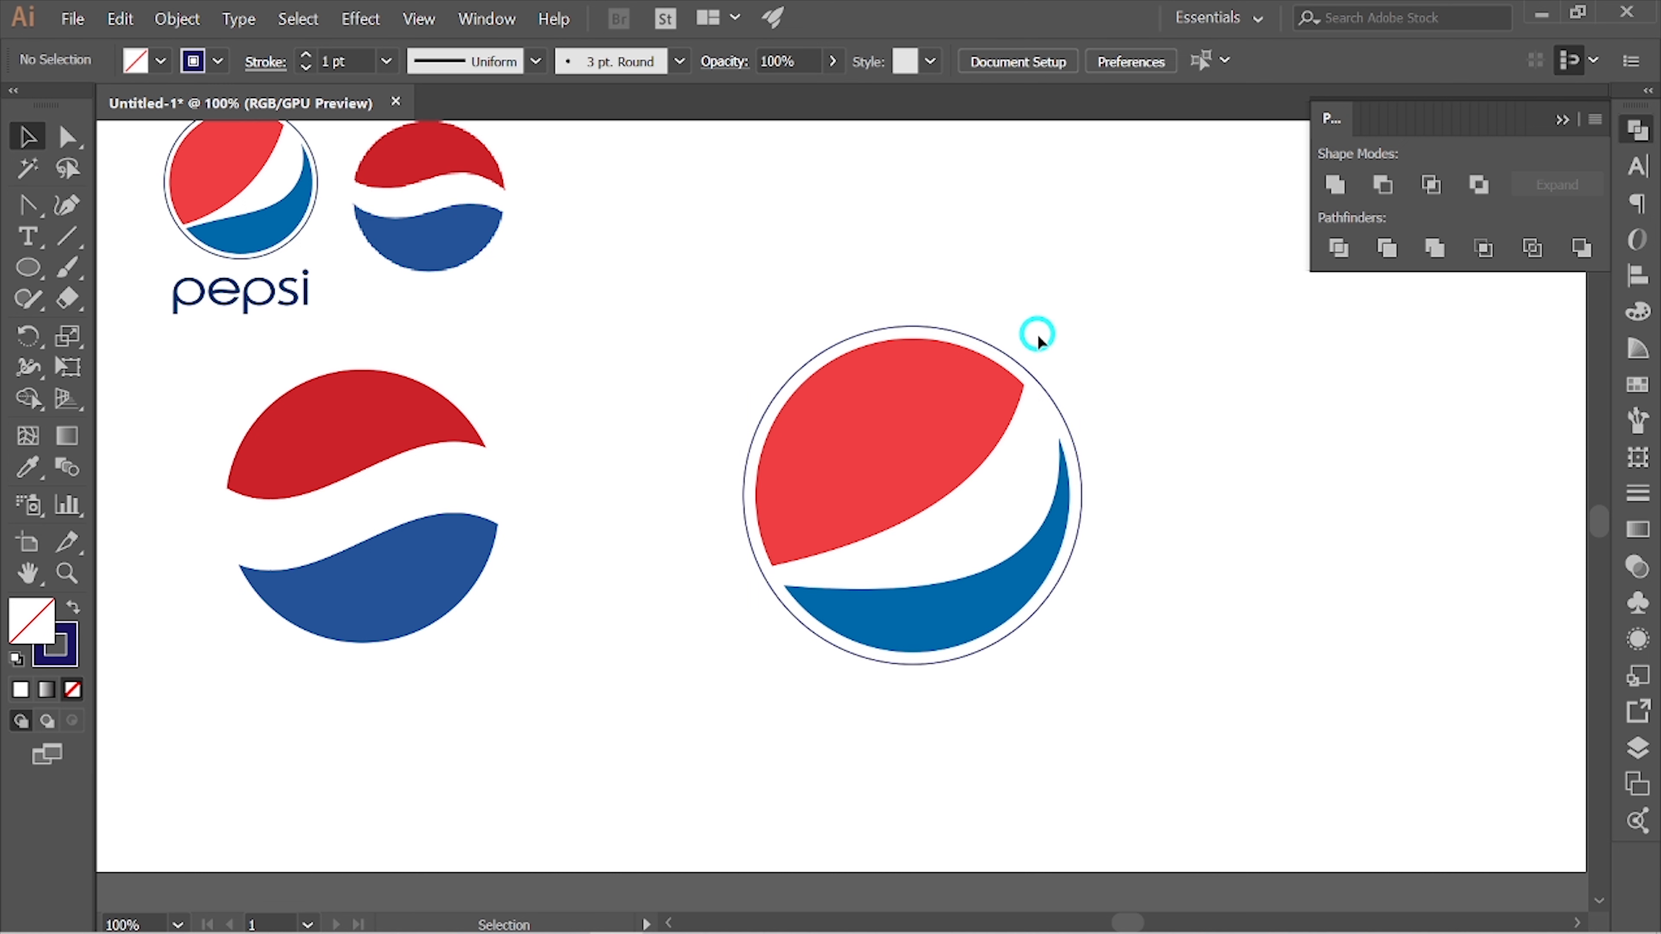
Try a 3 pt stroke on the ring around the newer globe and settle on a 2 pt weight.
{"action": "left_click", "coordinate": [1004, 354]}
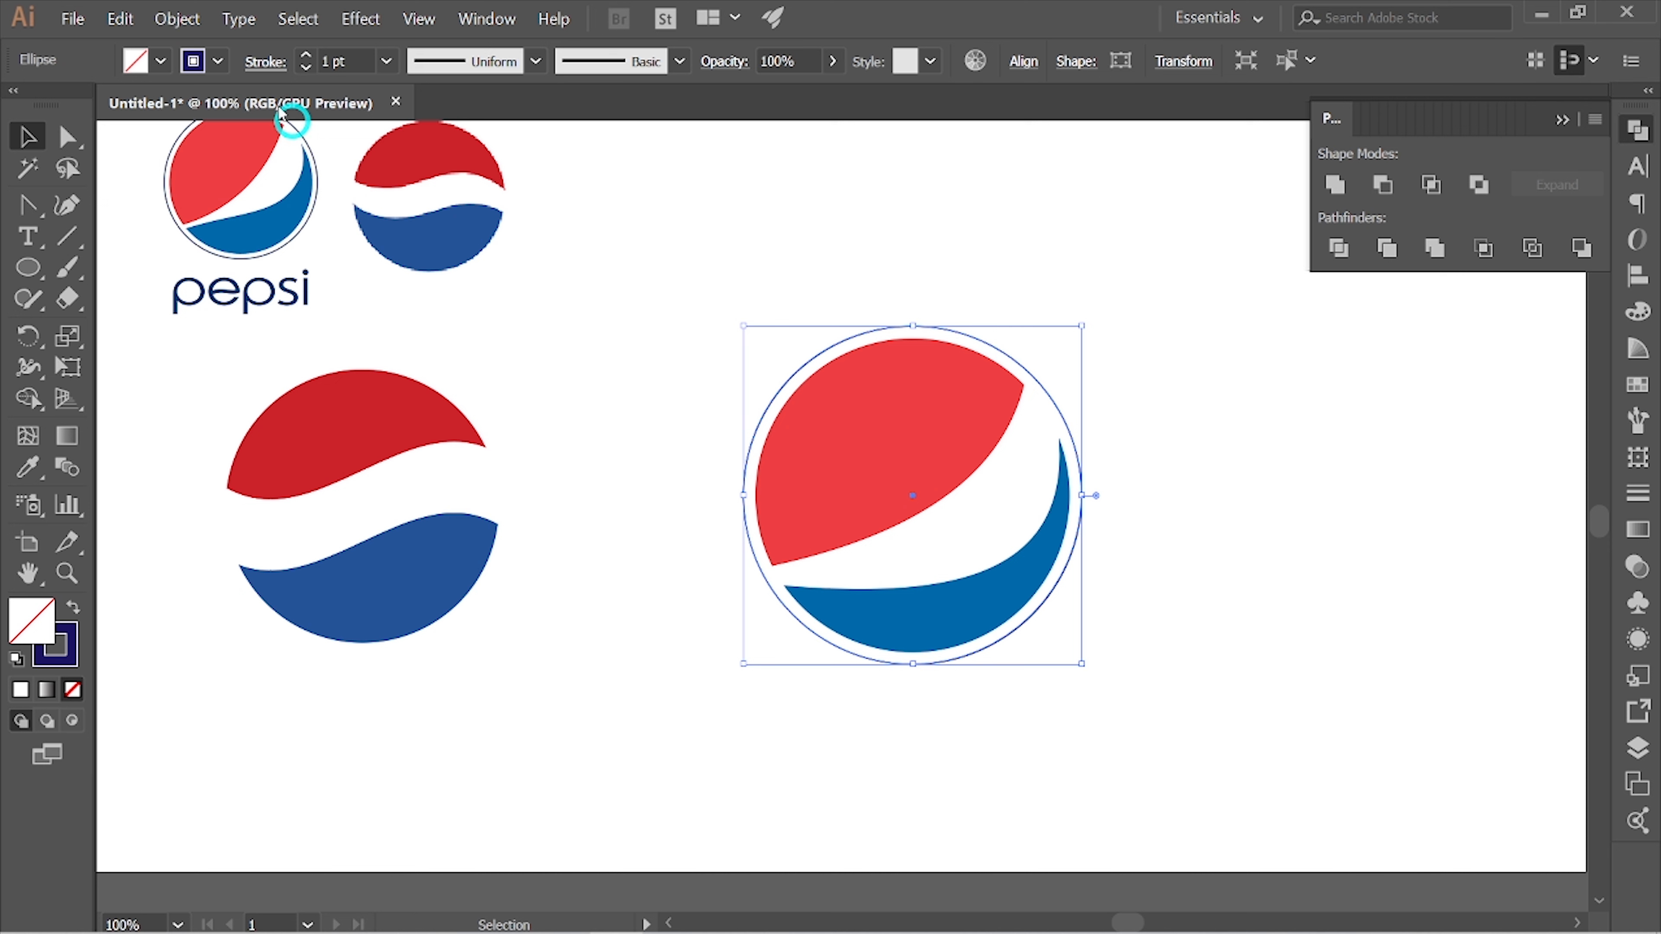
{"action": "left_click", "coordinate": [307, 61]}
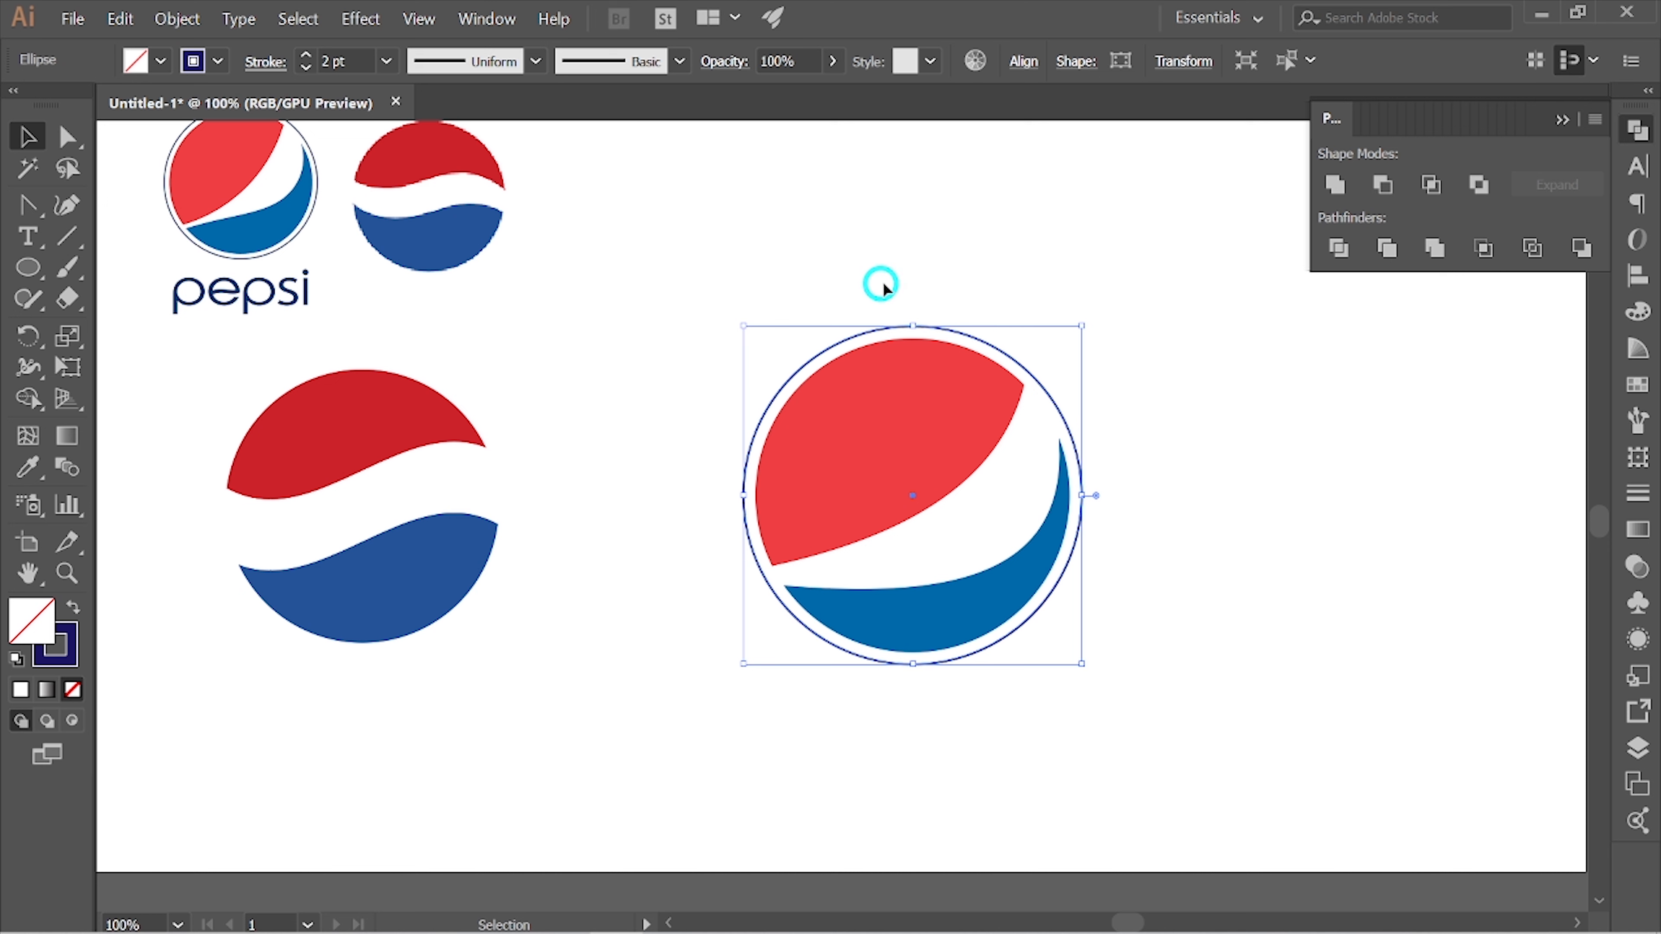
{"action": "left_click", "coordinate": [305, 61]}
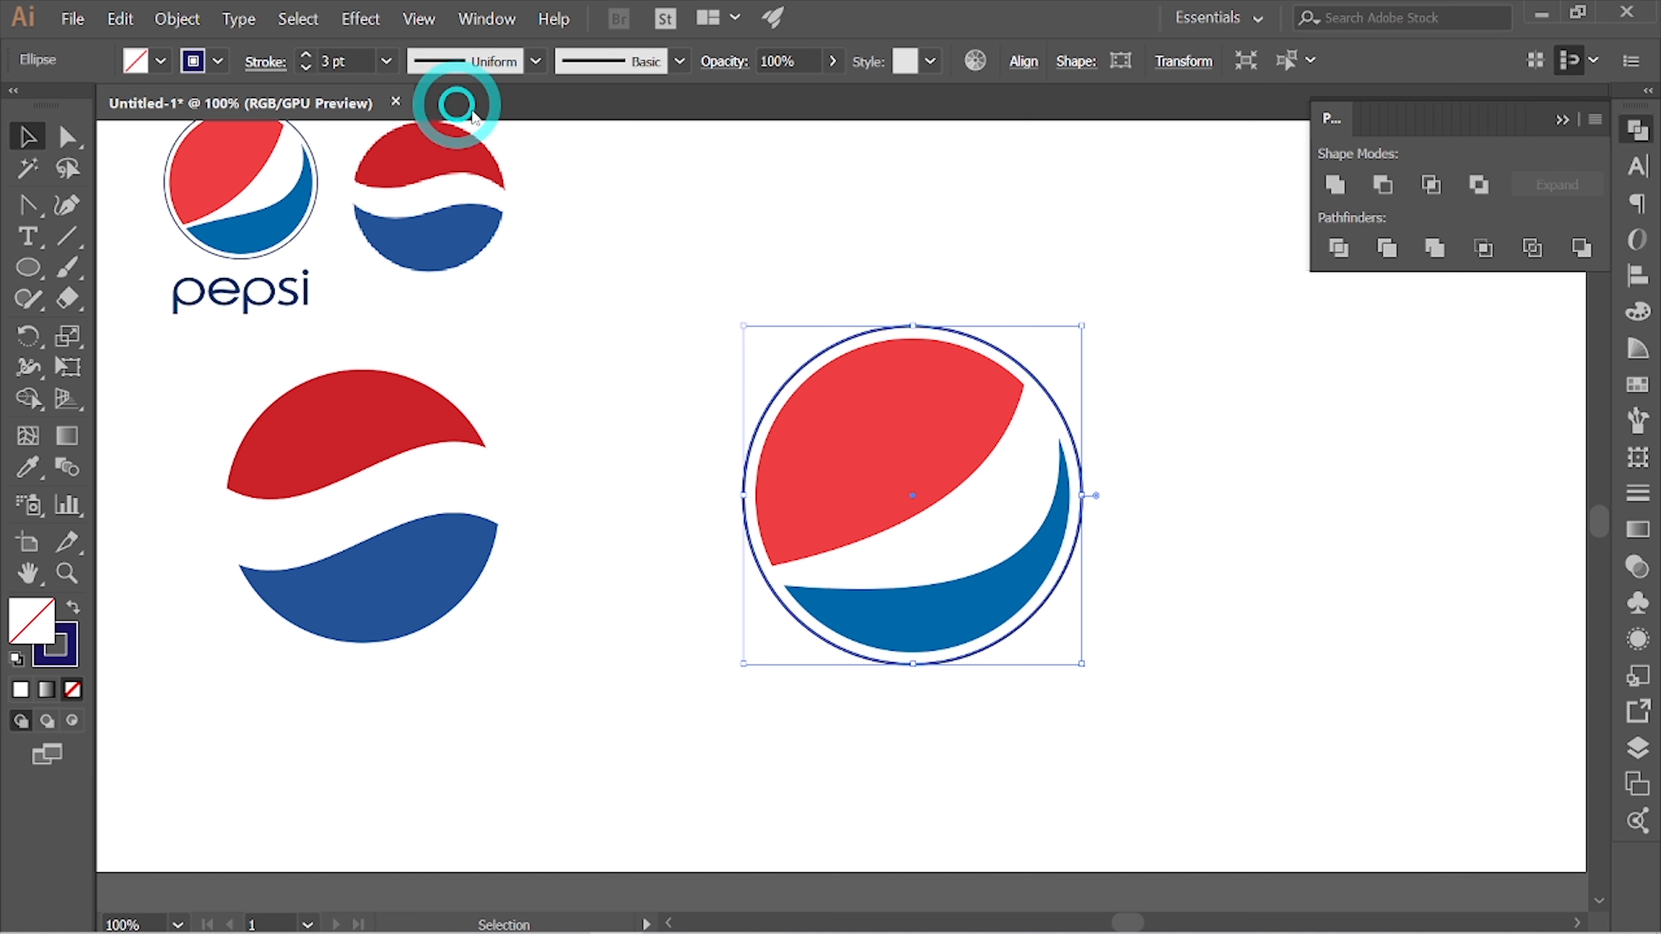
{"action": "left_click", "coordinate": [917, 255]}
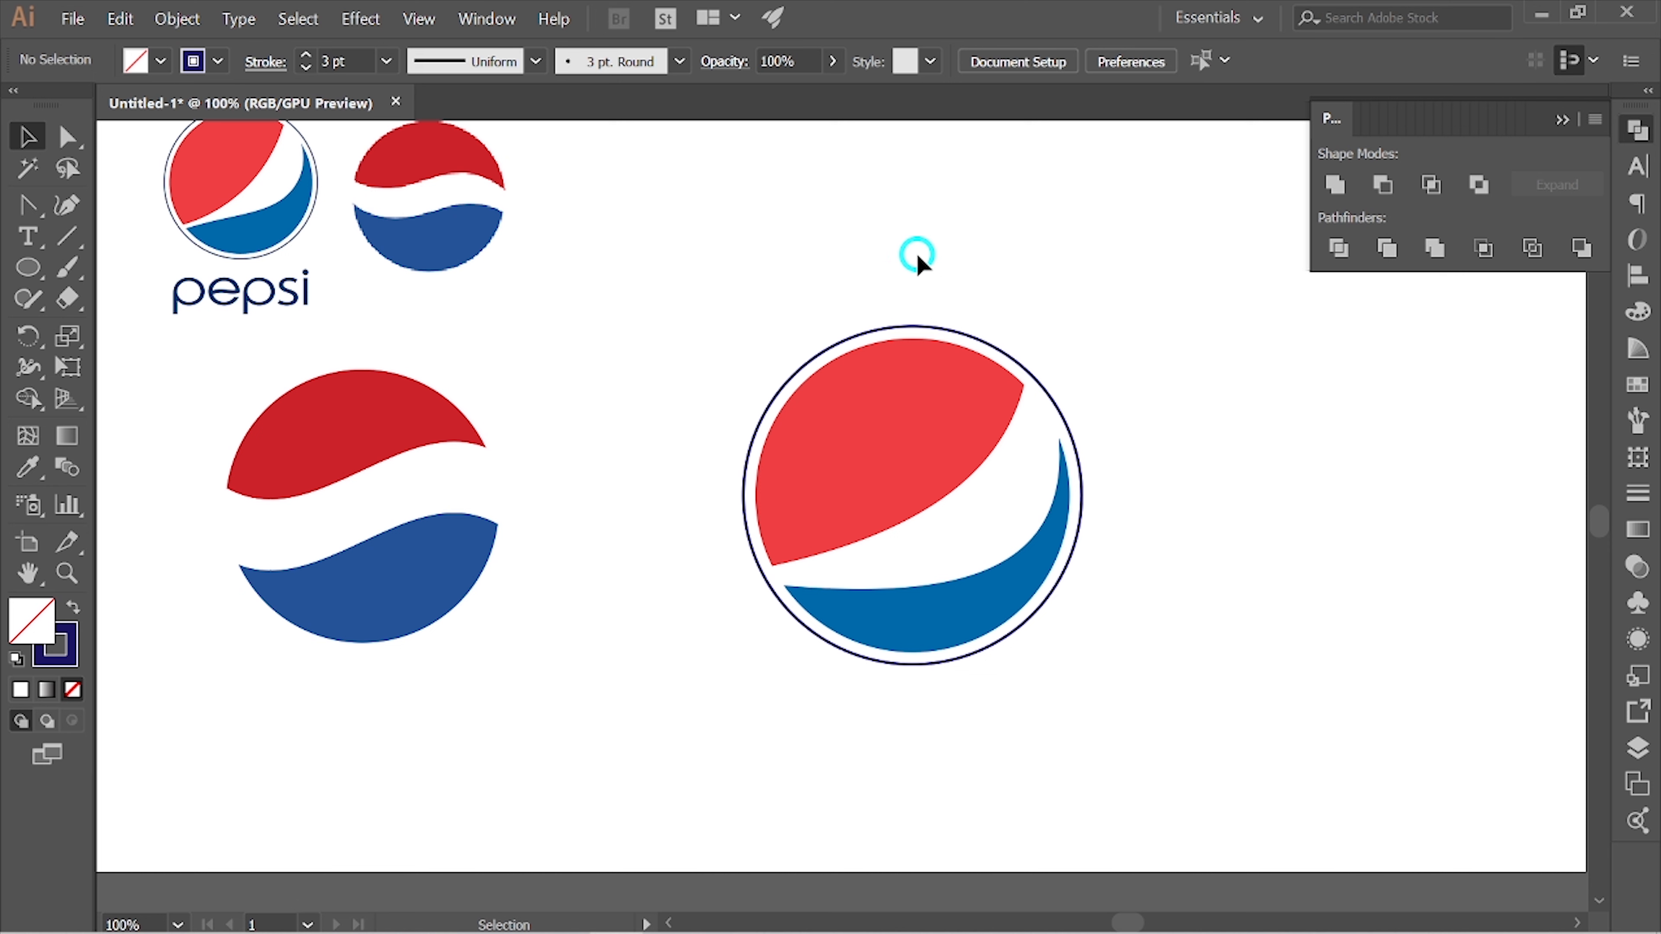
{"action": "left_click", "coordinate": [1055, 302]}
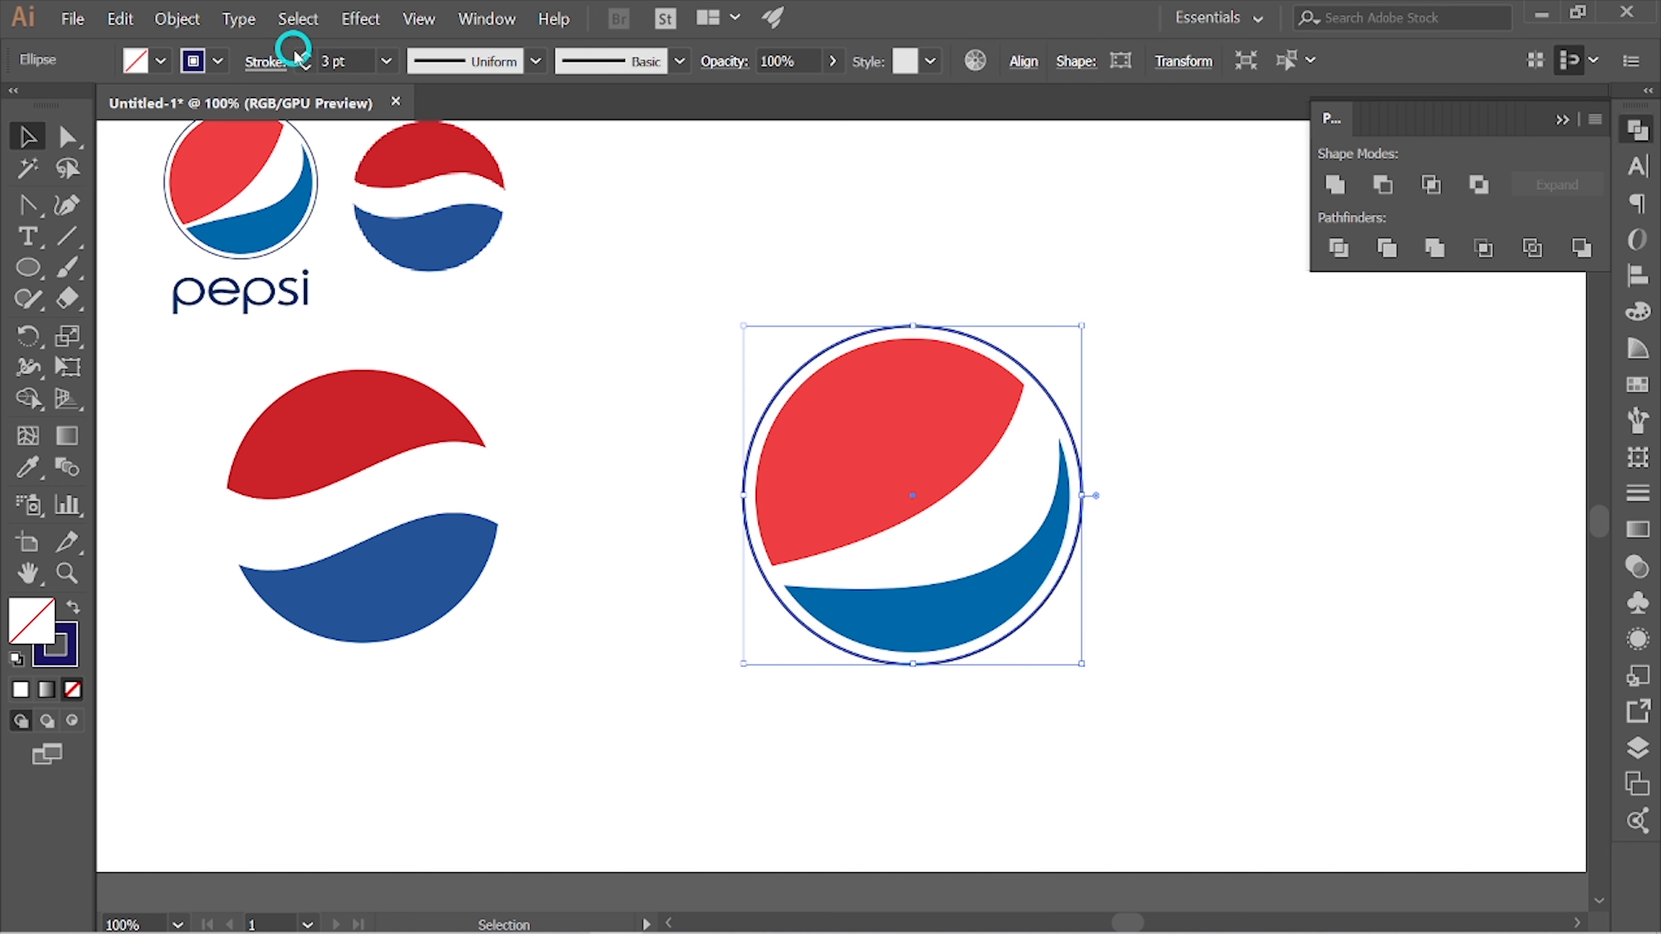
{"action": "left_click", "coordinate": [306, 67]}
{"action": "left_click", "coordinate": [713, 203]}
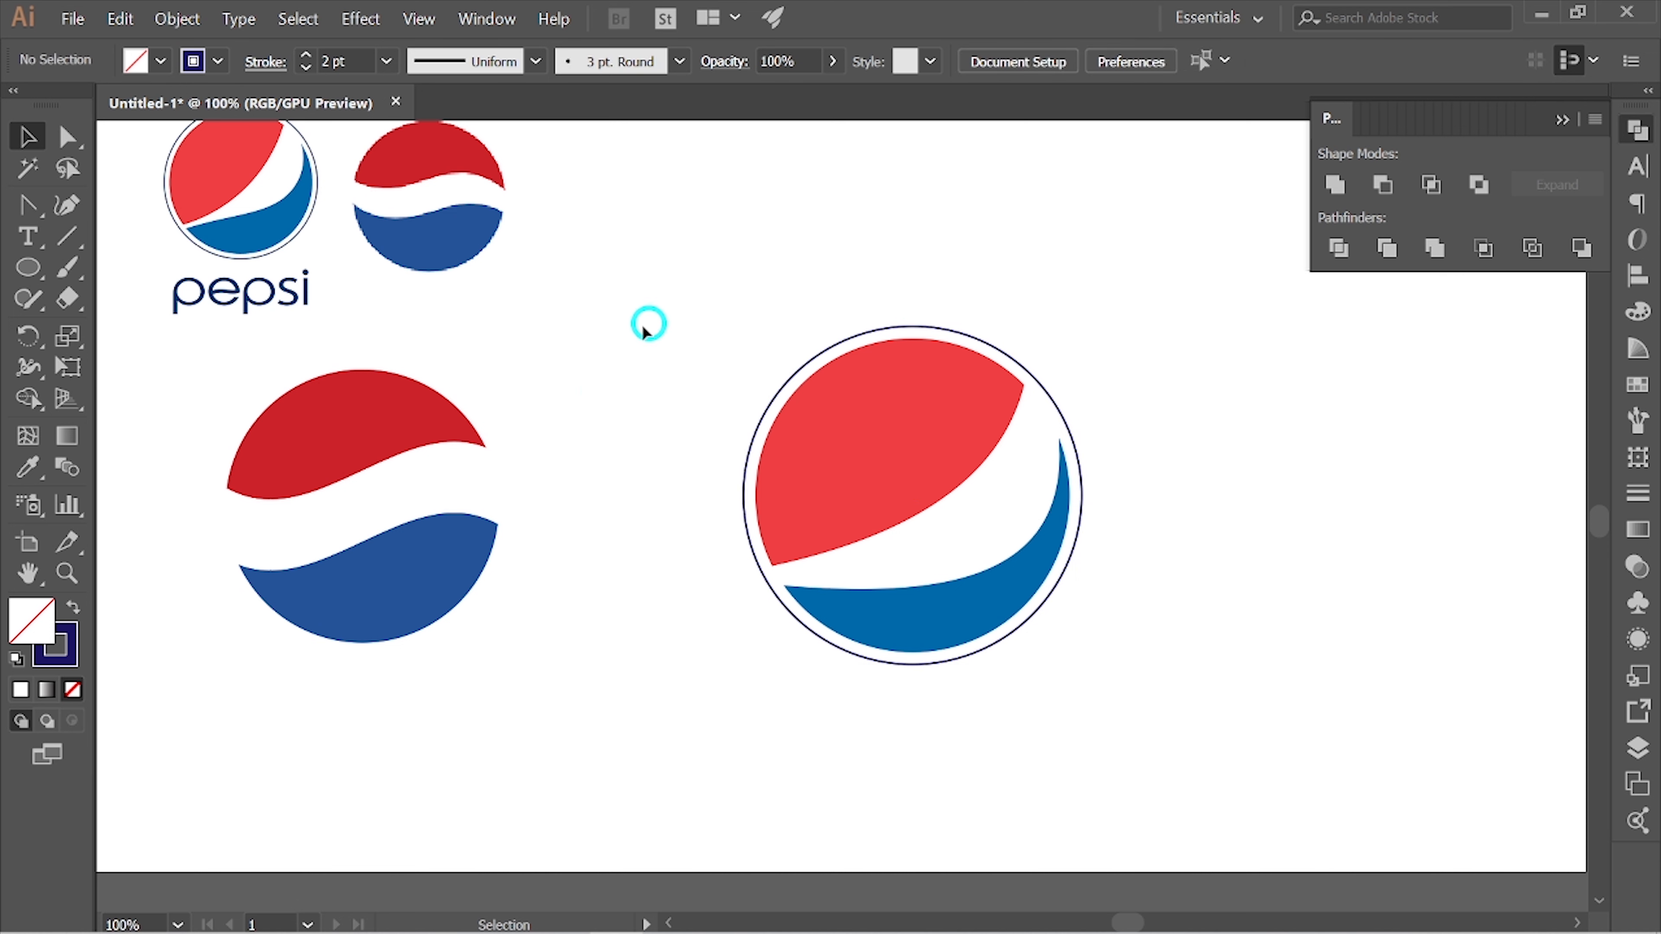
Move the older globe to the right of the newer one and shift both logos together to the left and slightly up.
{"action": "scroll", "coordinate": [518, 536], "scroll_direction": "down", "scroll_amount": 3}
{"action": "scroll", "coordinate": [517, 537], "scroll_direction": "up", "scroll_amount": 3}
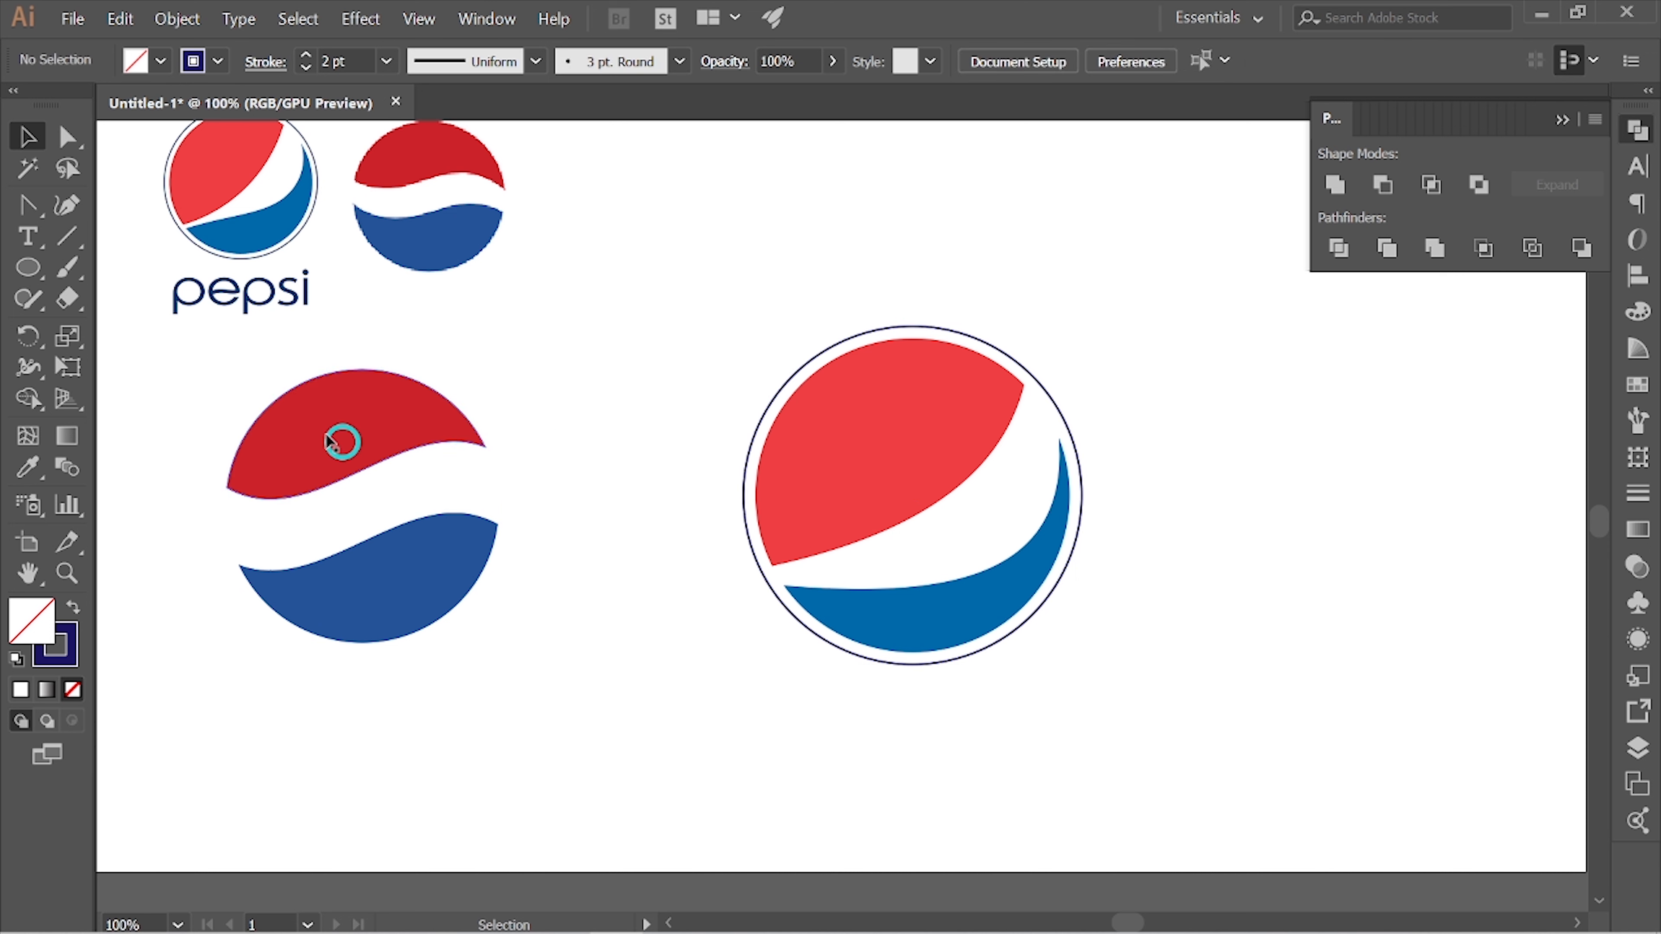
{"action": "left_click_drag", "start_coordinate": [213, 380], "coordinate": [608, 698]}
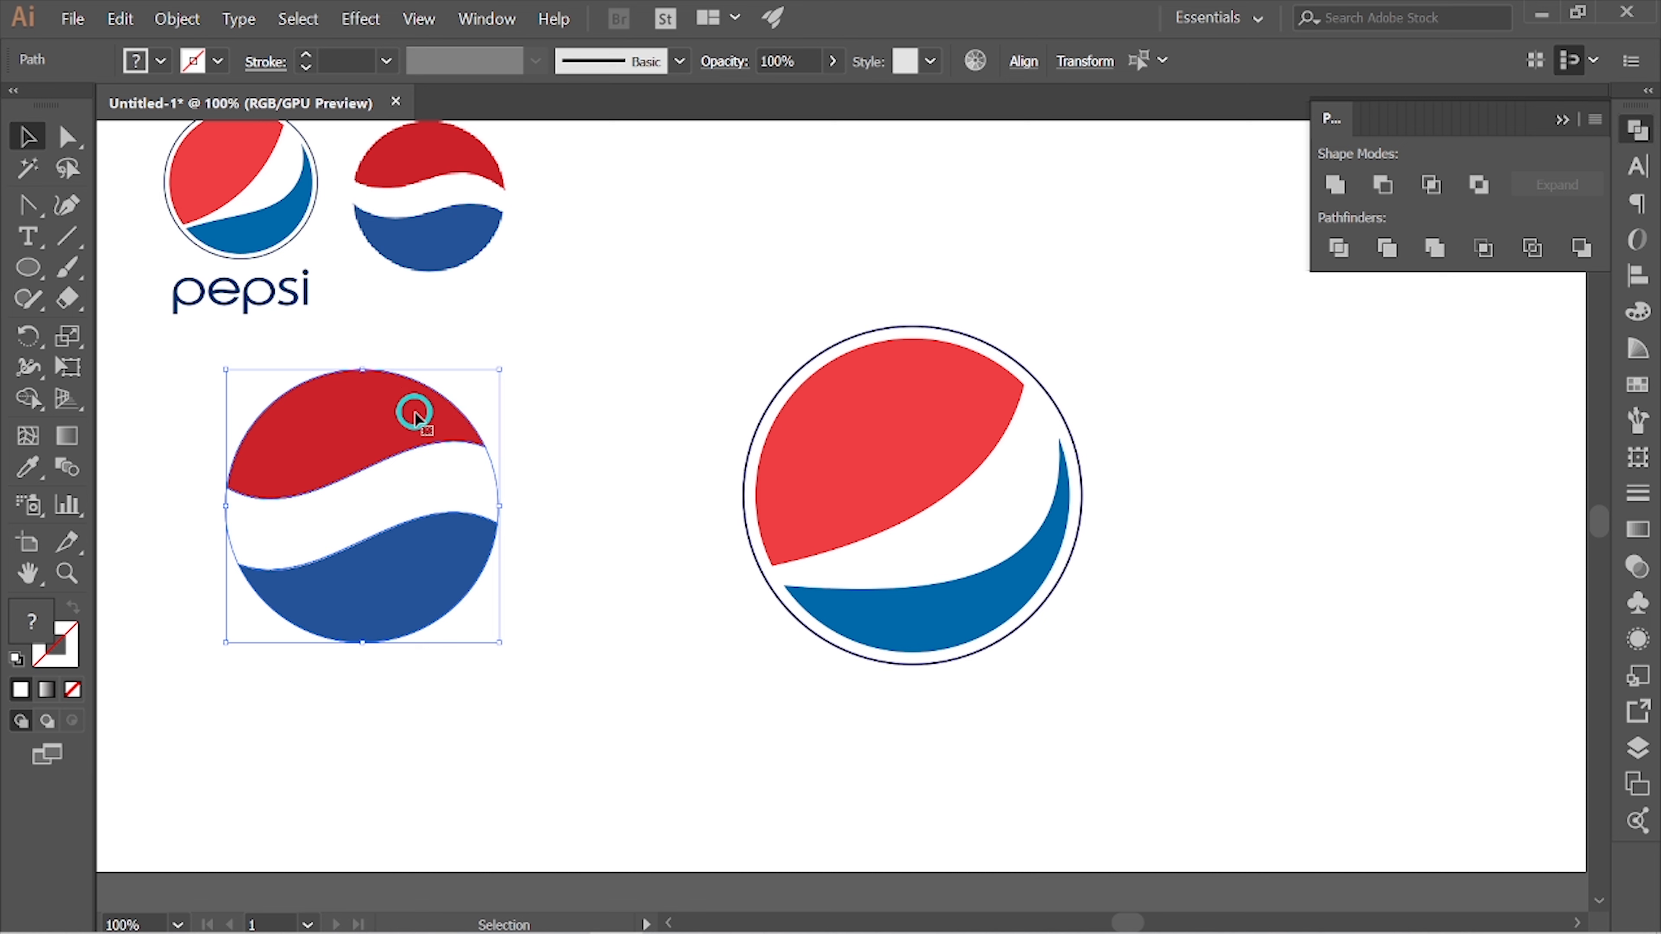
{"action": "left_click_drag", "start_coordinate": [415, 414], "coordinate": [1325, 413]}
{"action": "left_click_drag", "start_coordinate": [768, 300], "coordinate": [1411, 687]}
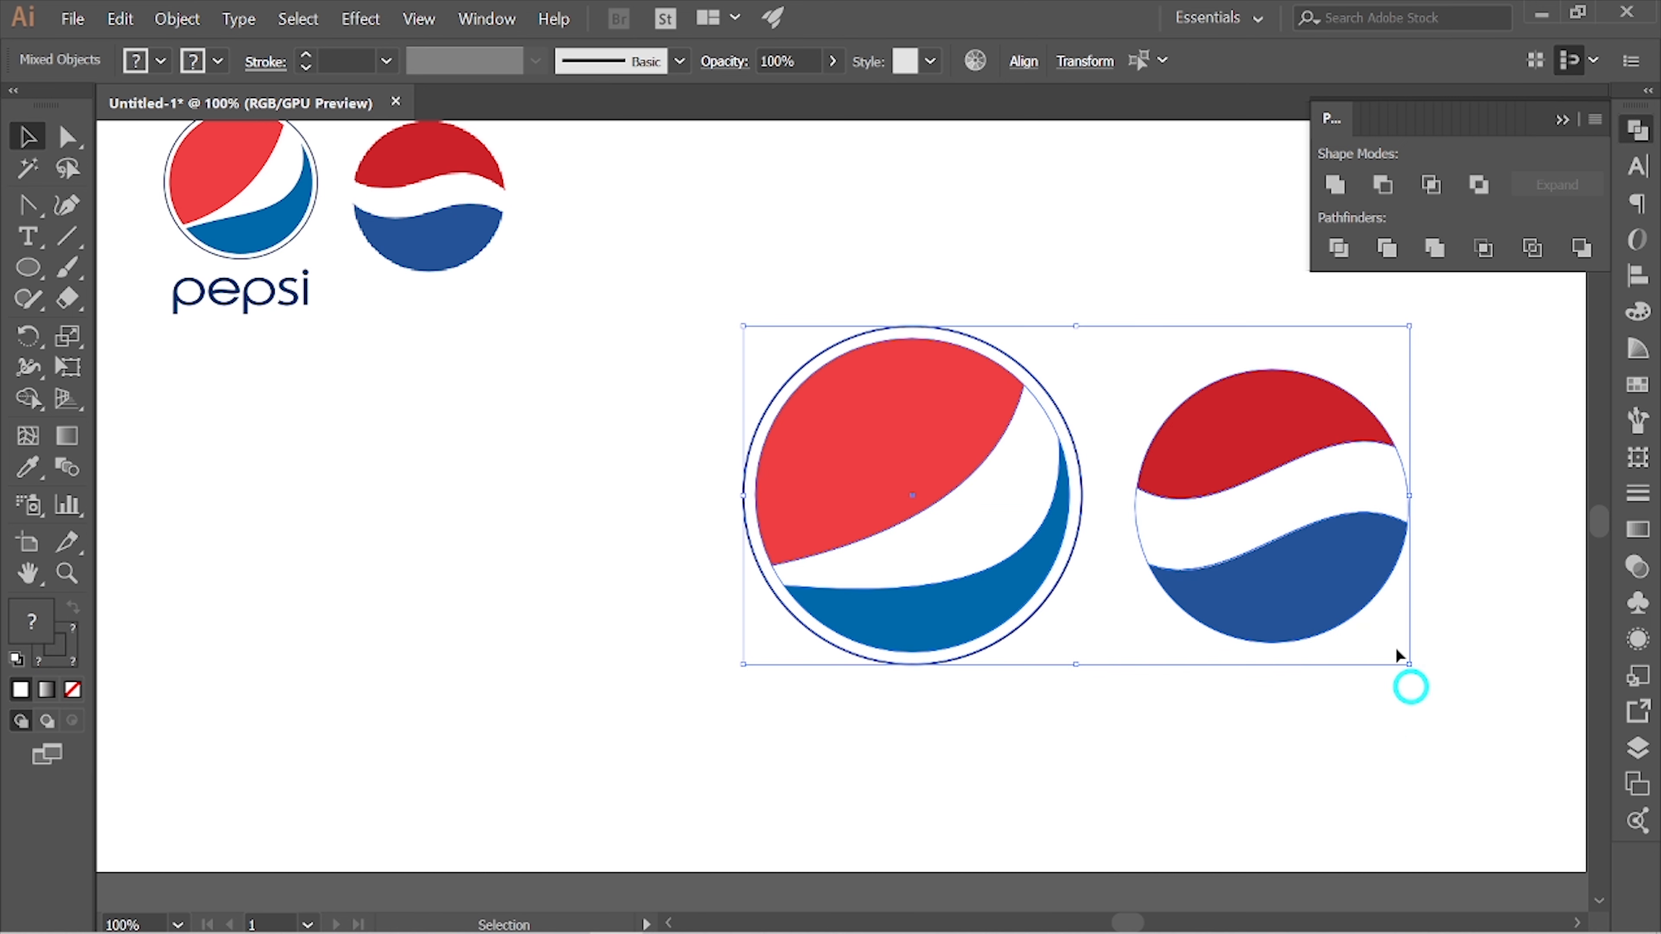
{"action": "left_click_drag", "start_coordinate": [1337, 591], "coordinate": [1081, 578]}
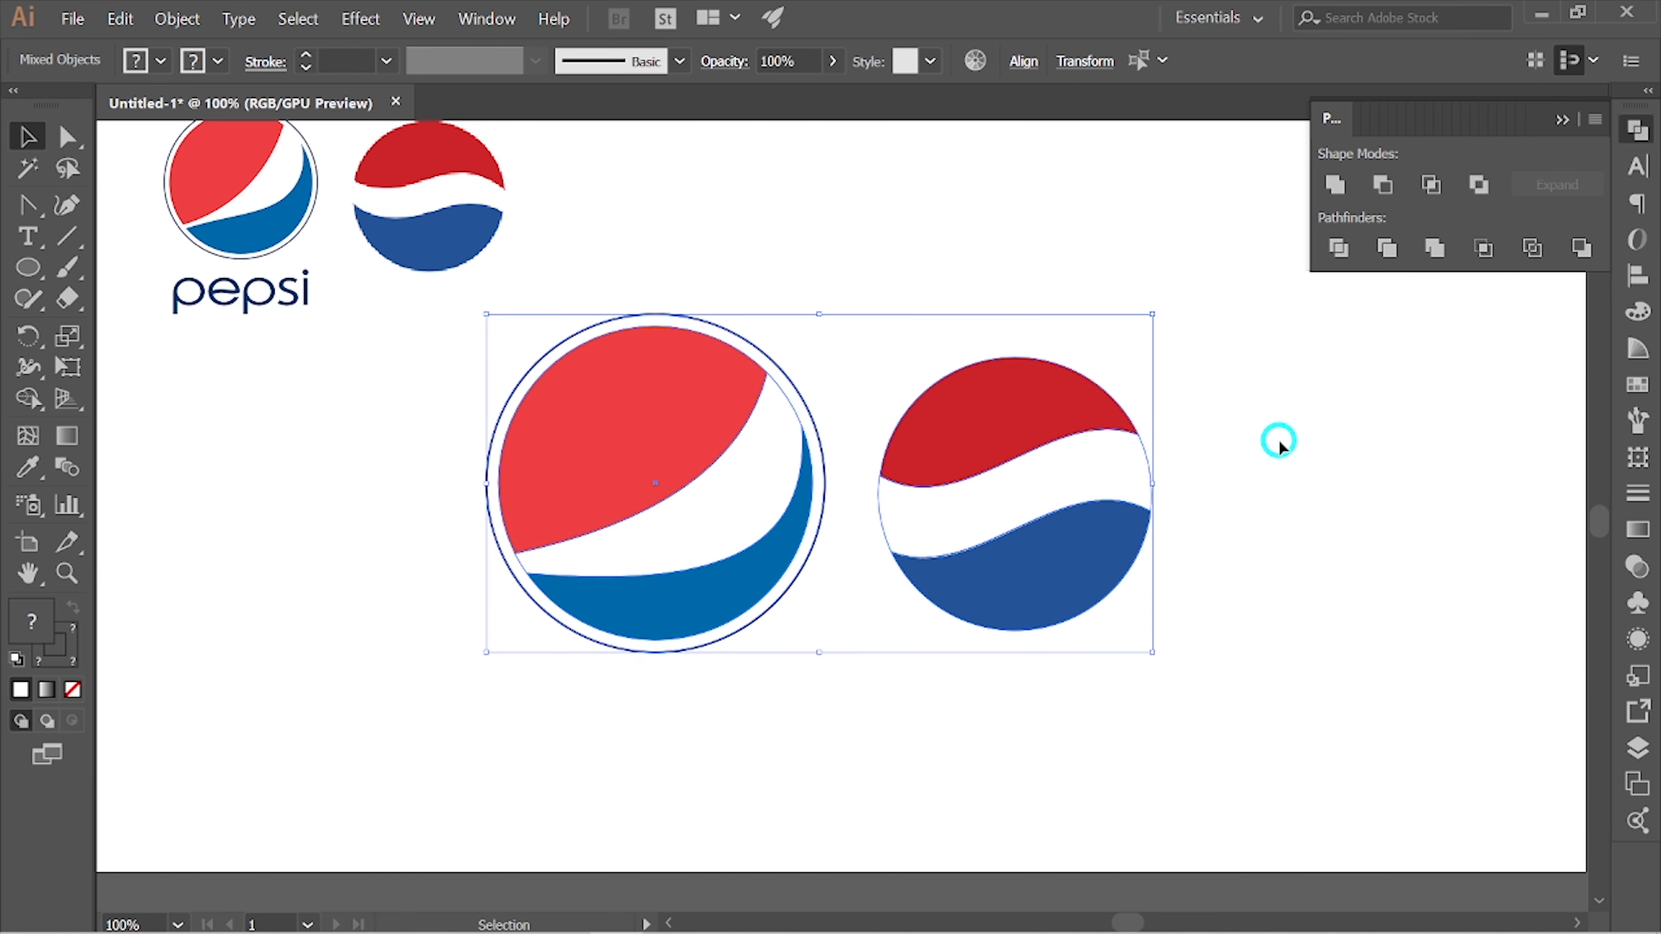
{"action": "left_click", "coordinate": [1354, 425]}
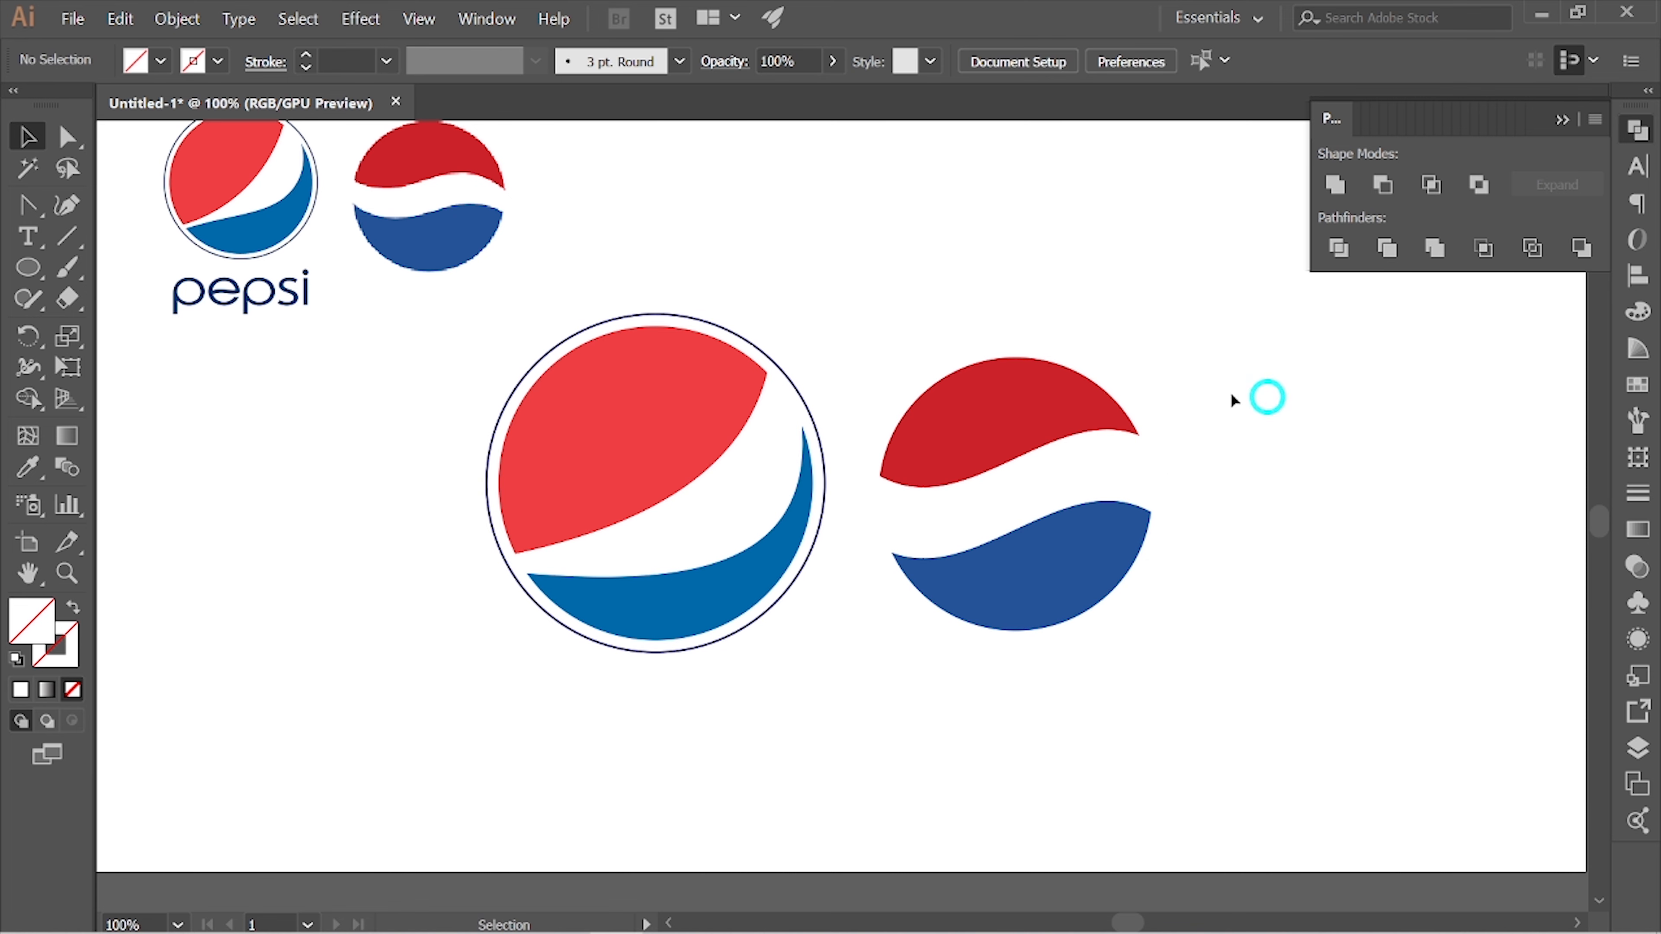
Group the older globe's parts and enlarge the group proportionally to about the diameter of the newer globe's ring.
{"action": "left_click", "coordinate": [1123, 400]}
{"action": "left_click_drag", "start_coordinate": [1247, 386], "coordinate": [916, 671]}
{"action": "key", "text": "ctrl+g"}
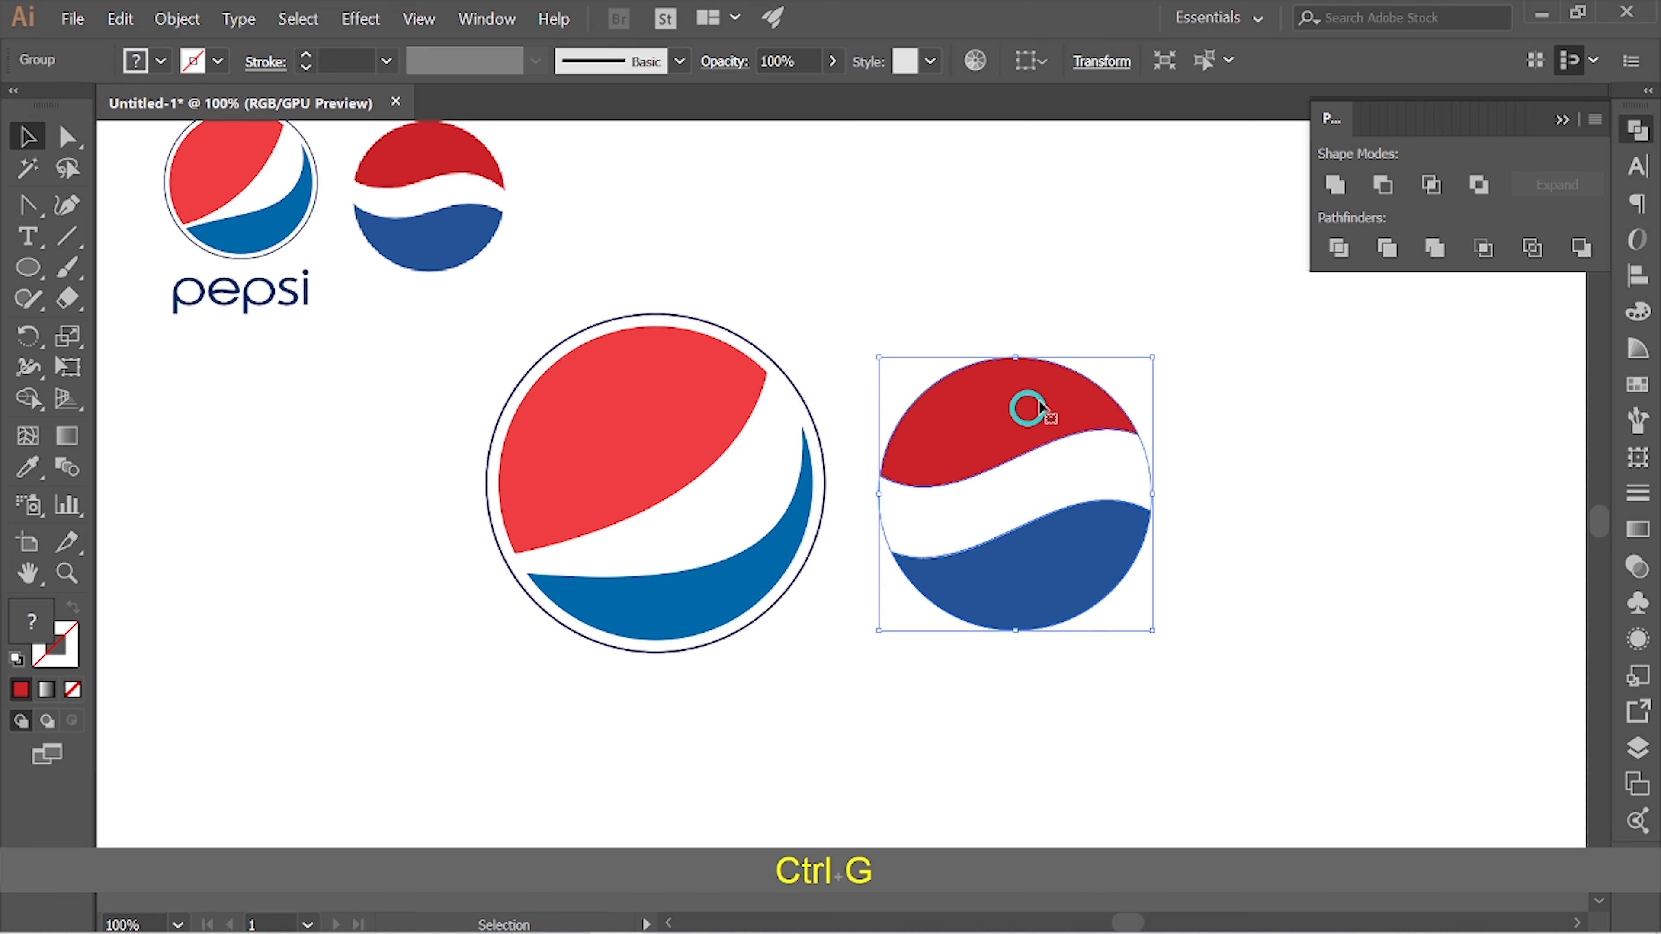
{"action": "left_click_drag", "start_coordinate": [1155, 359], "coordinate": [1253, 295]}
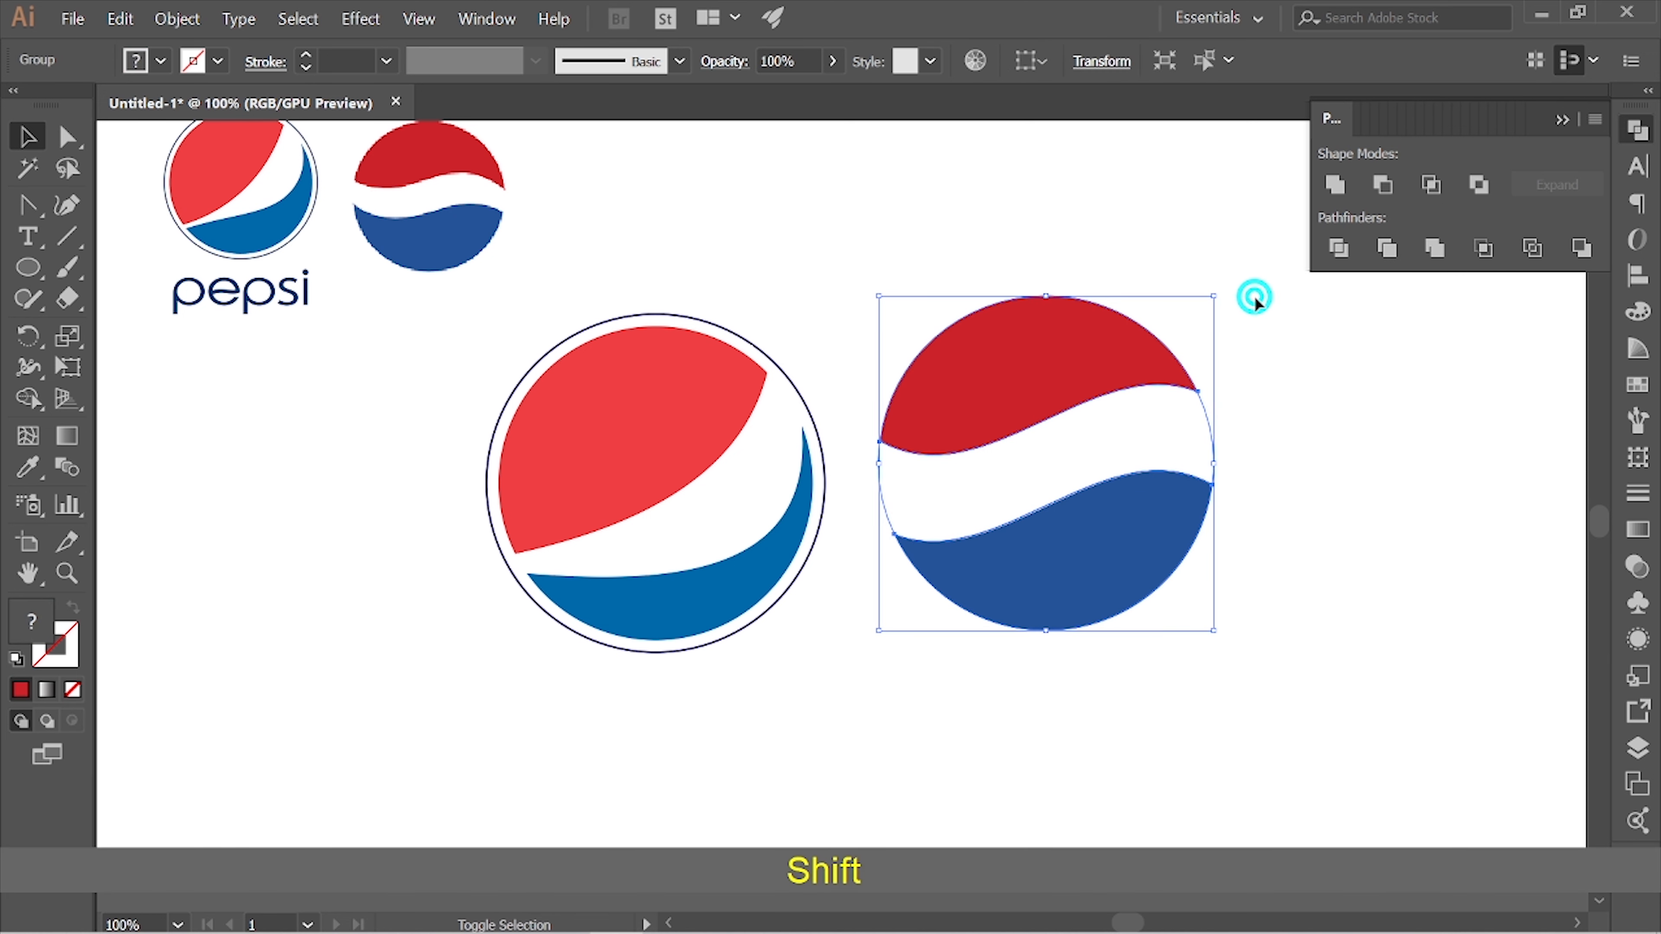
{"action": "left_click", "coordinate": [1364, 401]}
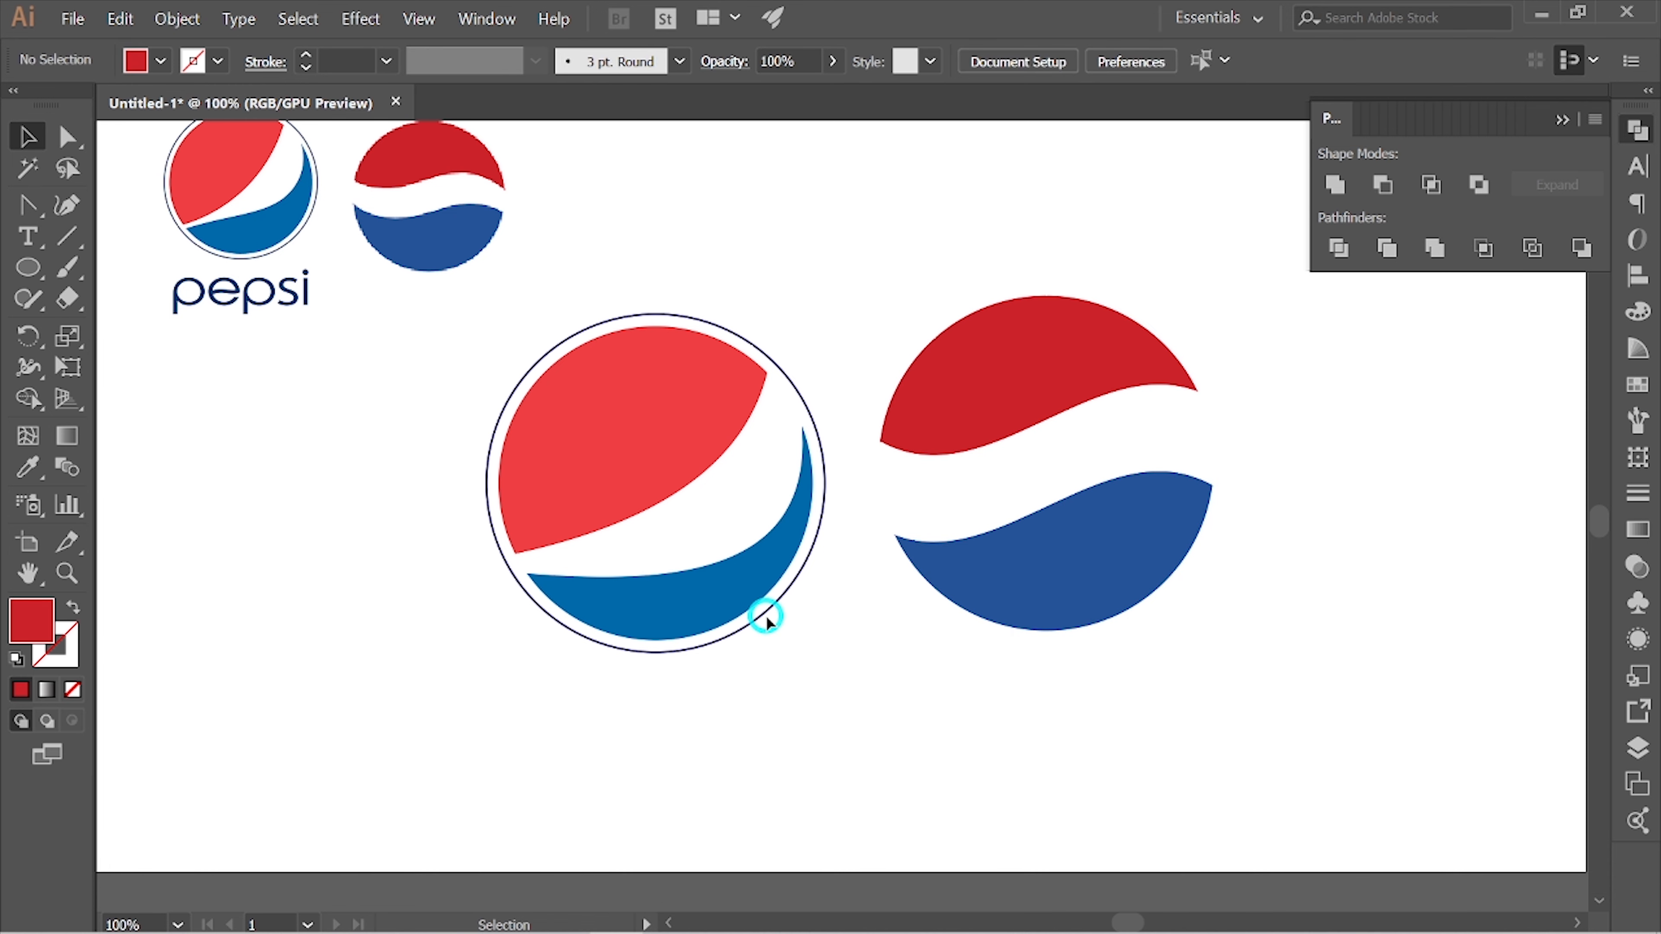
{"action": "left_click", "coordinate": [696, 599]}
{"action": "left_click", "coordinate": [407, 570]}
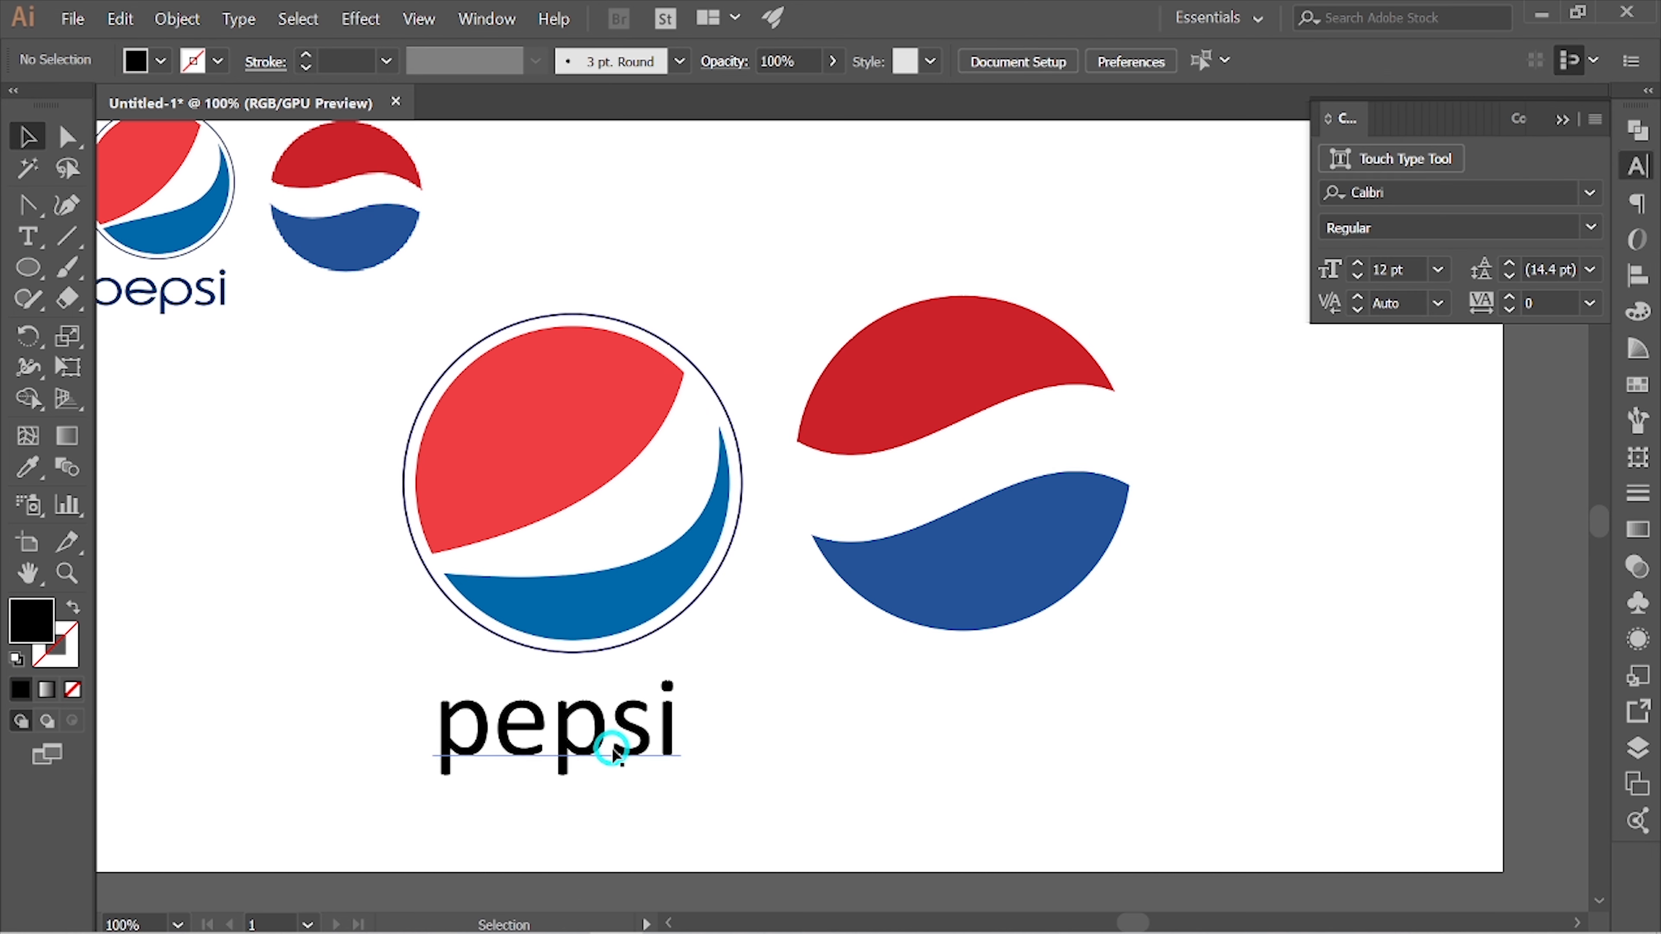
Change the font of the "pepsi" text below the newer globe to Publica Play, keeping the Regular style.
{"action": "left_click", "coordinate": [613, 750]}
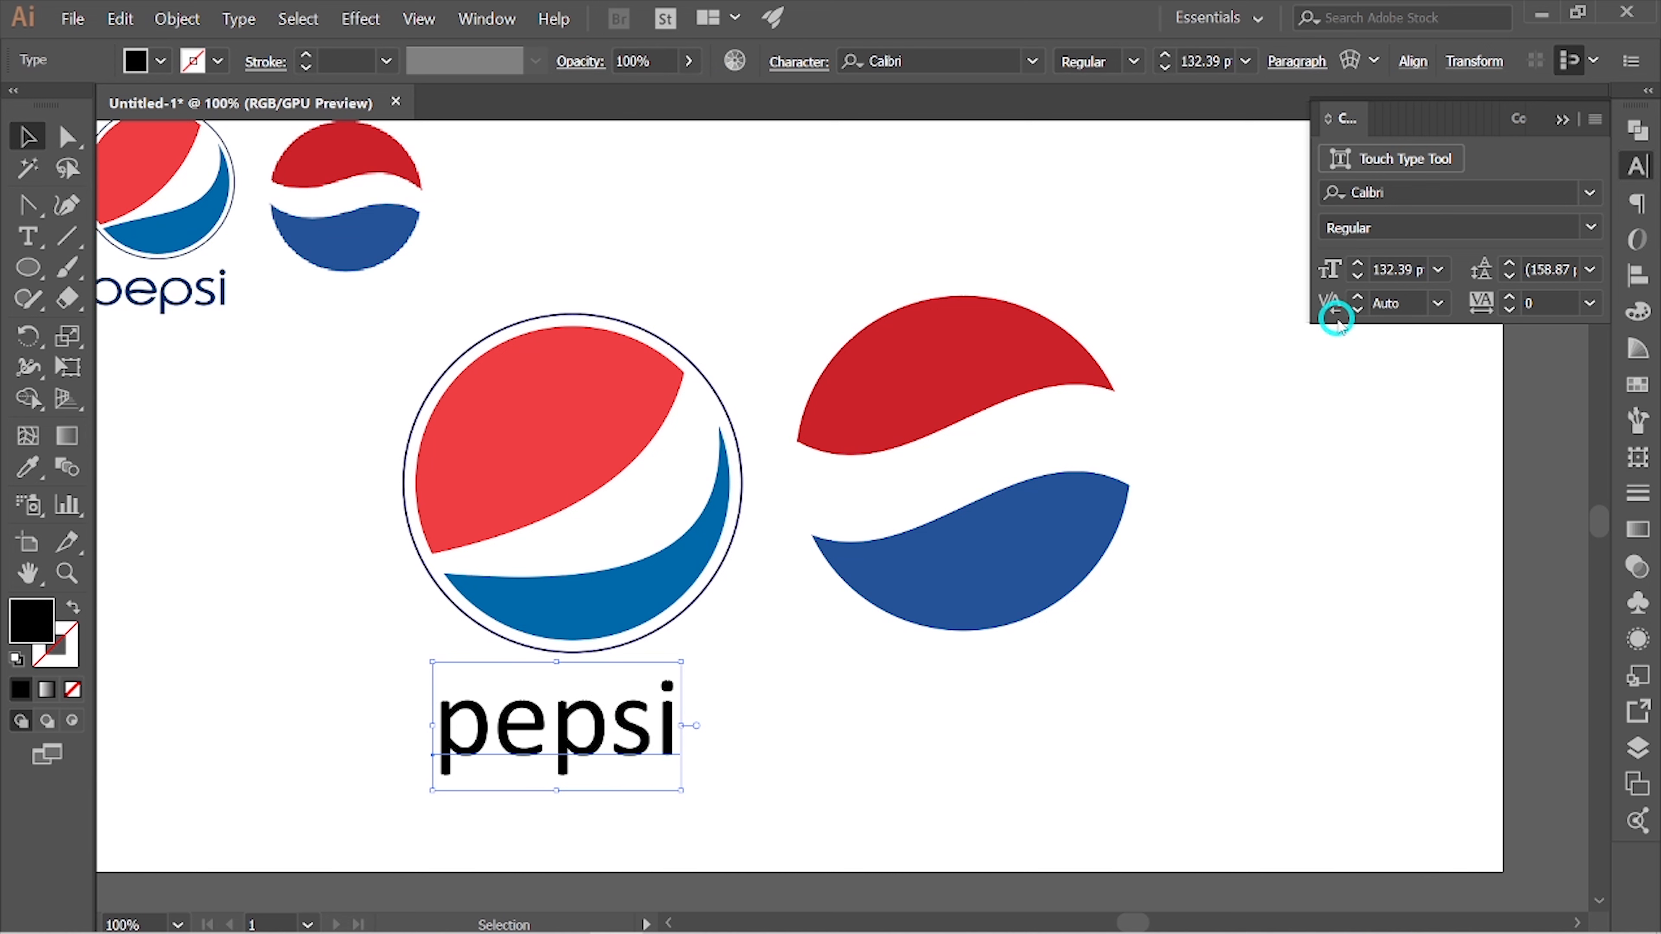
{"action": "left_click", "coordinate": [1591, 191]}
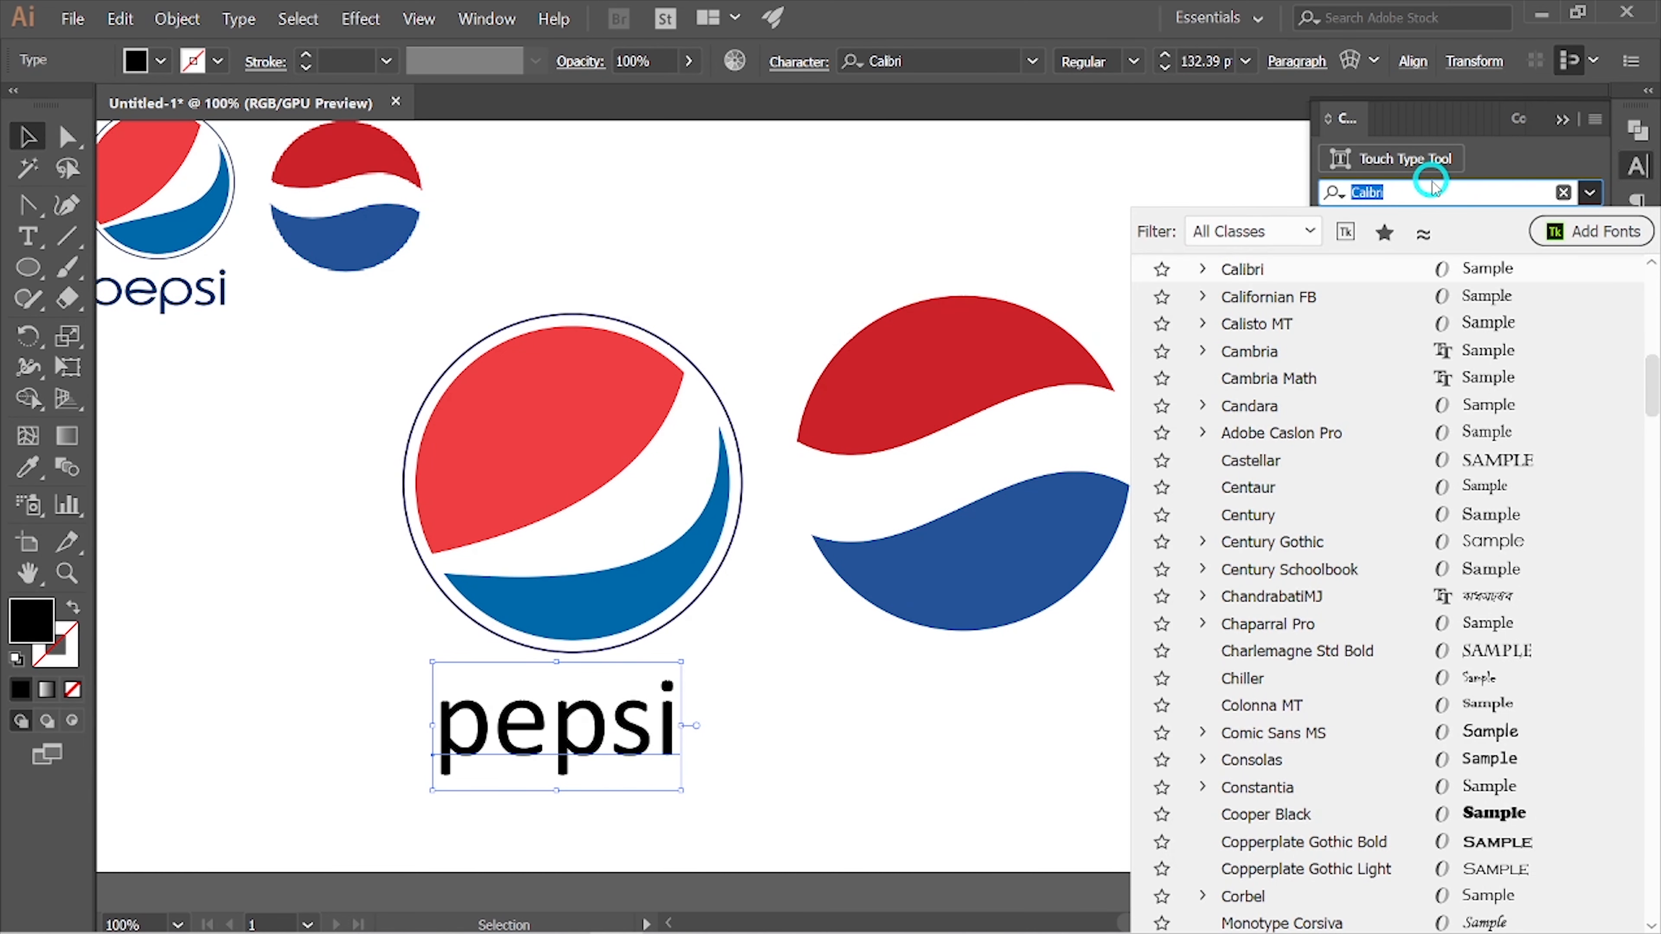
{"action": "type", "text": "pub"}
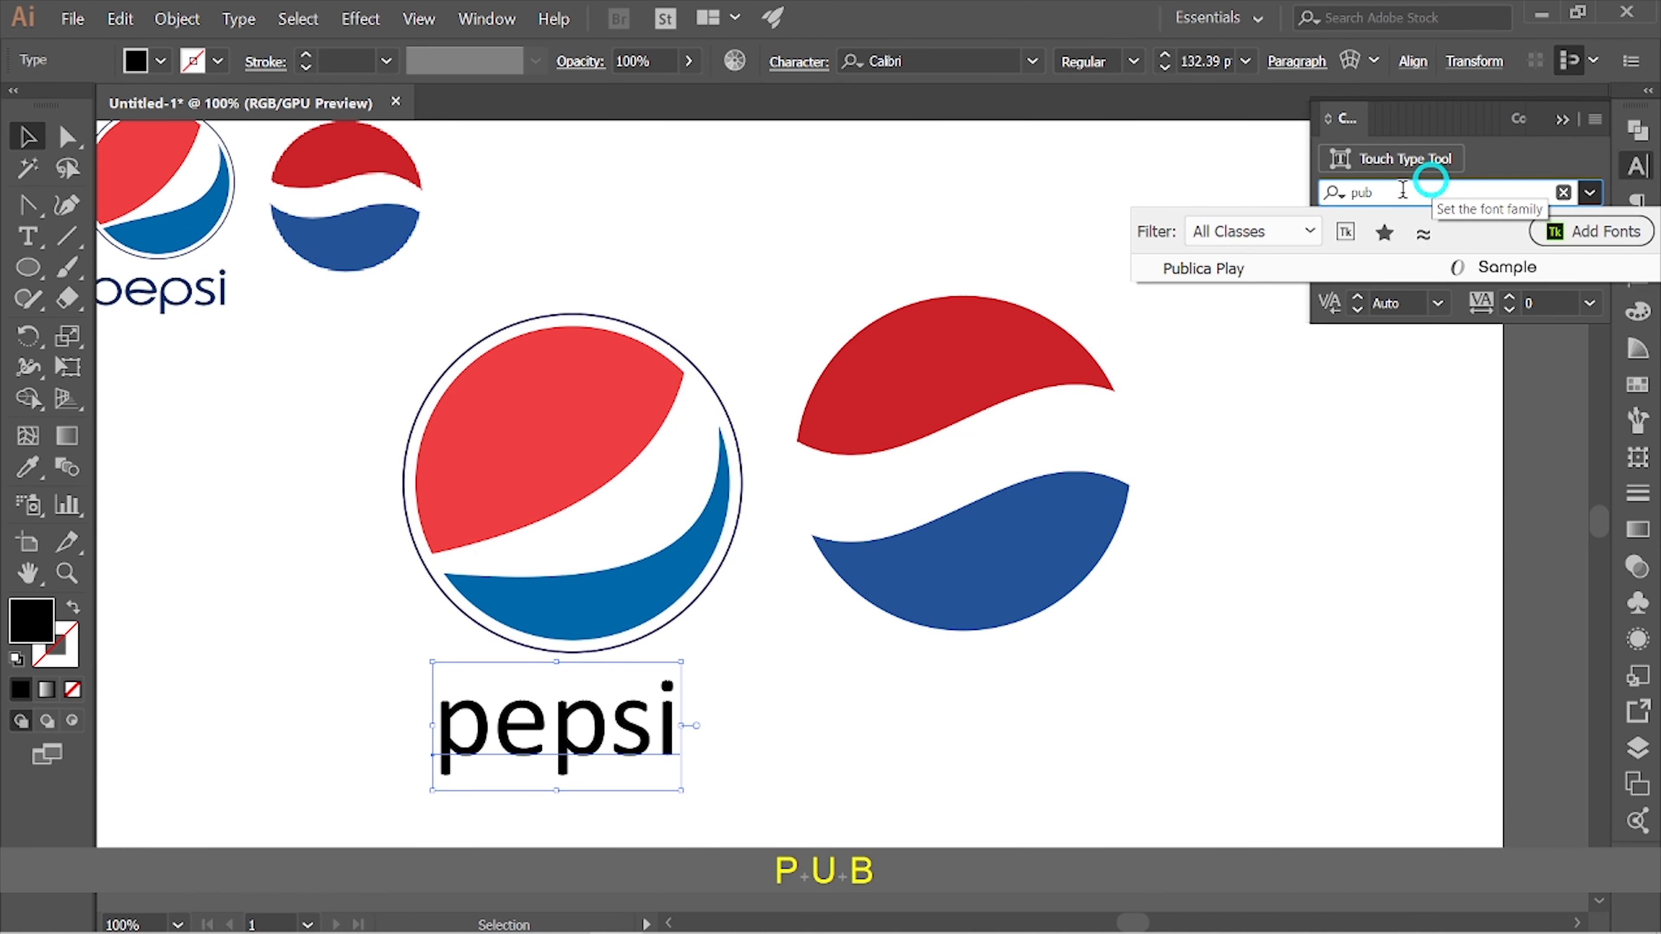
{"action": "left_click", "coordinate": [1206, 272]}
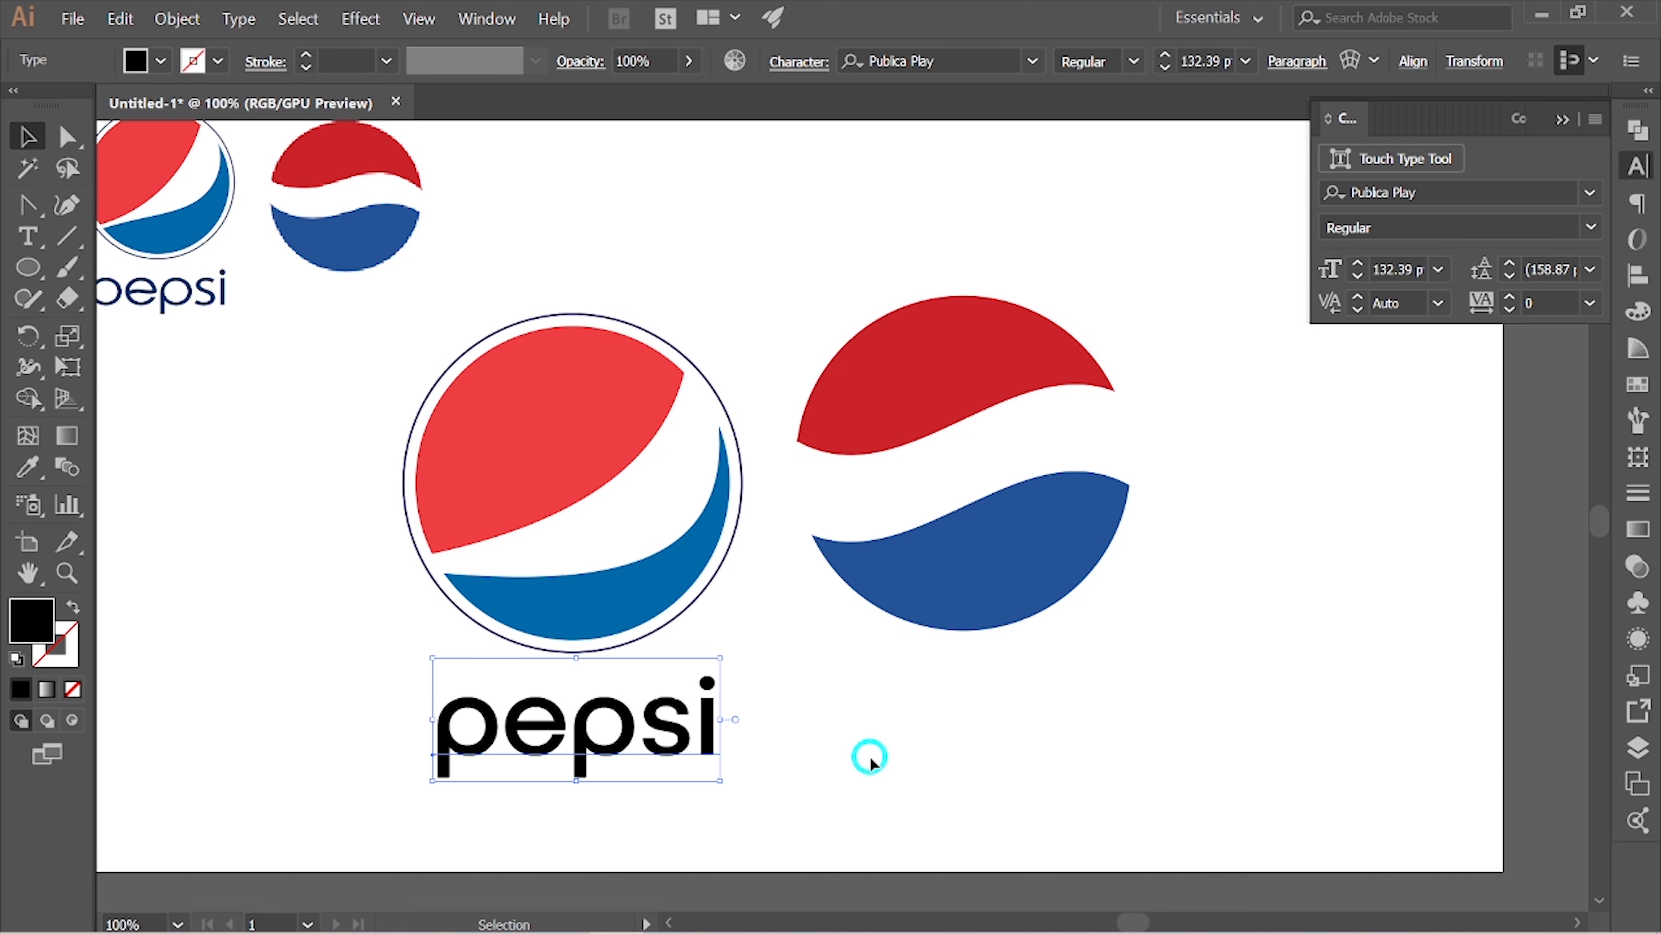
{"action": "scroll", "coordinate": [871, 761], "scroll_direction": "left", "scroll_amount": 3}
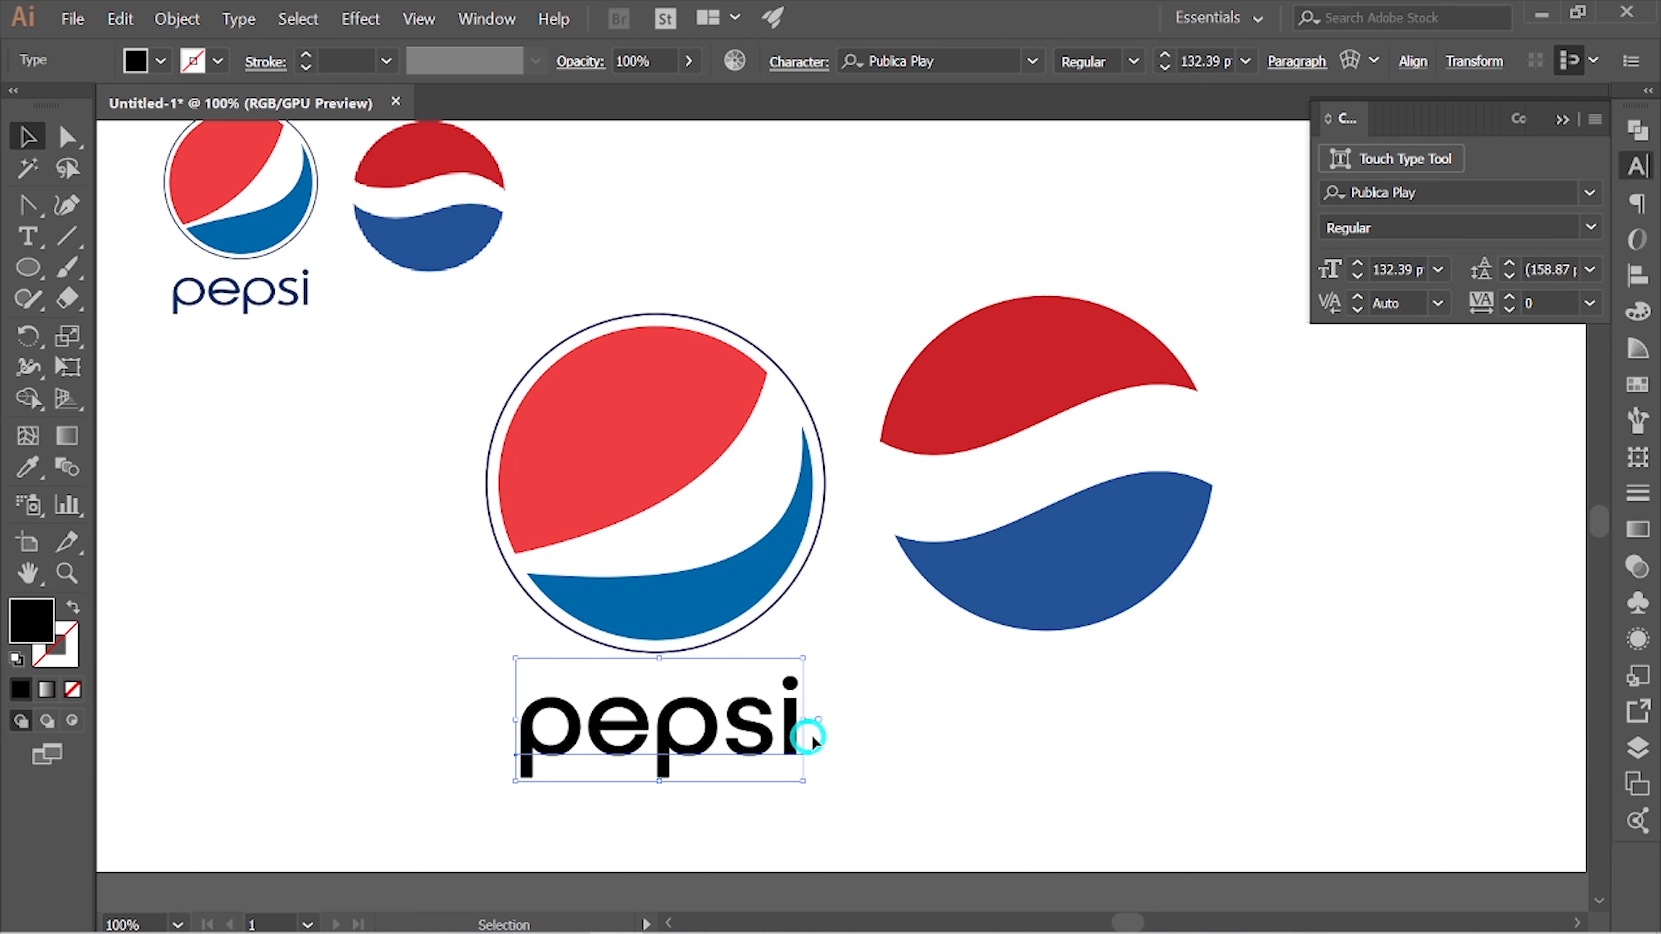
{"action": "left_click", "coordinate": [1591, 230]}
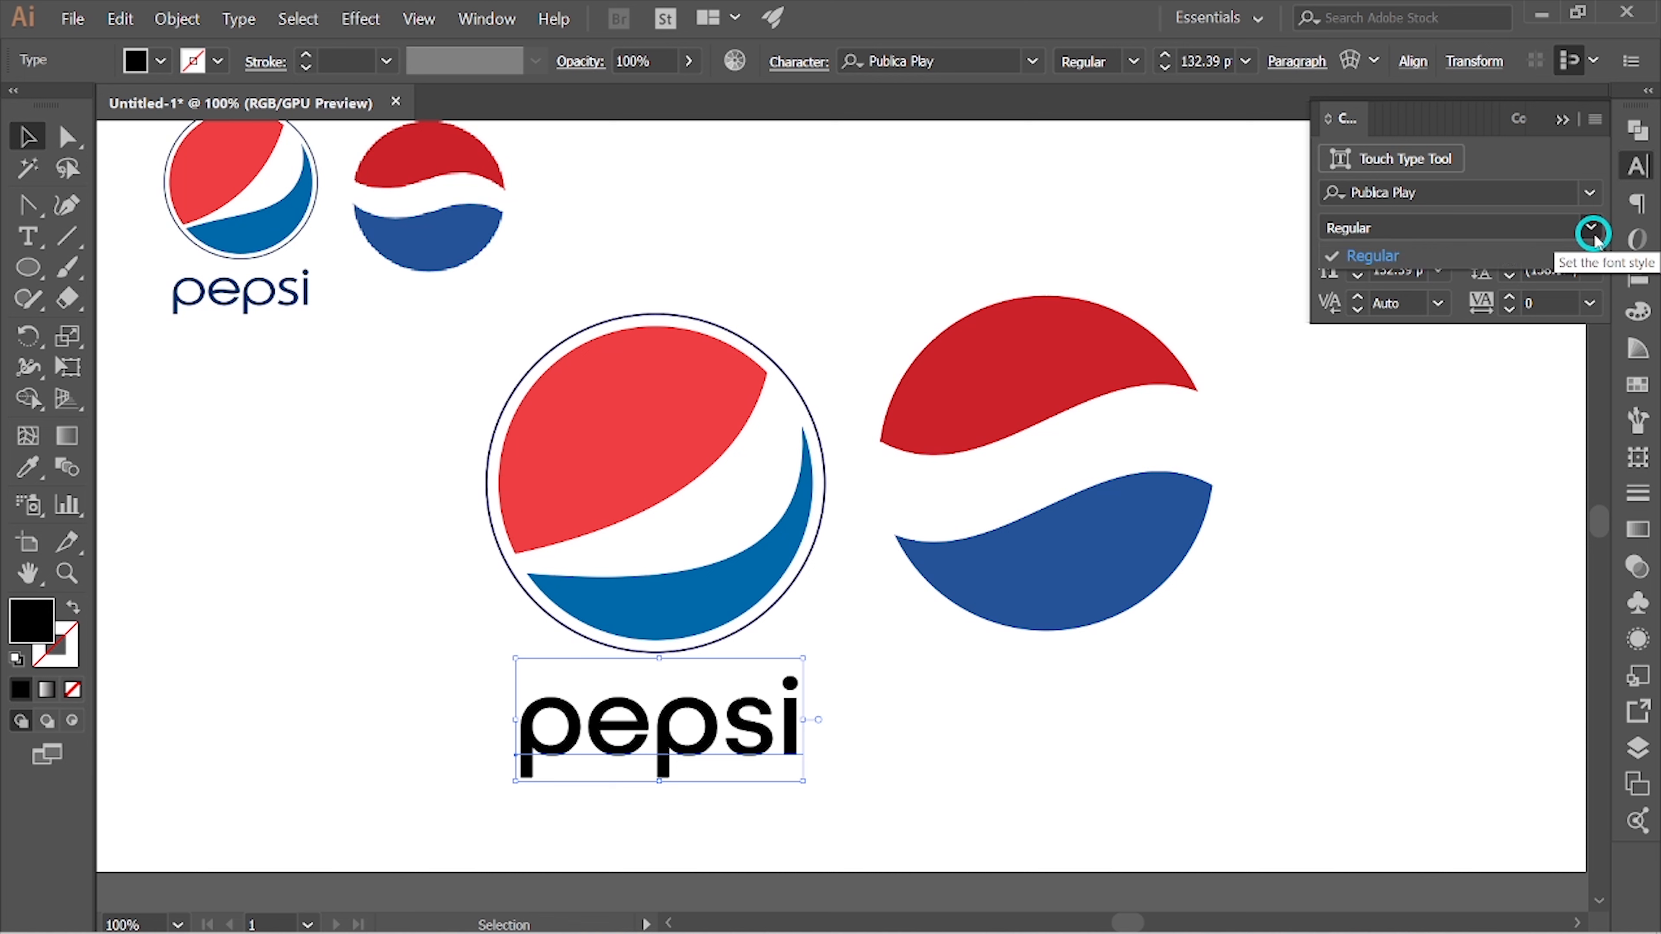
{"action": "left_click", "coordinate": [1593, 232]}
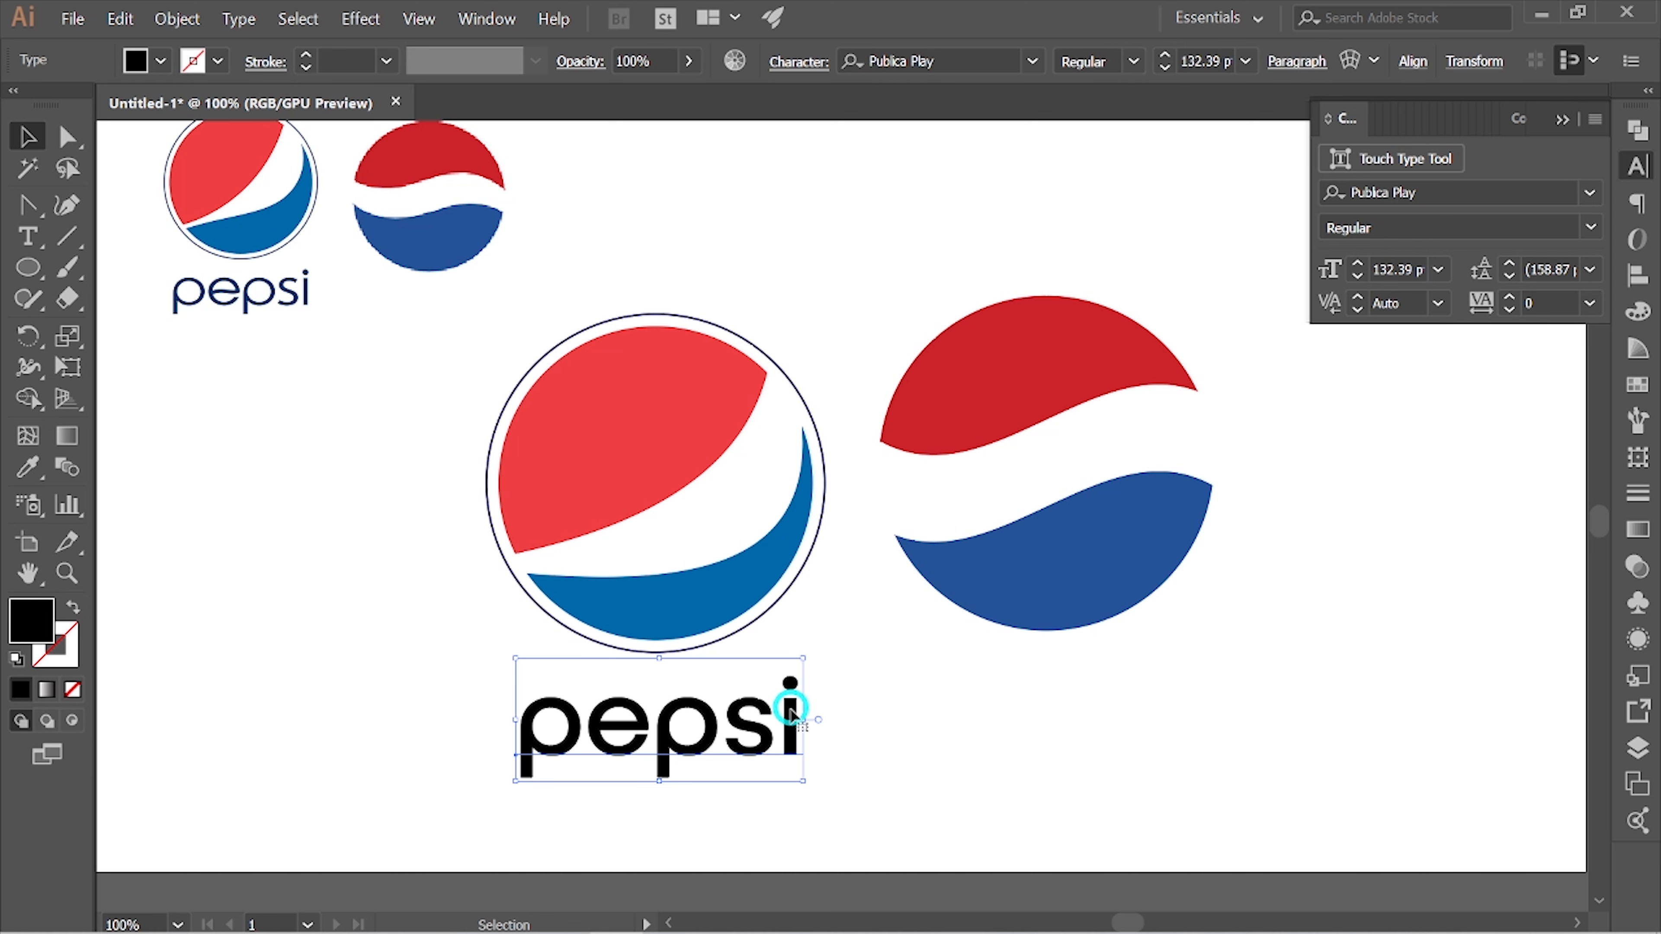
Enlarge the "pepsi" text proportionally to about 159 pt and center it horizontally with the newer globe above it.
{"action": "left_click_drag", "start_coordinate": [799, 785], "coordinate": [883, 798]}
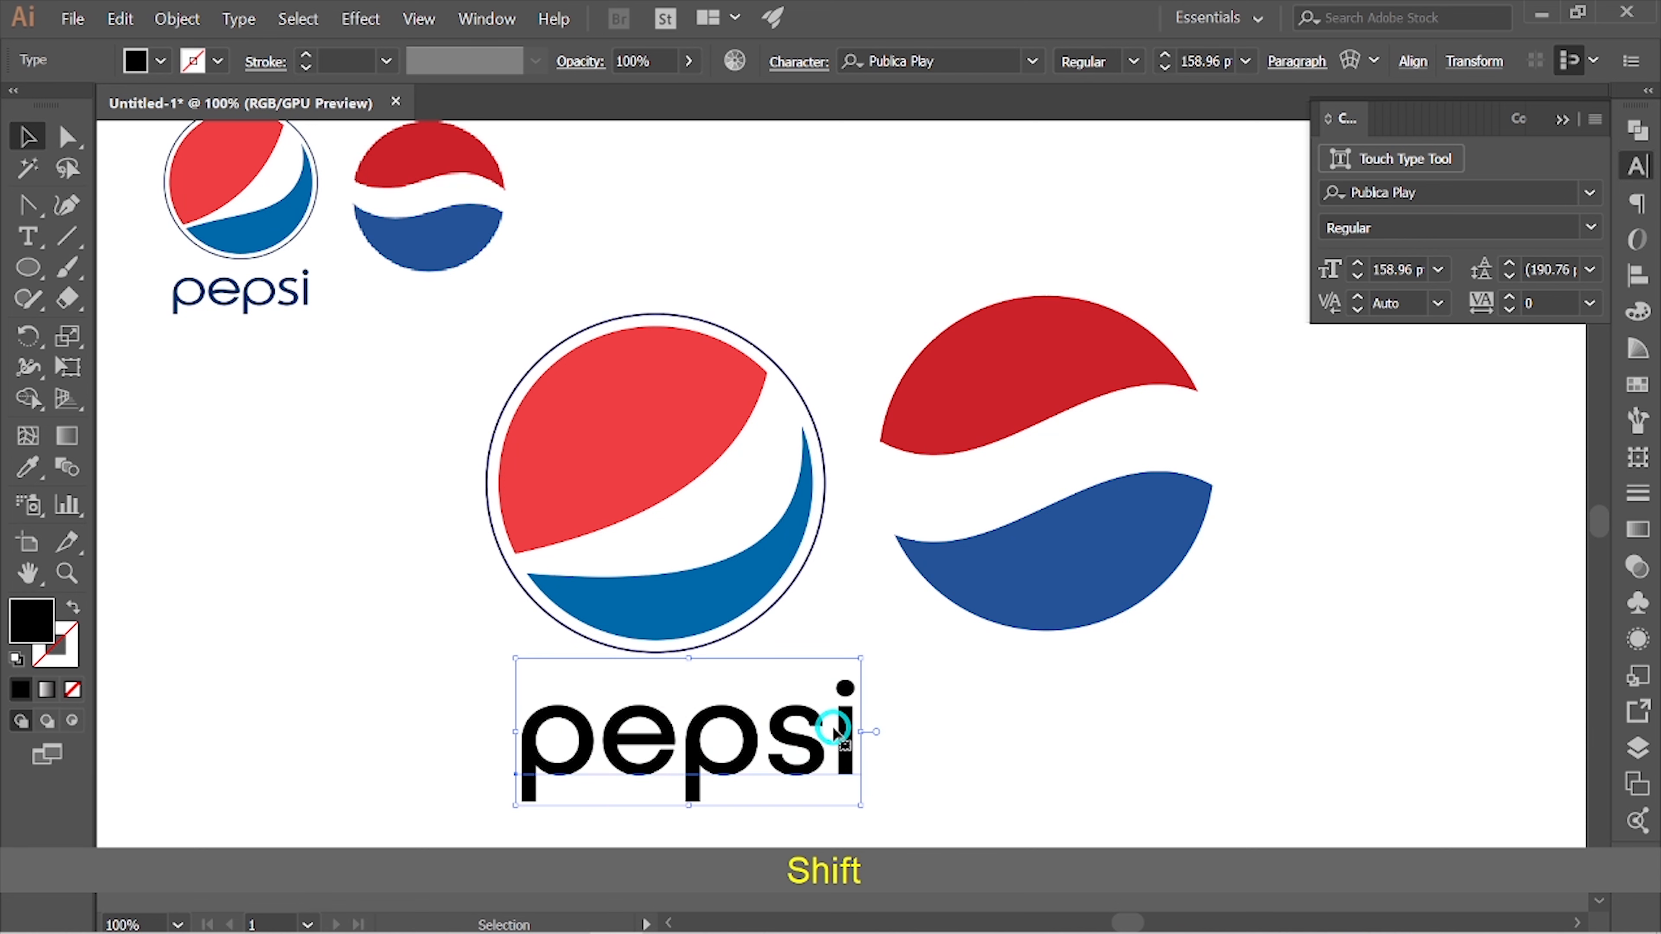
{"action": "left_click_drag", "start_coordinate": [814, 740], "coordinate": [790, 741]}
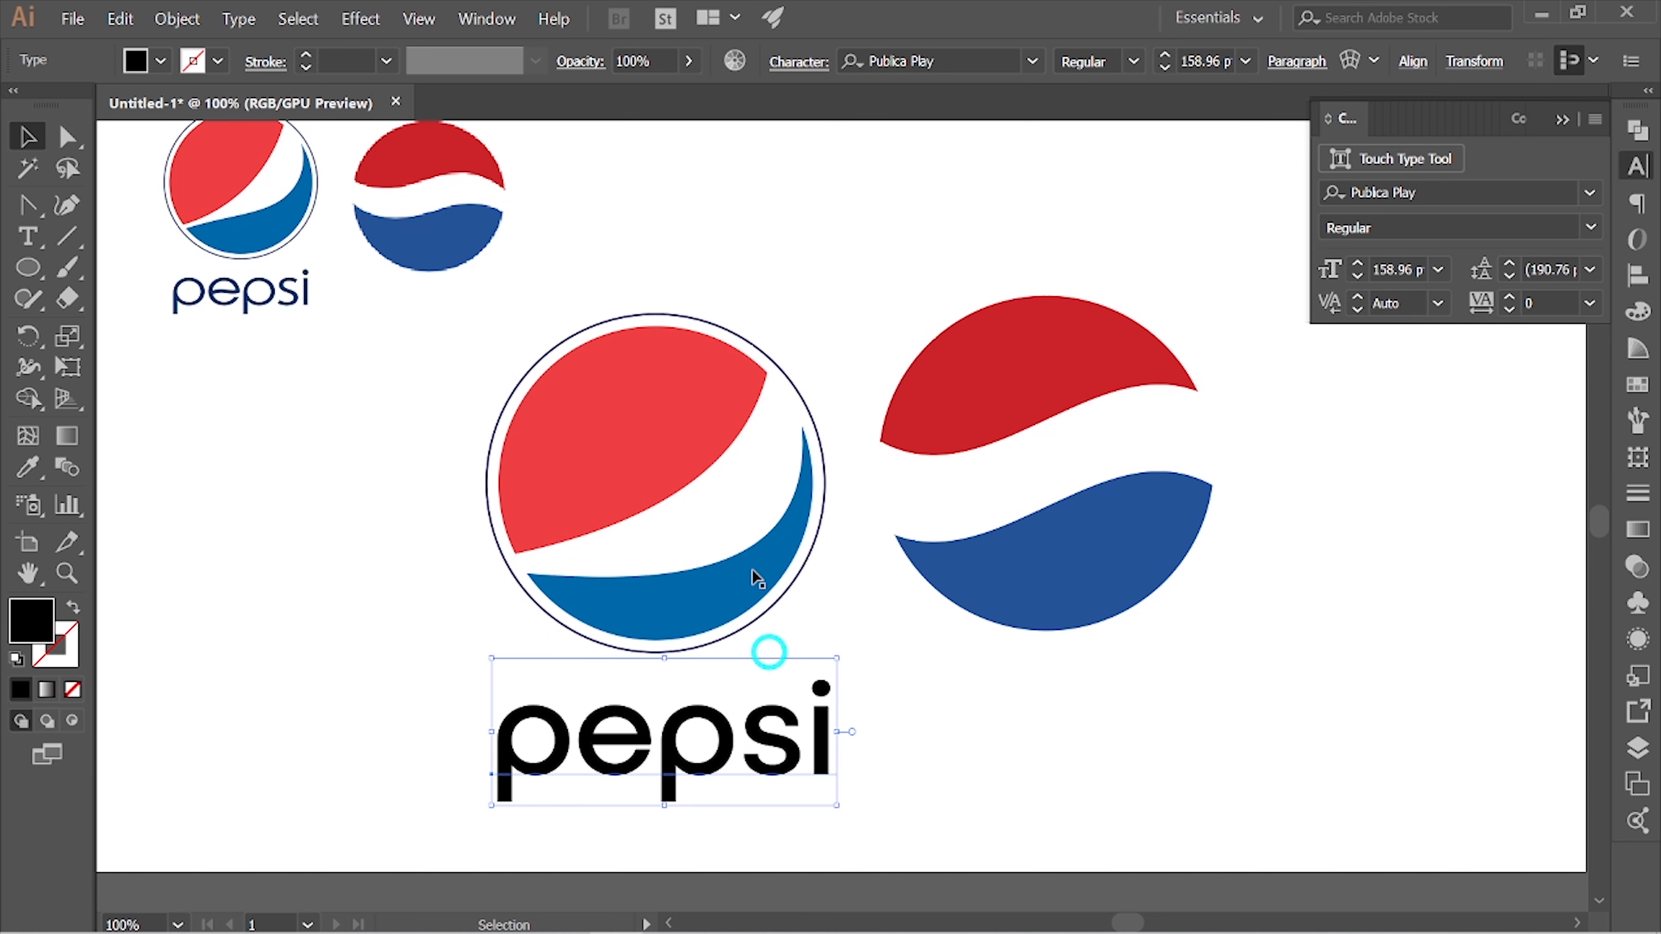
{"action": "left_click_drag", "start_coordinate": [640, 709], "coordinate": [637, 810]}
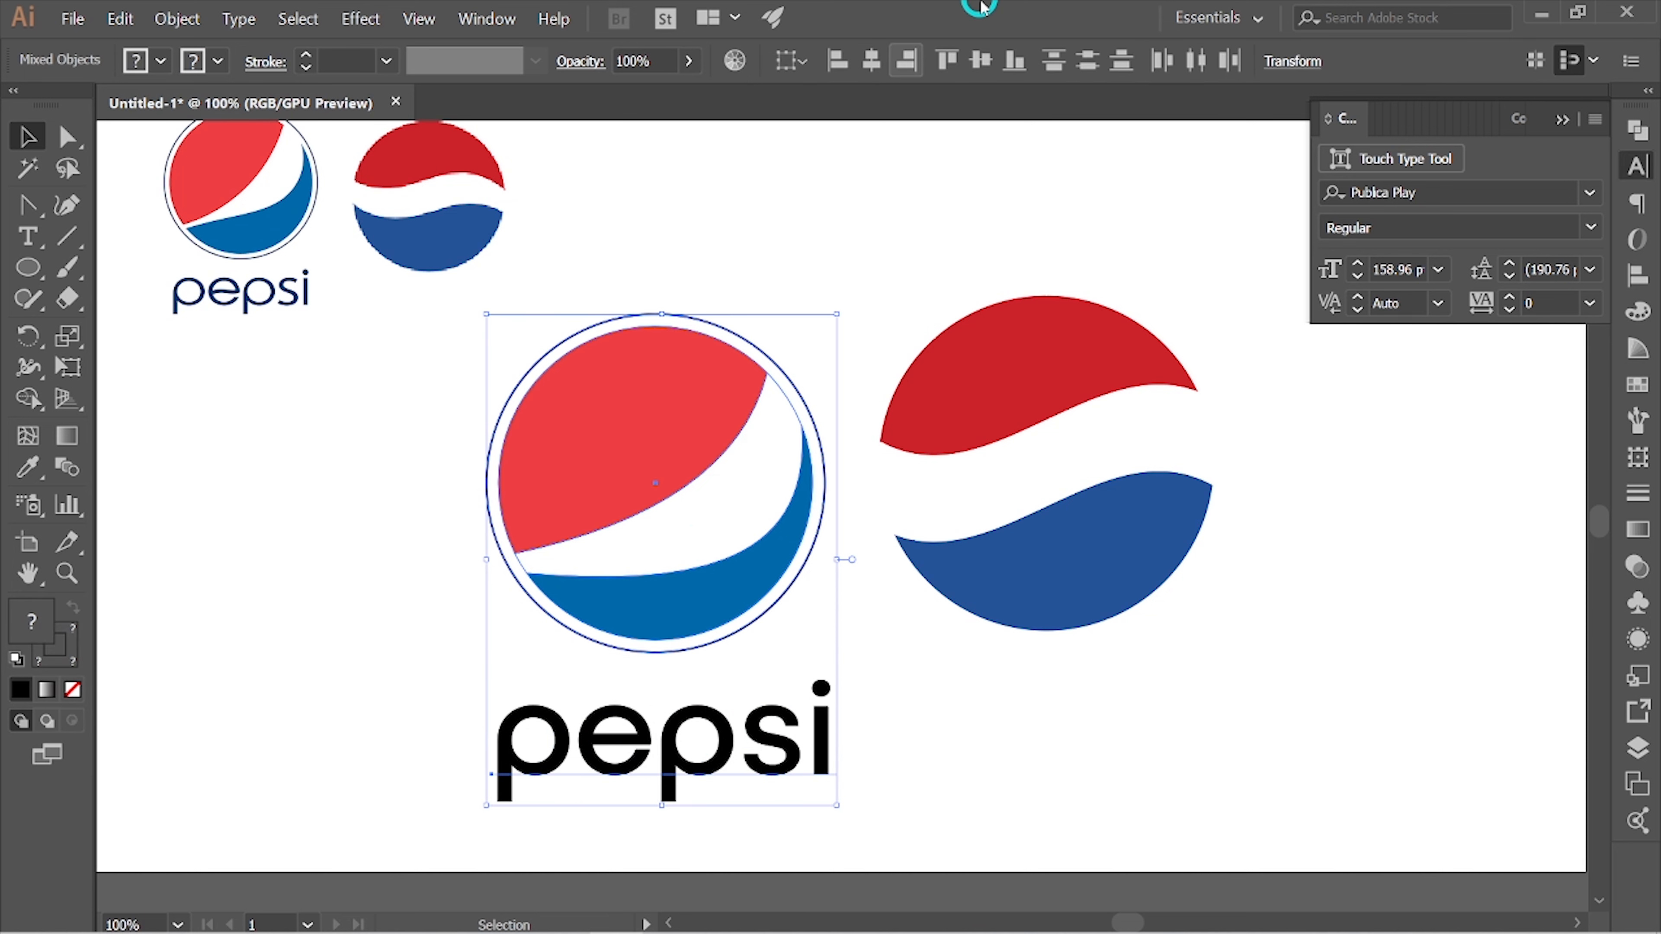
{"action": "left_click", "coordinate": [877, 69]}
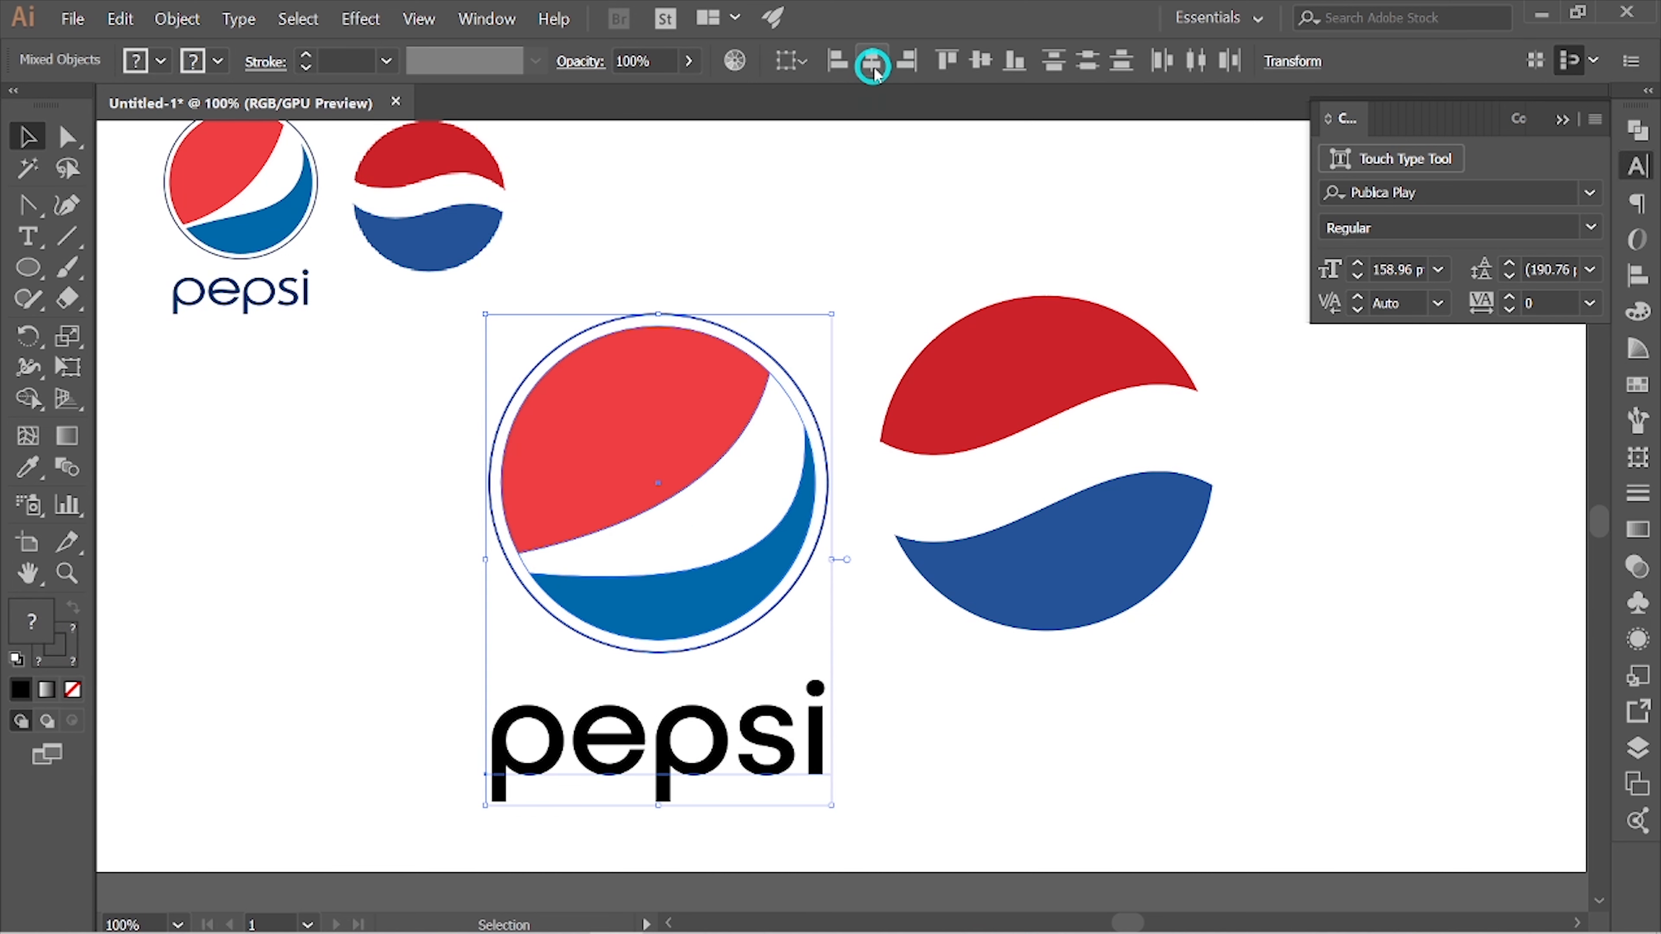
{"action": "left_click", "coordinate": [879, 215]}
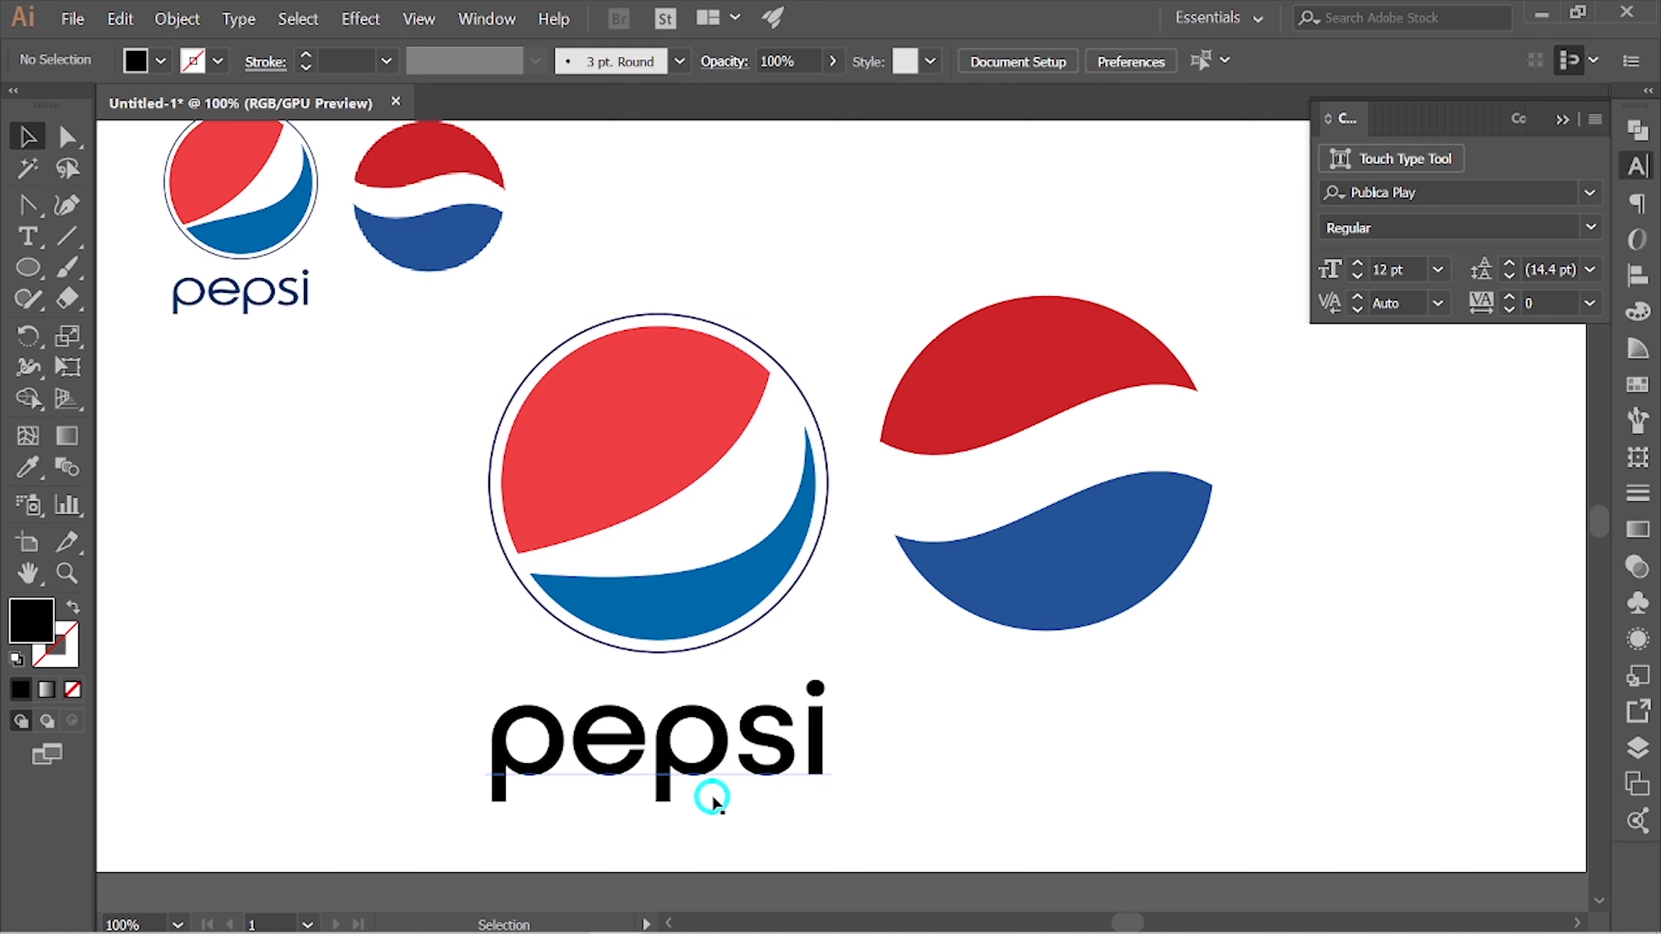
Nudge the "pepsi" text slightly upward so it sits closer beneath the newer globe's ring.
{"action": "left_click", "coordinate": [696, 760]}
{"action": "key", "text": "Up"}
{"action": "key", "text": "Up"}
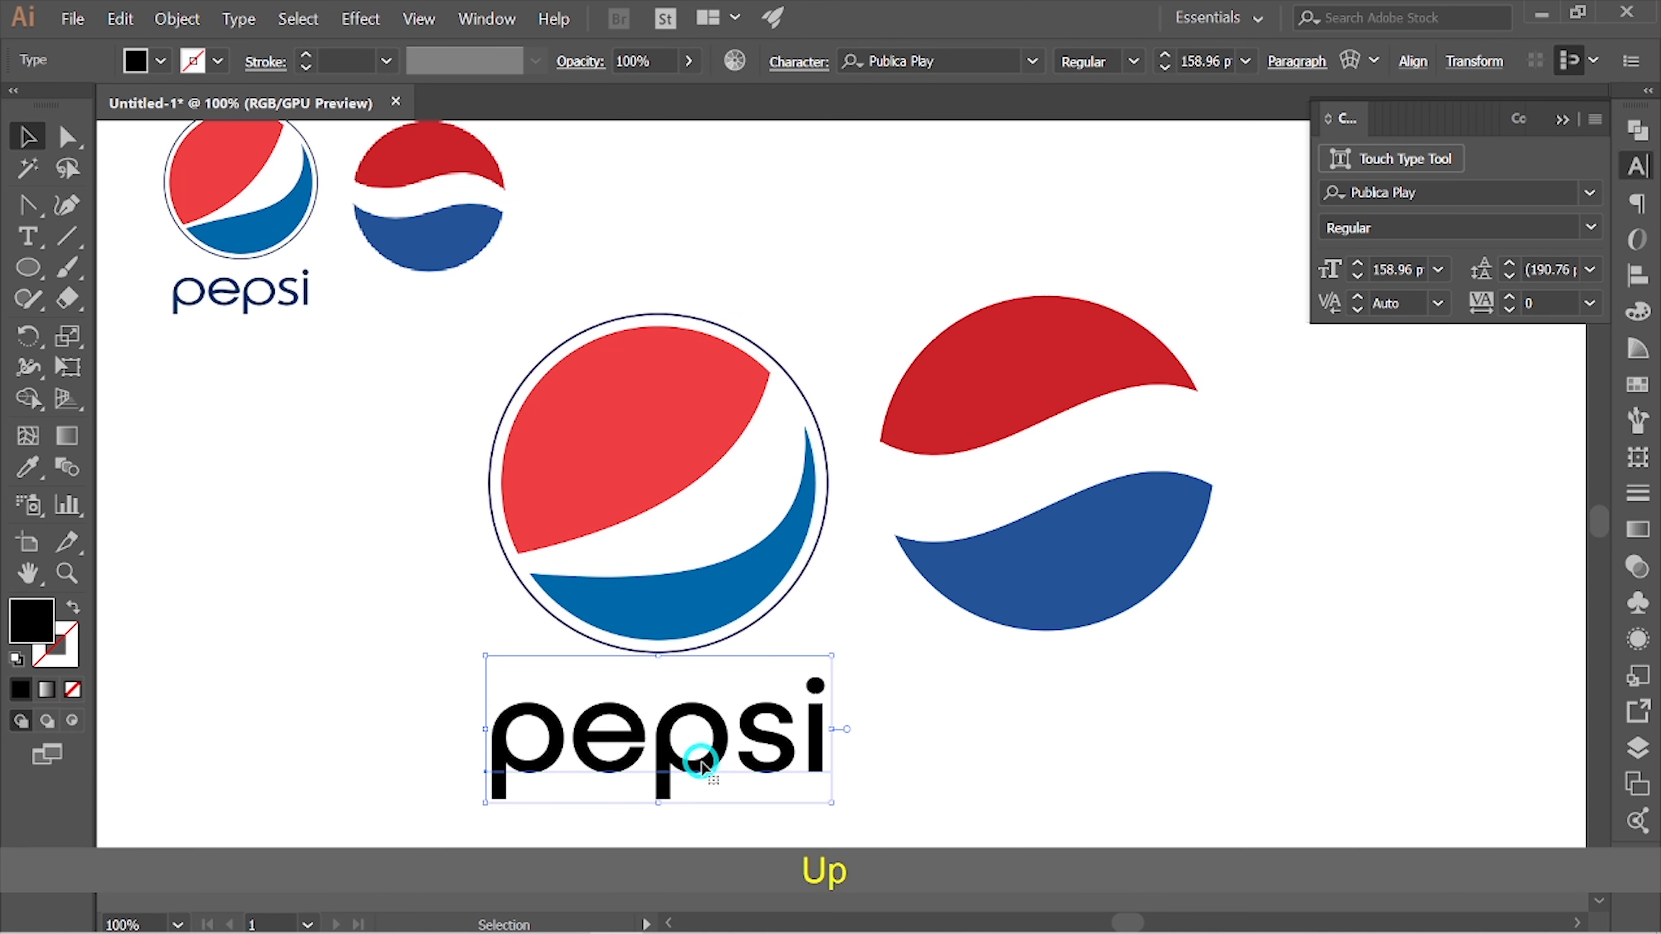
{"action": "key", "text": "Up"}
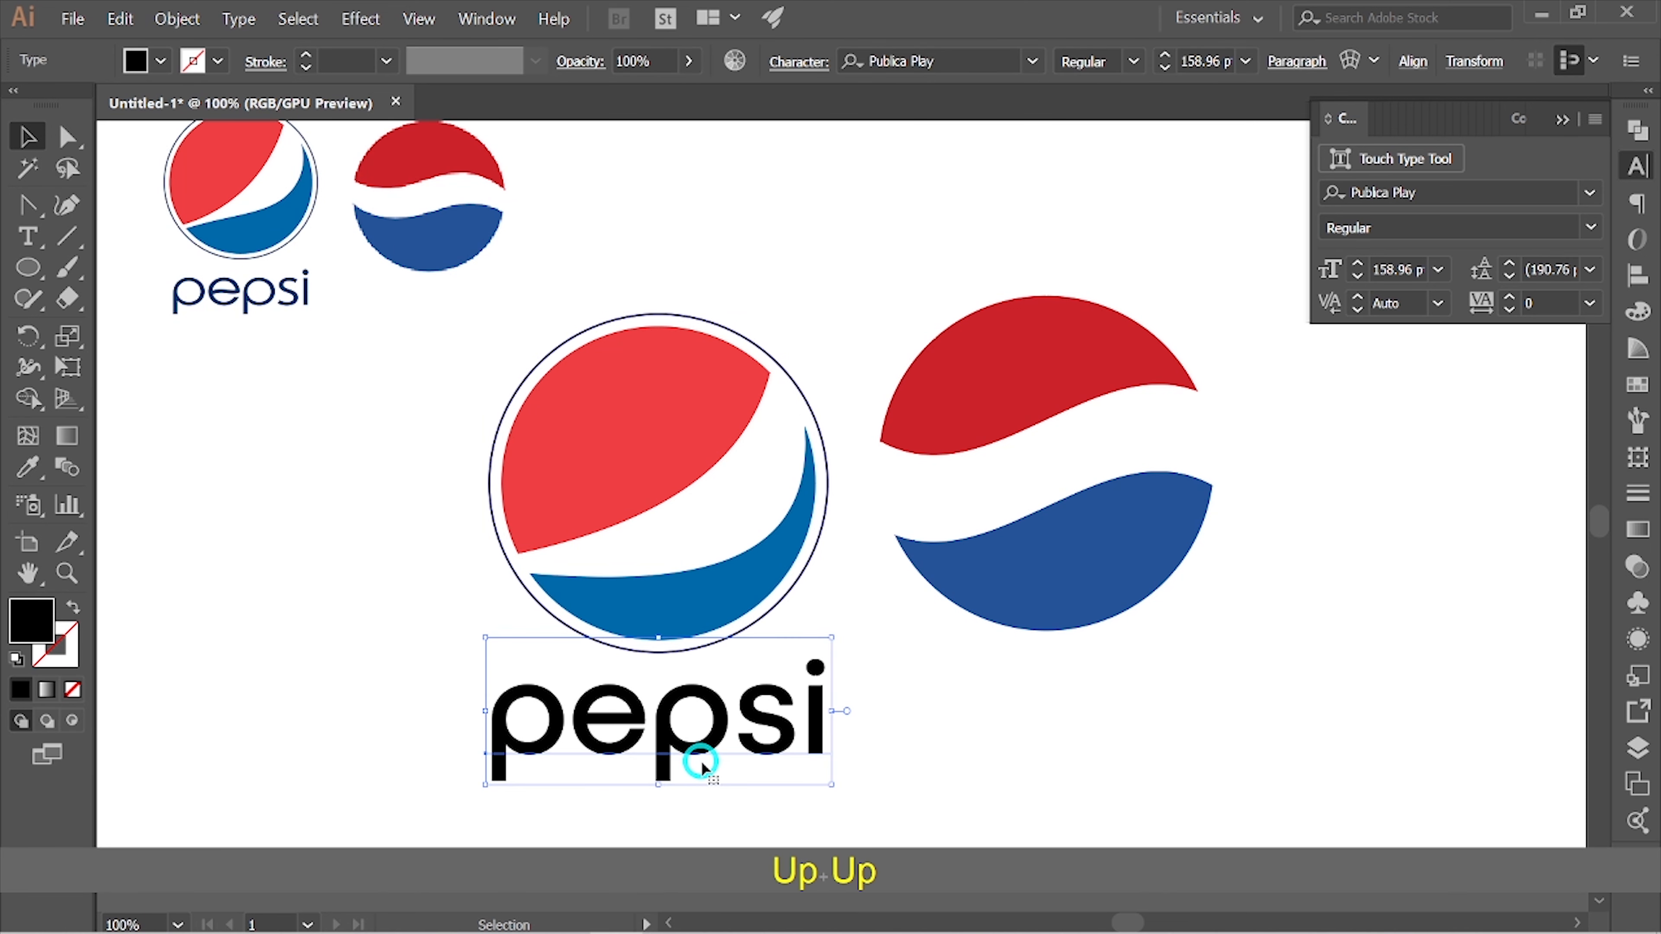